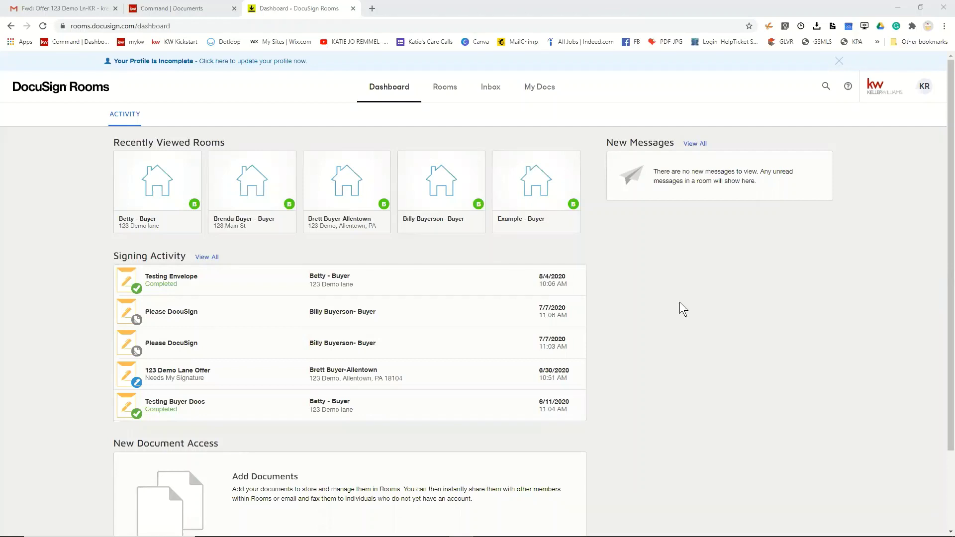
# - Open the Betty - Buyer room for 123 Demo lane and show its documents
pyautogui.click(165, 196)
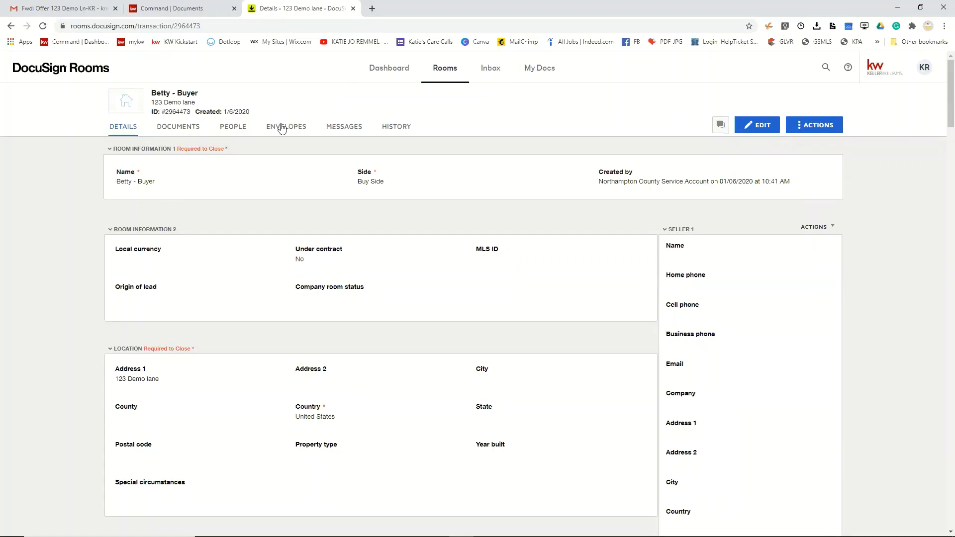
pyautogui.click(181, 130)
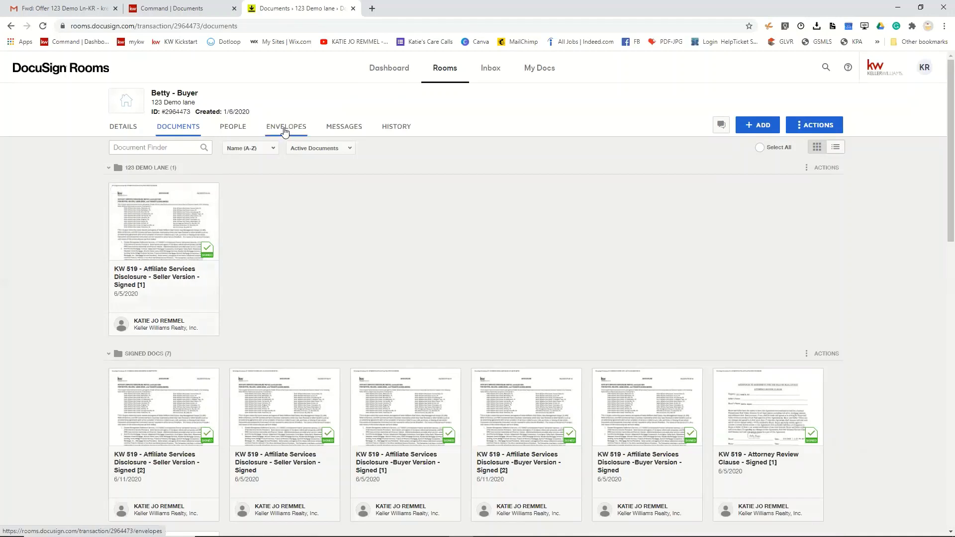
# - Email the signed KW 519 seller disclosure to the recipient's address with message 'Offer for 123 Main St'
pyautogui.click(115, 190)
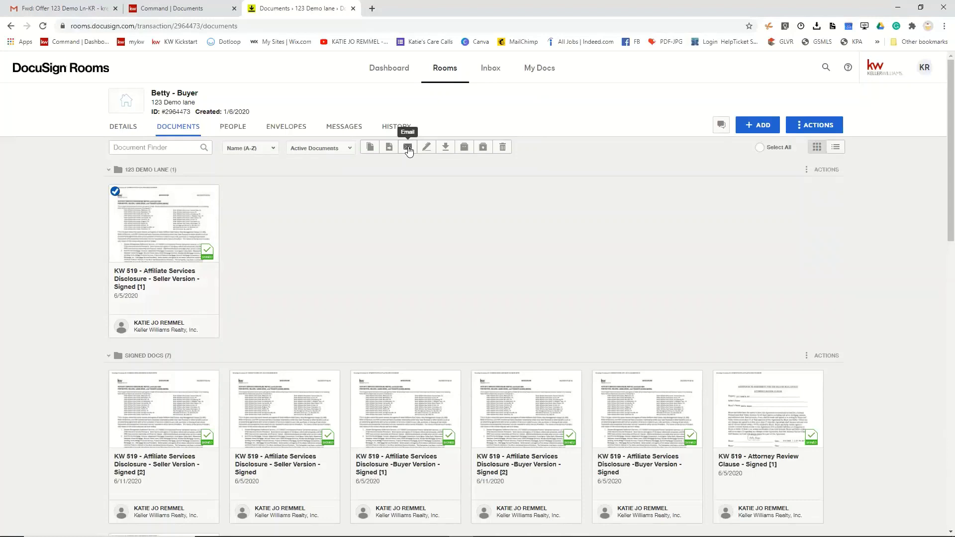
pyautogui.click(407, 147)
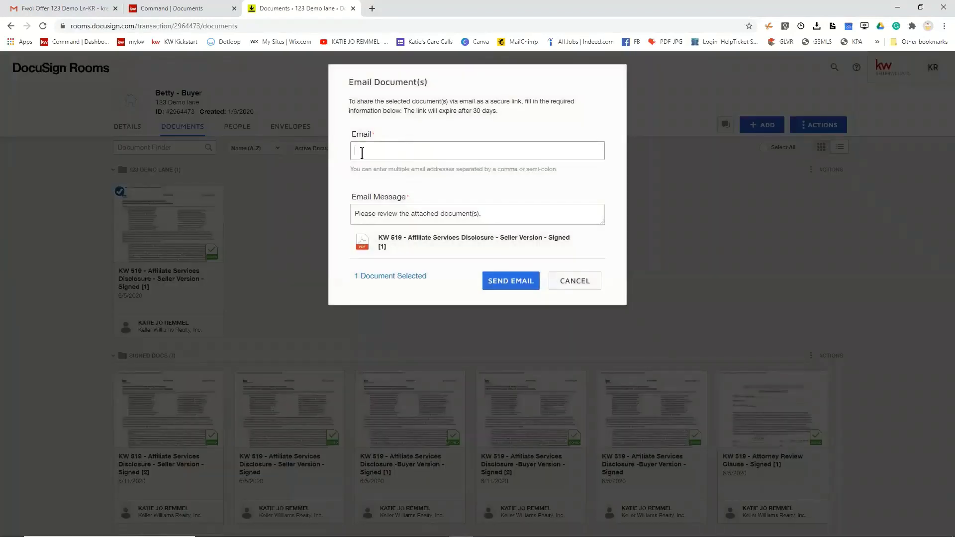
pyautogui.click(462, 219)
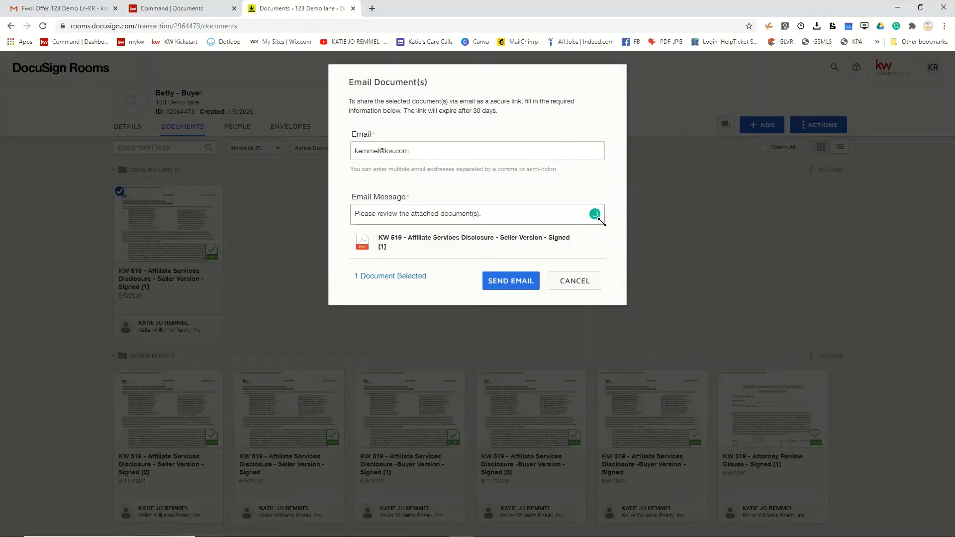
pyautogui.moveTo(602, 222); pyautogui.dragTo(615, 359)
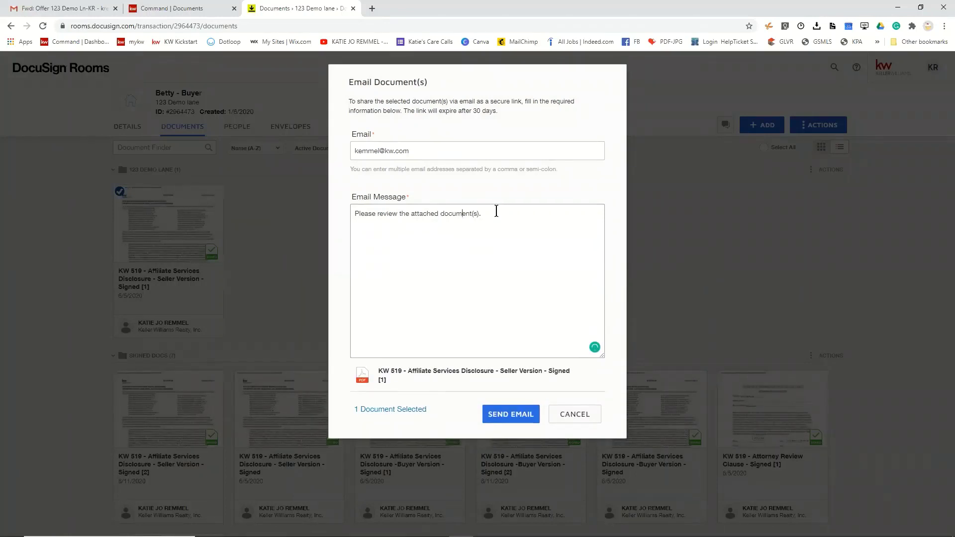
pyautogui.moveTo(496, 211); pyautogui.dragTo(306, 213)
pyautogui.write('Te')
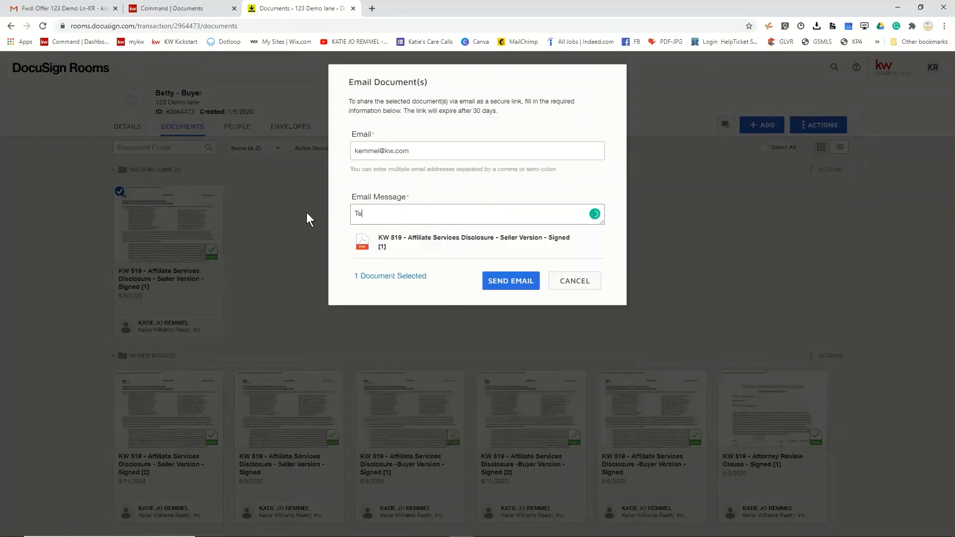
pyautogui.press('BackSpace')
pyautogui.press('BackSpace')
pyautogui.press('BackSpace')
pyautogui.write('Offer for 123 Main St')
# - Send the secure-link email, confirm its arrival in the refreshed Gmail inbox, and return to the room
pyautogui.click(504, 282)
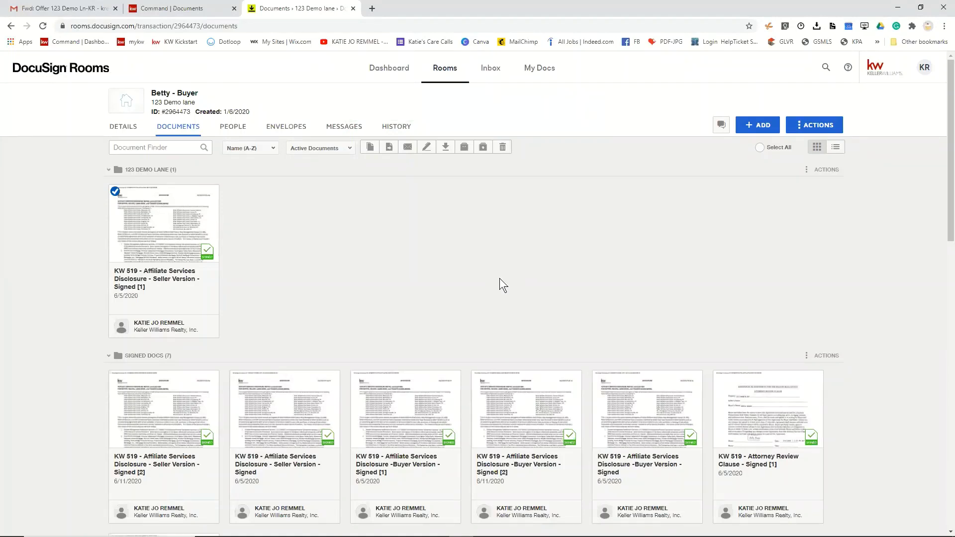
pyautogui.click(45, 7)
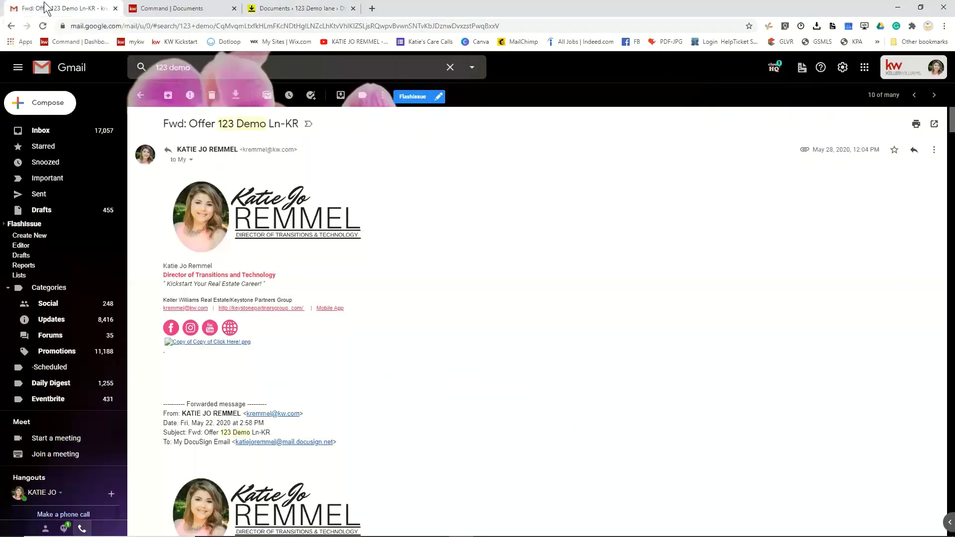
pyautogui.click(45, 130)
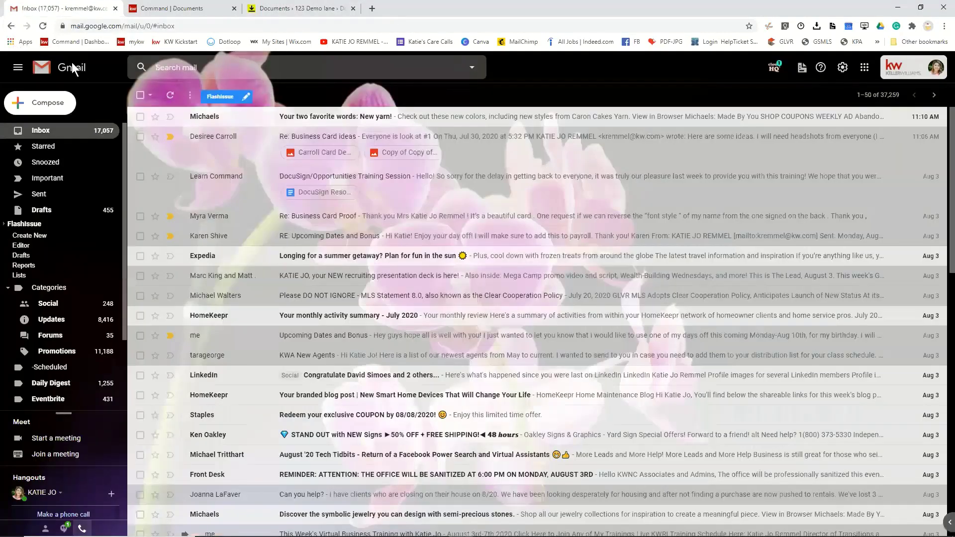
pyautogui.click(40, 30)
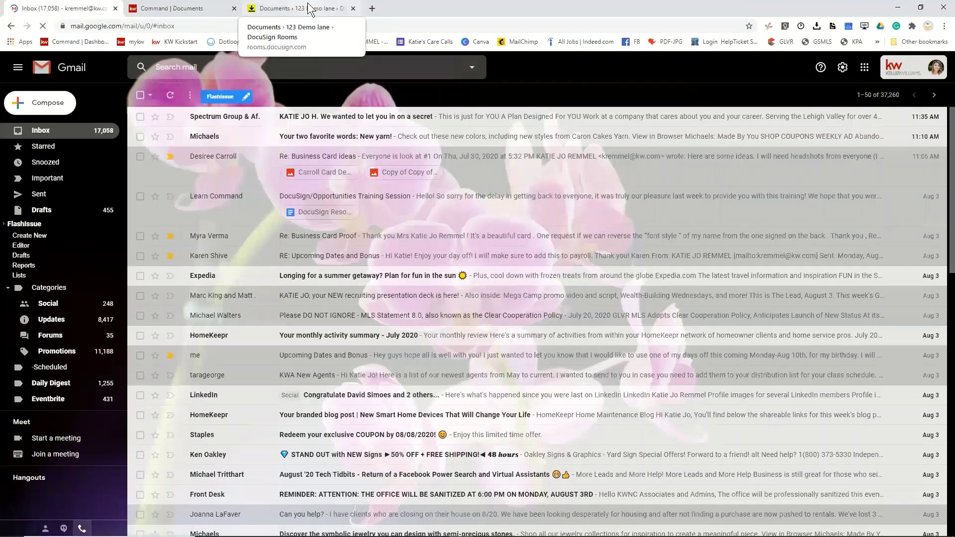
pyautogui.click(287, 8)
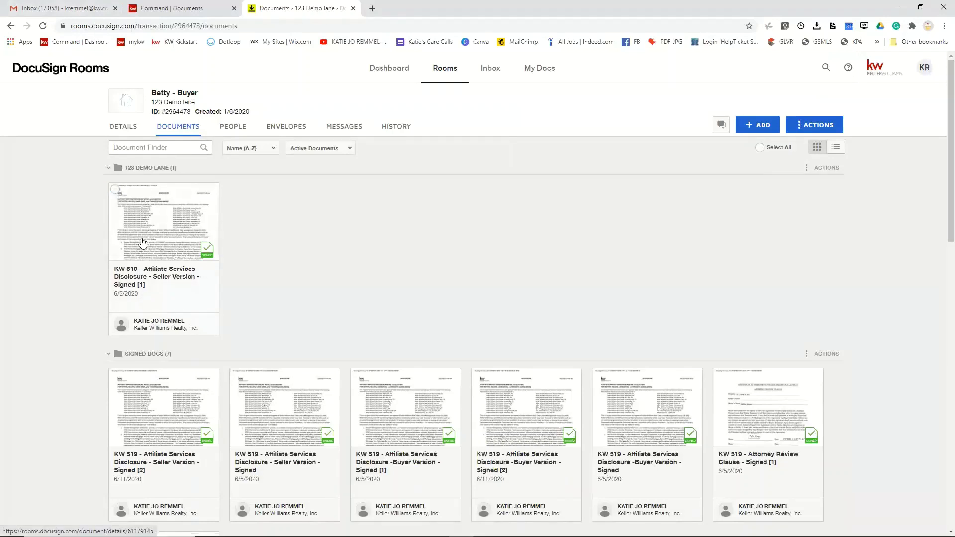
pyautogui.click(142, 238)
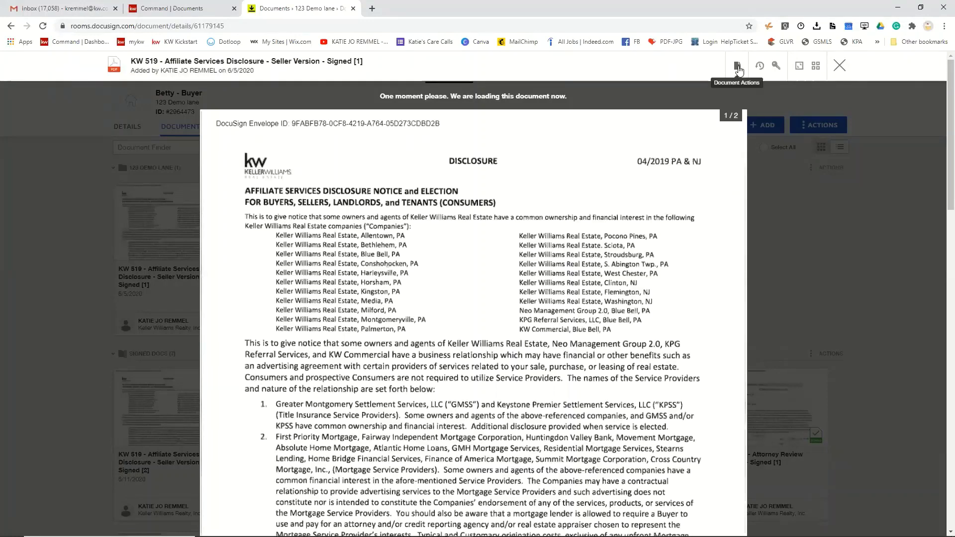
pyautogui.click(737, 67)
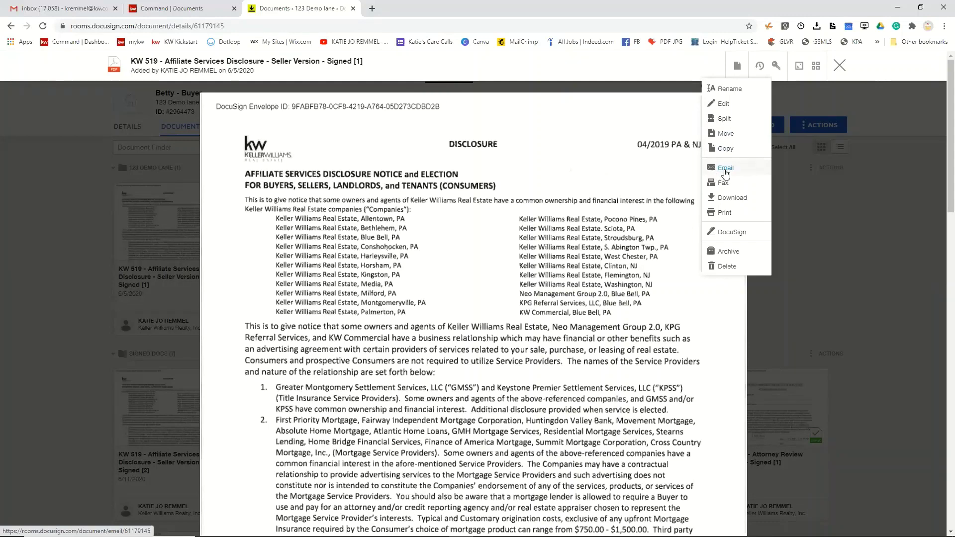
pyautogui.click(725, 172)
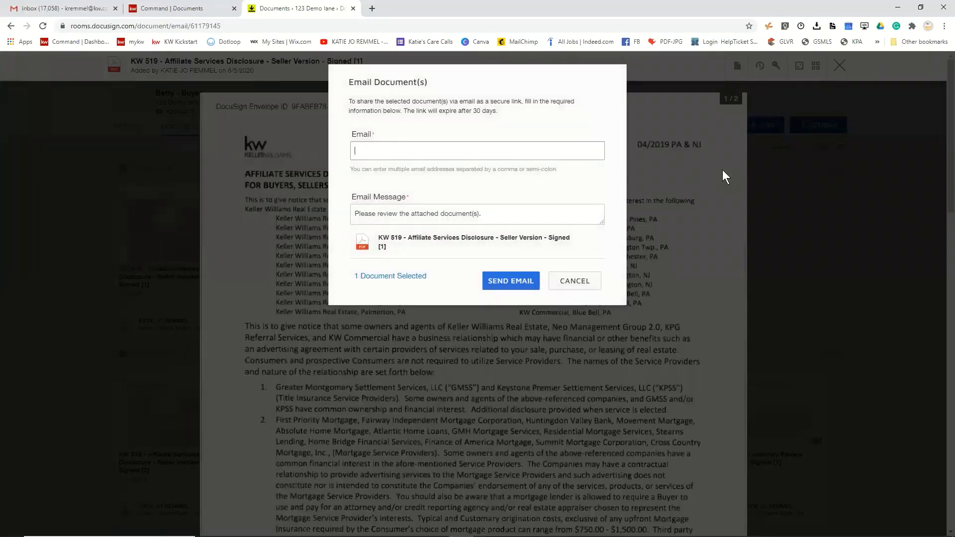
pyautogui.click(574, 281)
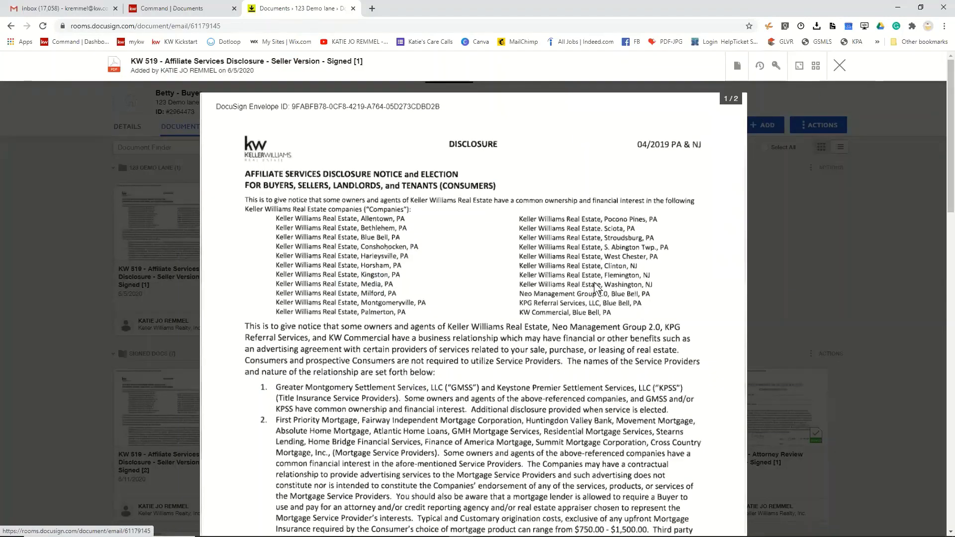
pyautogui.scroll(-12, 594, 282)
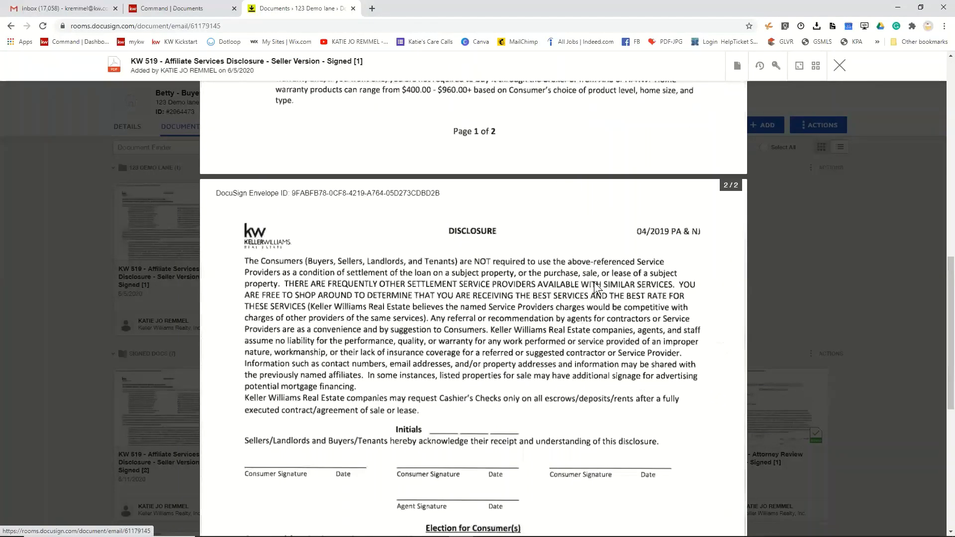
pyautogui.scroll(-8, 593, 282)
pyautogui.scroll(9, 593, 282)
pyautogui.scroll(10, 600, 306)
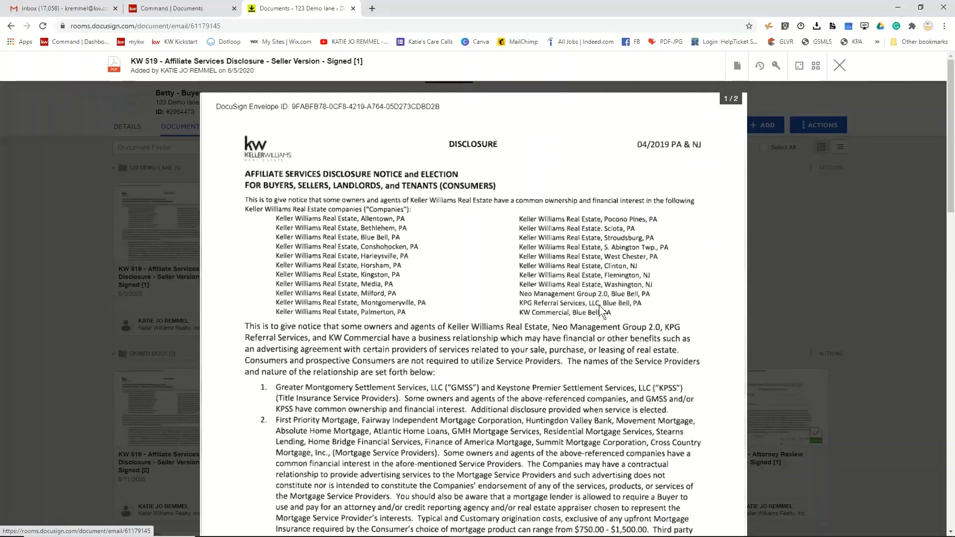
pyautogui.click(841, 70)
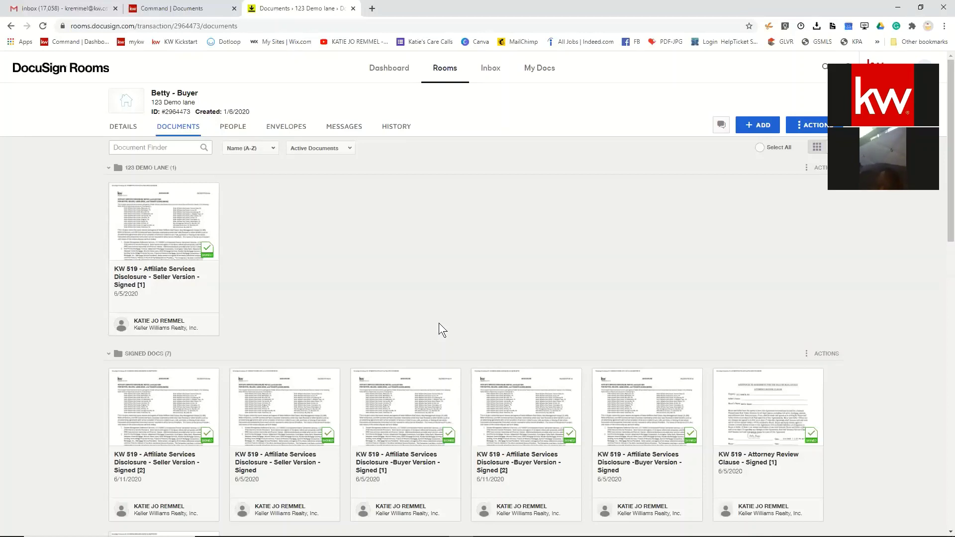
# - Start a new envelope in the room's Envelopes and add the KW 466 Home Warranty Waiver from room docs
pyautogui.click(115, 190)
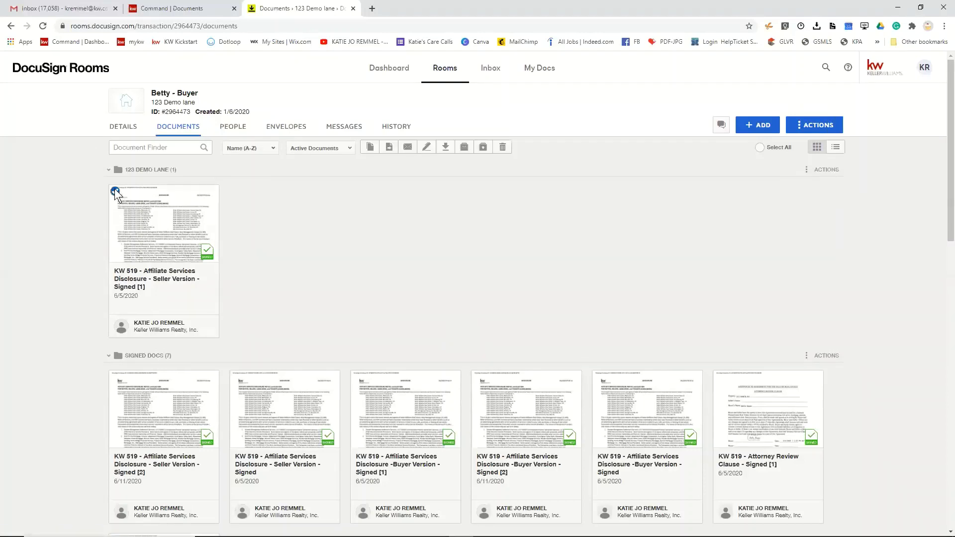
pyautogui.click(286, 128)
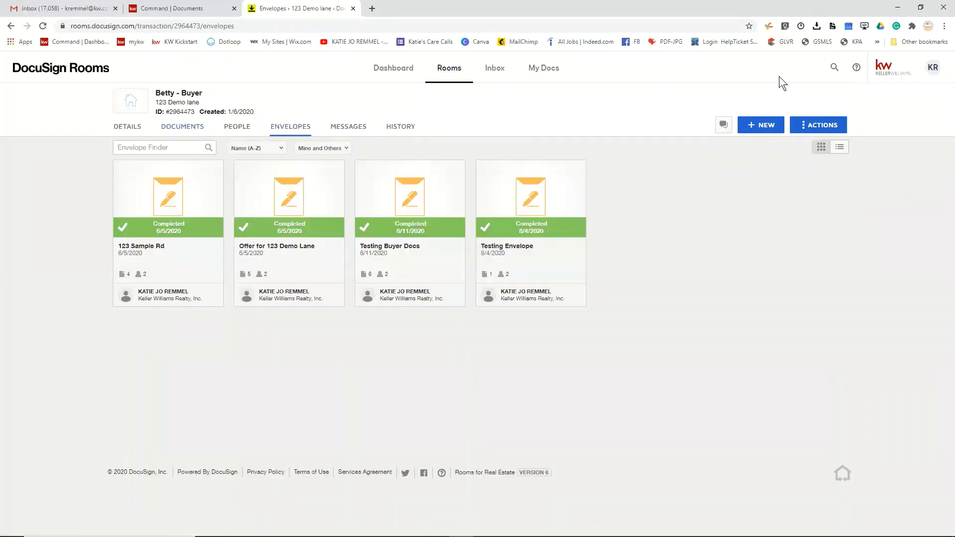
pyautogui.click(755, 125)
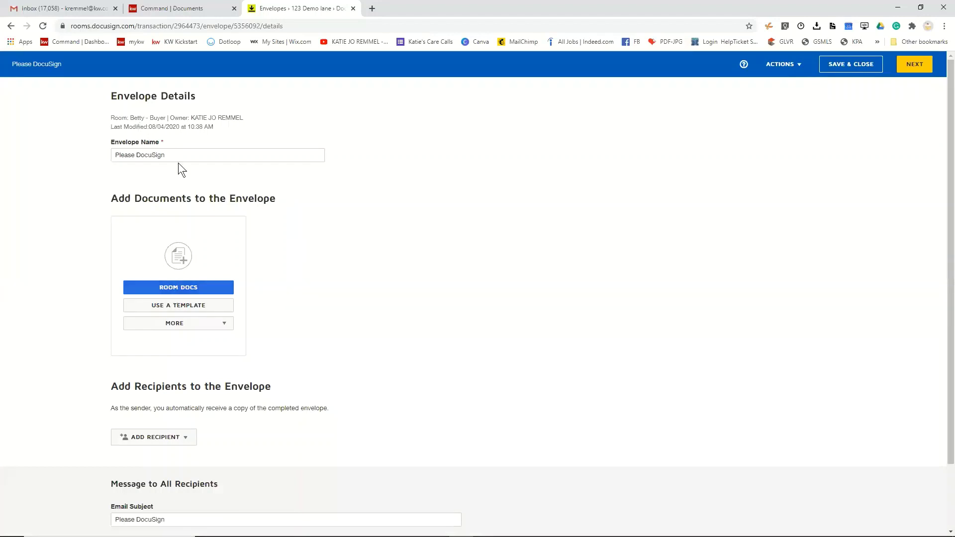
pyautogui.click(146, 287)
pyautogui.click(270, 187)
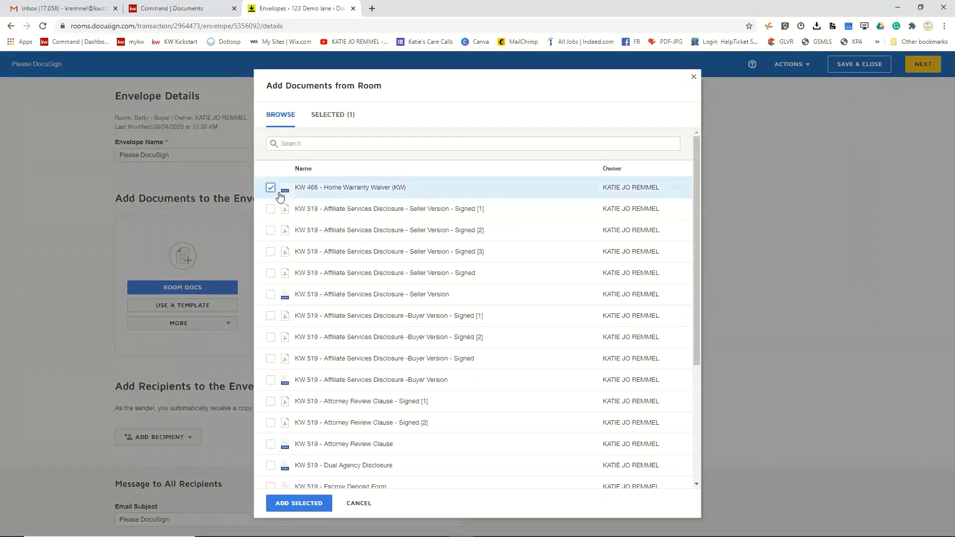
pyautogui.click(299, 503)
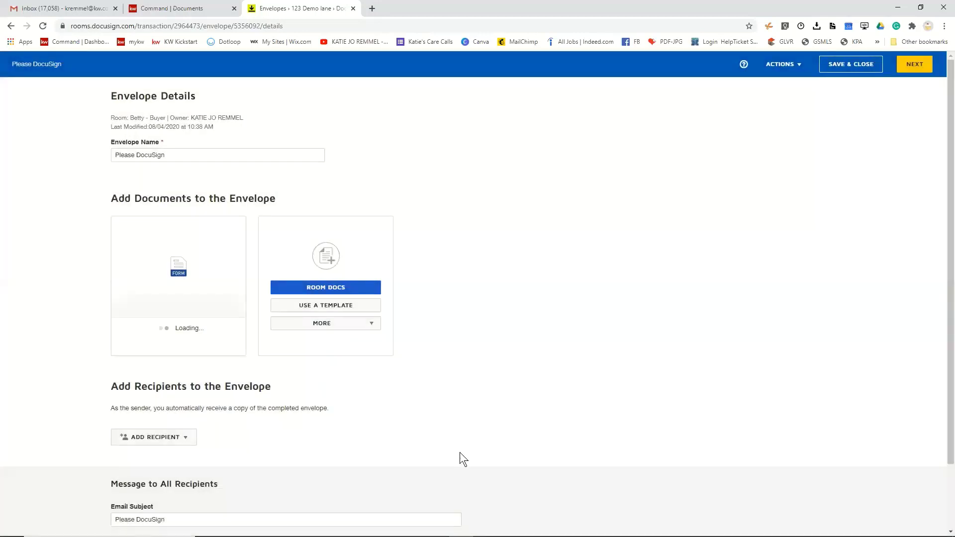
# - Add a recipient by email address set to Receives a Copy, then return to the envelope list
pyautogui.scroll(-1, 459, 452)
pyautogui.click(134, 361)
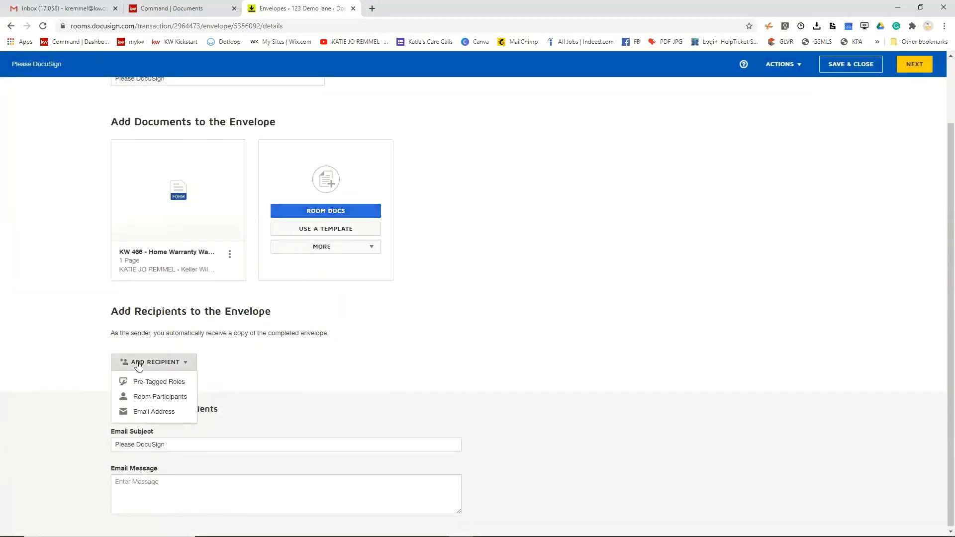
pyautogui.click(149, 382)
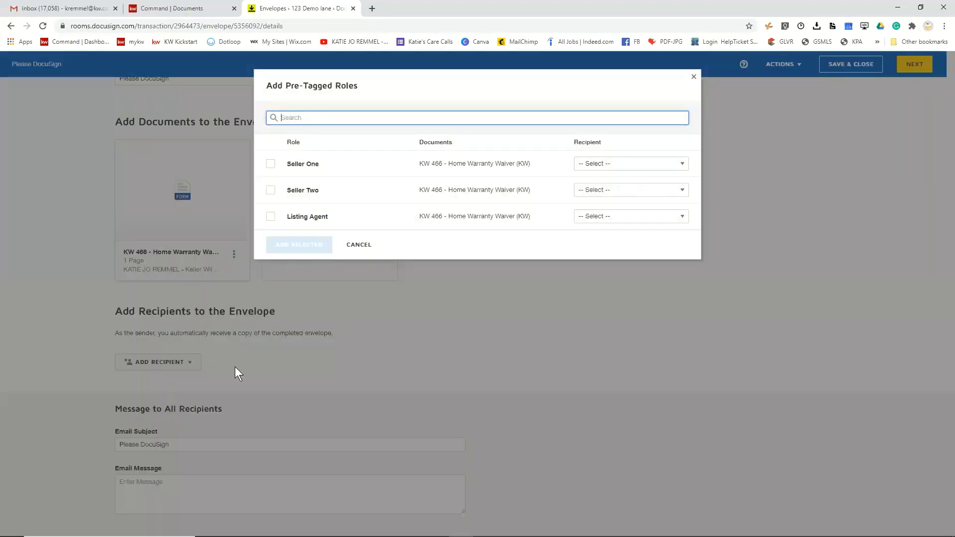
pyautogui.click(694, 76)
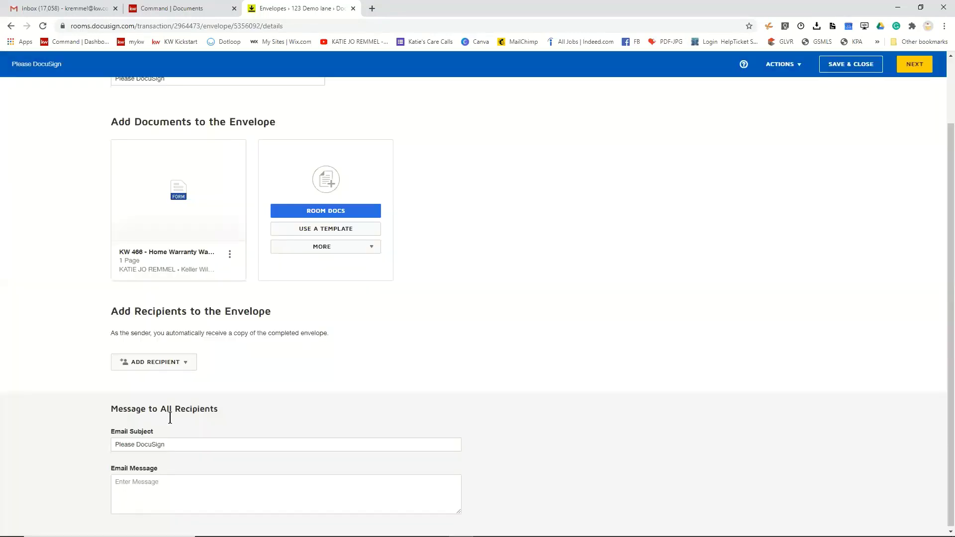
pyautogui.click(144, 368)
pyautogui.click(150, 411)
pyautogui.click(437, 357)
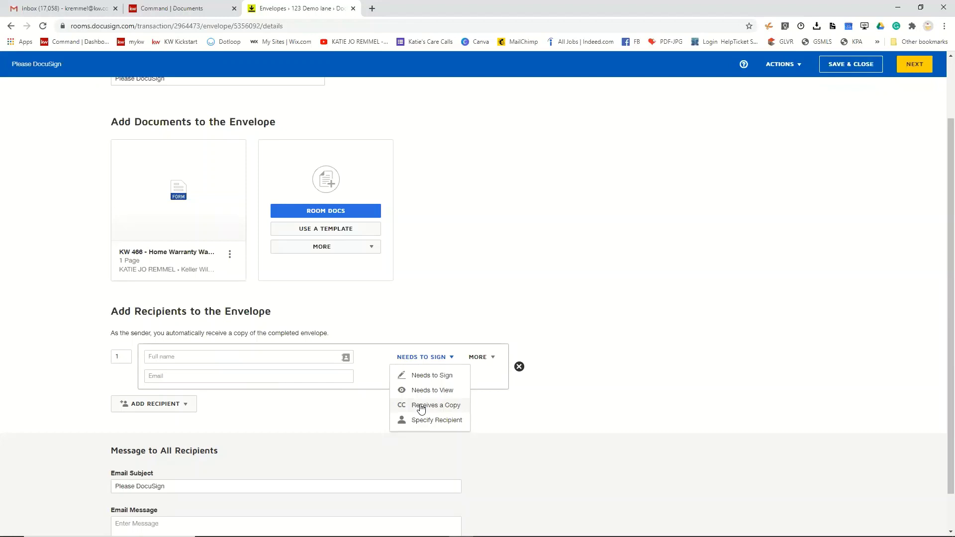
pyautogui.click(421, 406)
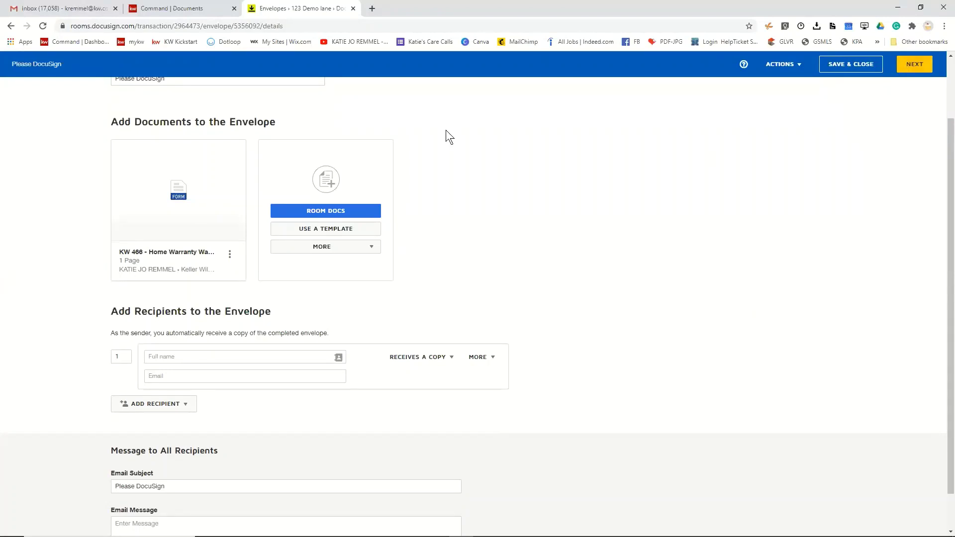
pyautogui.moveTo(198, 175)
pyautogui.scroll(2, 117, 267)
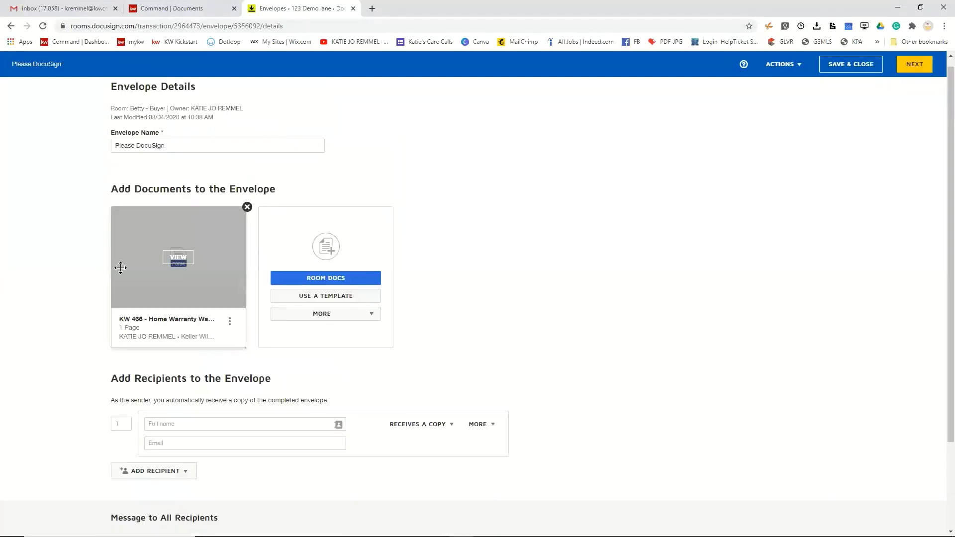
pyautogui.click(10, 26)
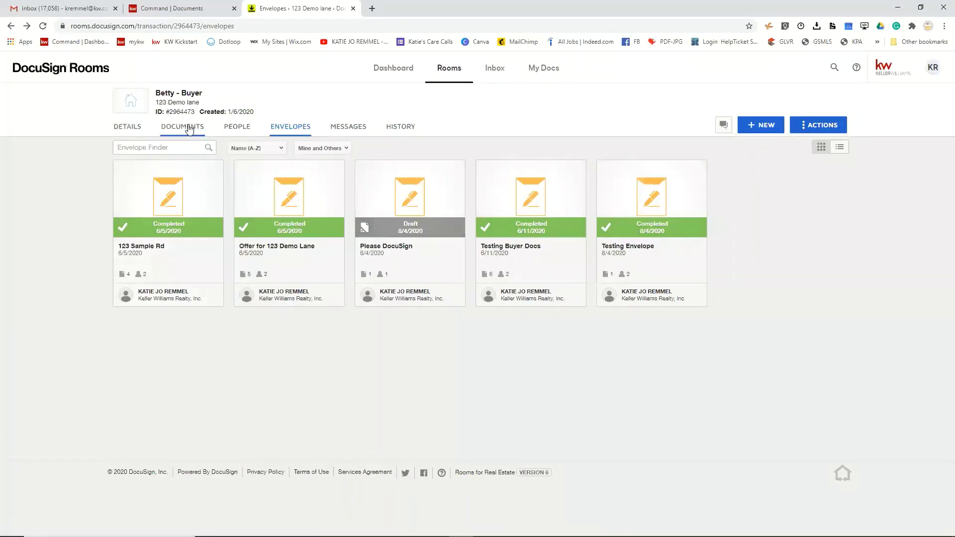
# - Select the first three signed KW 519 disclosures in Documents and cancel the email share
pyautogui.click(188, 128)
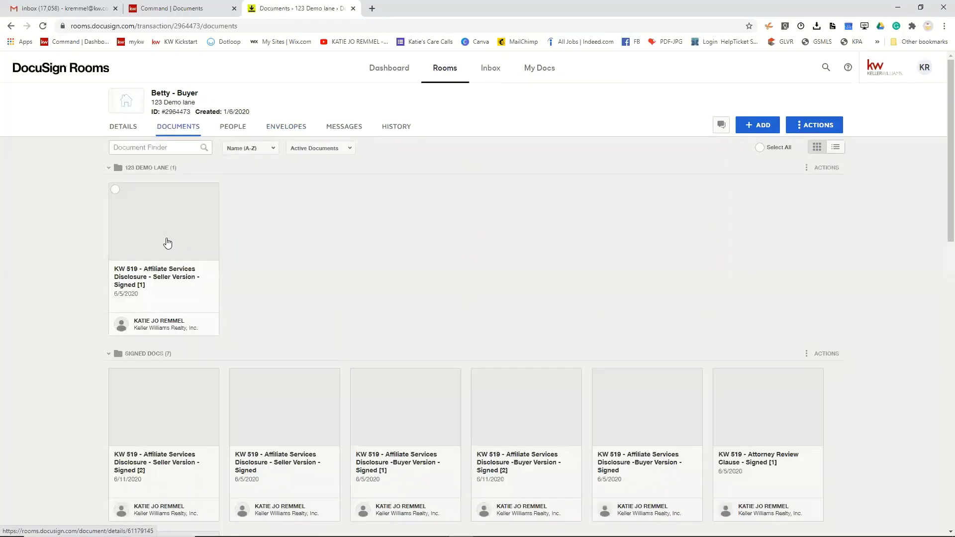
pyautogui.click(114, 375)
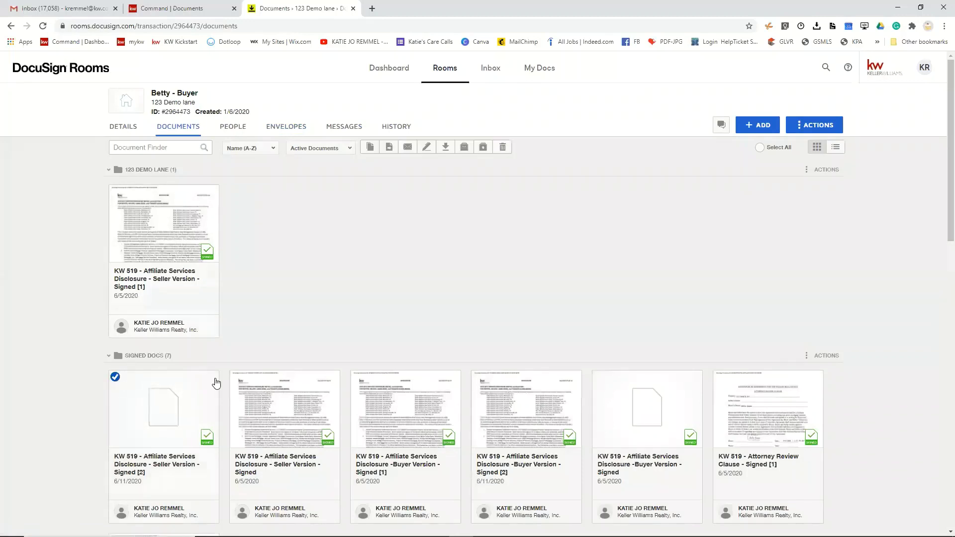
pyautogui.click(236, 377)
pyautogui.click(357, 376)
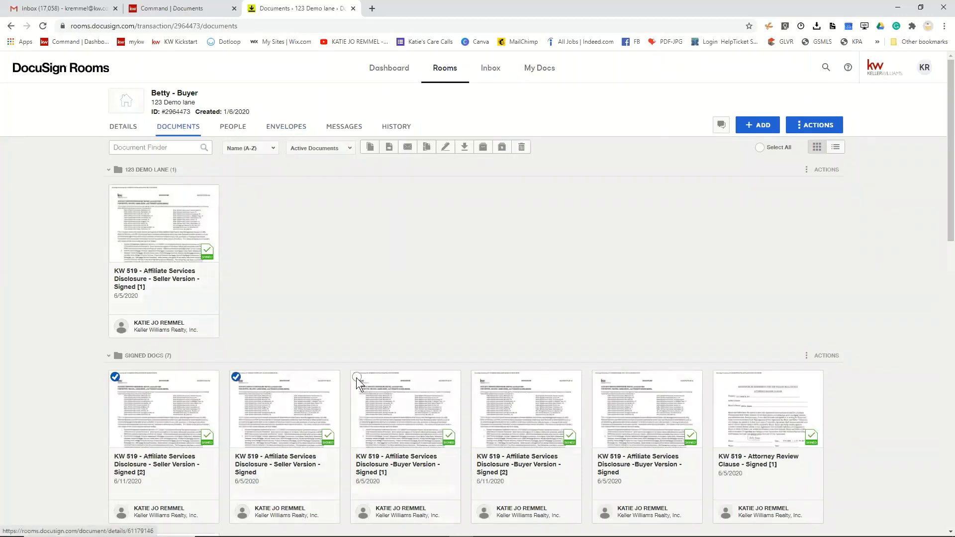
pyautogui.click(408, 147)
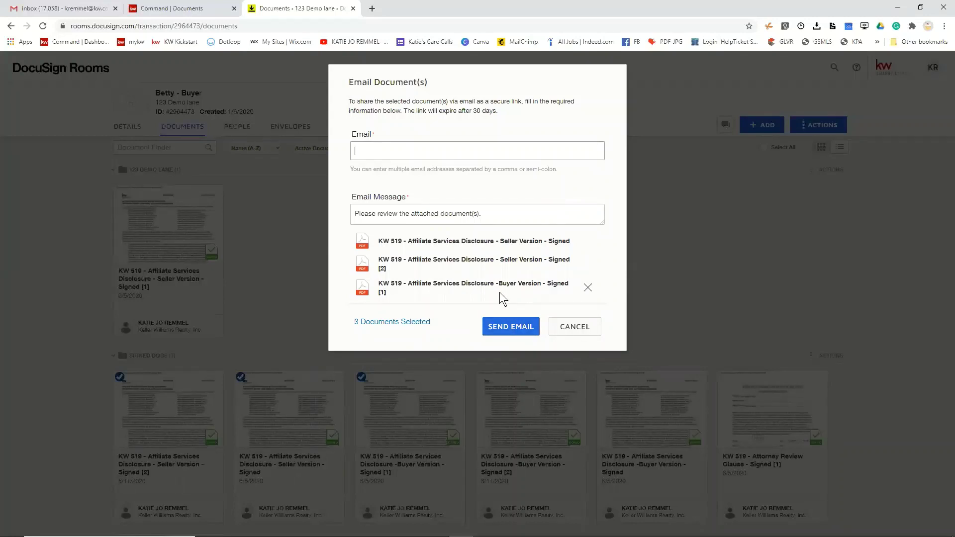
pyautogui.click(579, 326)
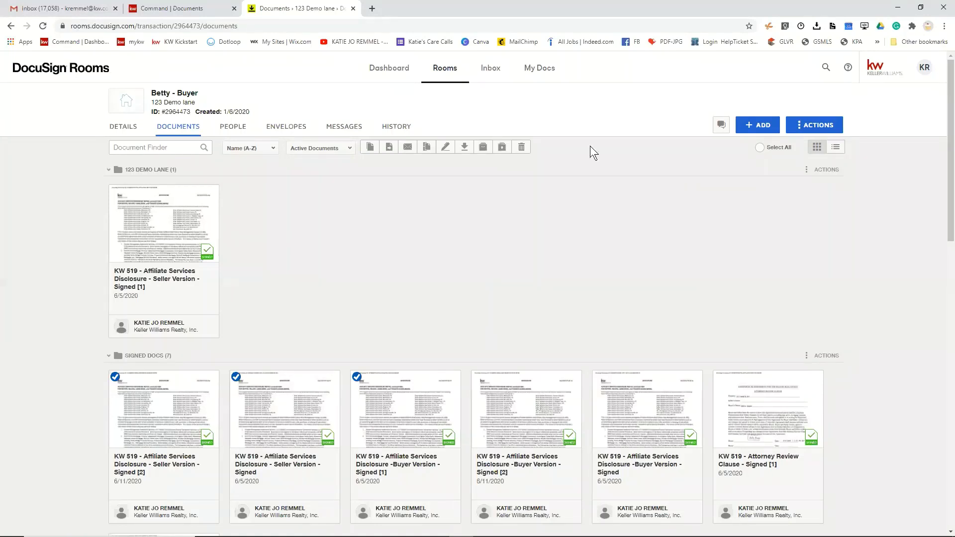
pyautogui.scroll(-2, 389, 332)
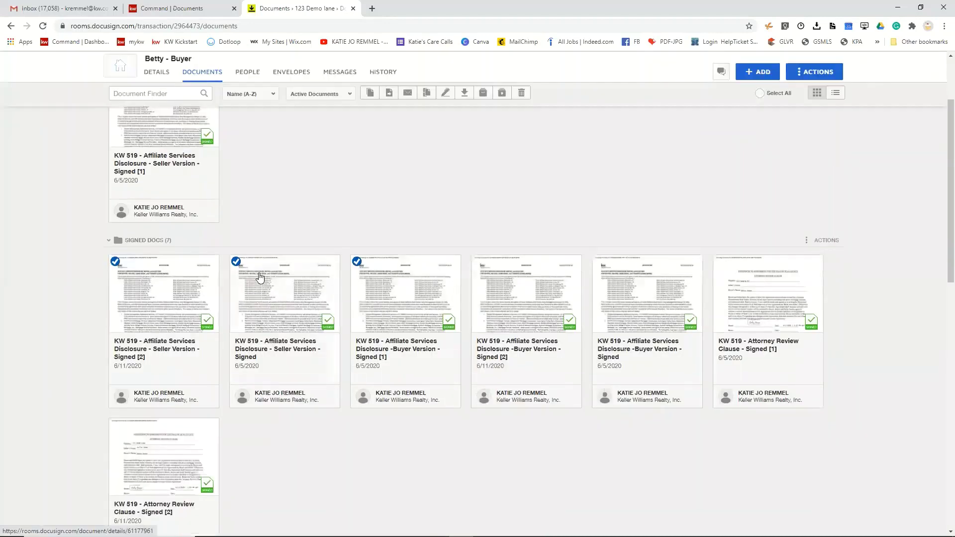
pyautogui.scroll(2, 428, 110)
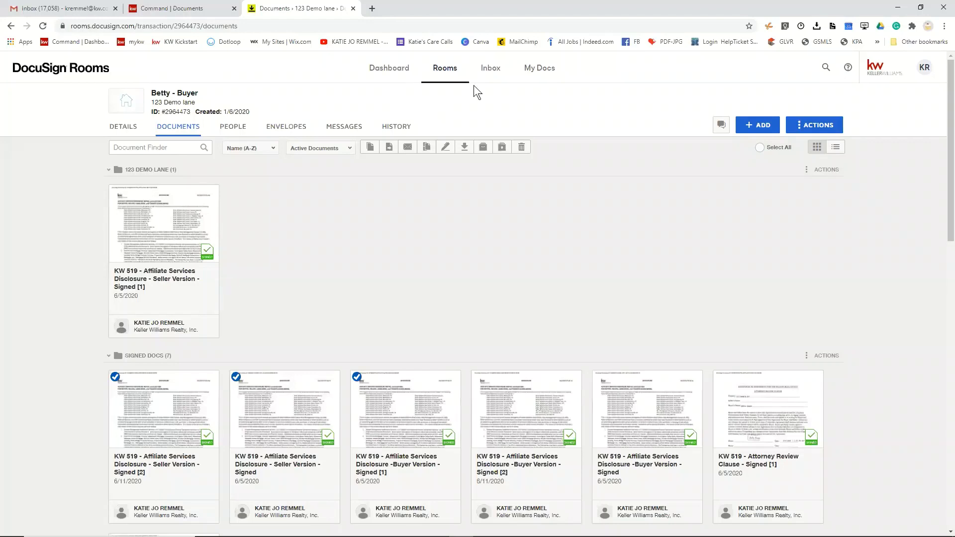
# - Review the Rooms Inbox's document email address and fax number, then go back to Rooms
pyautogui.click(493, 72)
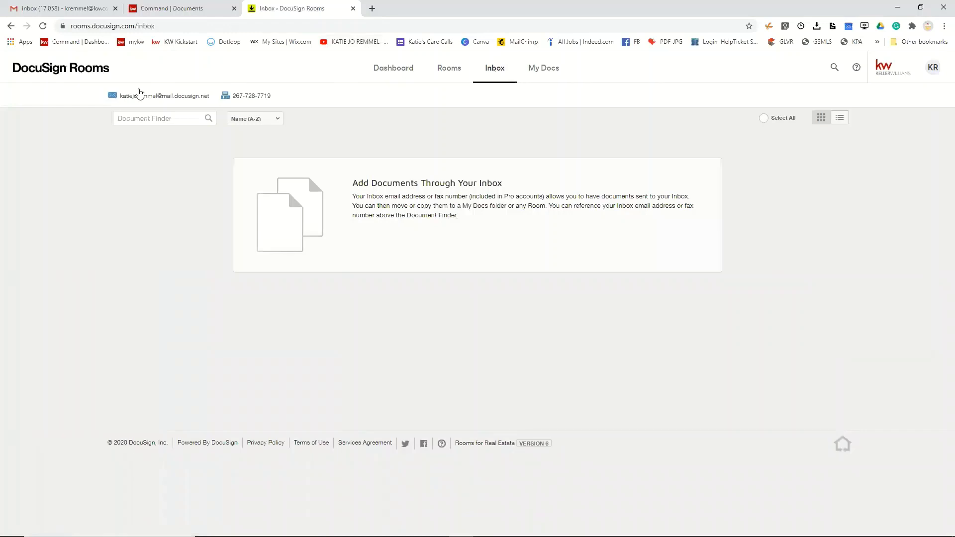
pyautogui.moveTo(124, 103)
pyautogui.moveTo(262, 95)
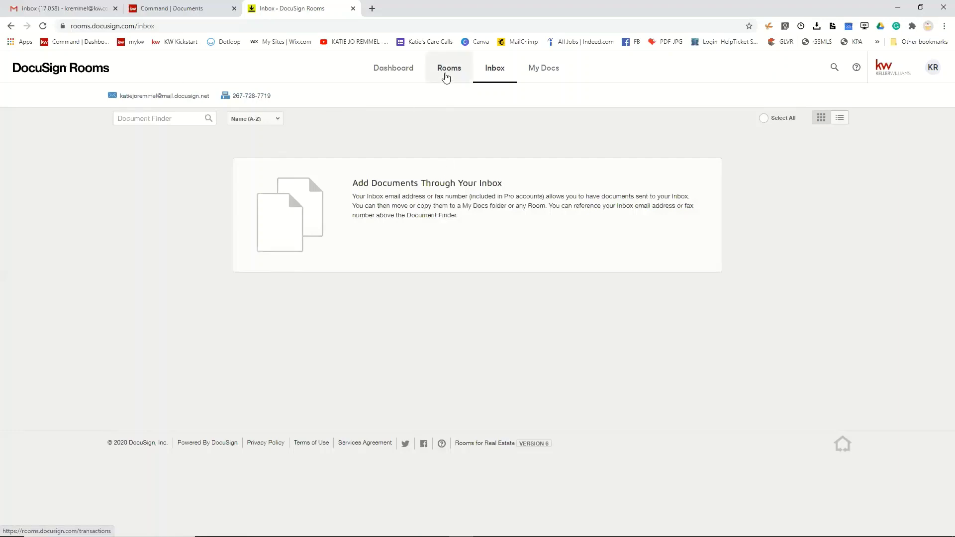
pyautogui.click(446, 77)
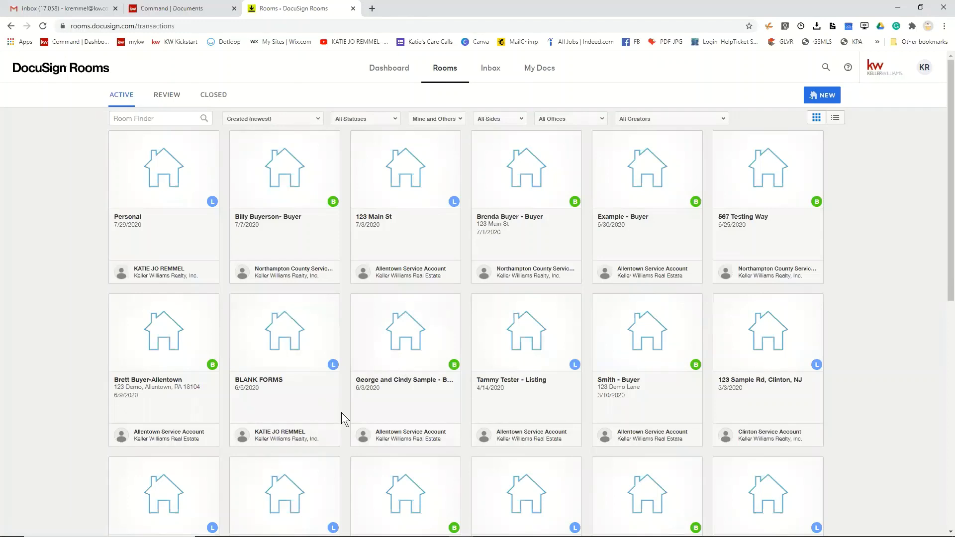
# - Open the Betty - Buyer (123 Demo lane) room card from the rooms grid
pyautogui.scroll(-4, 342, 413)
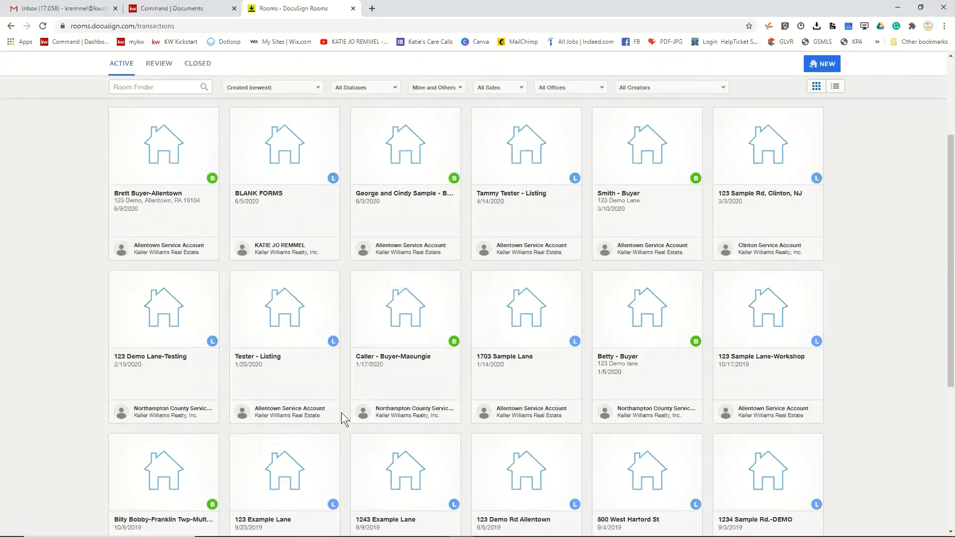
pyautogui.click(630, 344)
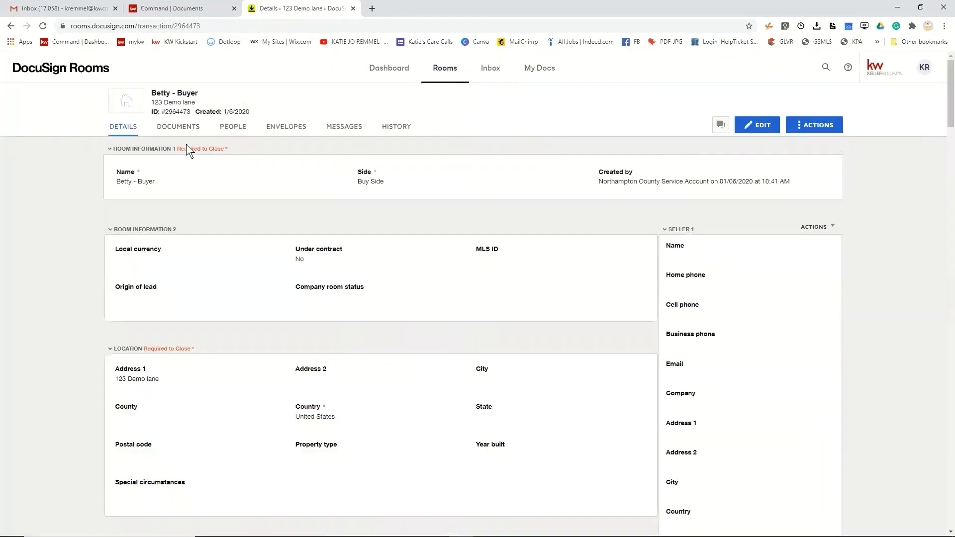
# - Open a fax form for the first signed disclosure, cancel it, and select that document
pyautogui.click(183, 131)
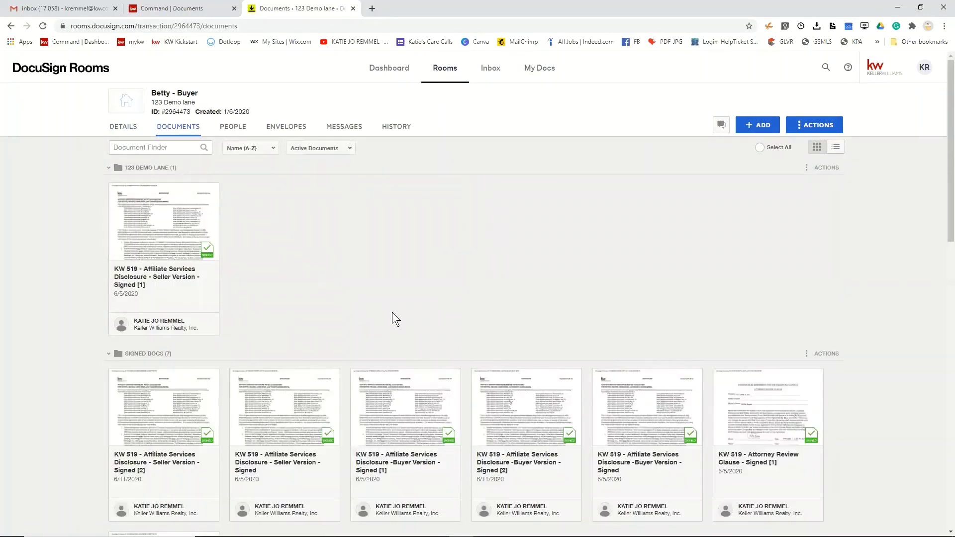
pyautogui.scroll(-4, 392, 316)
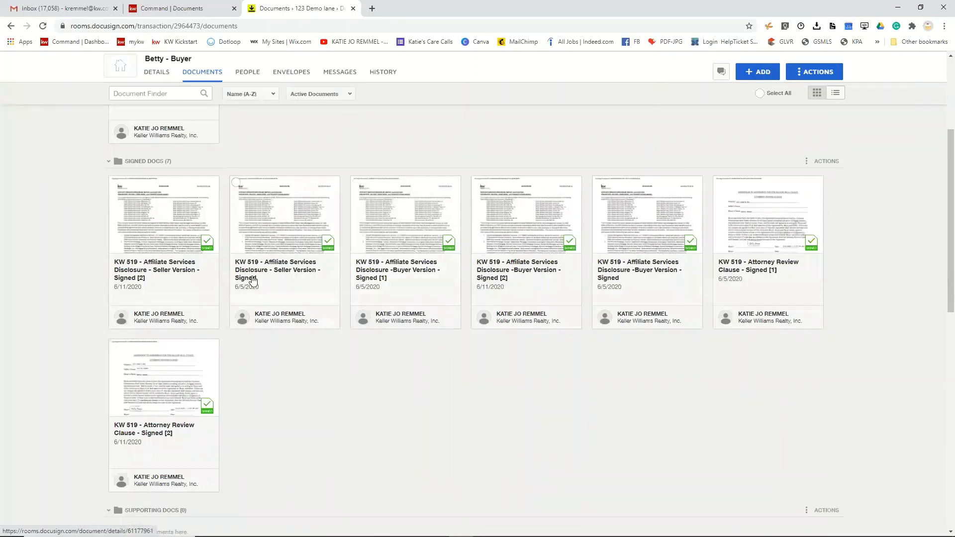
pyautogui.rightClick(143, 201)
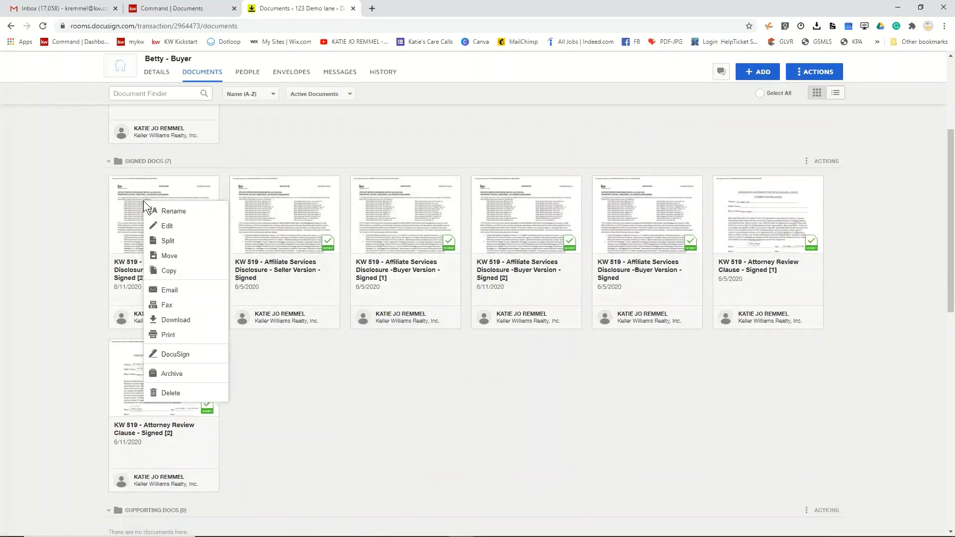
pyautogui.click(164, 309)
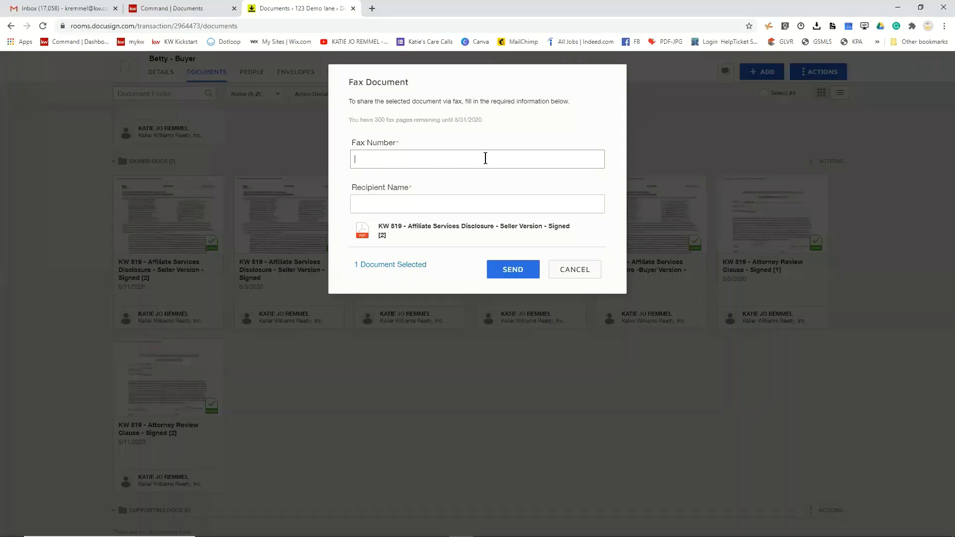
pyautogui.click(407, 203)
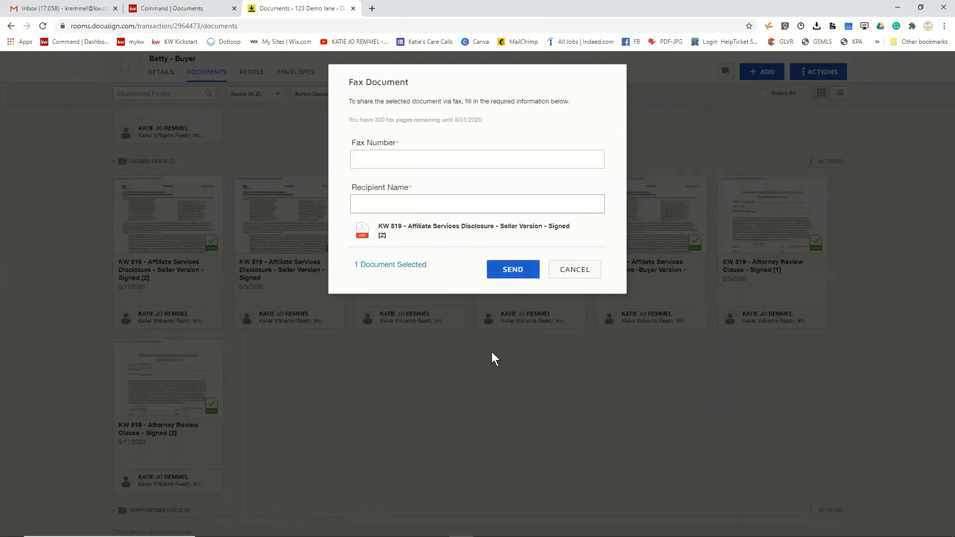
pyautogui.click(422, 386)
pyautogui.click(580, 269)
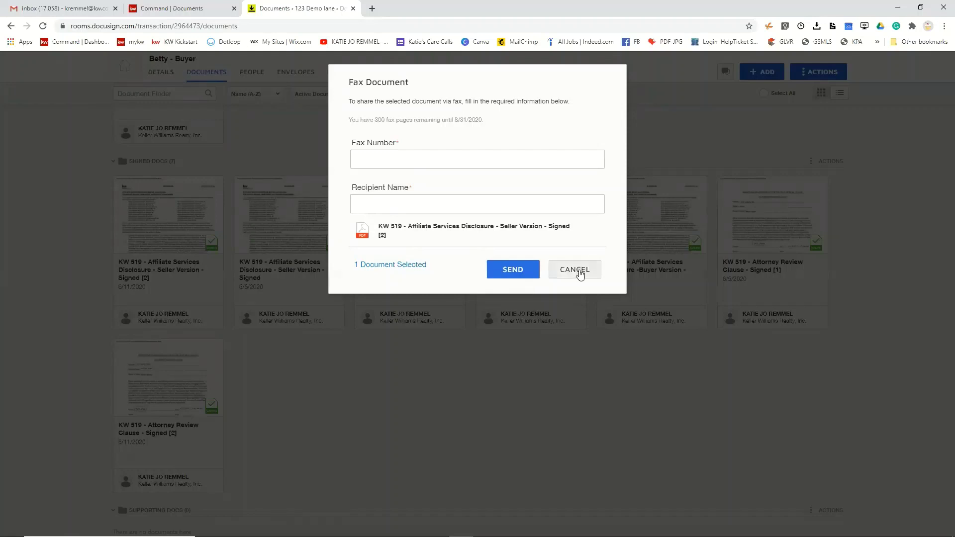
pyautogui.click(115, 182)
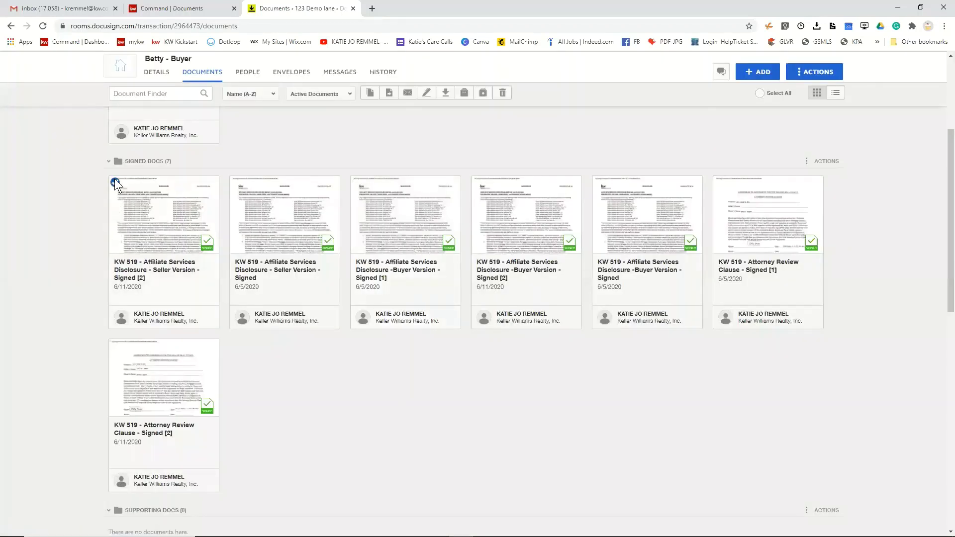
pyautogui.click(236, 182)
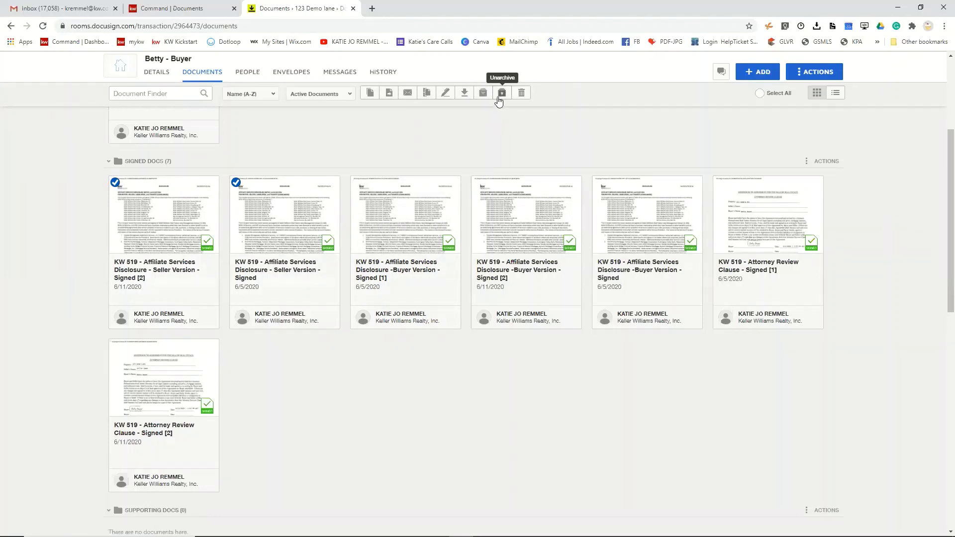
pyautogui.rightClick(138, 248)
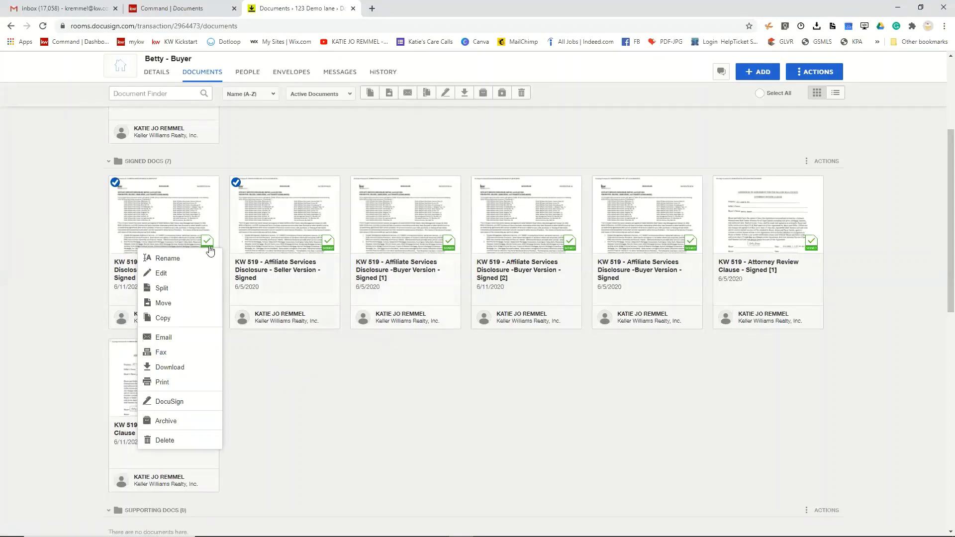
pyautogui.click(115, 183)
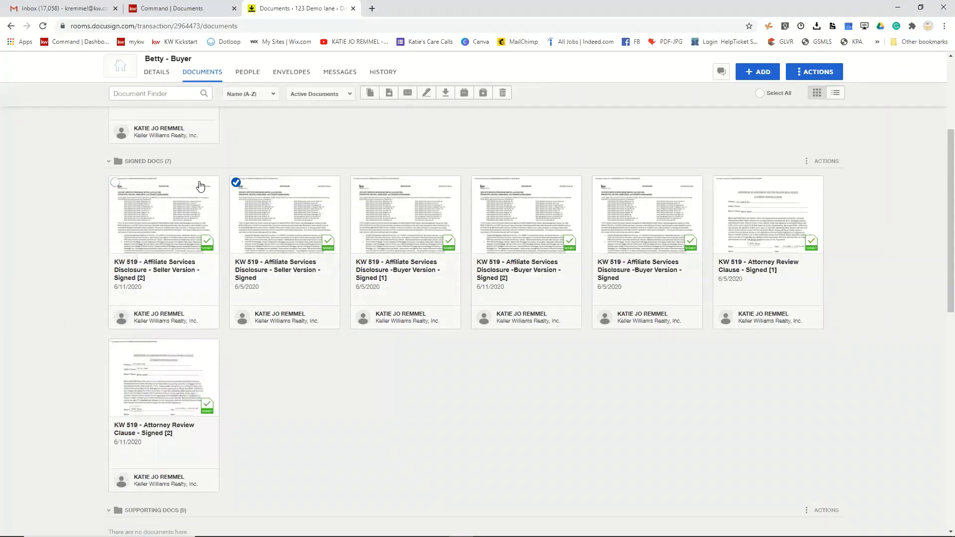
pyautogui.click(235, 183)
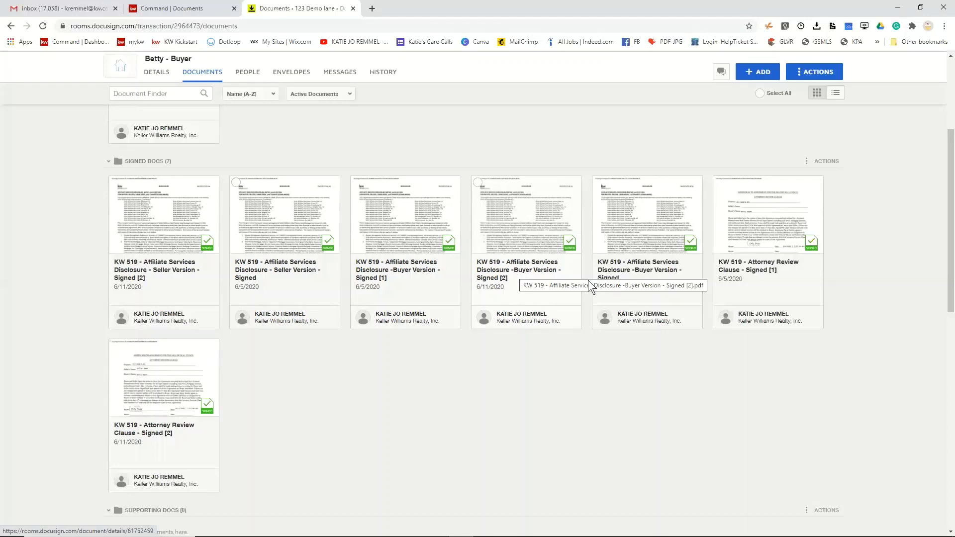
pyautogui.scroll(4, 535, 353)
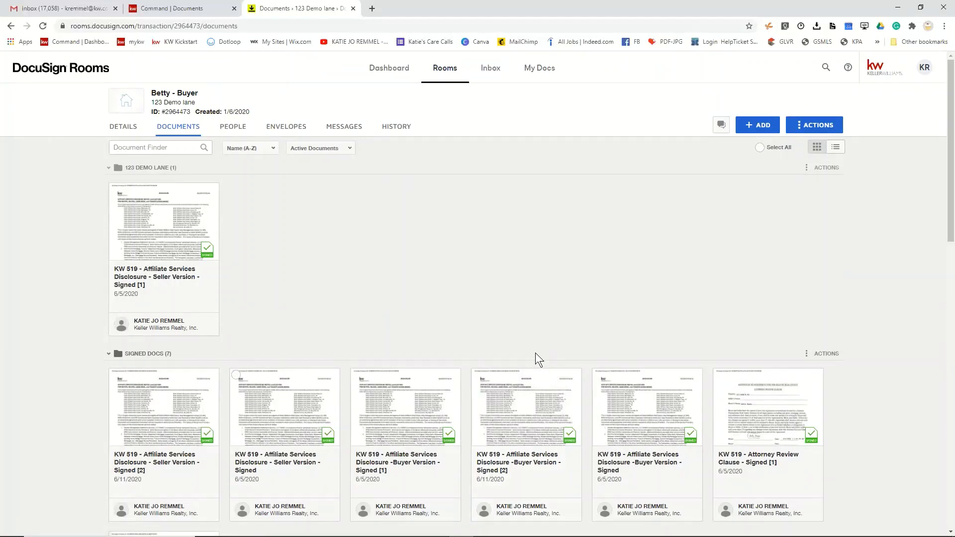
# - Attempt moving the unsigned Seller Version disclosure to the Personal room, then dismiss the move
pyautogui.scroll(-10, 508, 359)
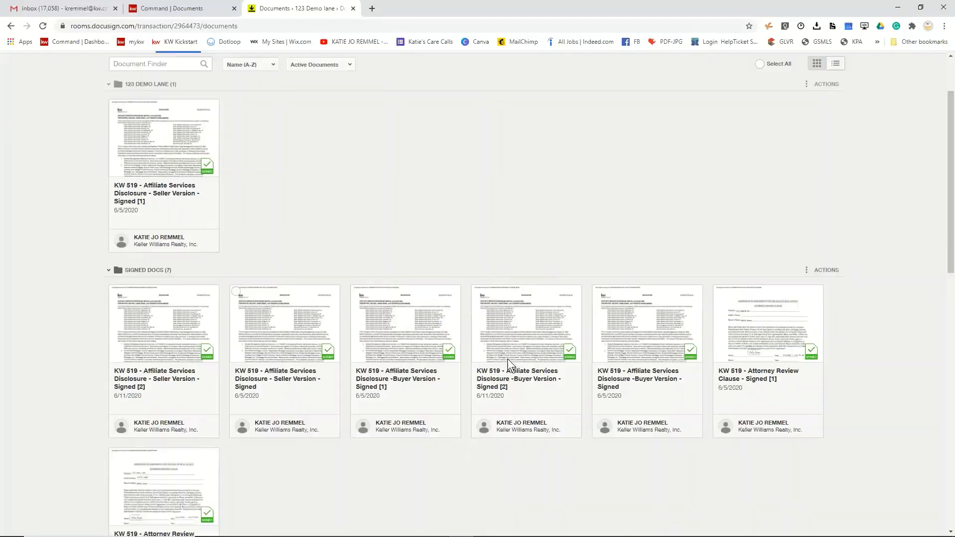
pyautogui.scroll(-1, 342, 234)
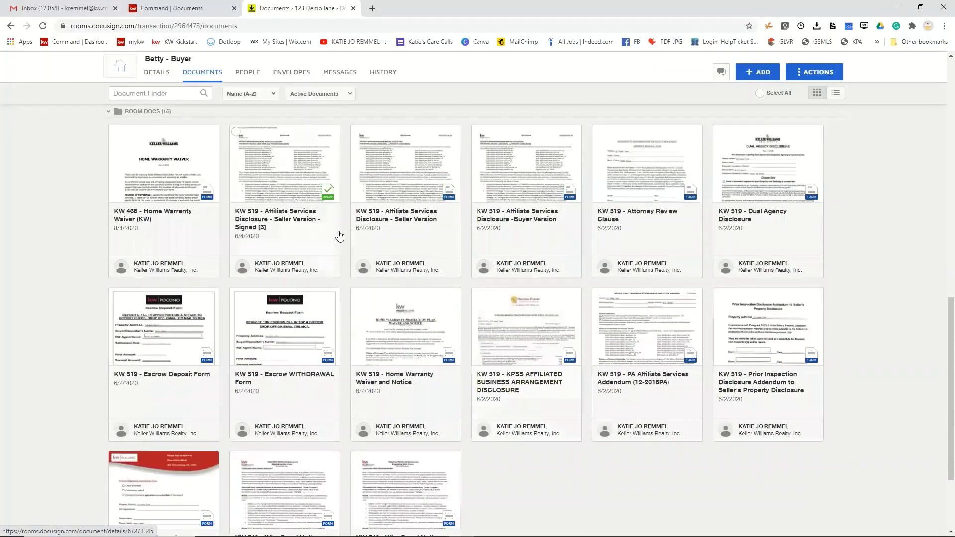
pyautogui.click(357, 132)
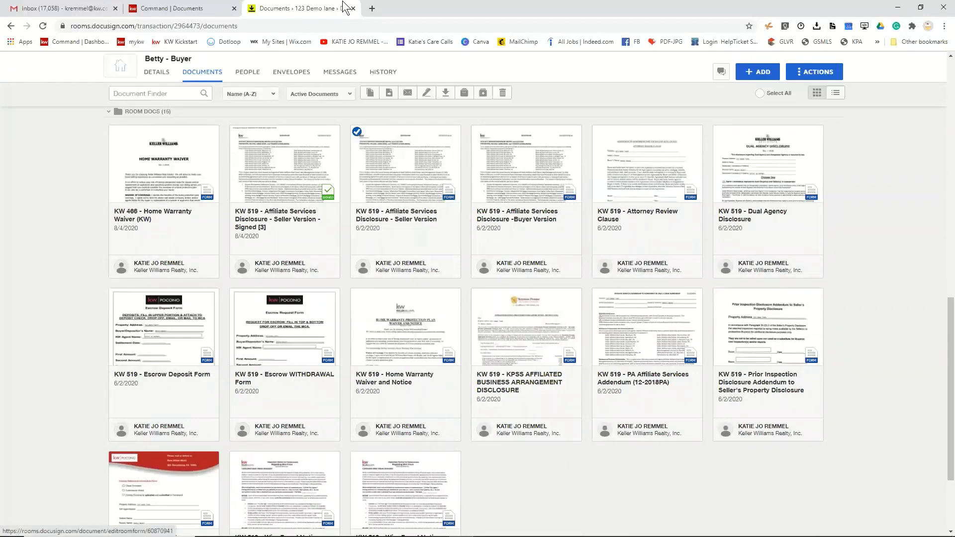
pyautogui.click(388, 94)
pyautogui.click(402, 168)
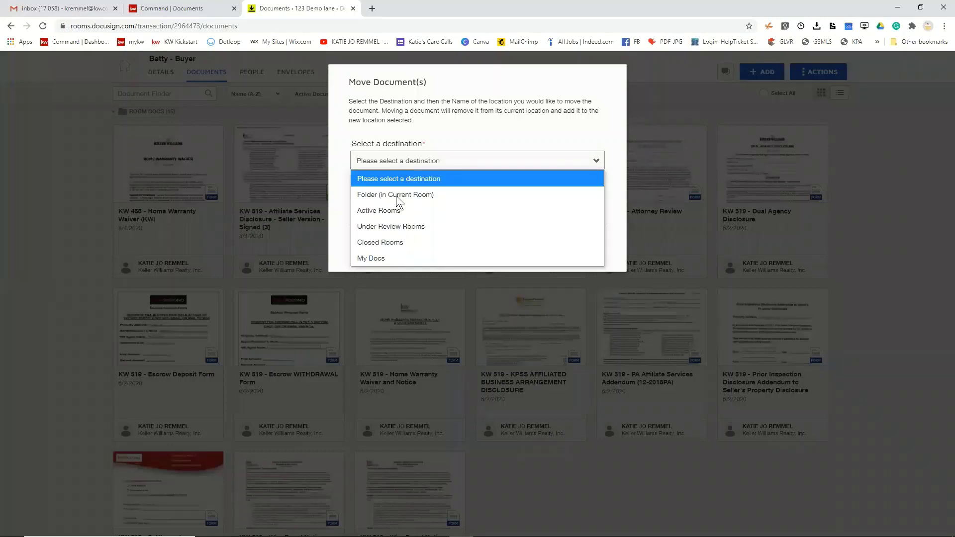
pyautogui.click(374, 210)
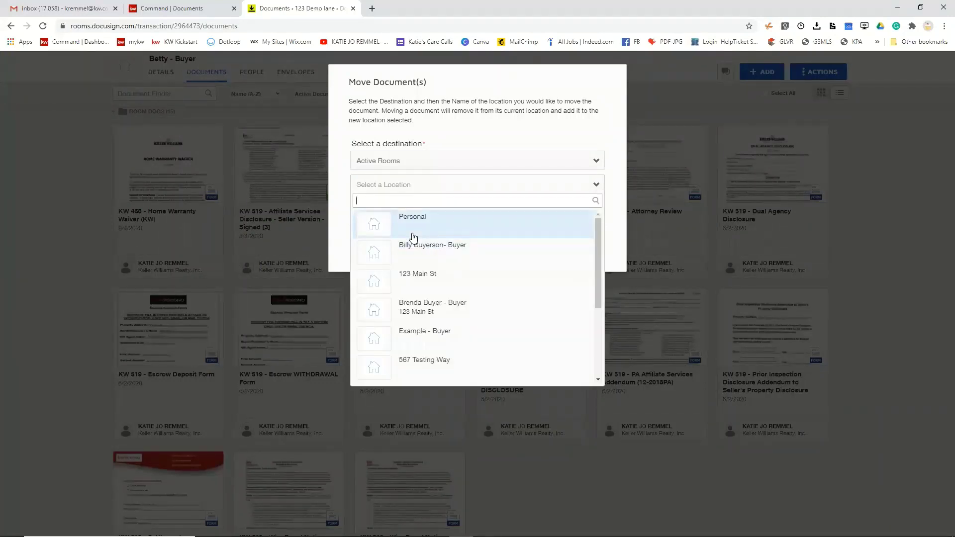
pyautogui.click(413, 226)
pyautogui.click(511, 248)
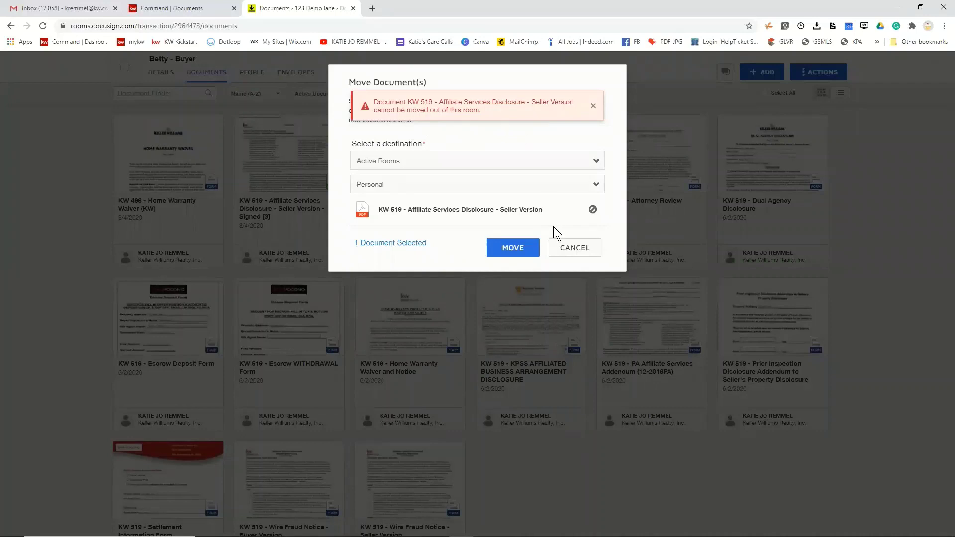
pyautogui.click(565, 253)
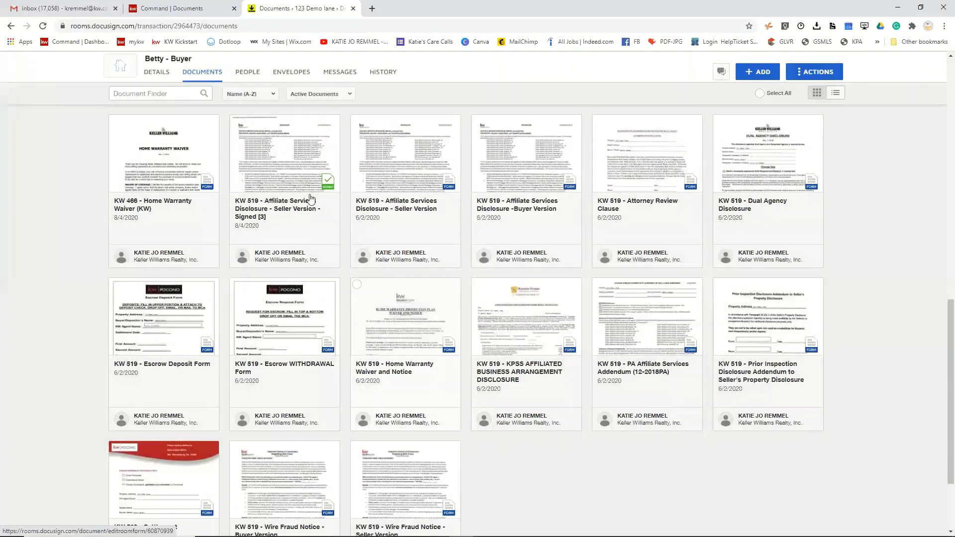
# - Move the signed Seller Version disclosure [3] into the other buyer's active room
pyautogui.click(235, 121)
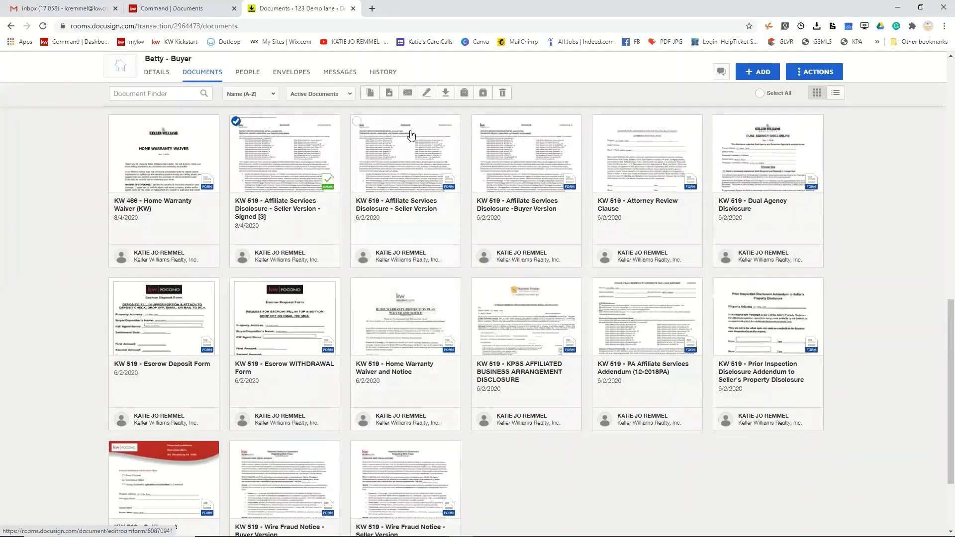
pyautogui.click(389, 92)
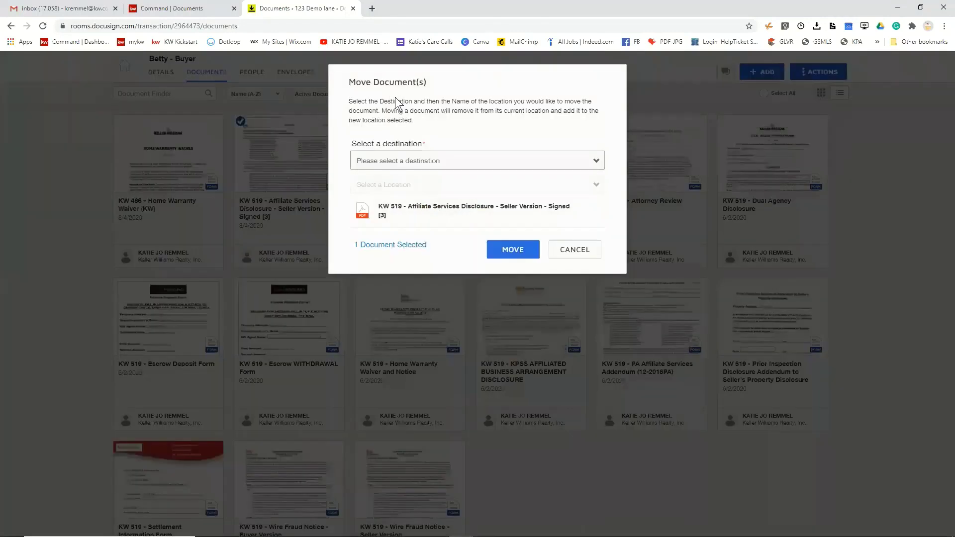
pyautogui.click(500, 163)
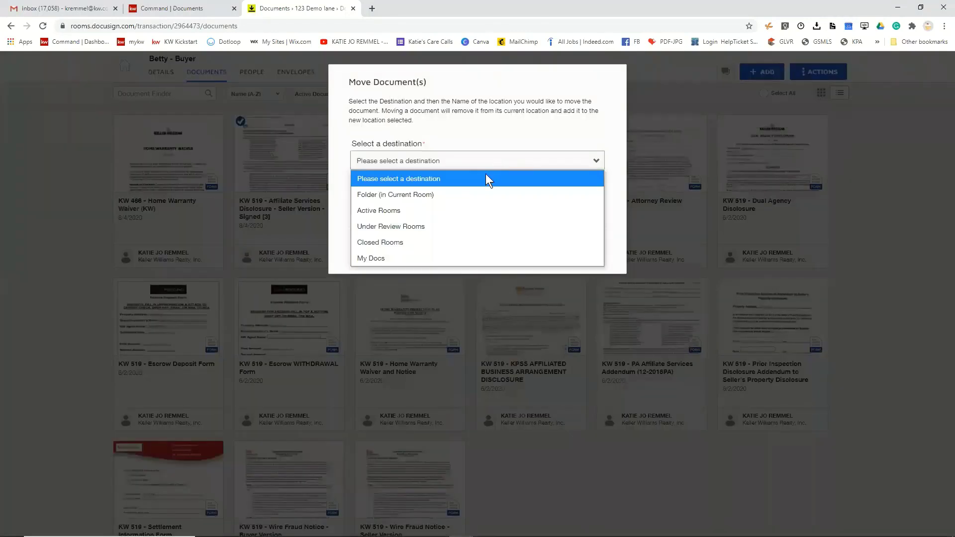
pyautogui.click(446, 210)
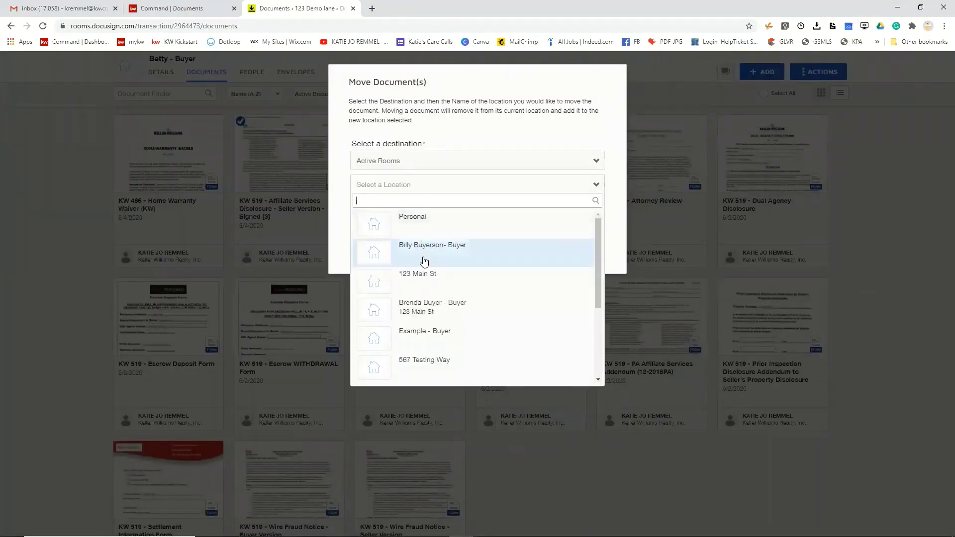
pyautogui.click(423, 258)
pyautogui.click(512, 253)
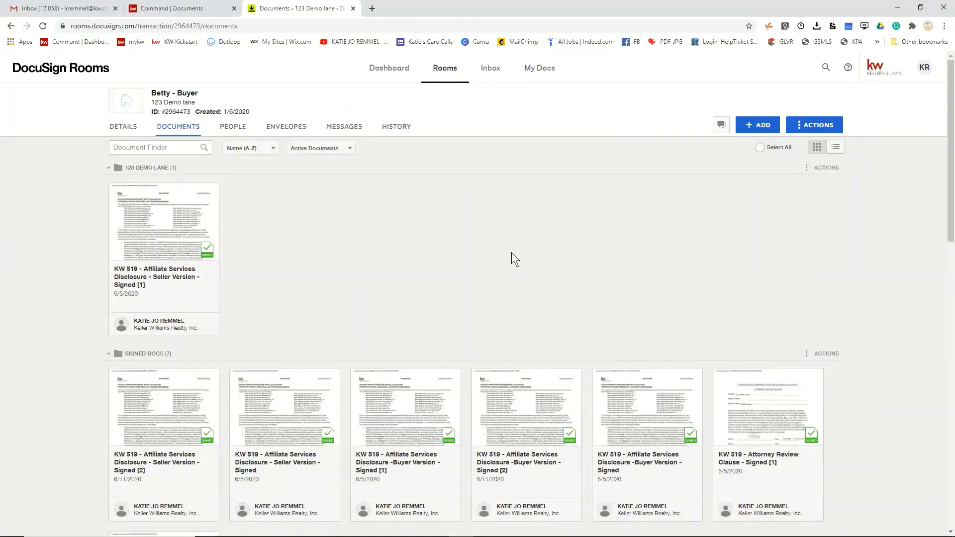
# - Copy the signed disclosure [1] in the 123 Demo Lane folder to the other buyer's active room
pyautogui.scroll(-9, 397, 256)
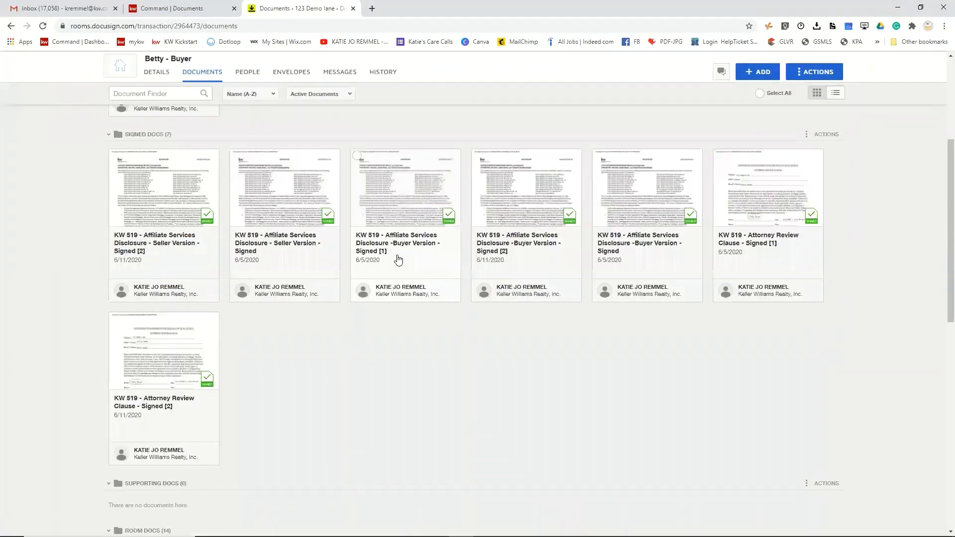
pyautogui.scroll(-2, 397, 254)
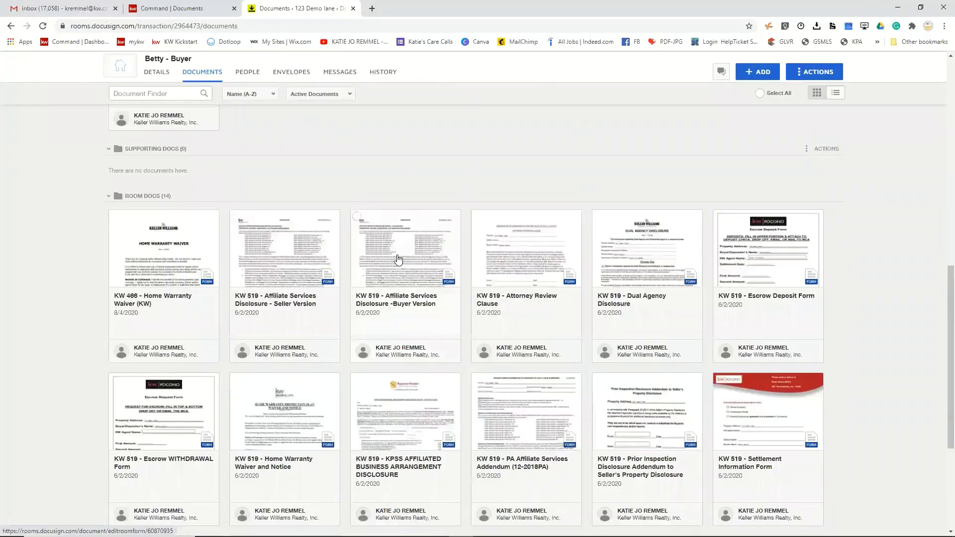
pyautogui.scroll(11, 397, 258)
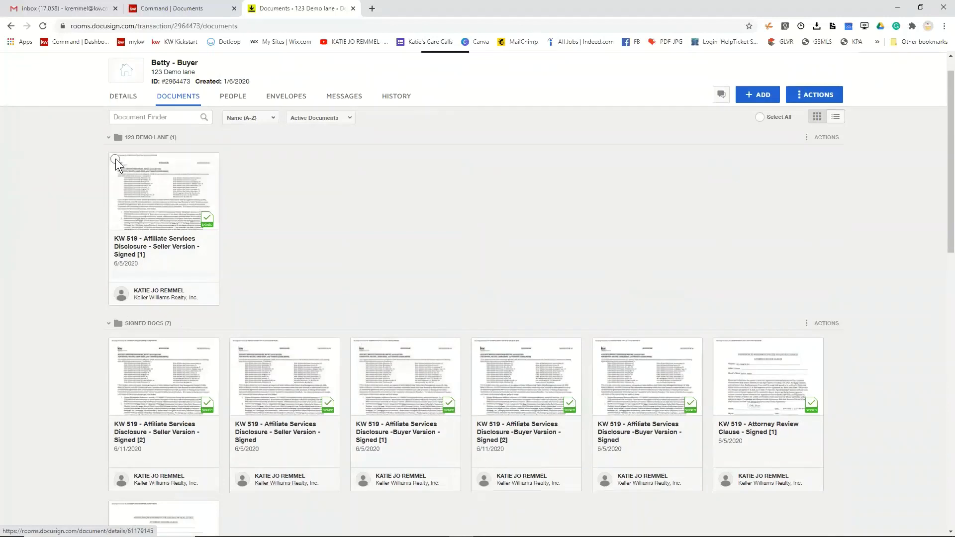
pyautogui.click(115, 159)
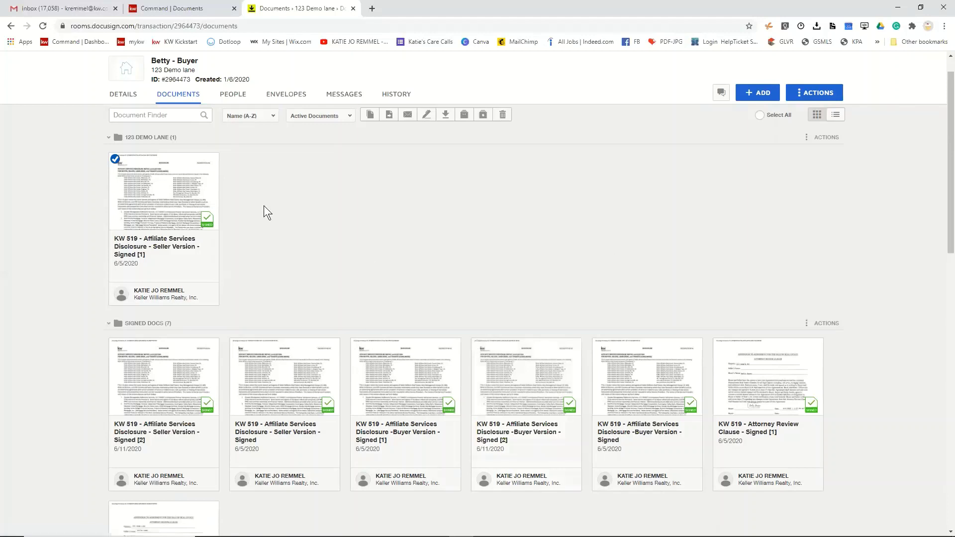
pyautogui.click(369, 115)
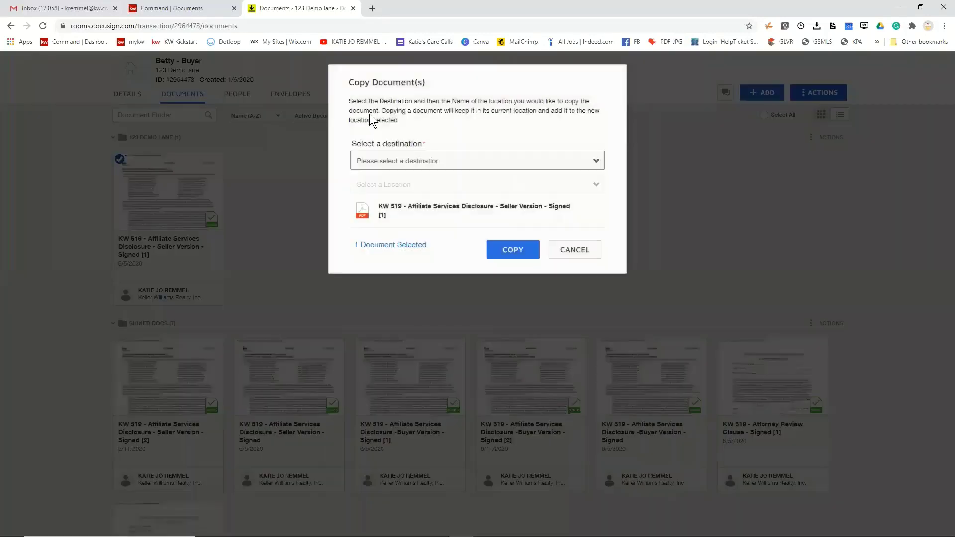
pyautogui.click(444, 160)
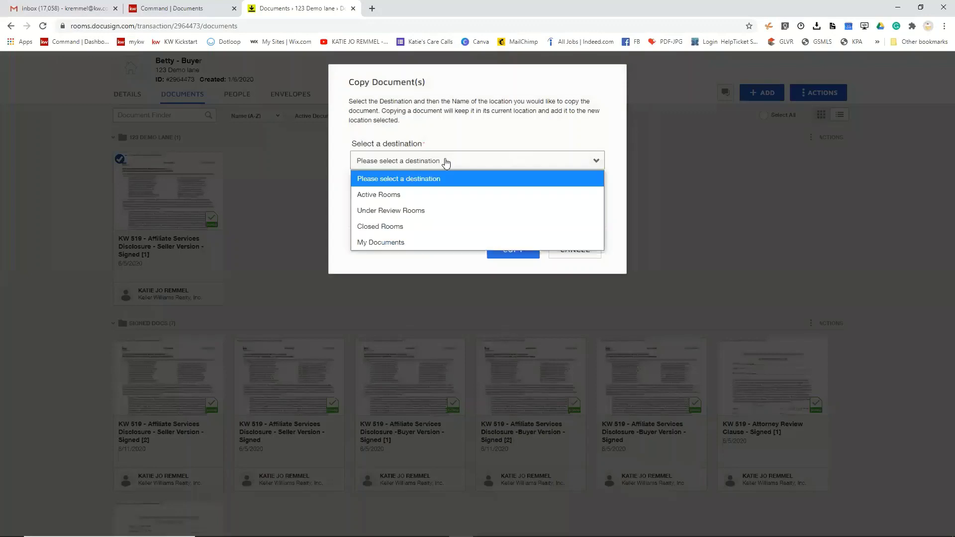
pyautogui.click(367, 195)
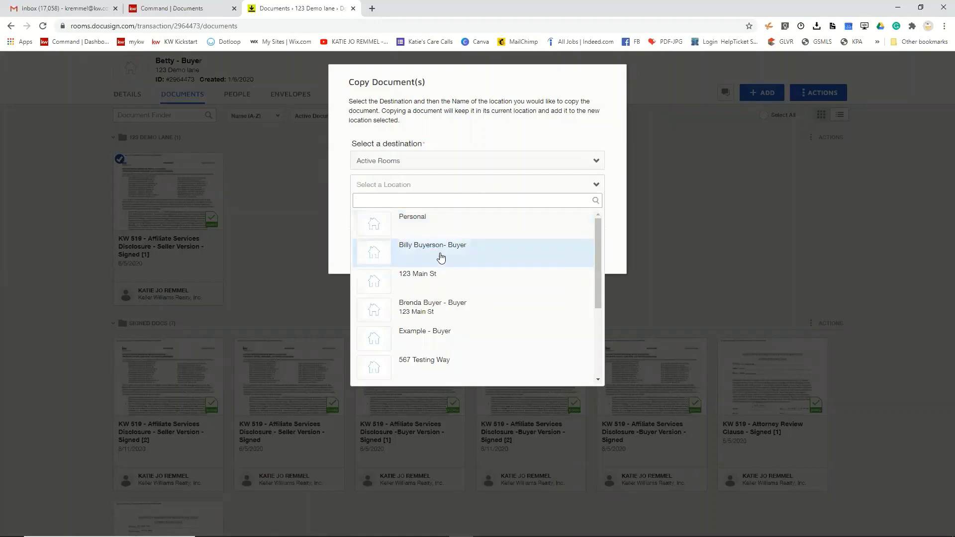
pyautogui.click(440, 250)
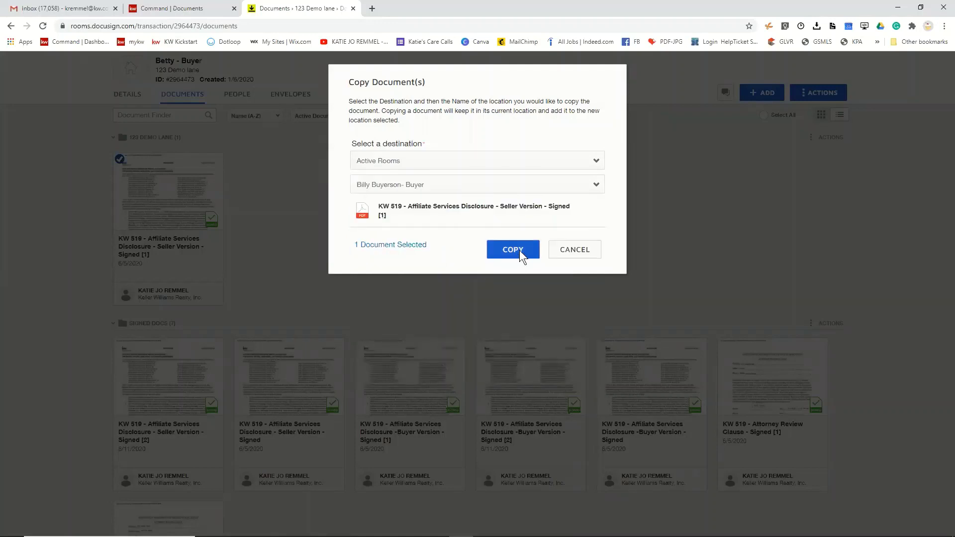
pyautogui.click(519, 252)
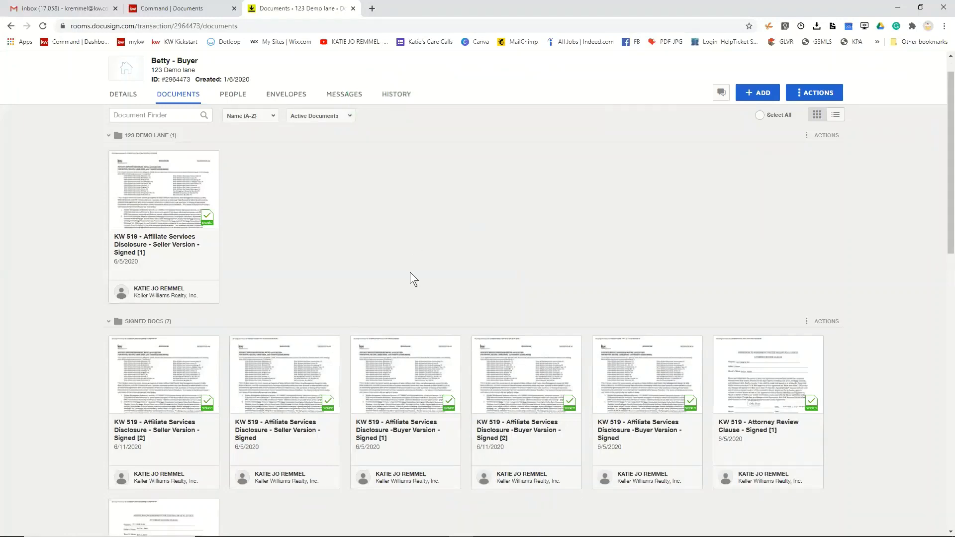
pyautogui.scroll(-3, 410, 276)
# - Select the Seller Version Signed [2], Seller Version Signed and Buyer Version Signed [1] cards in Signed Docs
pyautogui.scroll(4, 198, 207)
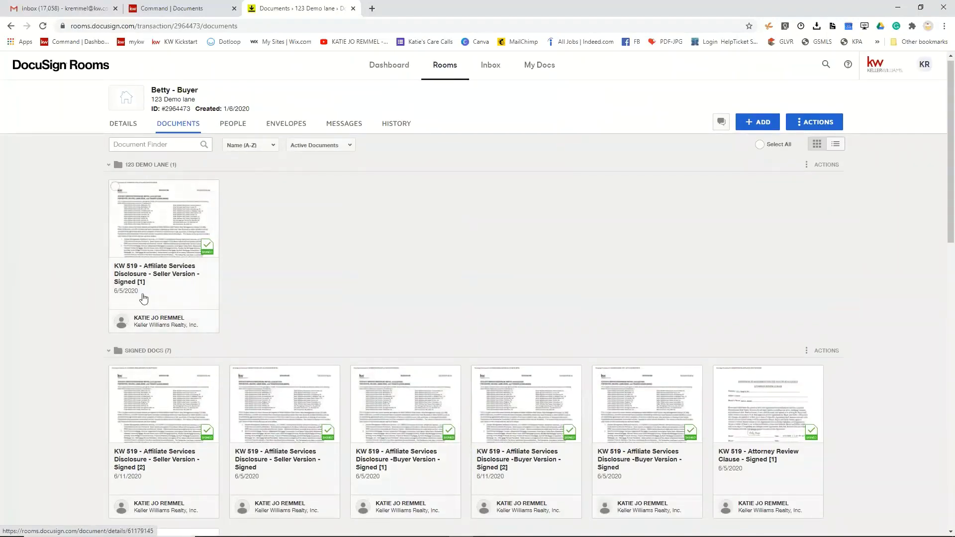
pyautogui.click(116, 375)
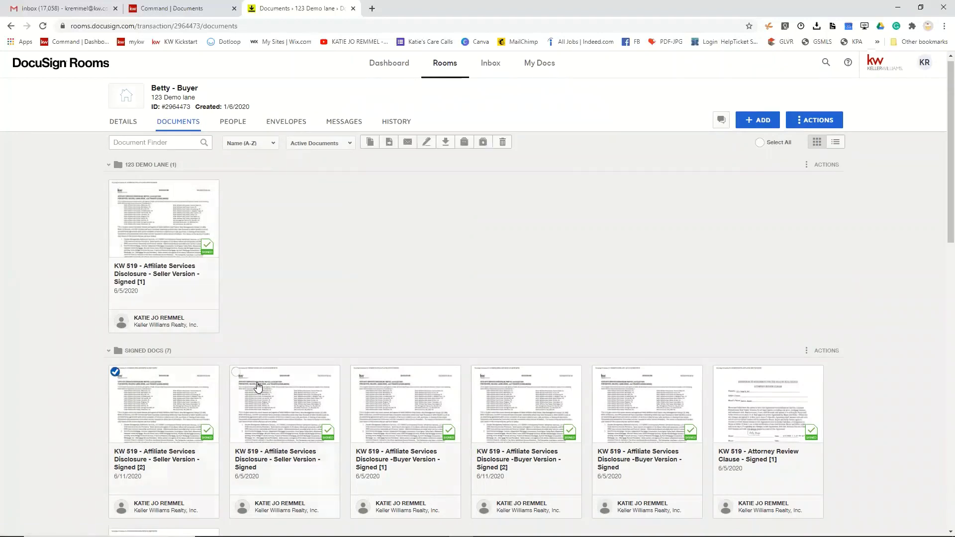
pyautogui.click(236, 371)
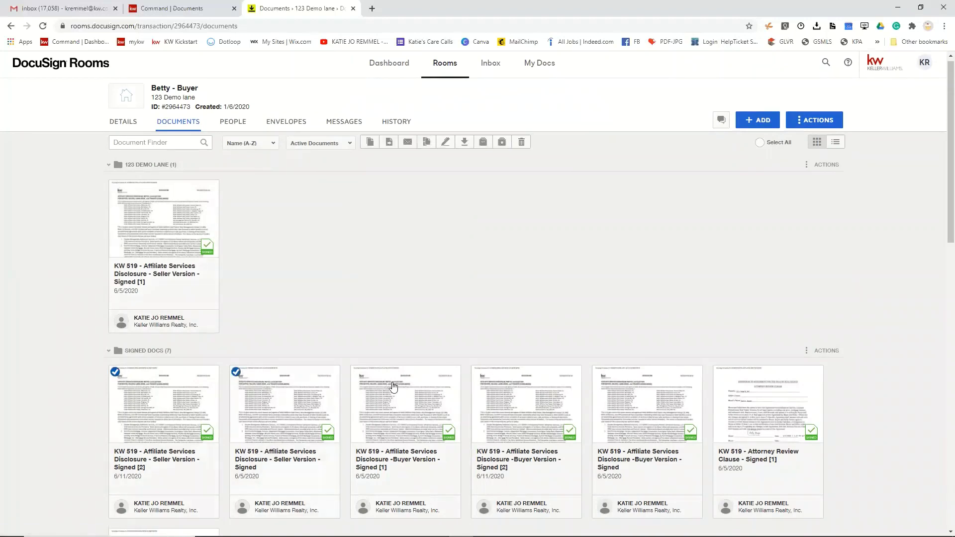
pyautogui.click(356, 371)
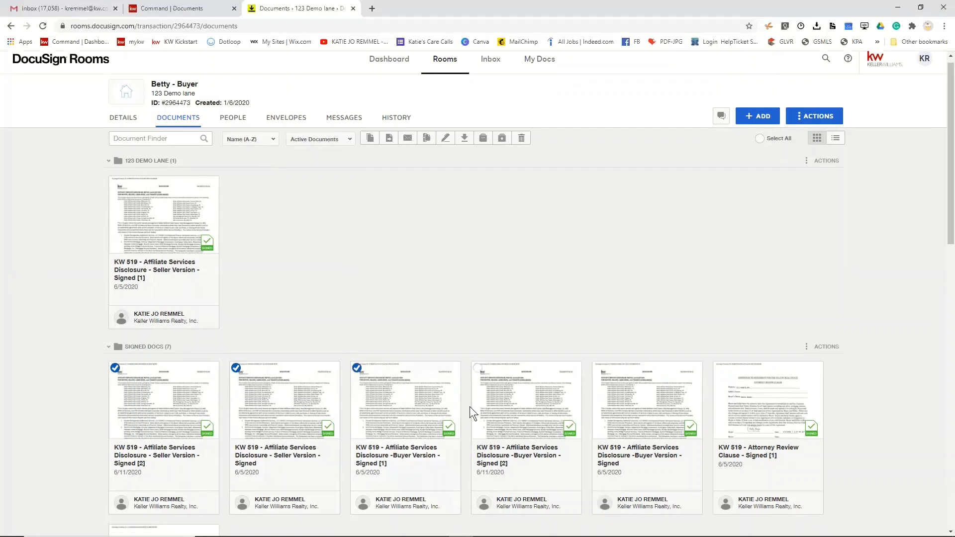
pyautogui.scroll(-4, 470, 407)
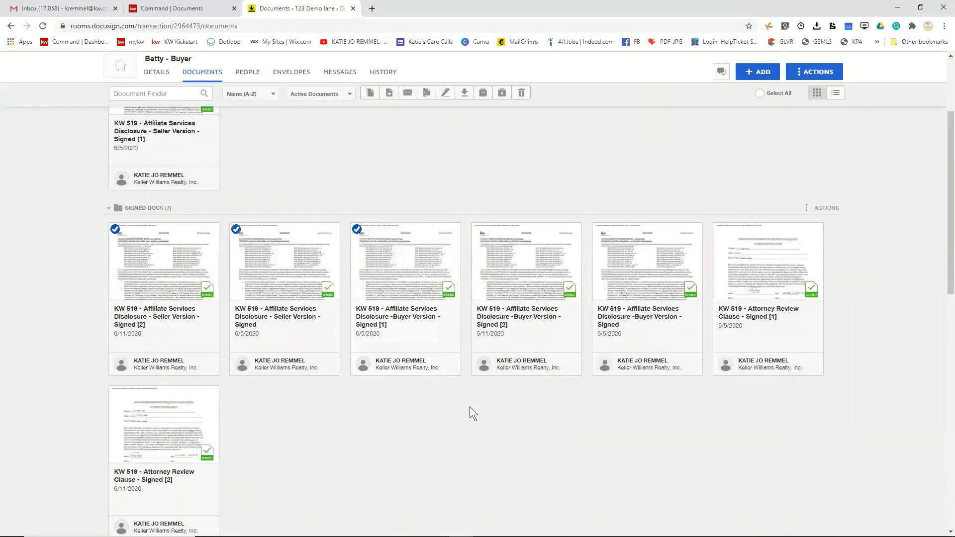
pyautogui.scroll(4, 470, 406)
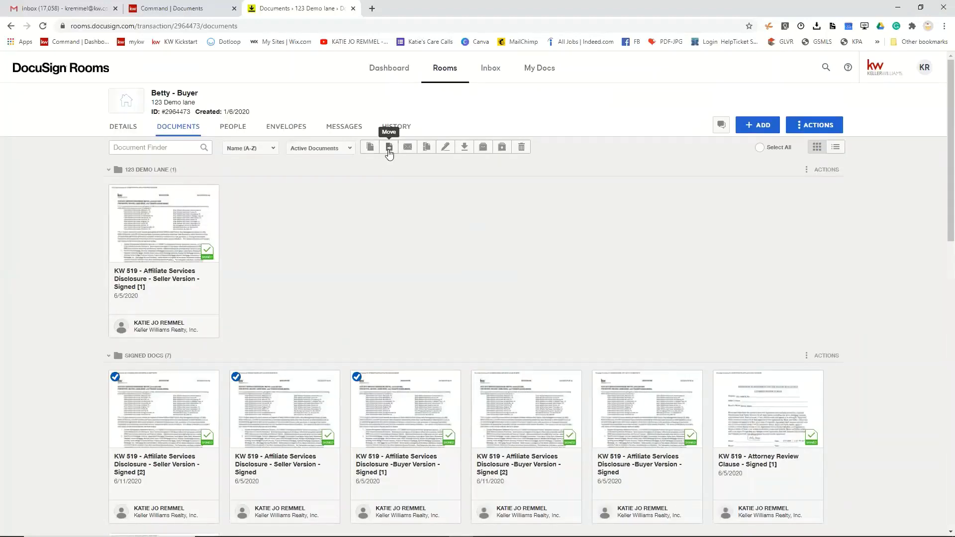
# - Move the three selected disclosures to the Buyerson room under Active Rooms
pyautogui.click(389, 150)
pyautogui.click(464, 166)
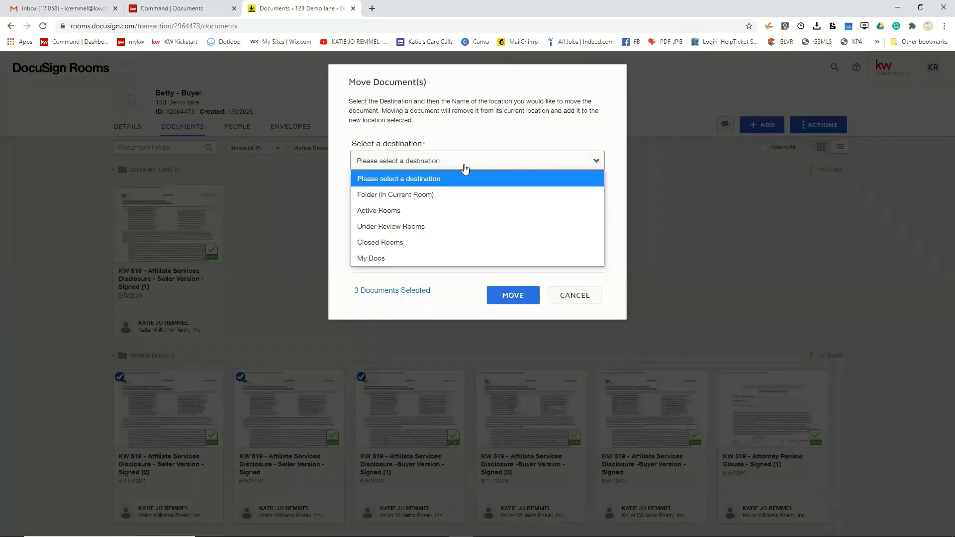
pyautogui.click(437, 211)
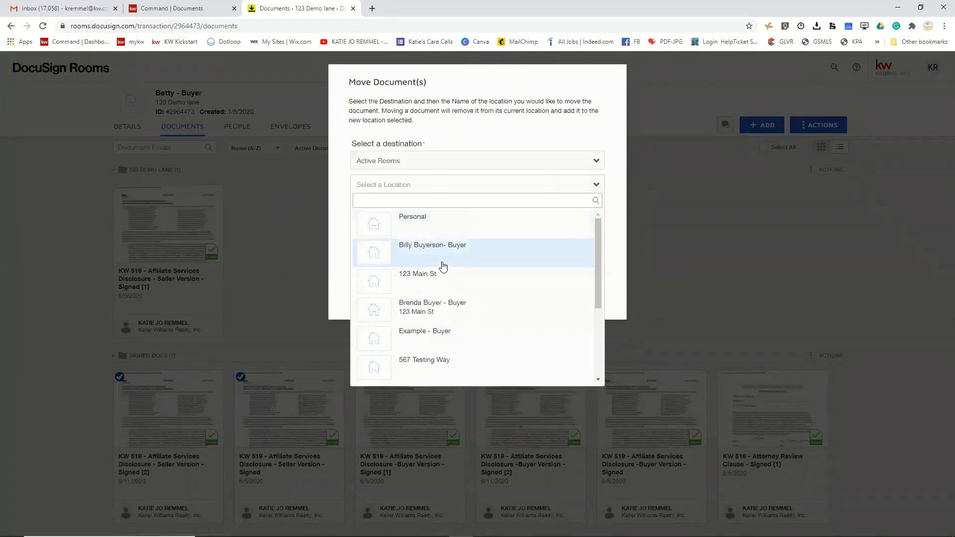
pyautogui.click(441, 262)
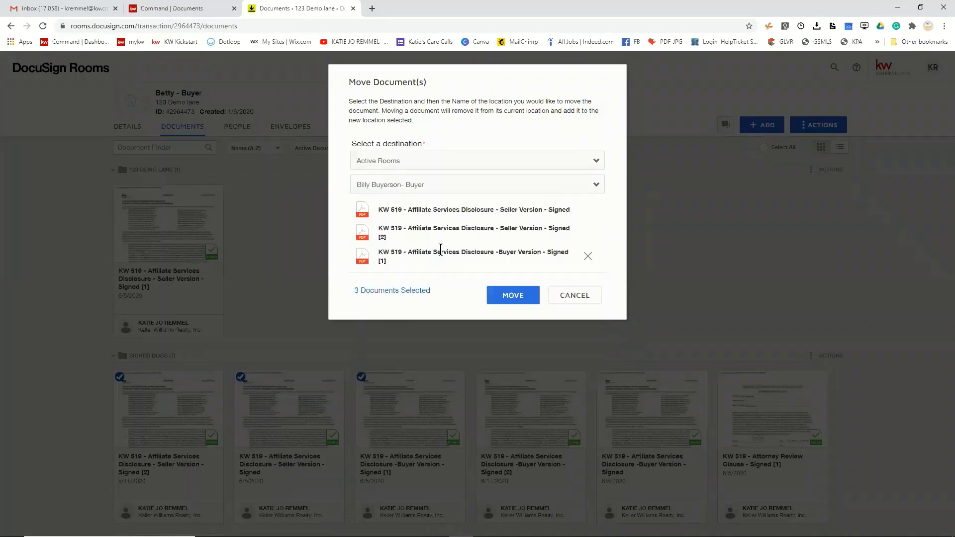
pyautogui.click(503, 297)
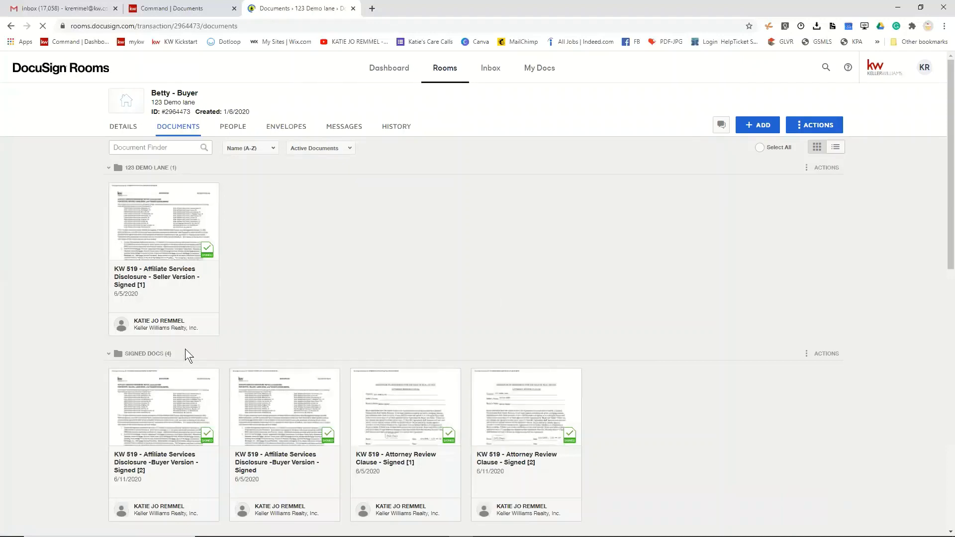
# - Copy Buyer Version Signed [2], Buyer Version Signed and Attorney Review Clause [1] into the Buyerson active room
pyautogui.click(116, 376)
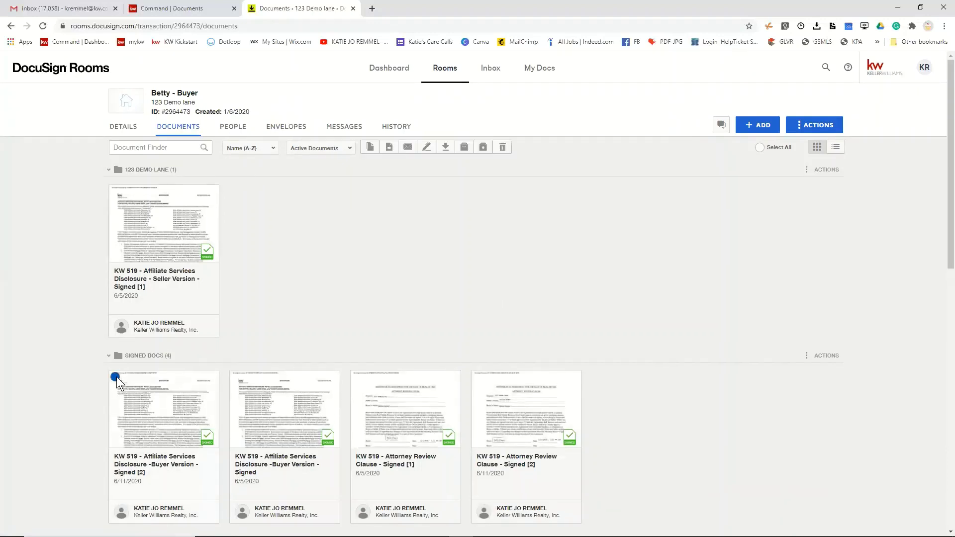
pyautogui.click(237, 377)
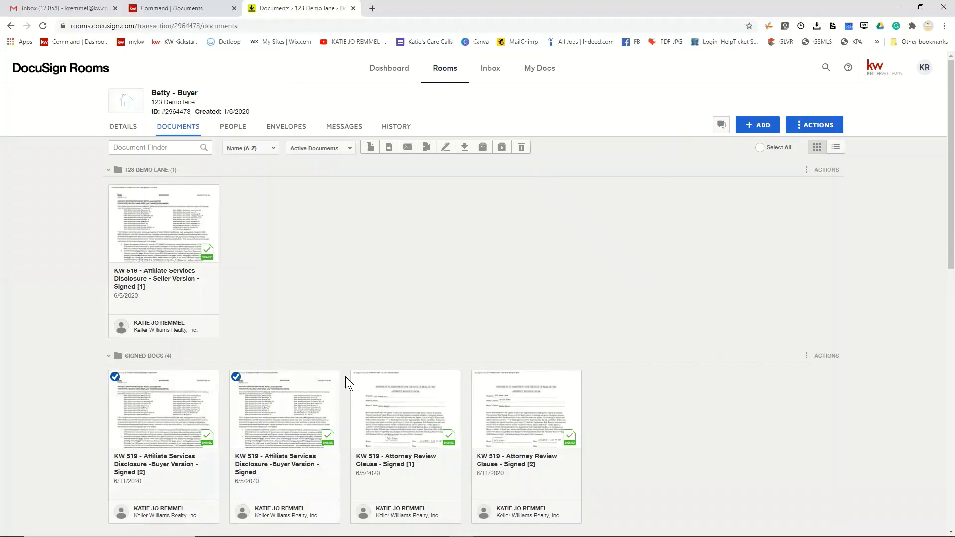
pyautogui.click(371, 148)
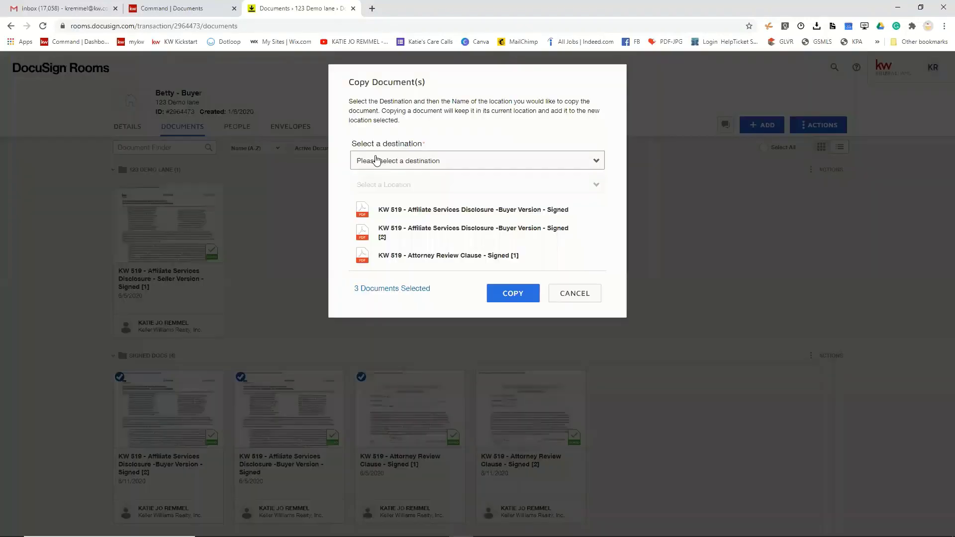
pyautogui.click(417, 160)
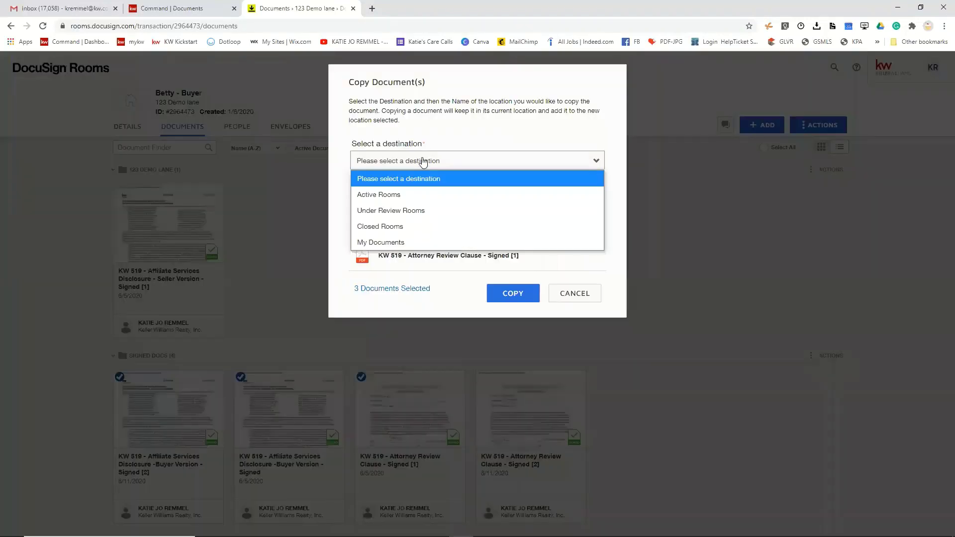
pyautogui.click(409, 195)
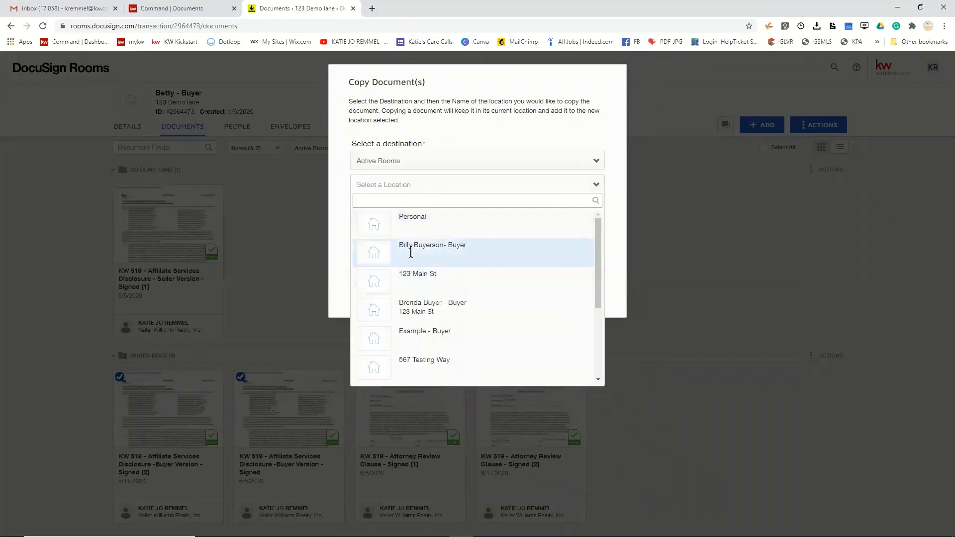
pyautogui.click(398, 251)
pyautogui.click(514, 297)
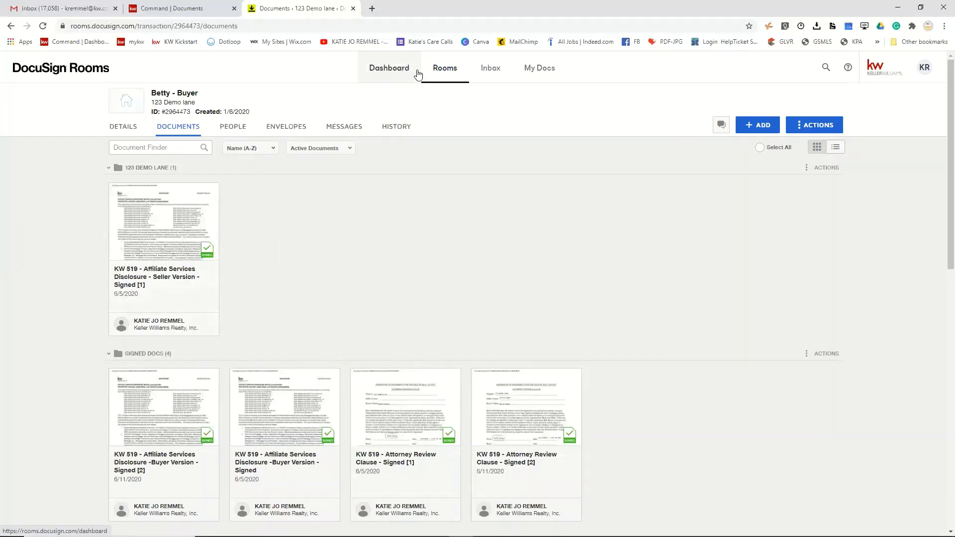
# - Open the demo buyer's room from the Rooms list and view its 22 documents
pyautogui.click(446, 71)
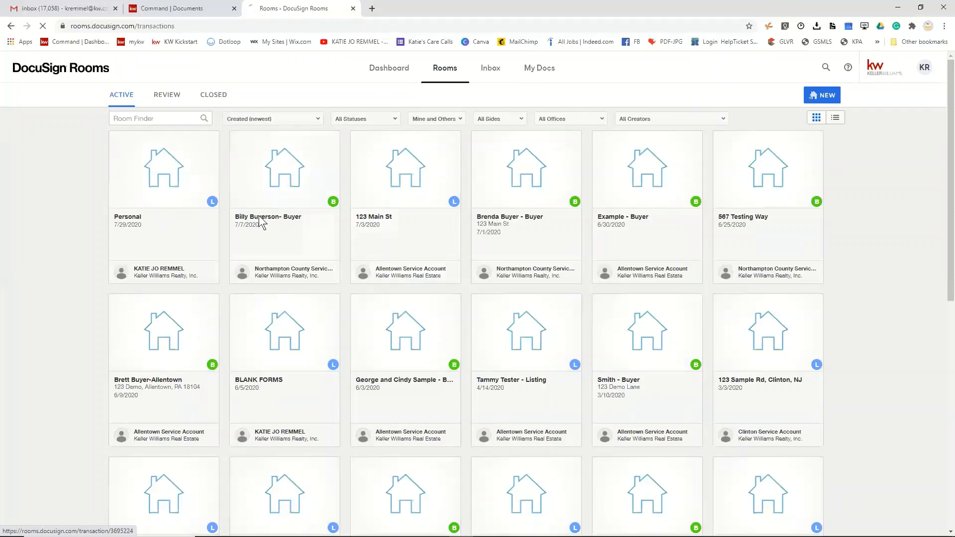
pyautogui.click(259, 219)
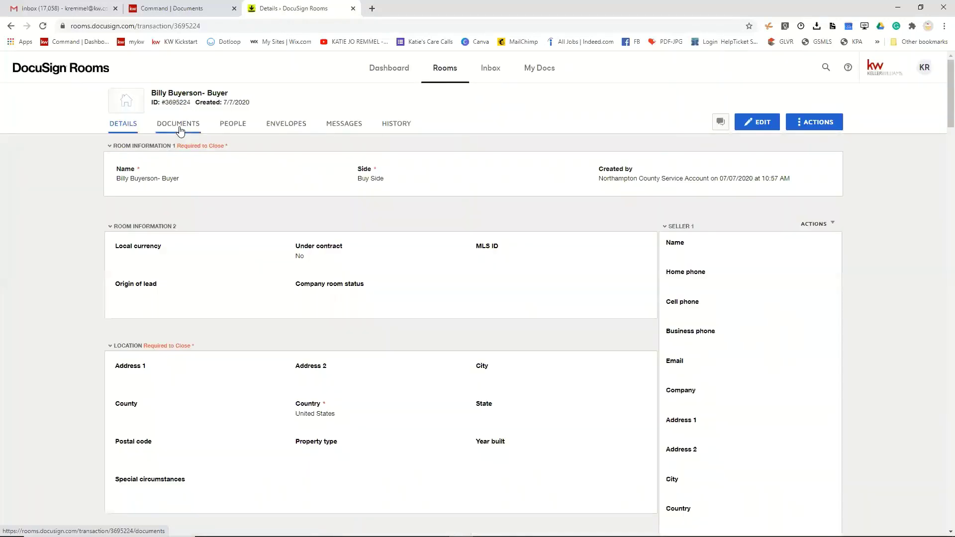
pyautogui.click(179, 129)
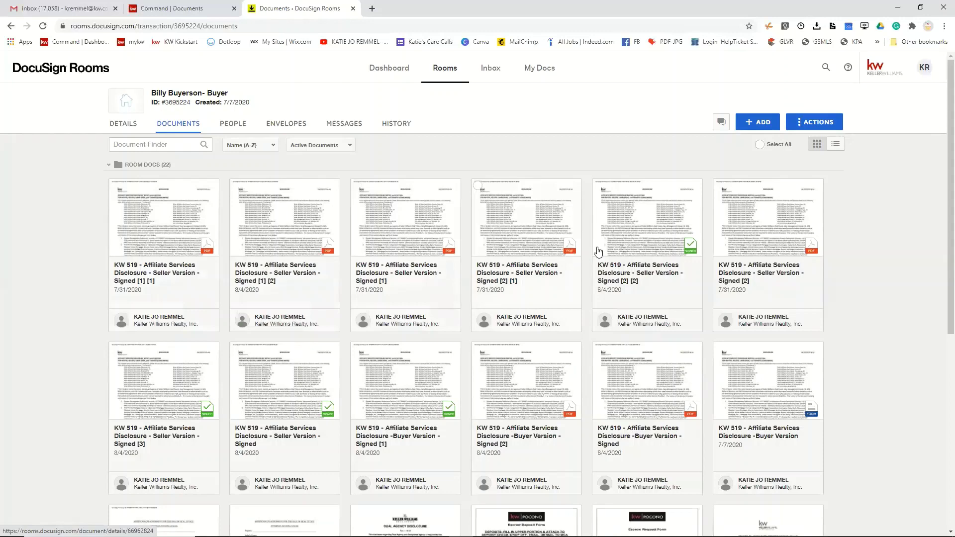
# - Browse the room's document grid and open the KW 519 Buyer Version - Signed [2] card
pyautogui.scroll(-2, 676, 253)
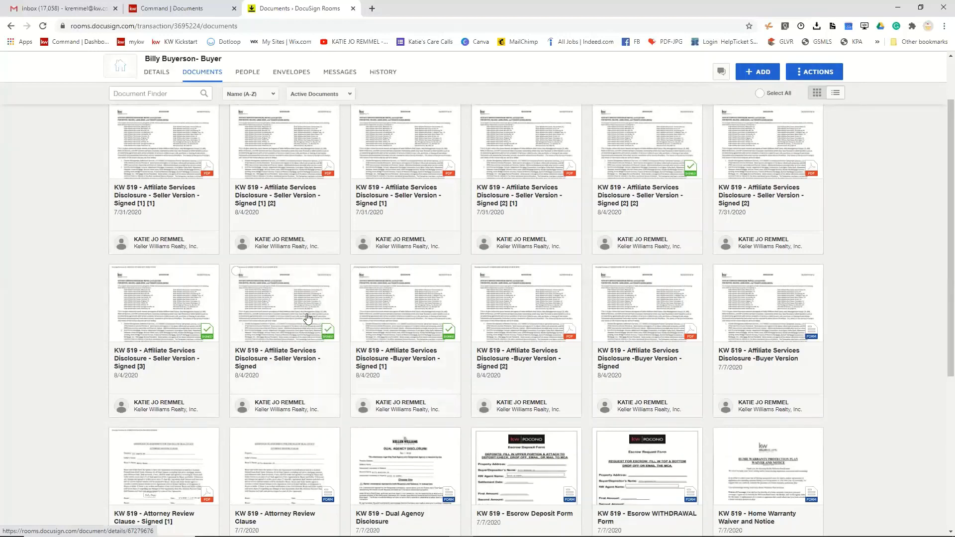
pyautogui.scroll(3, 228, 282)
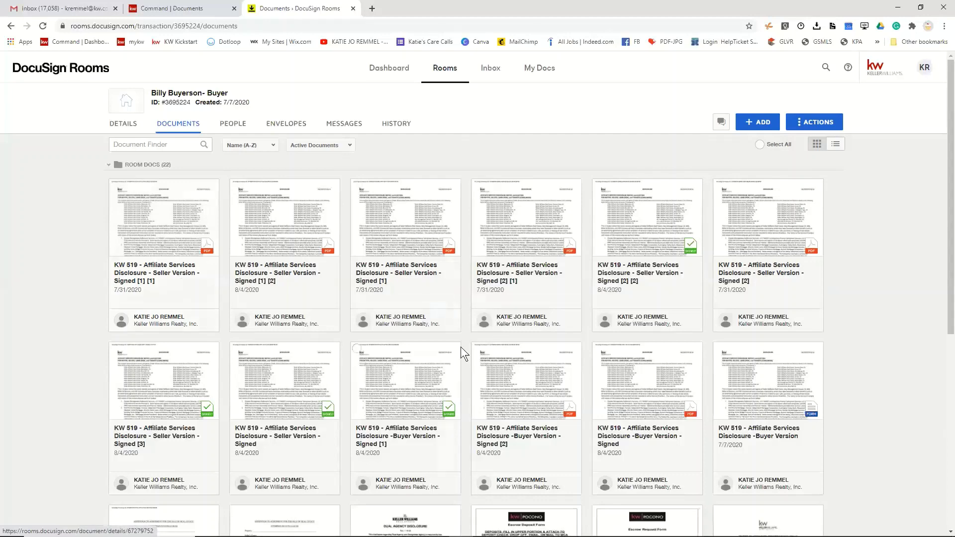
pyautogui.scroll(-3, 460, 347)
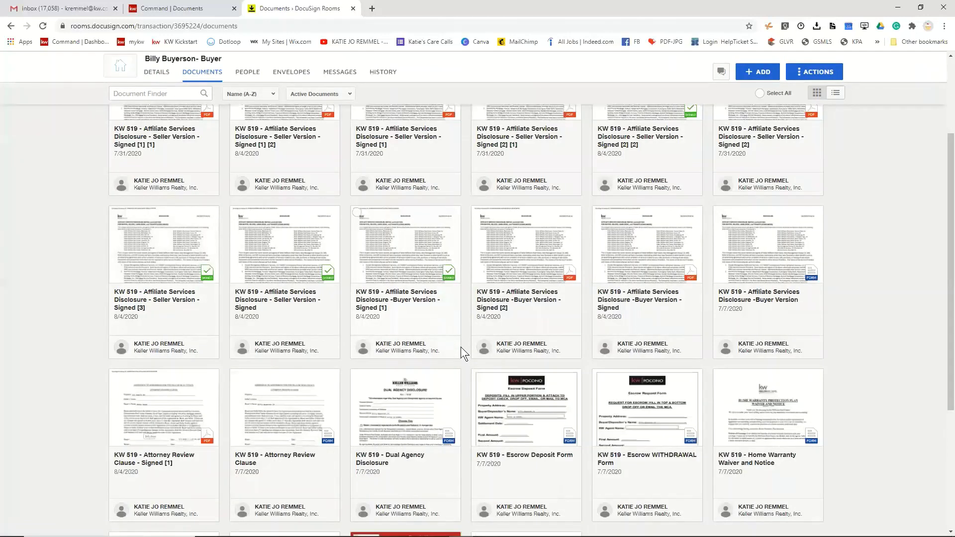
pyautogui.click(521, 311)
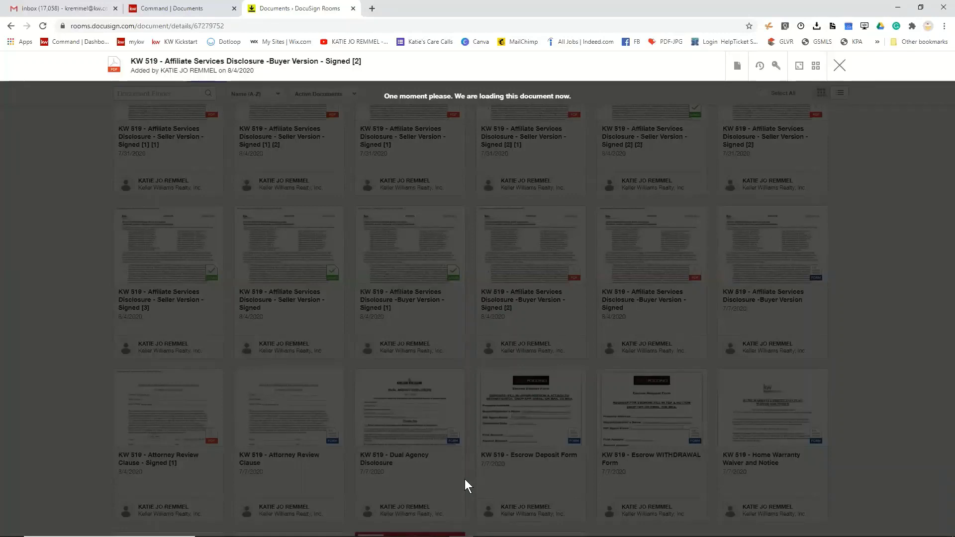
# - Use Document Actions > Edit to save page 2 of the signed Buyer Version disclosure as a new document
pyautogui.press('Right')
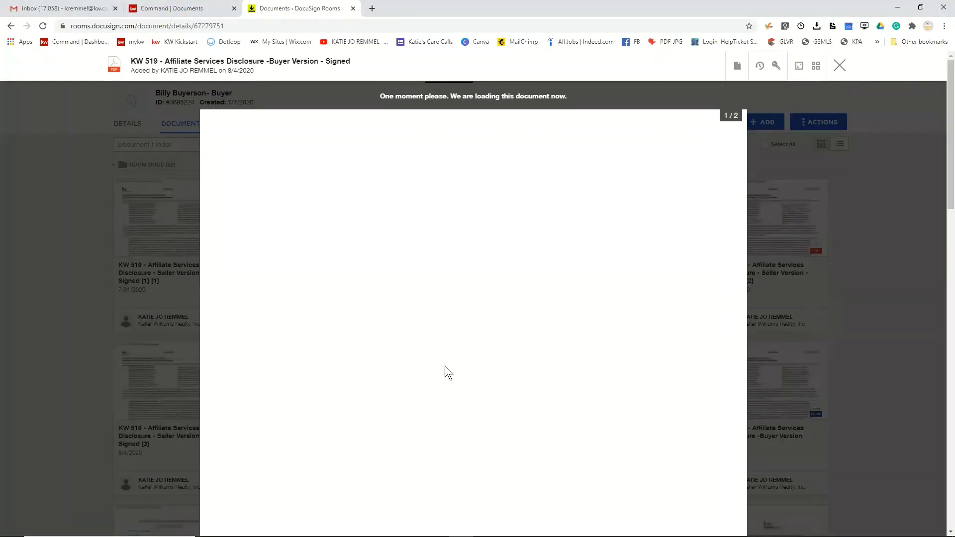
pyautogui.click(737, 68)
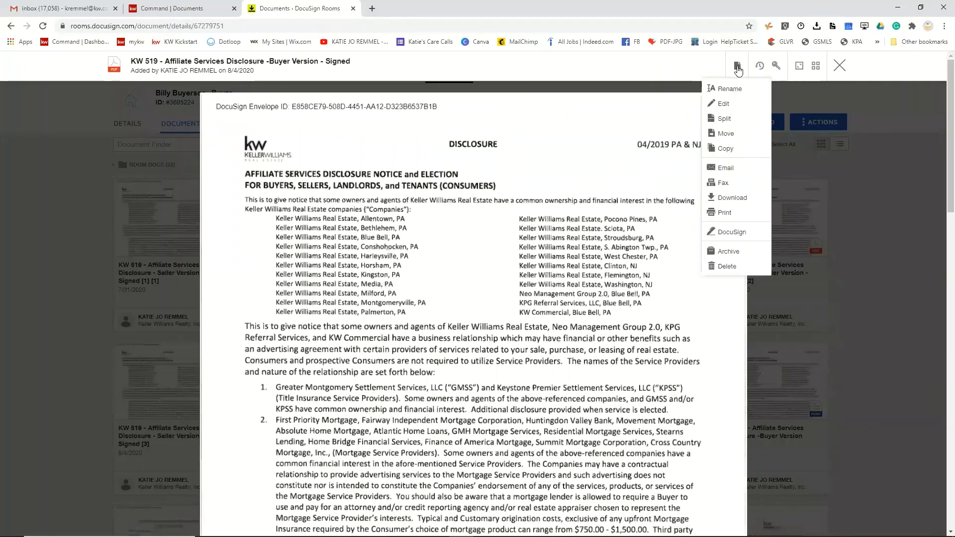
pyautogui.click(723, 106)
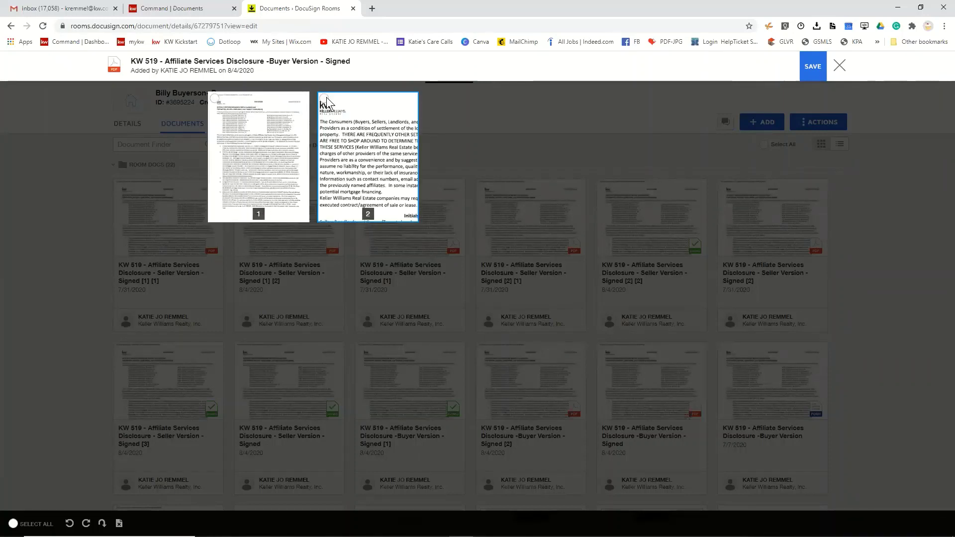
pyautogui.click(324, 98)
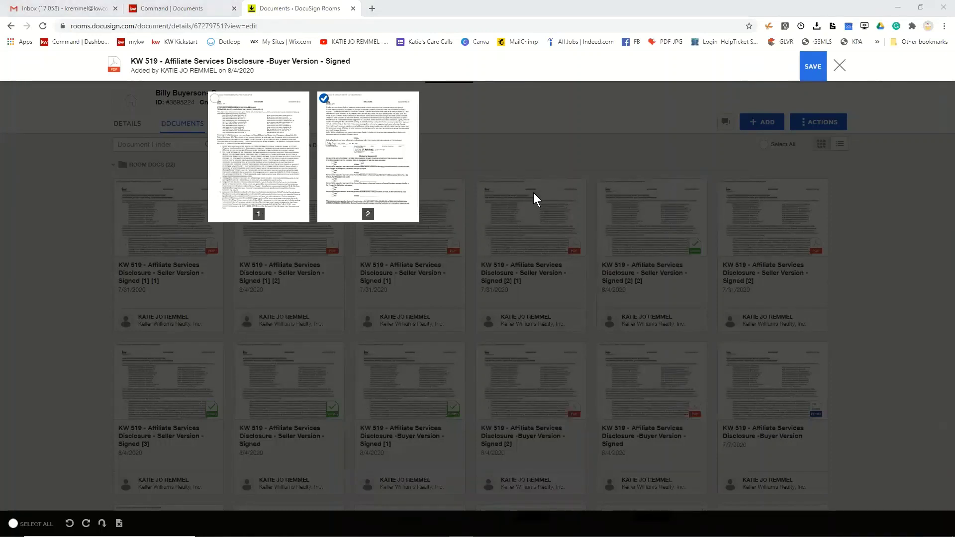
pyautogui.click(810, 75)
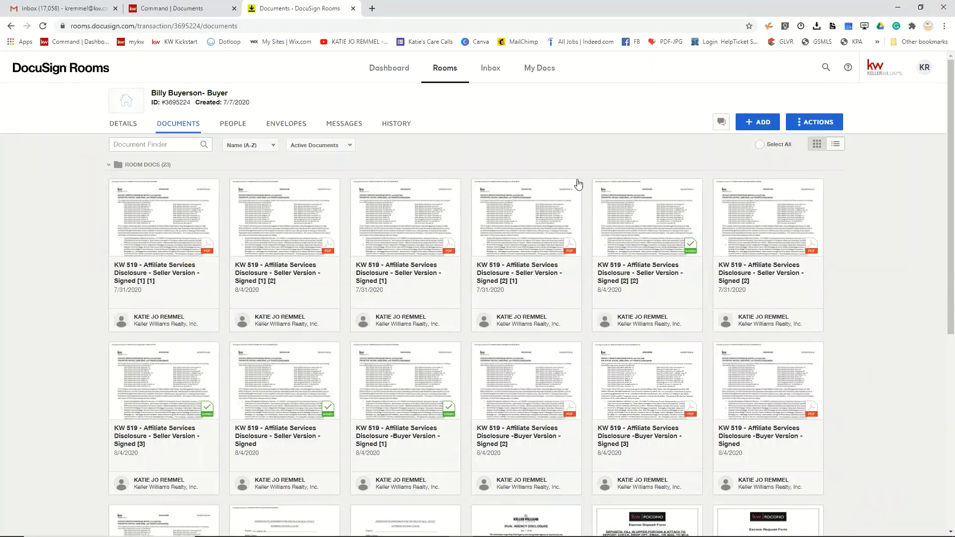
pyautogui.click(538, 272)
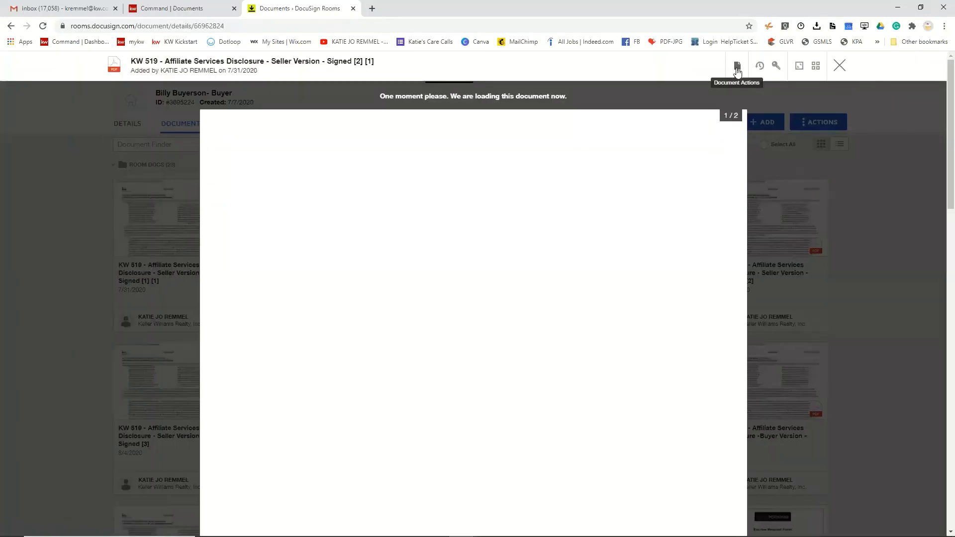
pyautogui.click(737, 69)
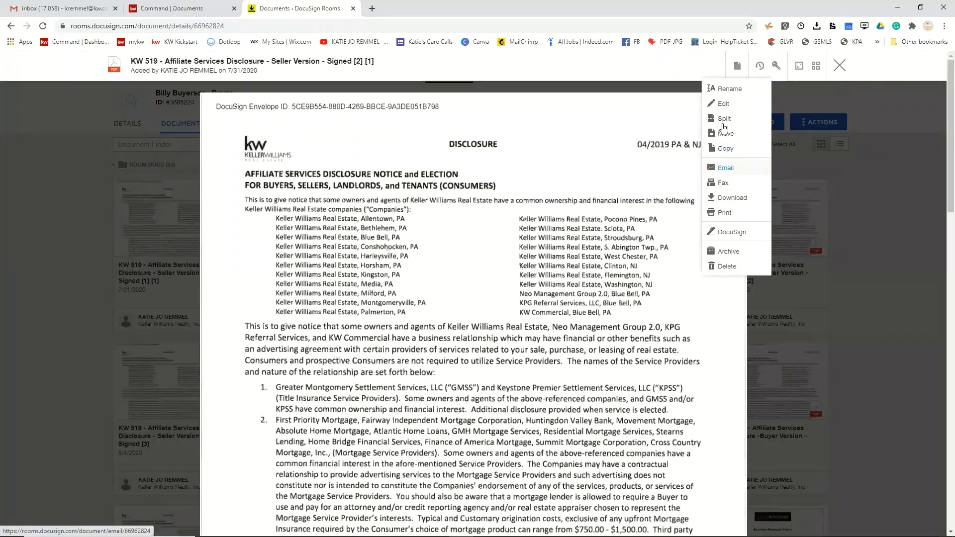
pyautogui.click(722, 105)
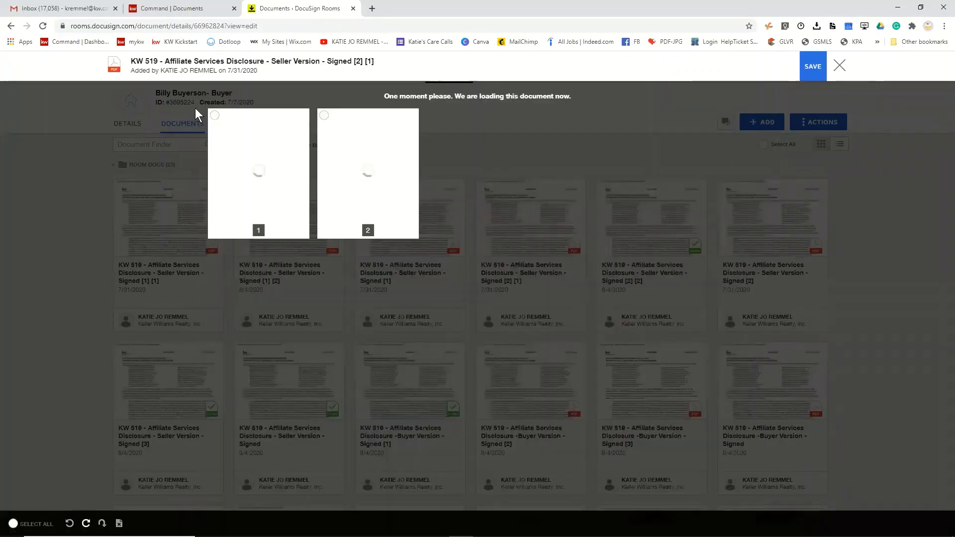
pyautogui.click(215, 121)
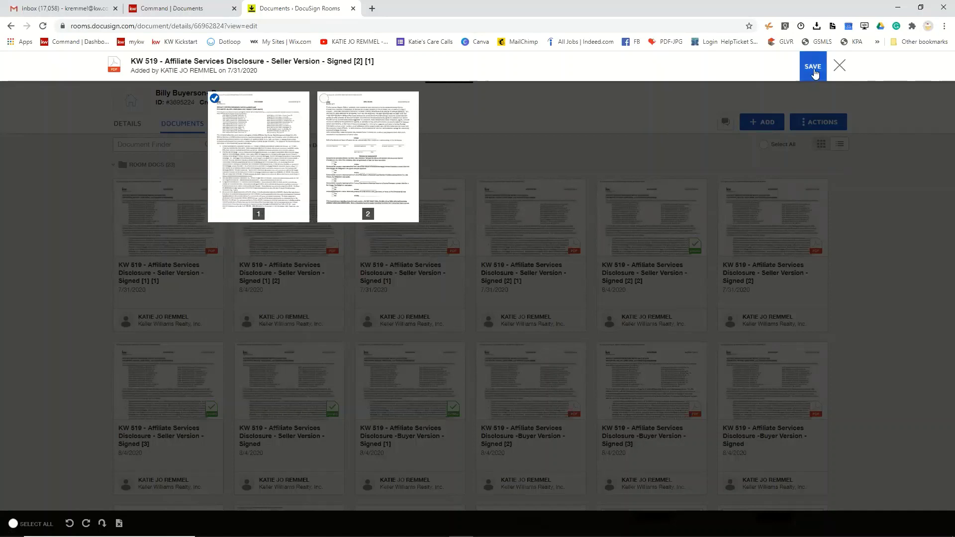
pyautogui.click(840, 65)
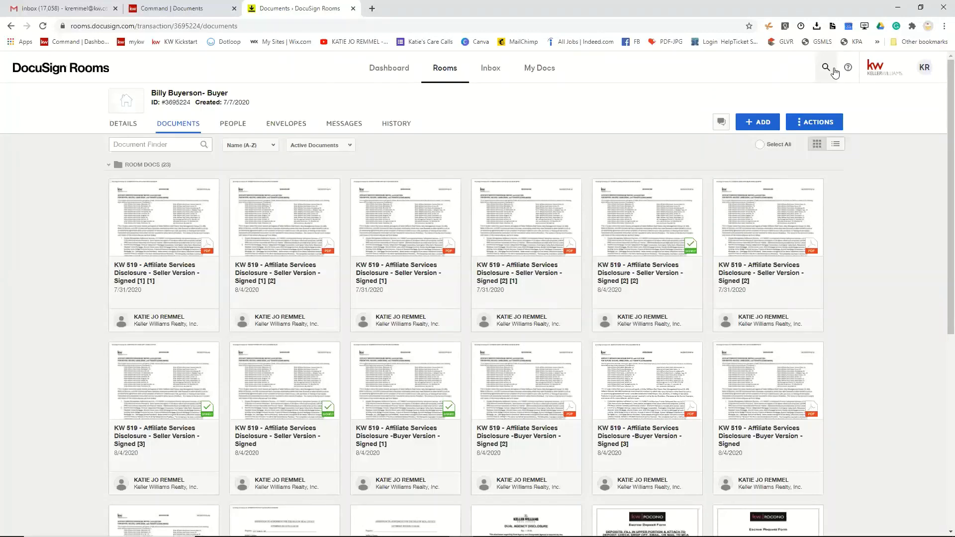
# - Go to the Rooms Inbox and highlight its inbox email address
pyautogui.click(488, 76)
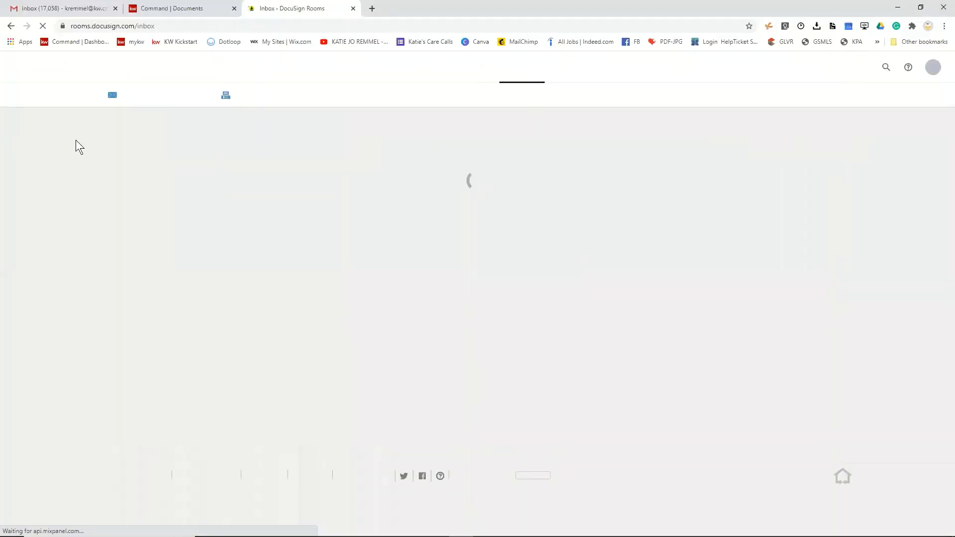
pyautogui.moveTo(128, 103)
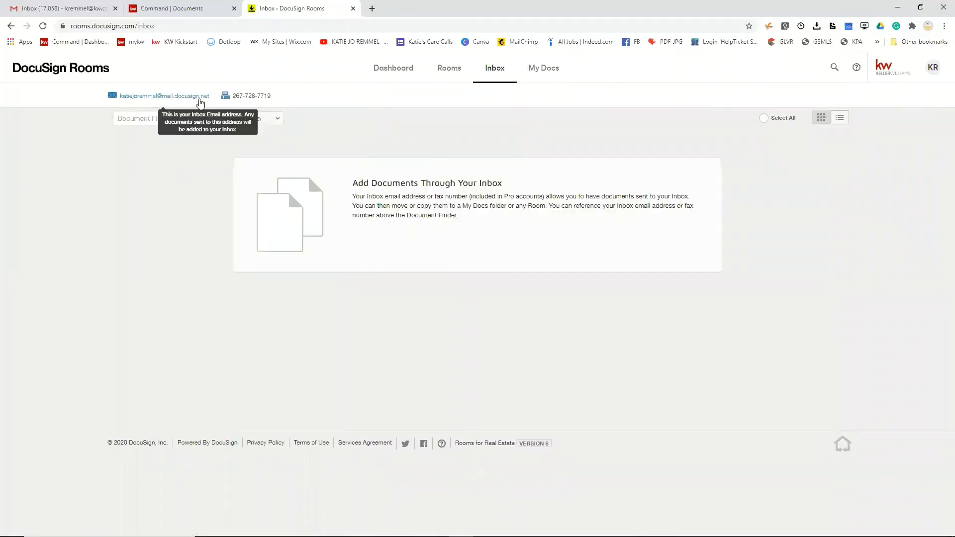
pyautogui.moveTo(210, 97); pyautogui.dragTo(118, 99)
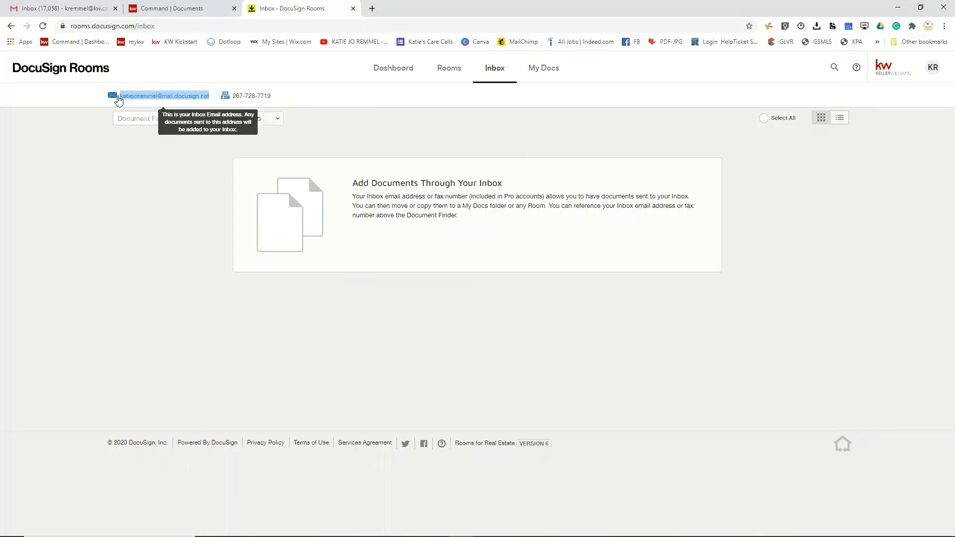
# - Search Gmail for '123 demo' and open and read the Fwd: Offer 123 Demo Ln-KR email
pyautogui.click(81, 9)
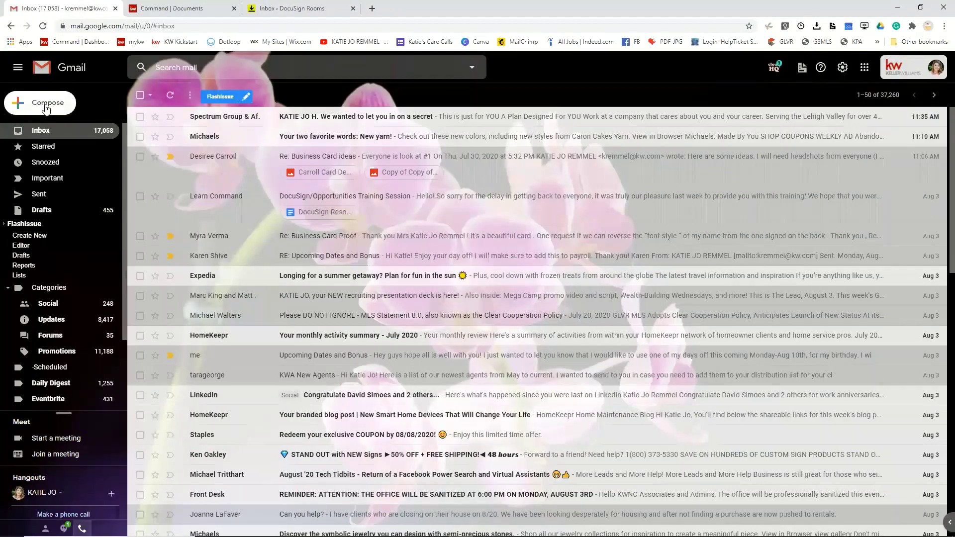
pyautogui.click(199, 70)
pyautogui.write('123')
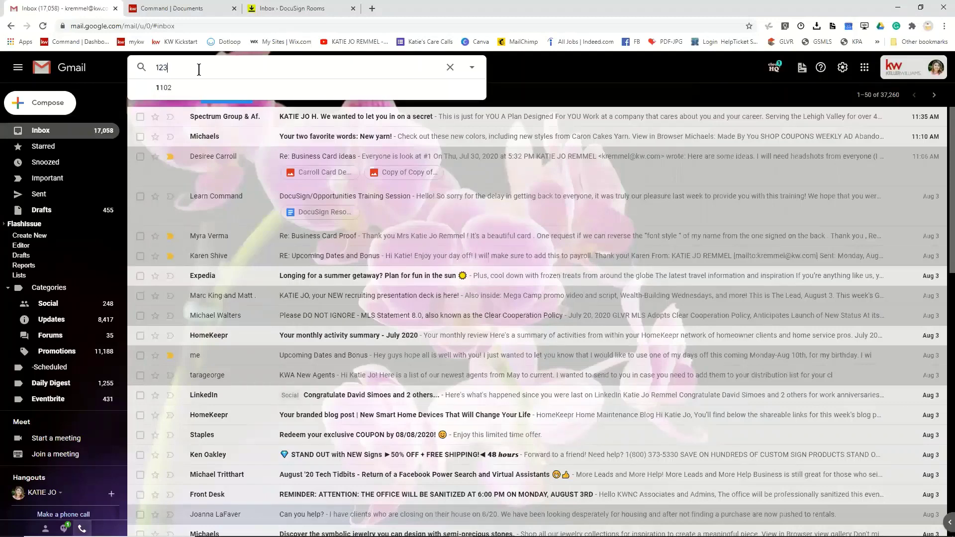
pyautogui.write(' demo')
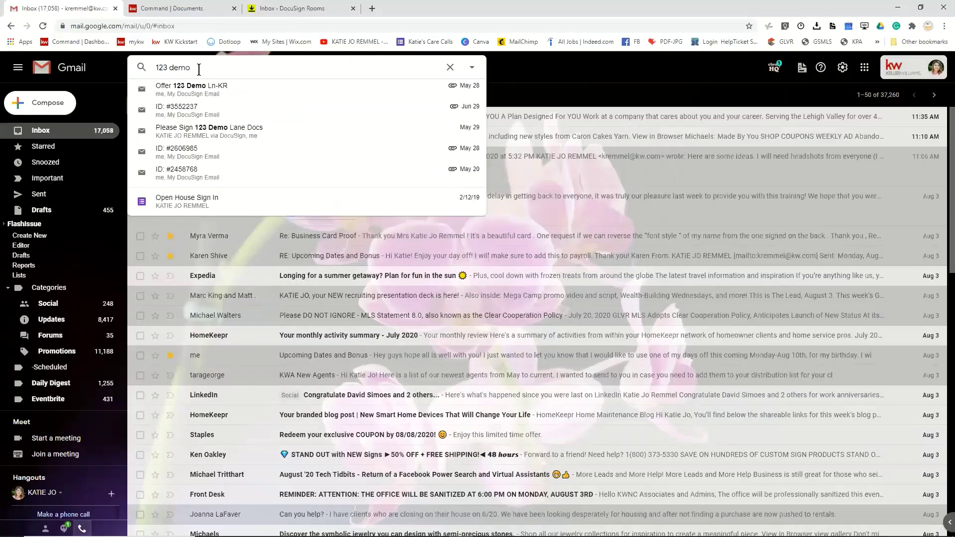
pyautogui.click(207, 88)
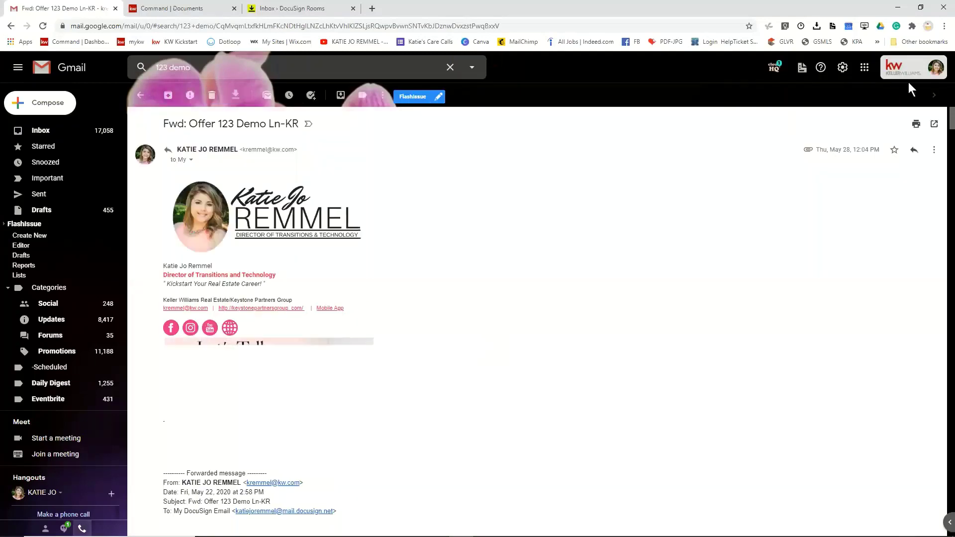
pyautogui.moveTo(940, 123); pyautogui.dragTo(942, 527)
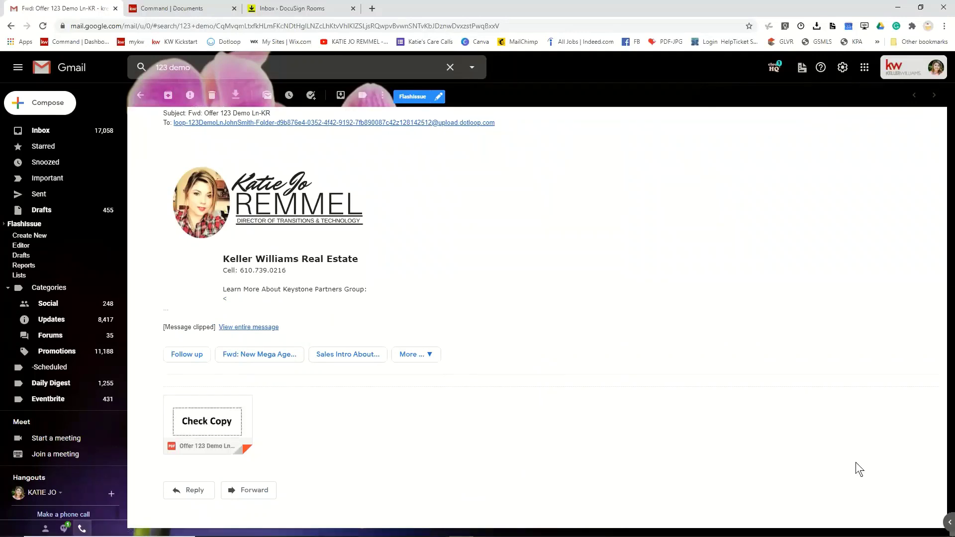
pyautogui.scroll(10, 916, 428)
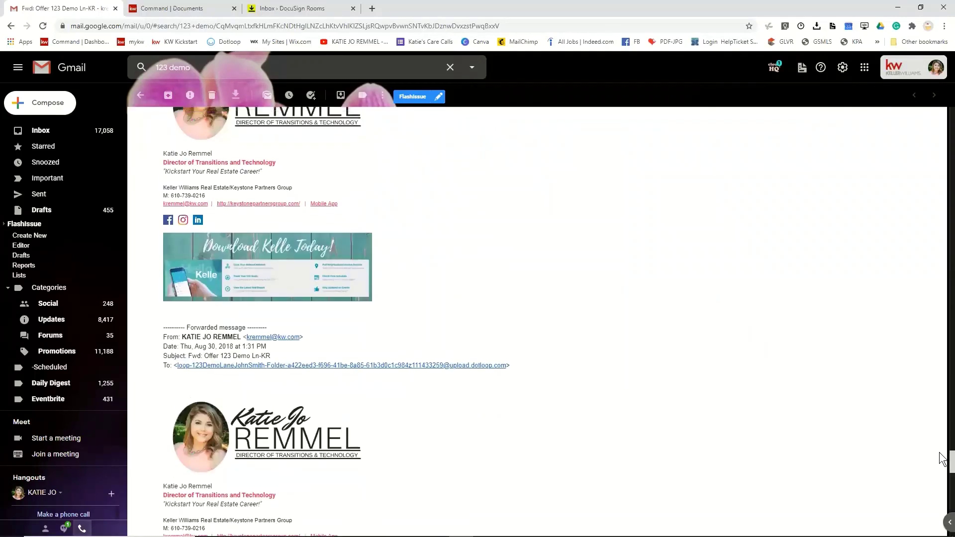
pyautogui.moveTo(942, 464); pyautogui.dragTo(941, 114)
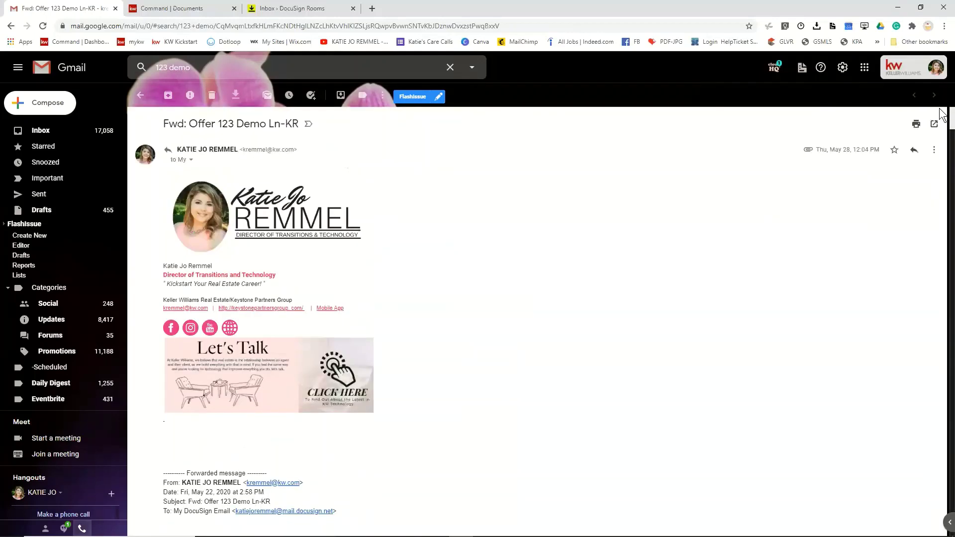
# - Forward the offer email to the pasted DocuSign inbox address, then return to the Rooms Inbox
pyautogui.click(934, 150)
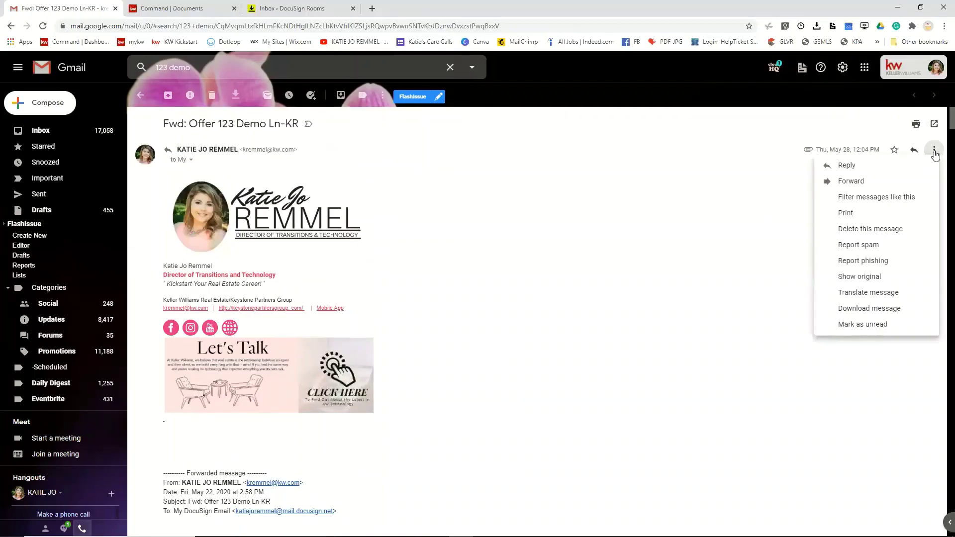
pyautogui.click(859, 182)
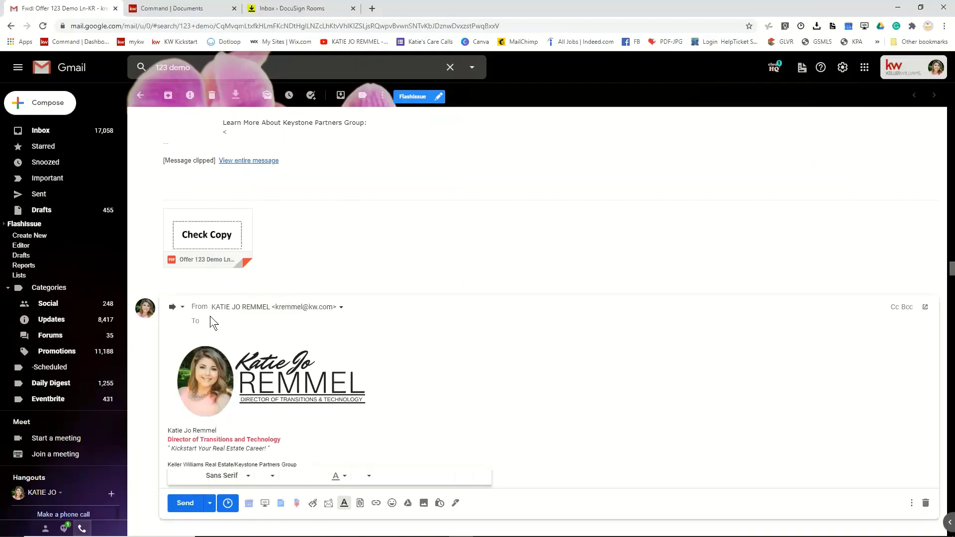
pyautogui.hotkey('ctrl', 'v')
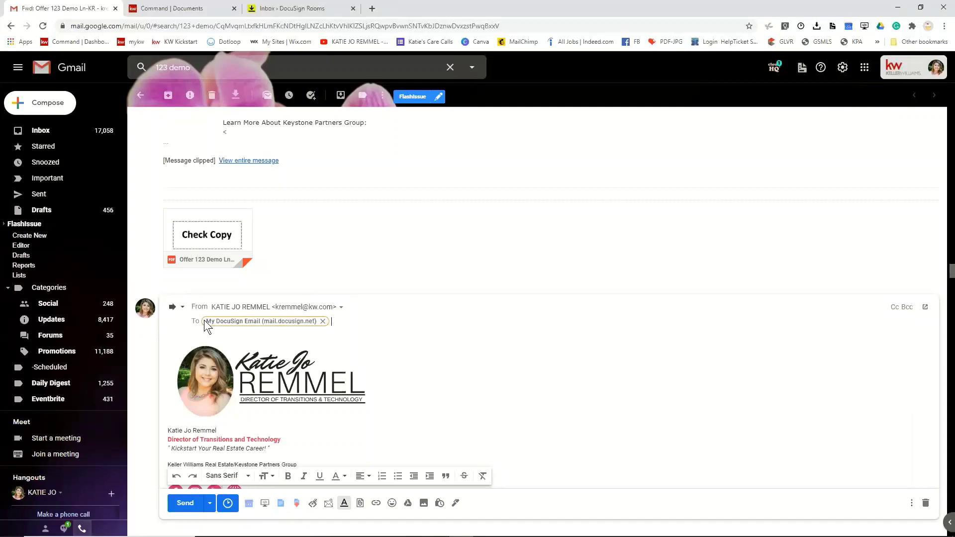
pyautogui.moveTo(204, 320)
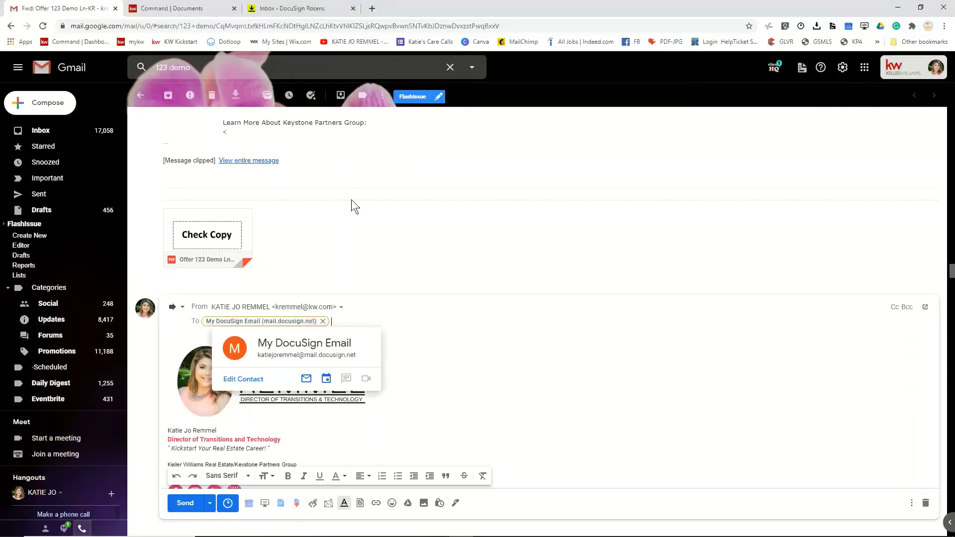
pyautogui.hotkey('ctrl', 'shift', 'Tab')
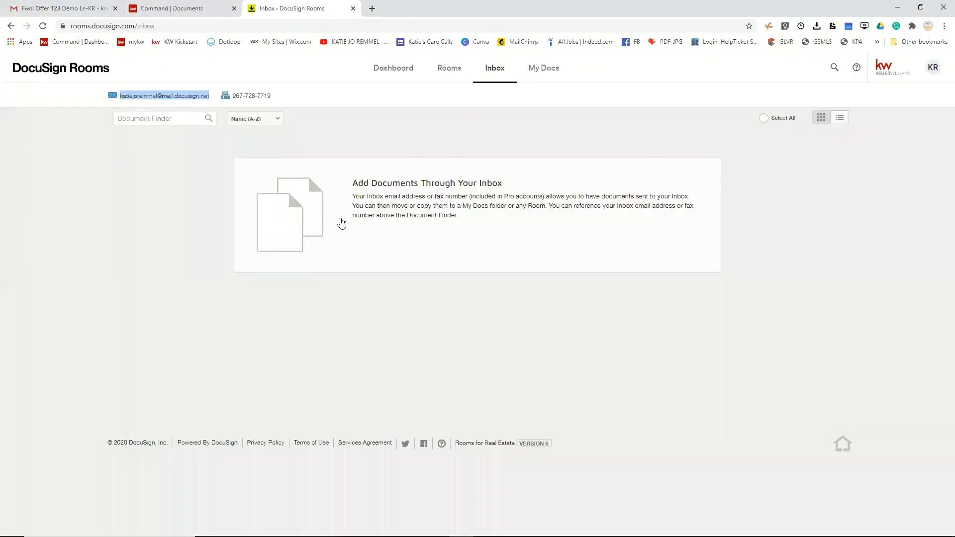
# - Open the 123 Demo lane buyer room's Documents from the Rooms list
pyautogui.click(450, 77)
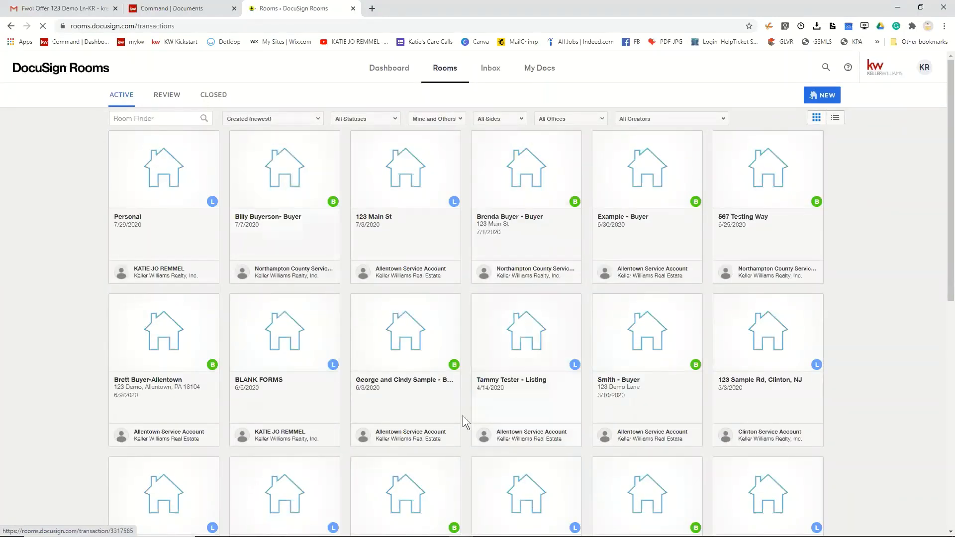
pyautogui.scroll(-4, 463, 418)
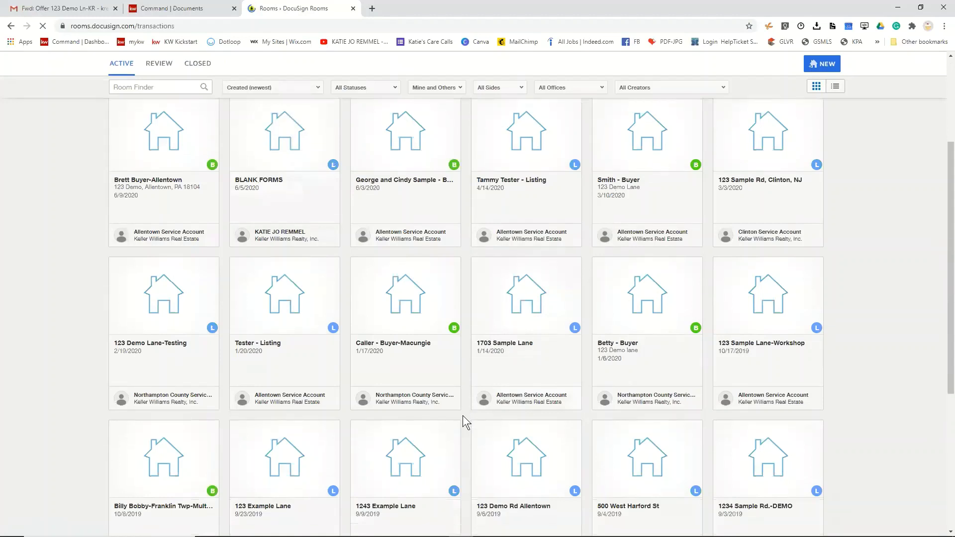
pyautogui.click(654, 324)
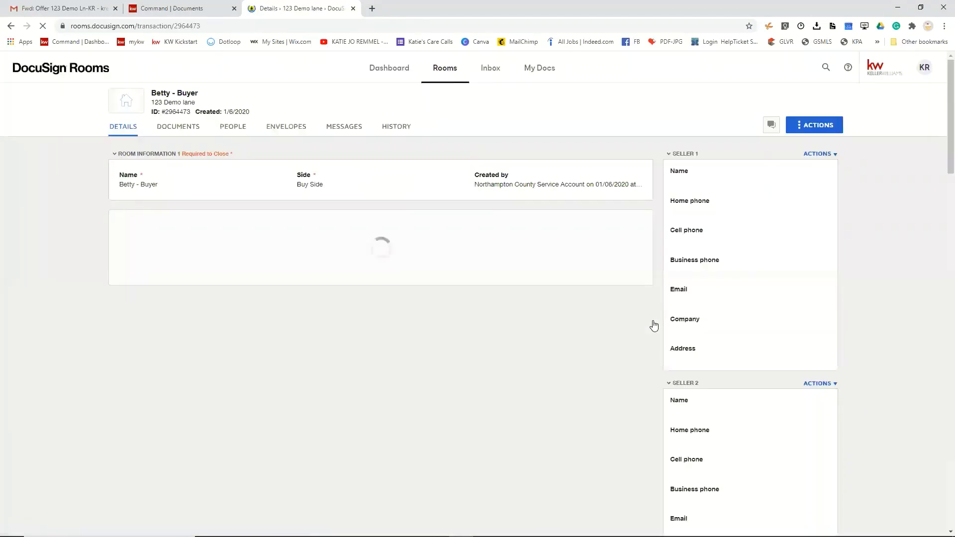
pyautogui.click(184, 128)
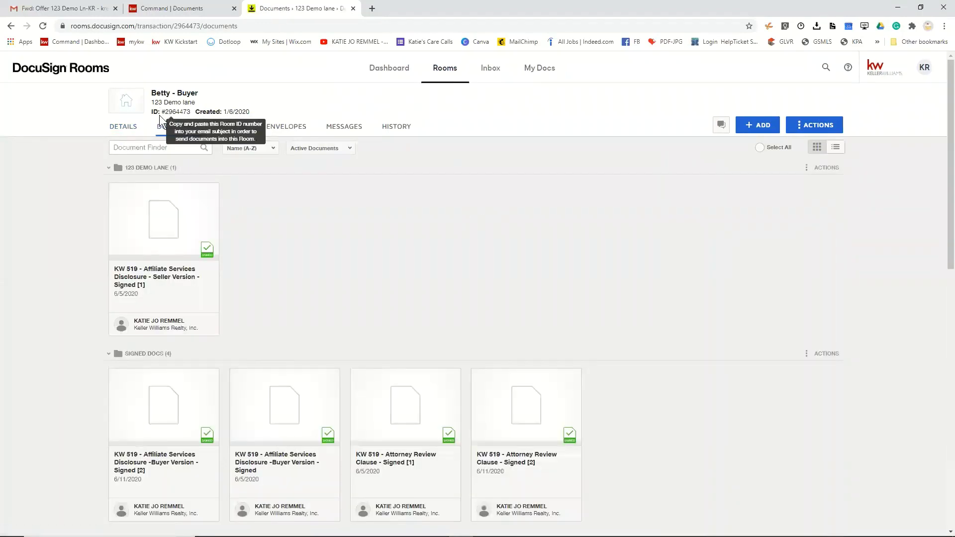
# - Select and copy the room's ID line, then go back to the Gmail forward draft
pyautogui.doubleClick(190, 112)
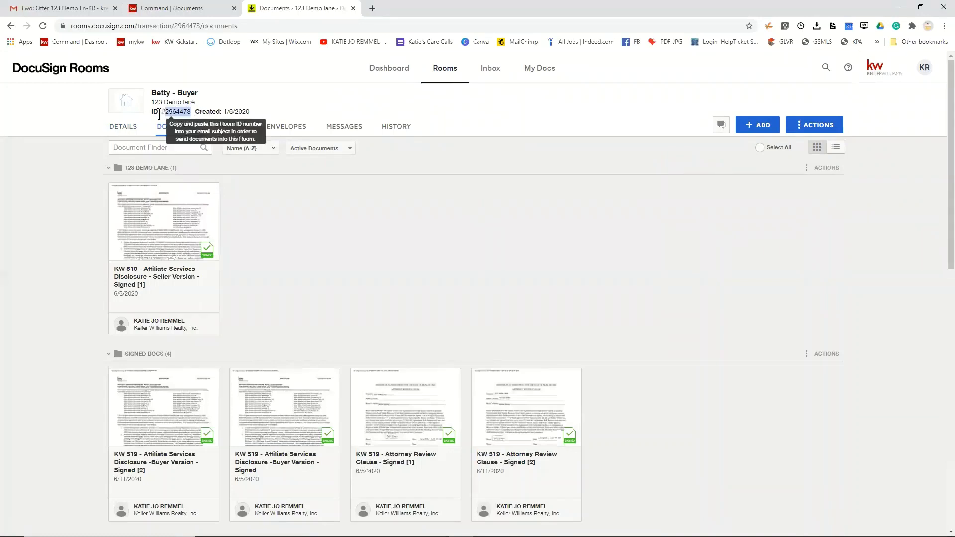
pyautogui.moveTo(159, 115); pyautogui.dragTo(152, 114)
pyautogui.hotkey('ctrl', 'c')
pyautogui.scroll(-10, 365, 404)
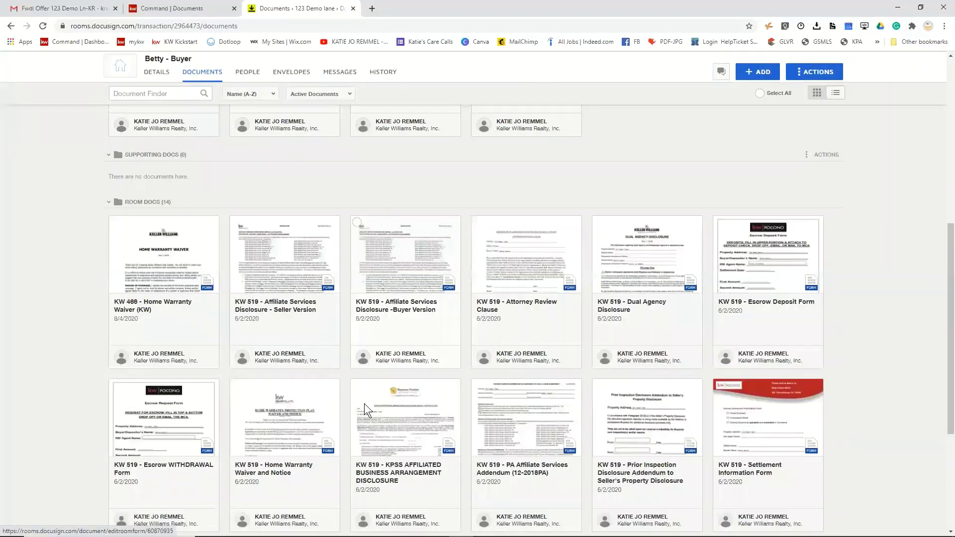
pyautogui.scroll(2, 364, 404)
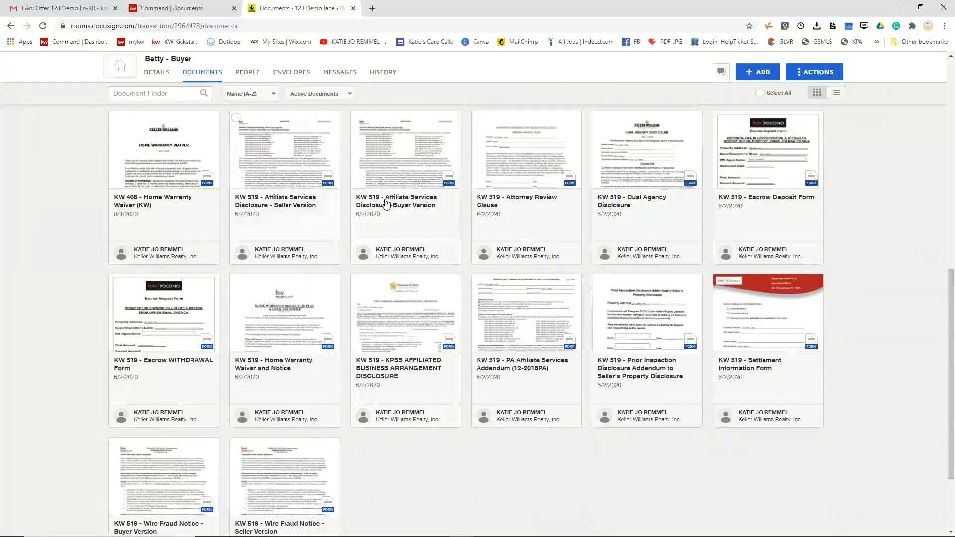
pyautogui.scroll(2, 232, 316)
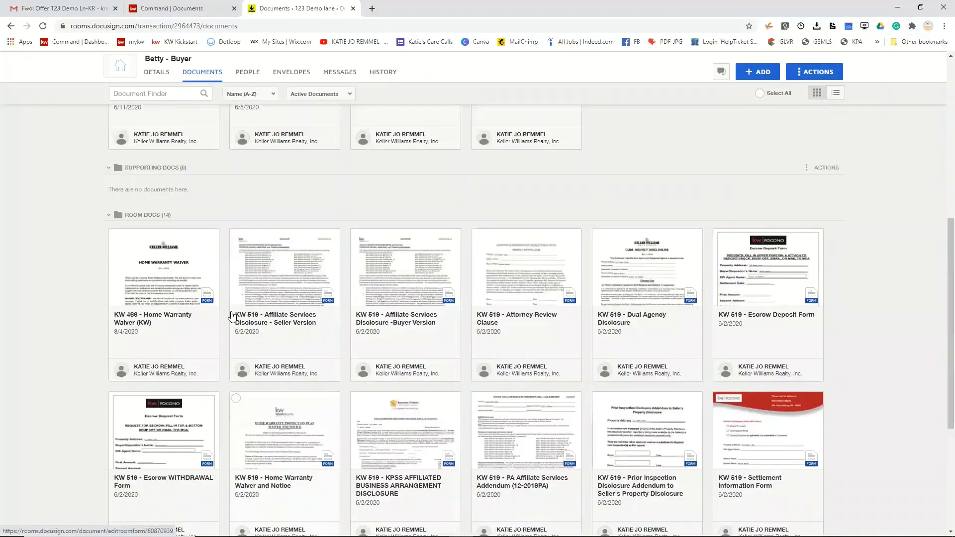
pyautogui.click(42, 2)
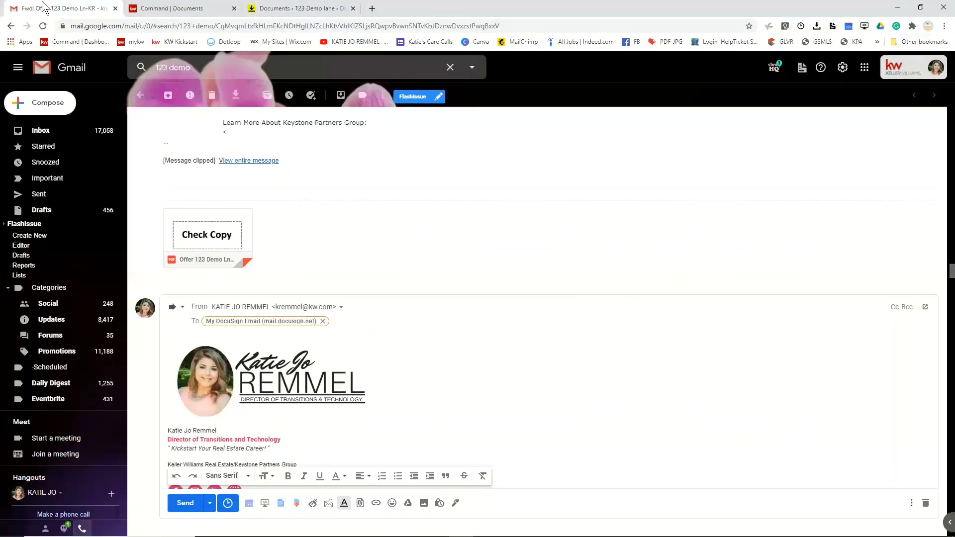
# - Pop out the forward draft and replace its subject with the pasted room ID
pyautogui.click(182, 308)
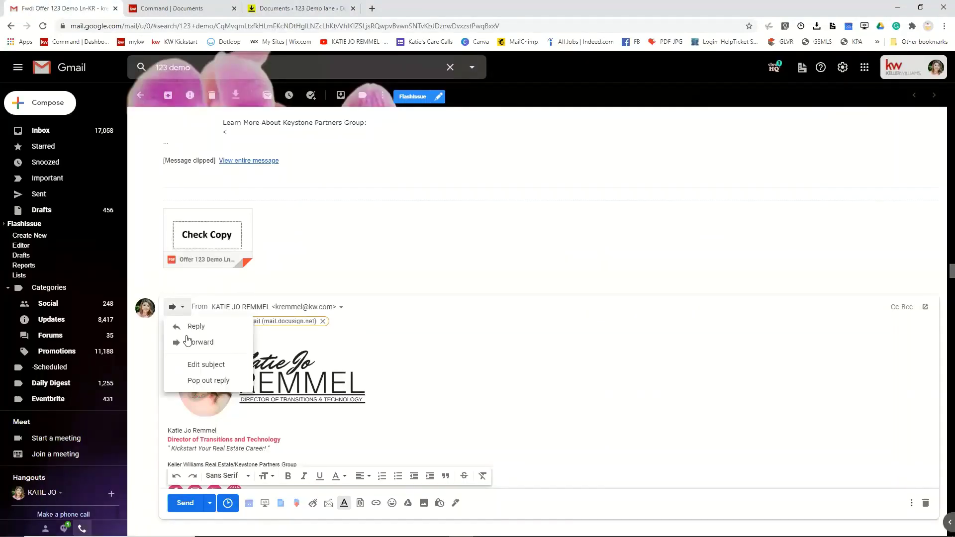
pyautogui.click(203, 364)
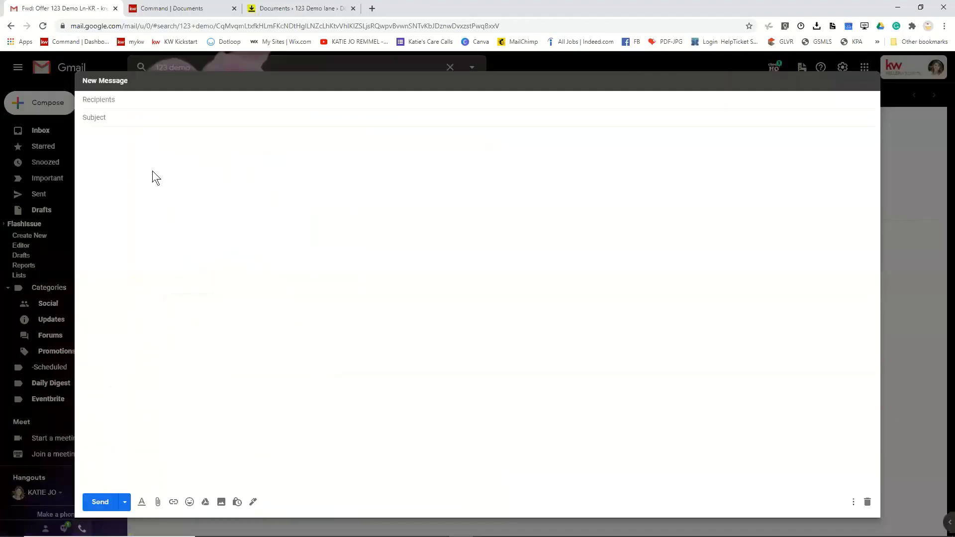
pyautogui.tripleClick(189, 121)
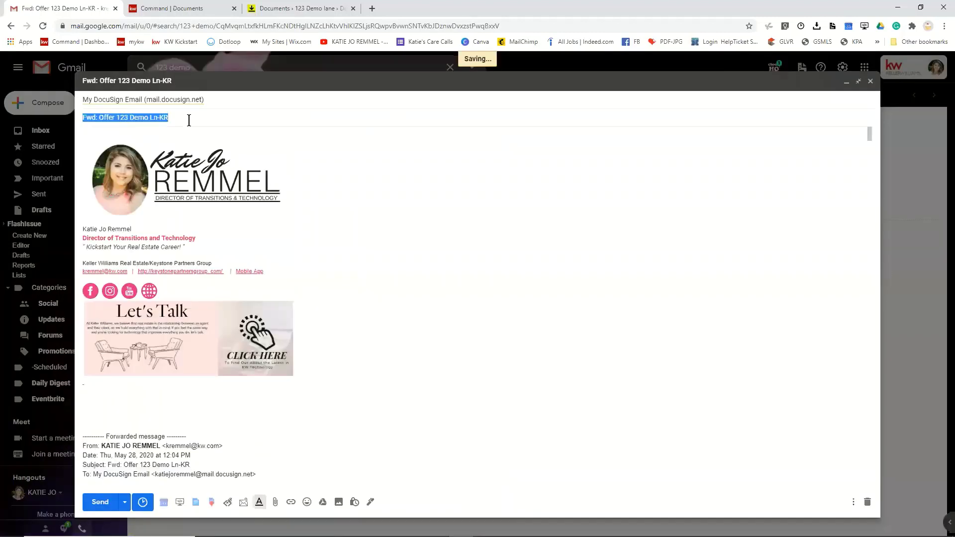
pyautogui.click(86, 120)
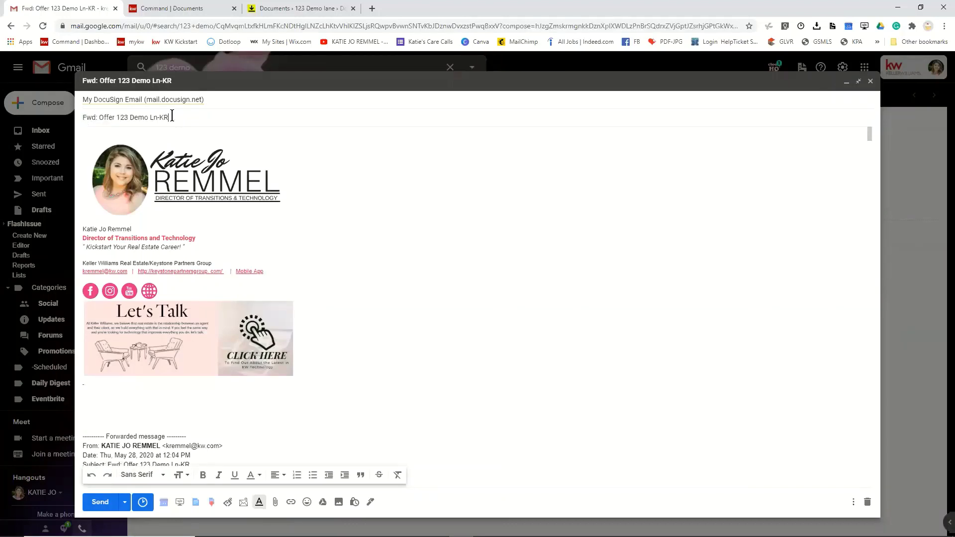
pyautogui.moveTo(171, 116); pyautogui.dragTo(63, 123)
pyautogui.hotkey('ctrl', 'v')
pyautogui.click(133, 131)
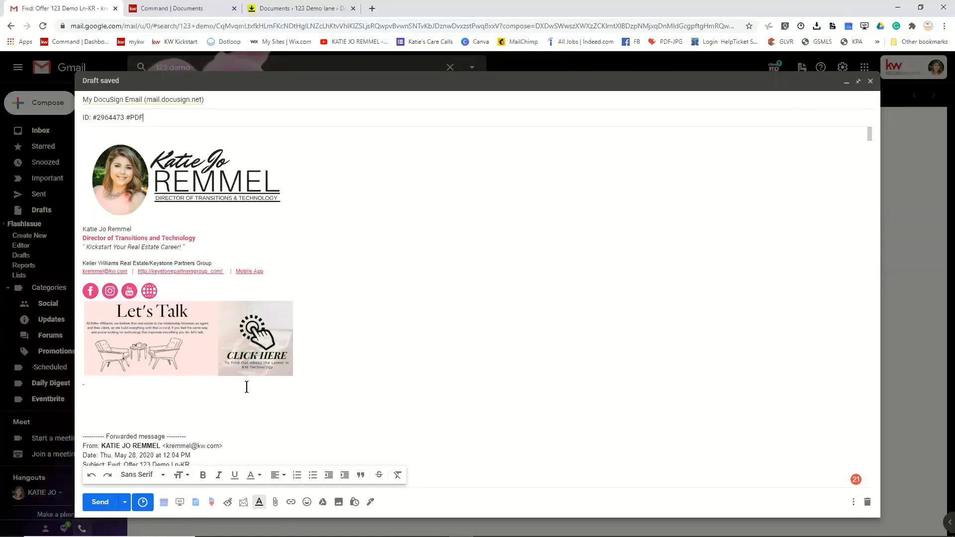
# - Review the forwarded offer message, then send it to the DocuSign Rooms inbox address
pyautogui.scroll(-4, 414, 382)
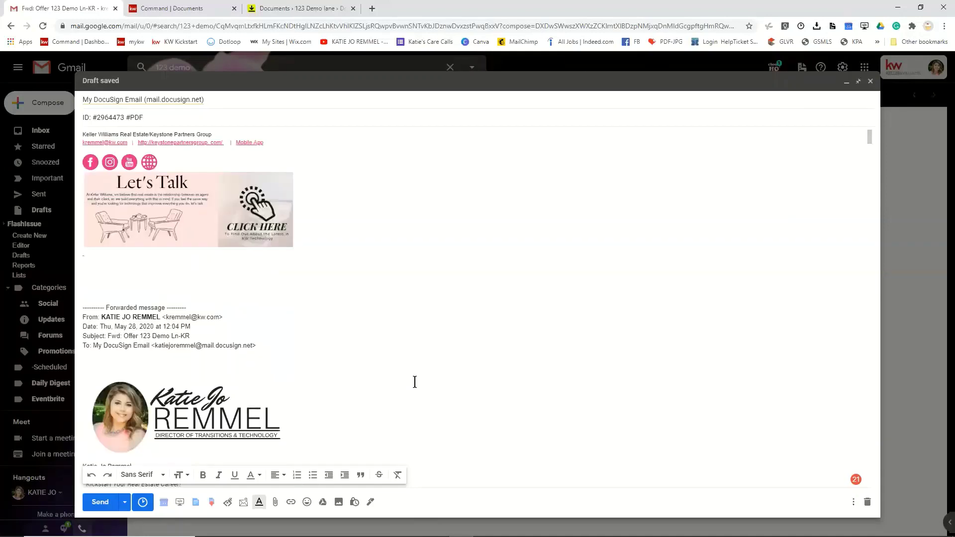
pyautogui.scroll(-8, 415, 382)
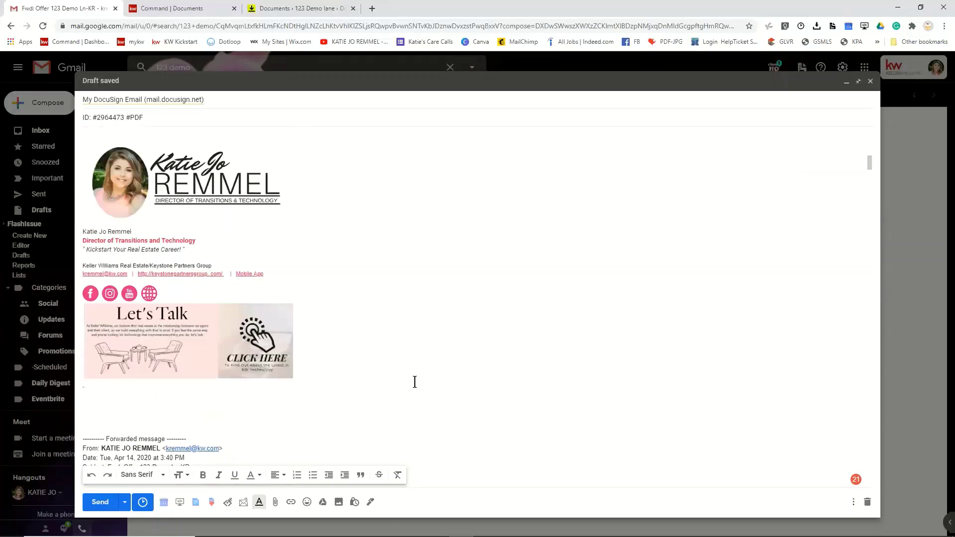
pyautogui.scroll(-10, 414, 382)
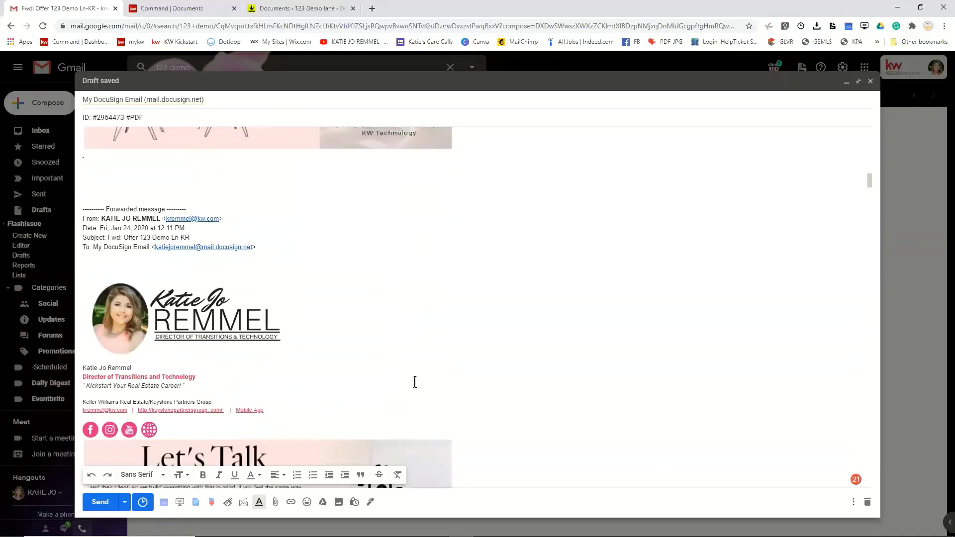
pyautogui.scroll(-10, 414, 382)
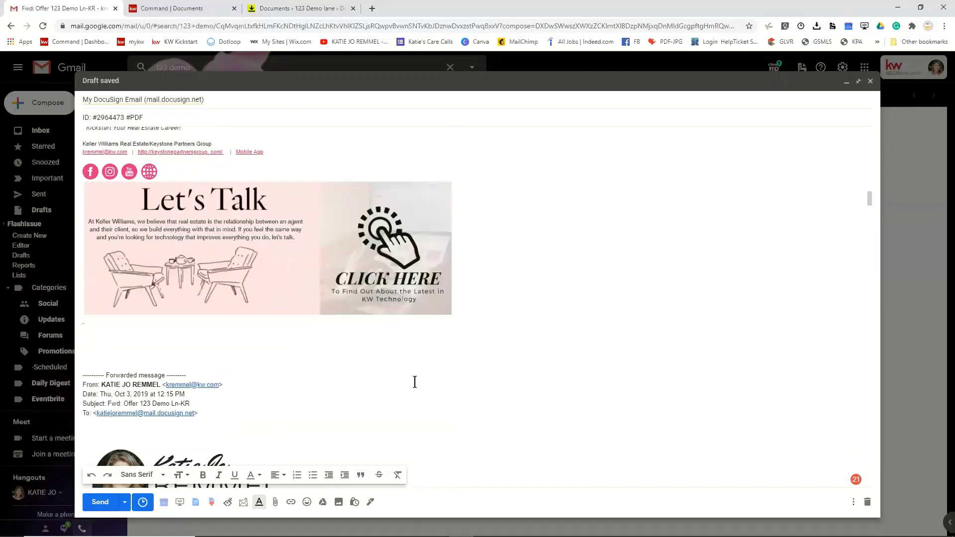
pyautogui.scroll(-10, 415, 382)
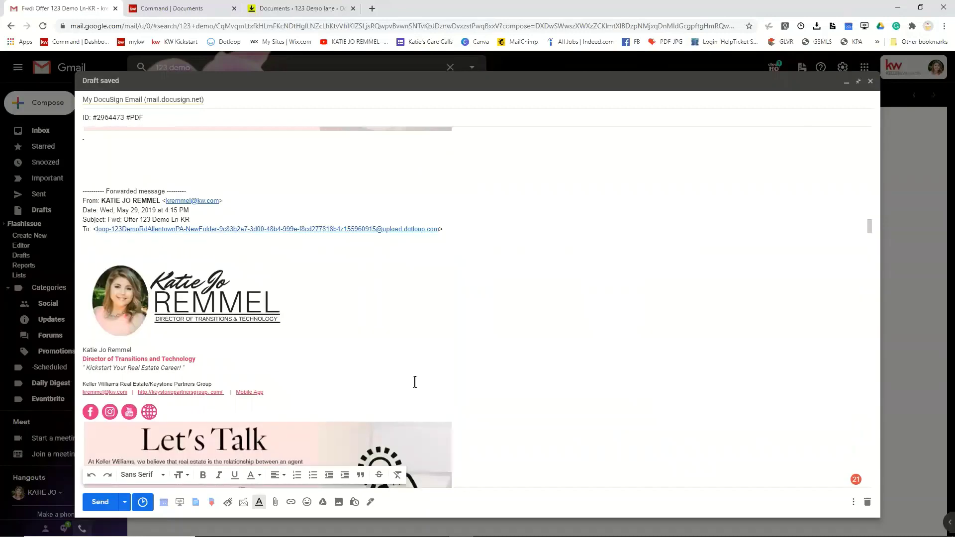
pyautogui.scroll(-1, 415, 382)
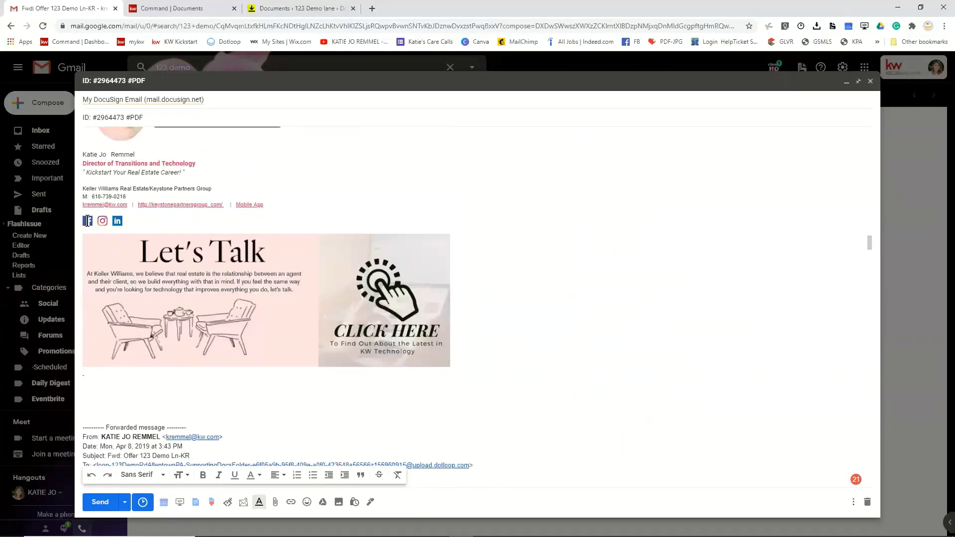
pyautogui.scroll(-10, 451, 419)
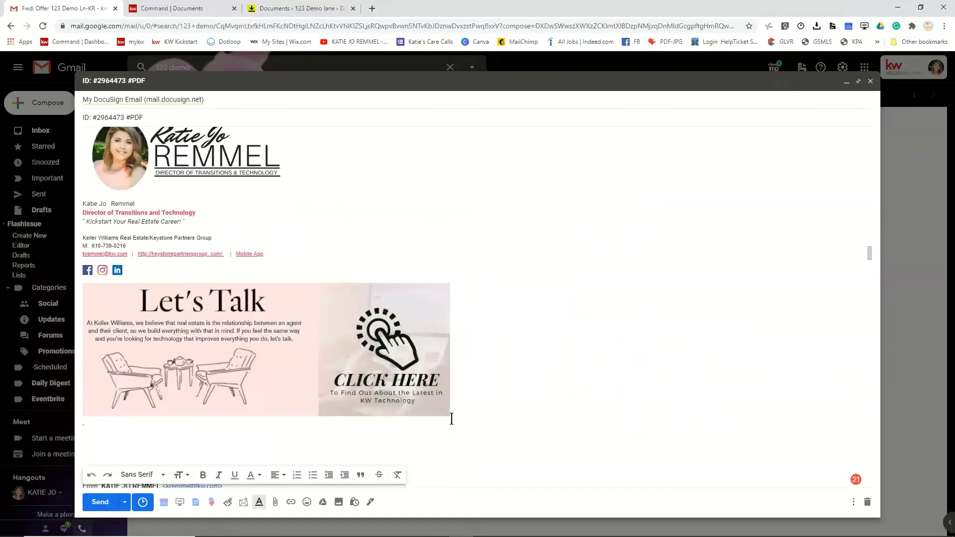
pyautogui.scroll(-10, 453, 416)
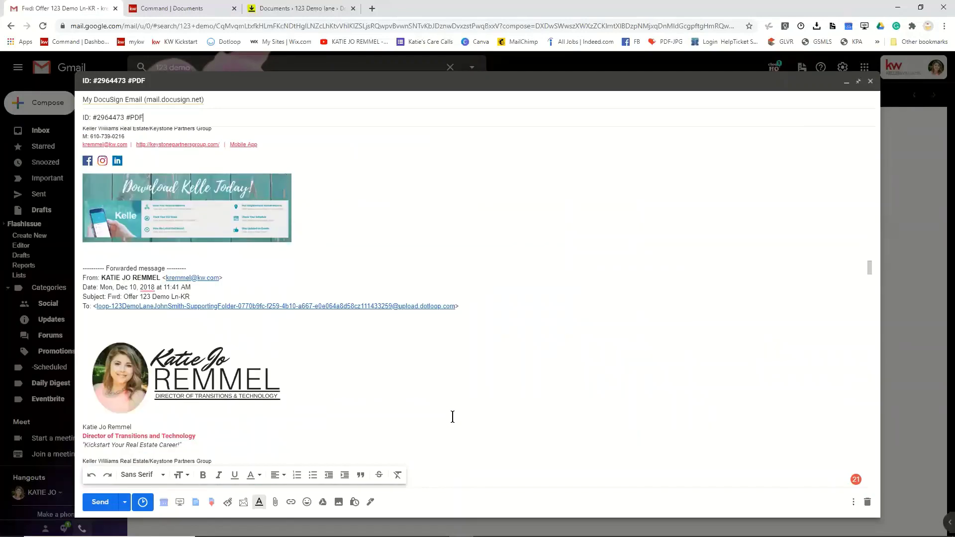
pyautogui.scroll(10, 453, 429)
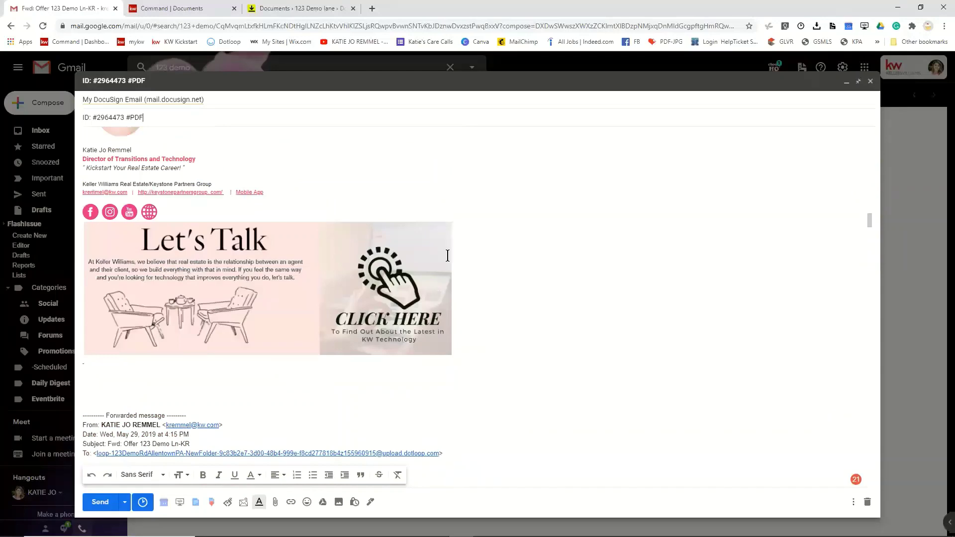
pyautogui.scroll(6, 447, 255)
pyautogui.scroll(10, 447, 256)
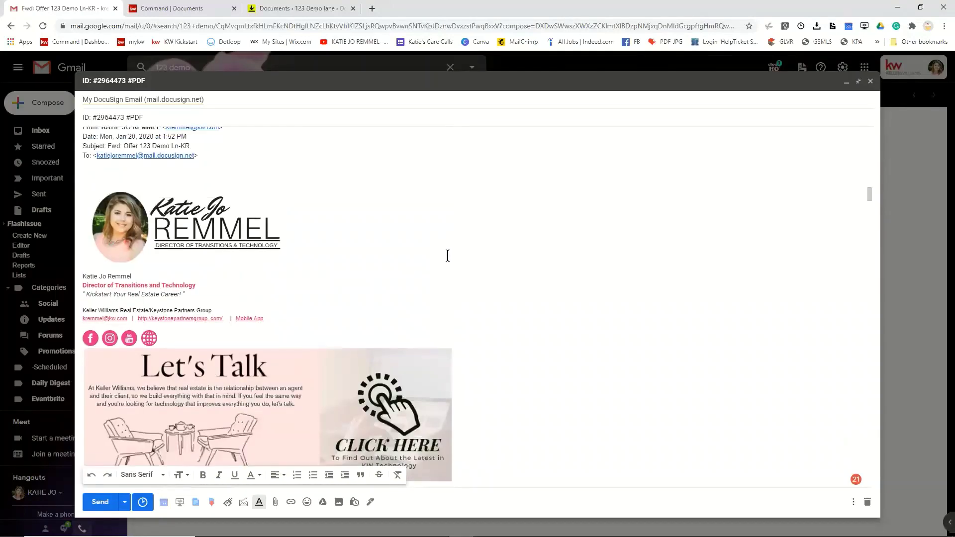
pyautogui.scroll(10, 447, 256)
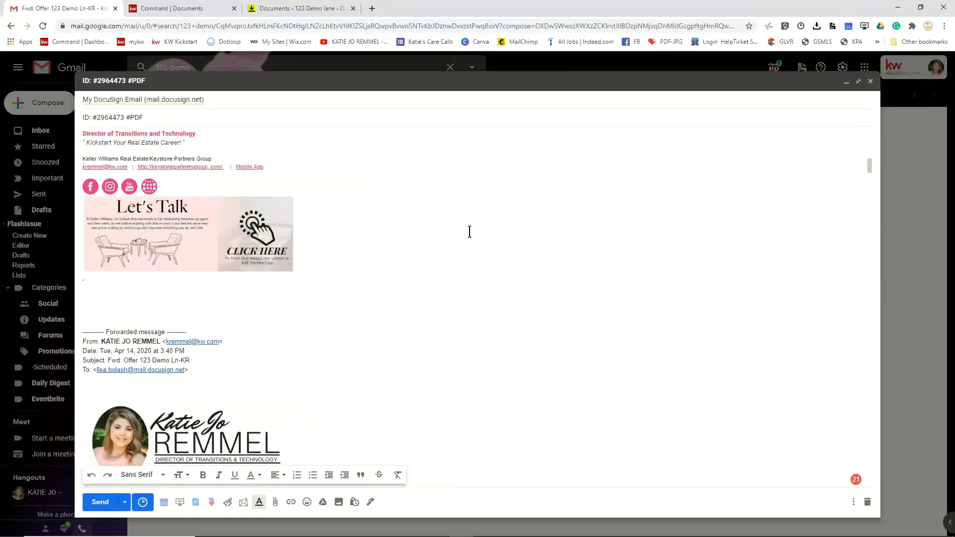
pyautogui.scroll(10, 469, 232)
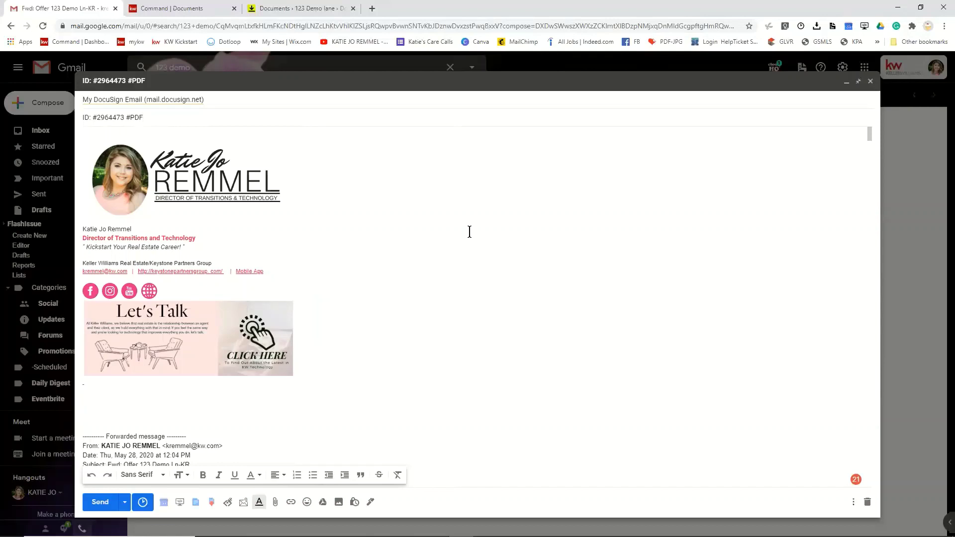
pyautogui.click(99, 502)
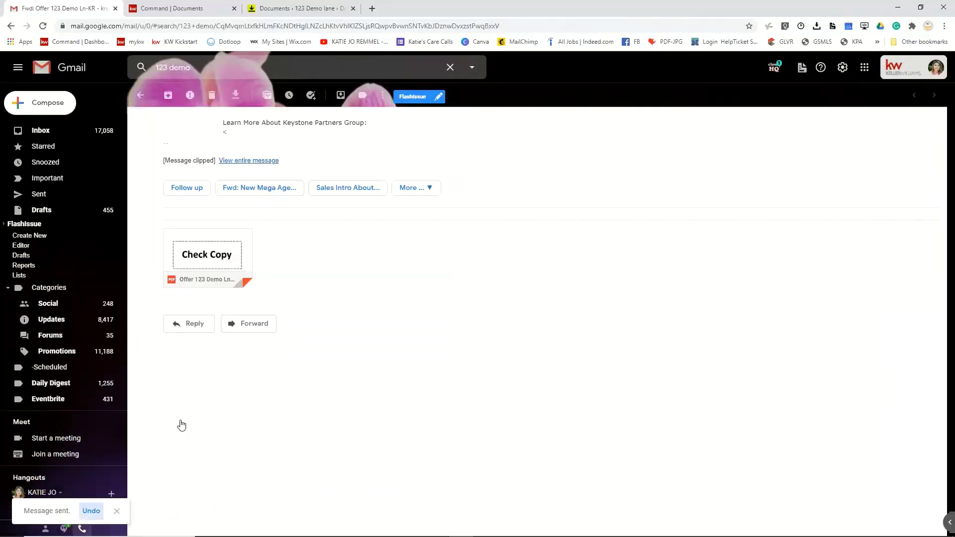
# - Reload the room's documents page, then refresh the Gmail inbox
pyautogui.click(292, 13)
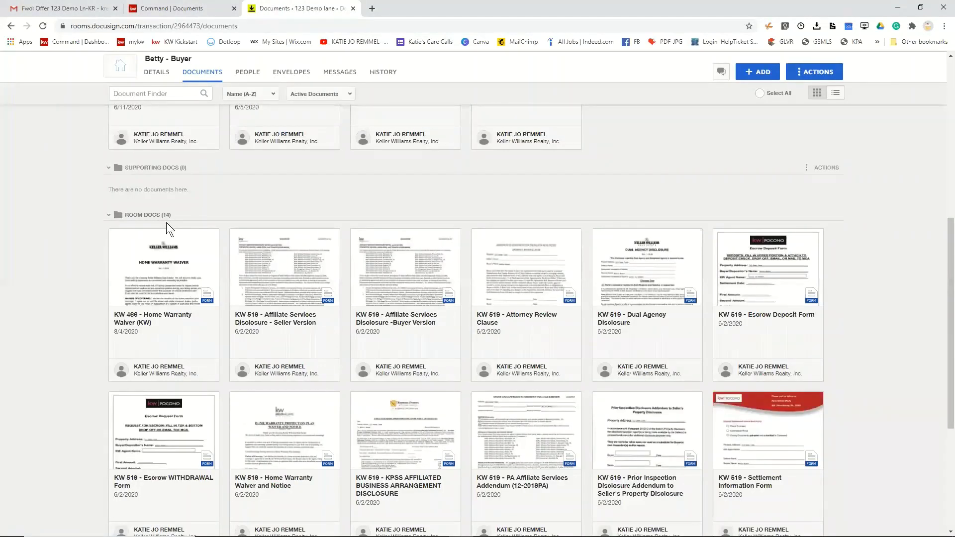
pyautogui.click(42, 26)
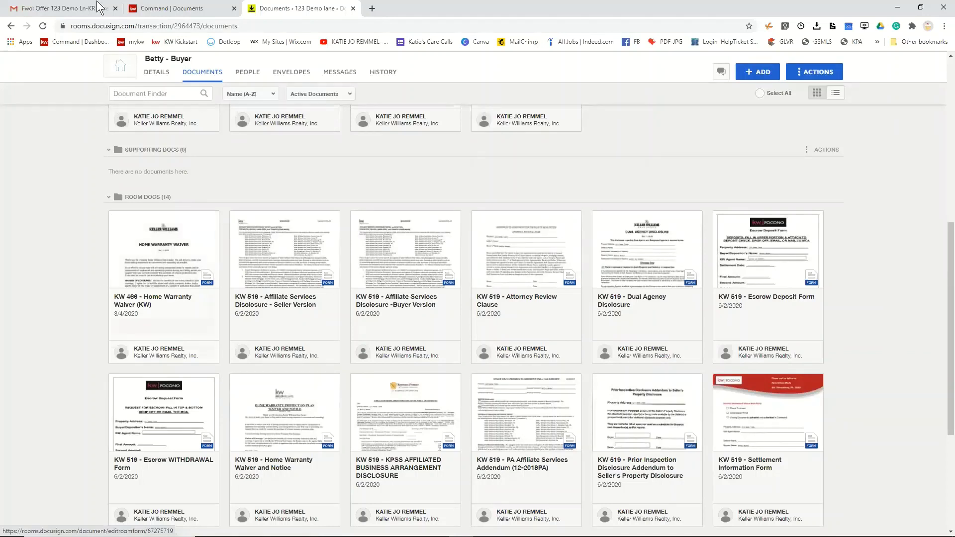
pyautogui.click(66, 7)
pyautogui.click(51, 133)
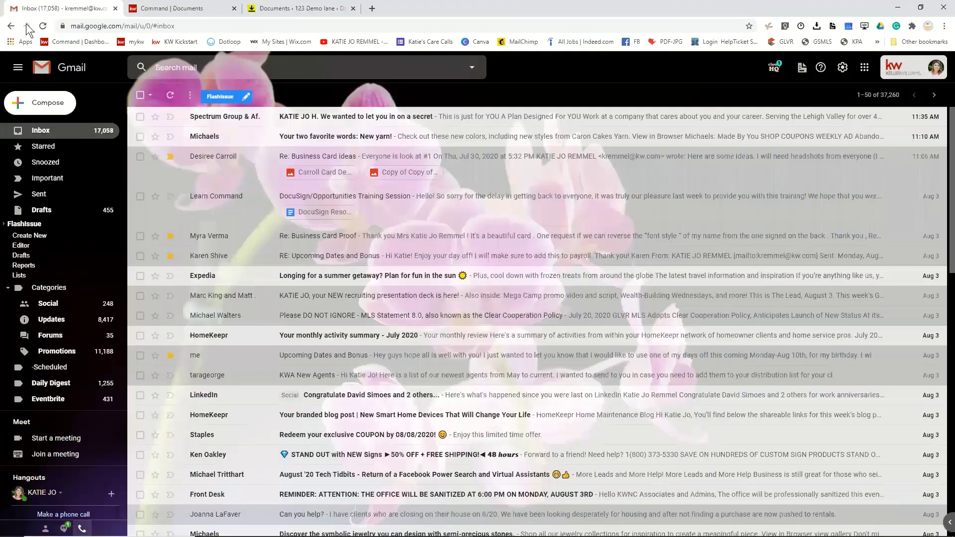
pyautogui.click(43, 27)
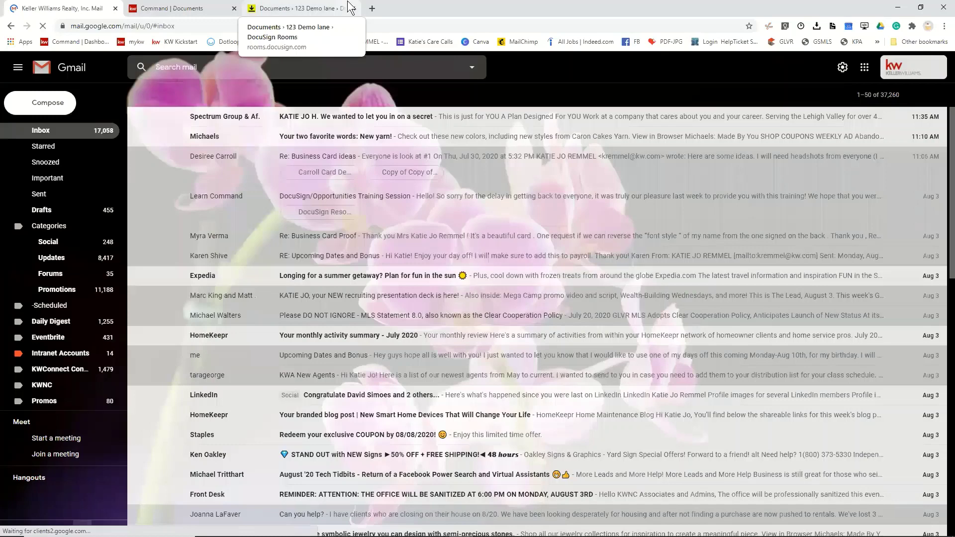
# - Return to the 123 Demo lane room's documents, showing Signed Docs and Room Docs
pyautogui.click(348, 8)
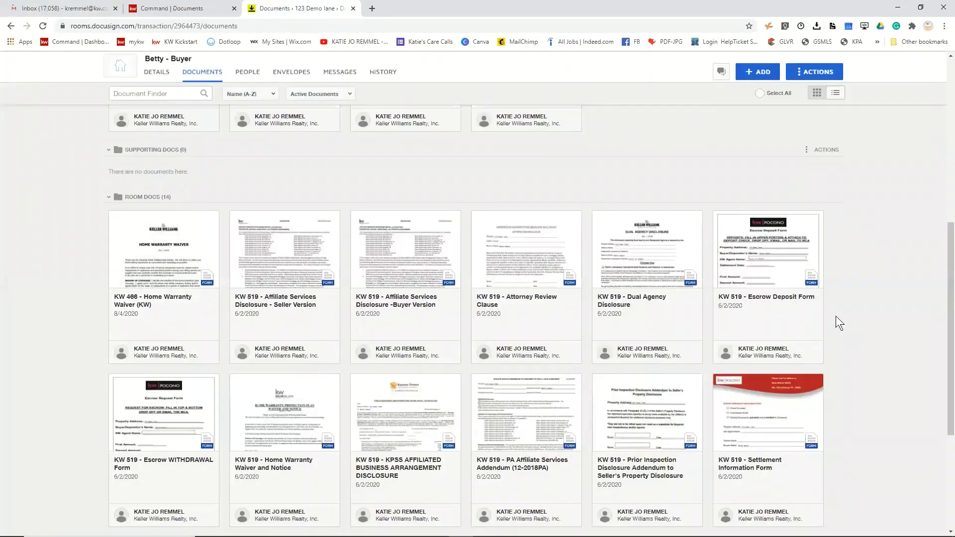
pyautogui.scroll(-3, 836, 313)
pyautogui.scroll(7, 835, 309)
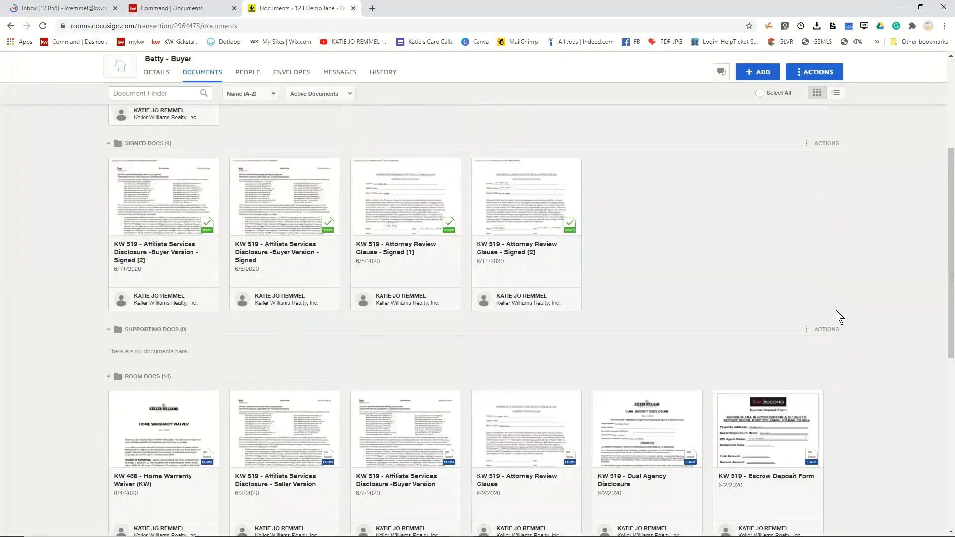
pyautogui.scroll(4, 835, 309)
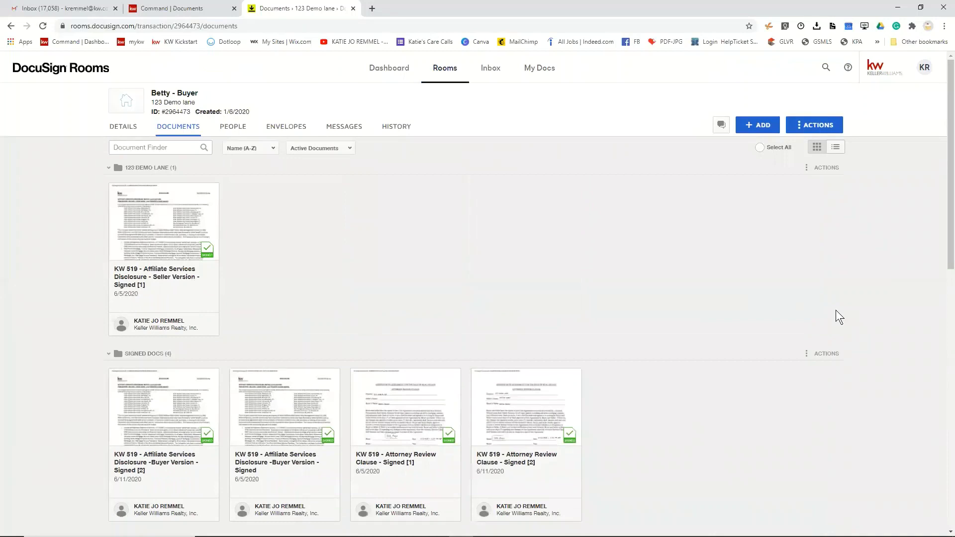
pyautogui.click(922, 77)
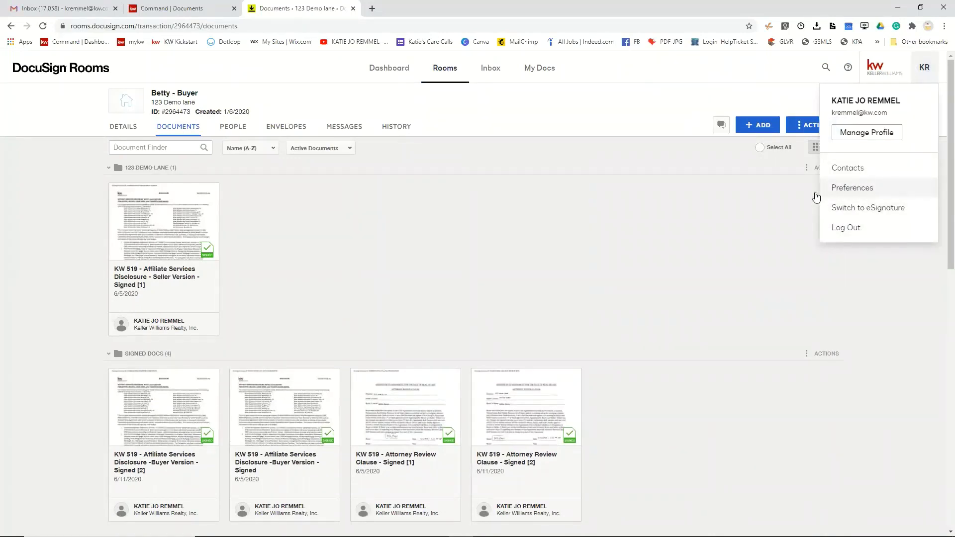
pyautogui.click(545, 199)
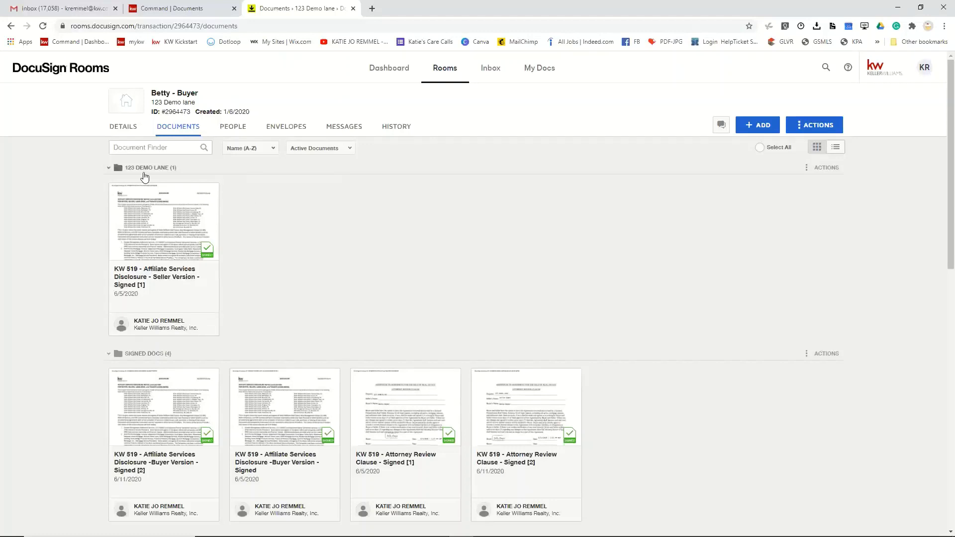
# - Choose Add folder from the room's ACTIONS menu to get the Create Folder form
pyautogui.scroll(-4, 198, 376)
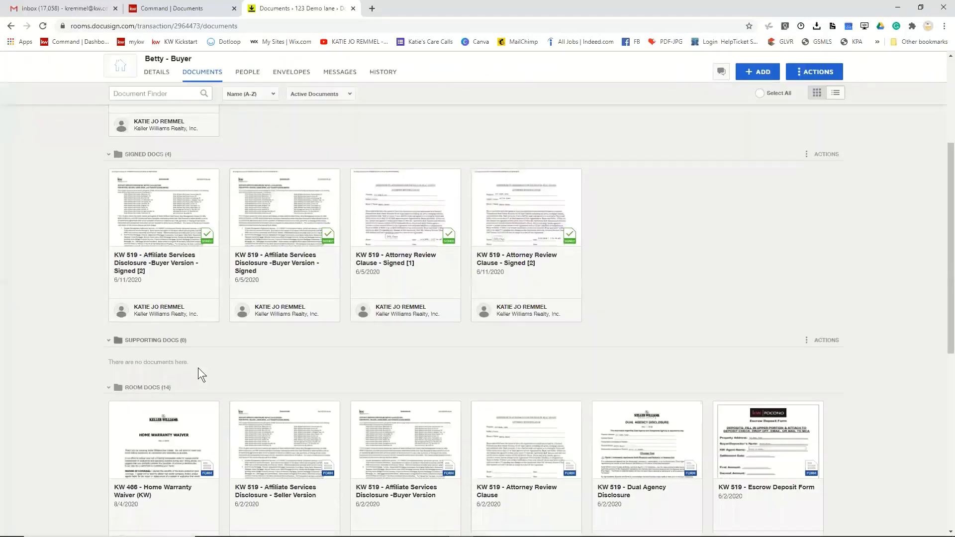
pyautogui.scroll(4, 415, 238)
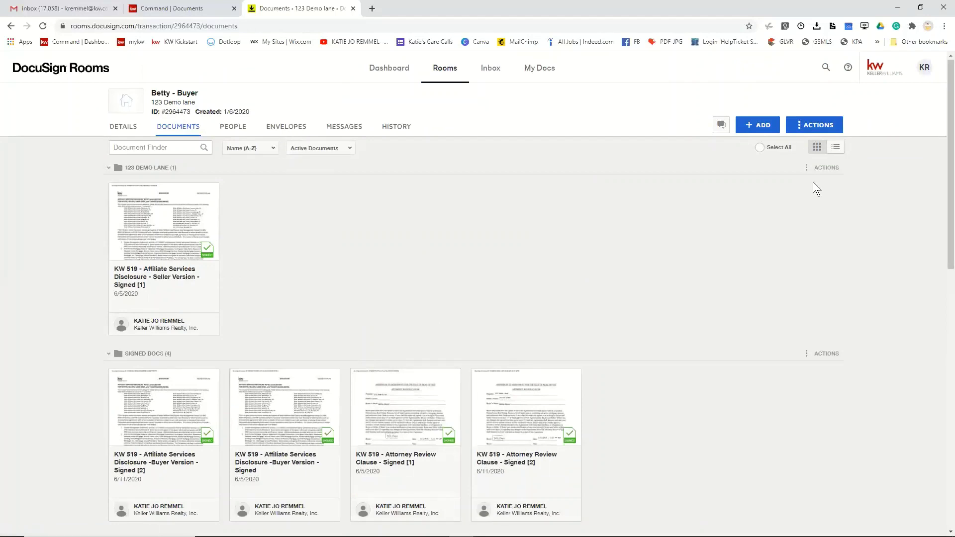
pyautogui.click(811, 126)
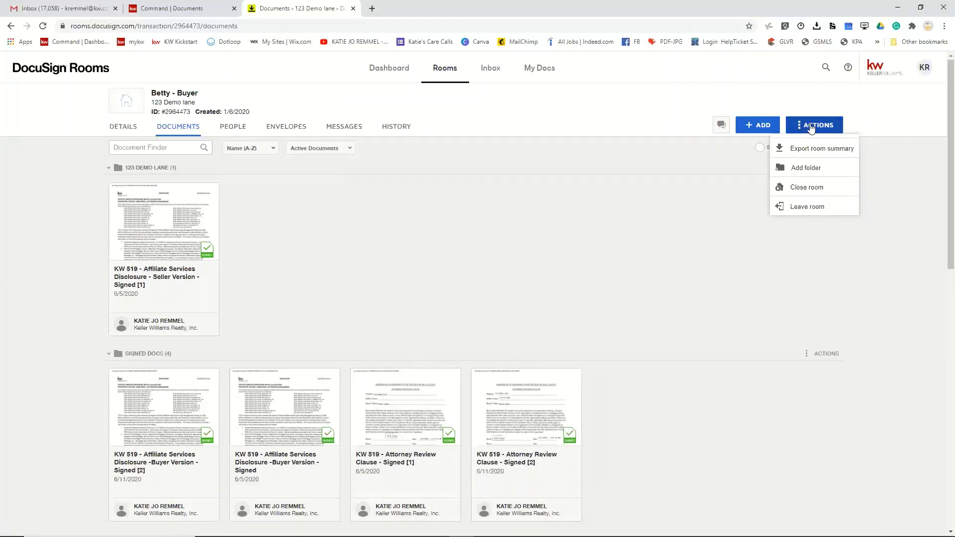
pyautogui.click(807, 168)
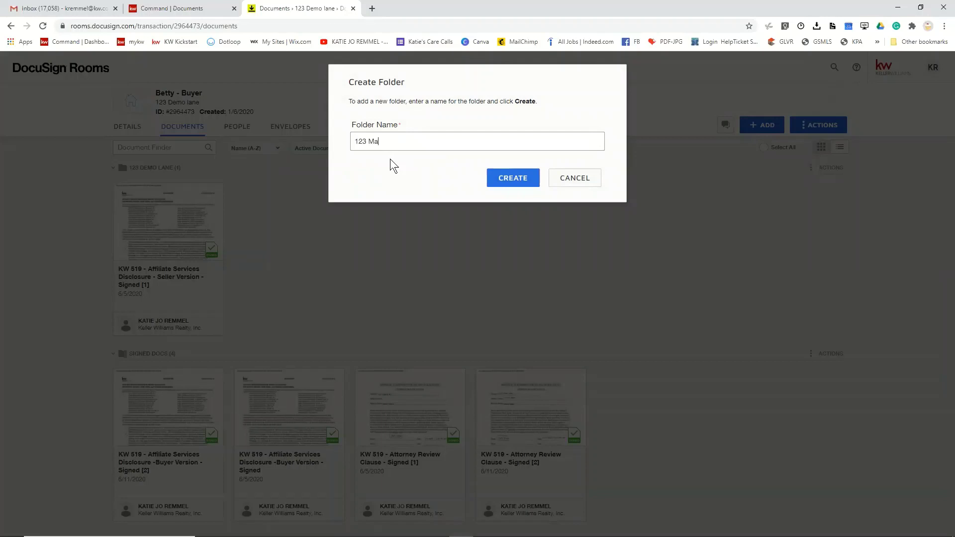
# - Save the 123 Main folder, then delete it from its ACTIONS menu and confirm
pyautogui.click(513, 178)
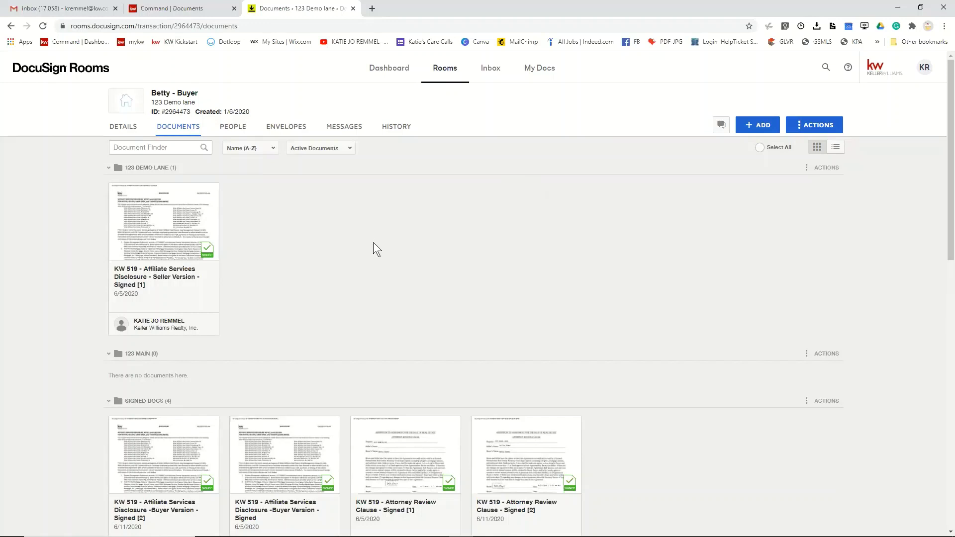
pyautogui.scroll(-3, 373, 243)
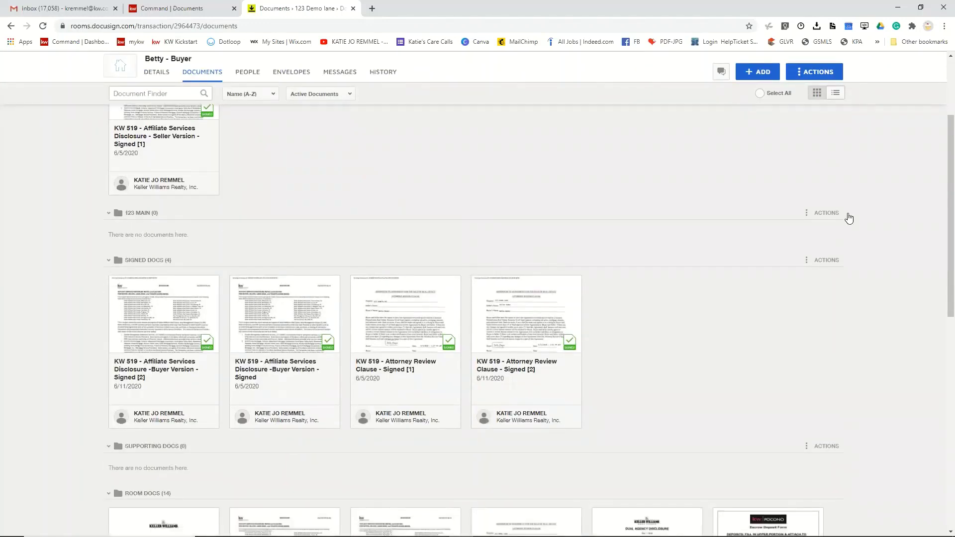
pyautogui.click(806, 214)
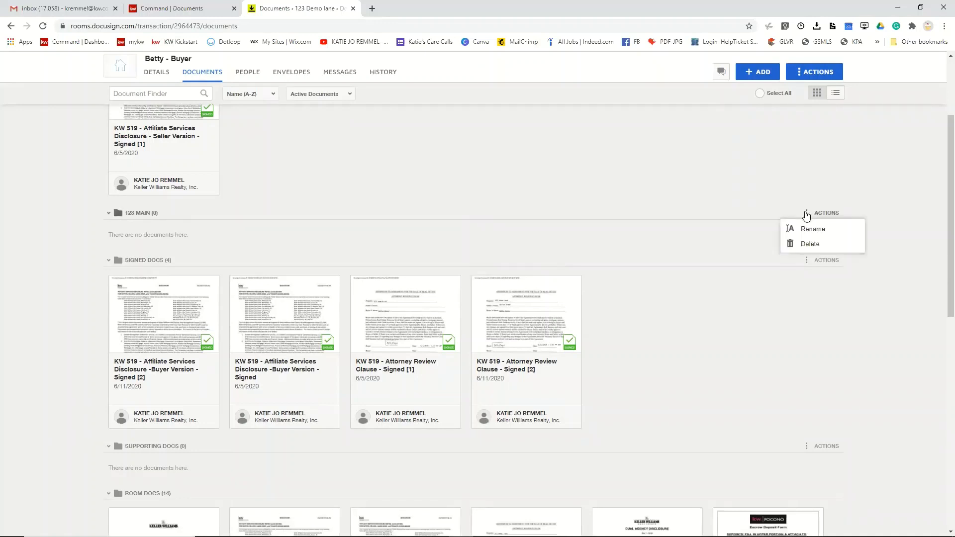
pyautogui.click(809, 245)
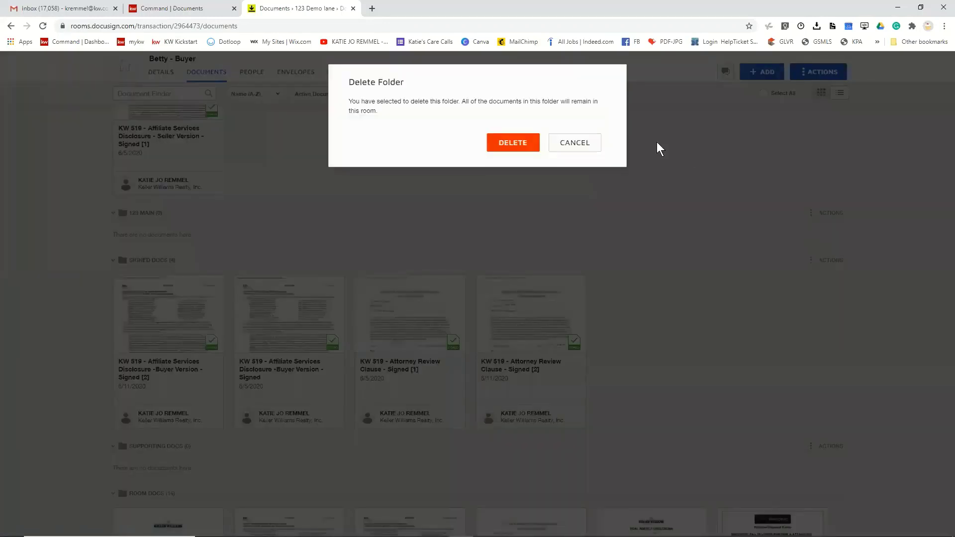
pyautogui.click(516, 138)
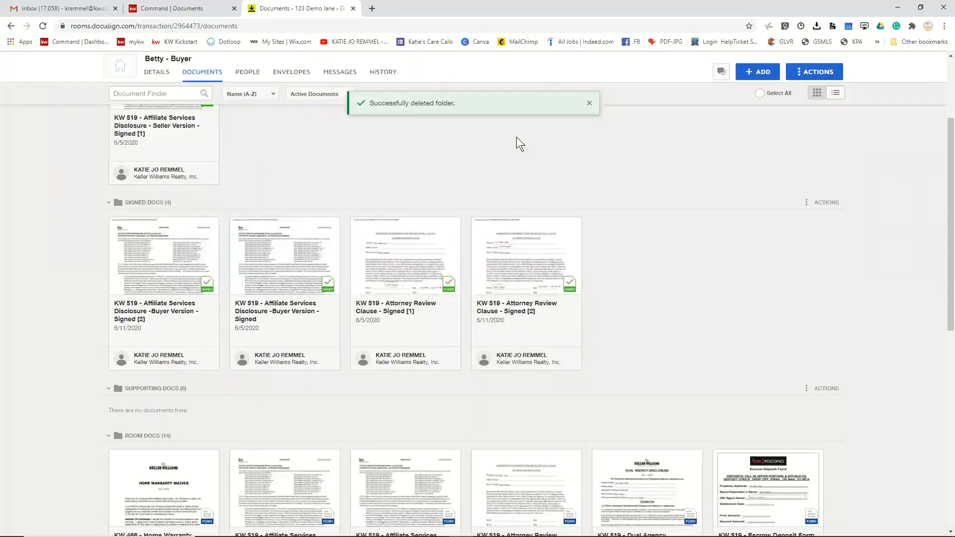
pyautogui.scroll(3, 494, 243)
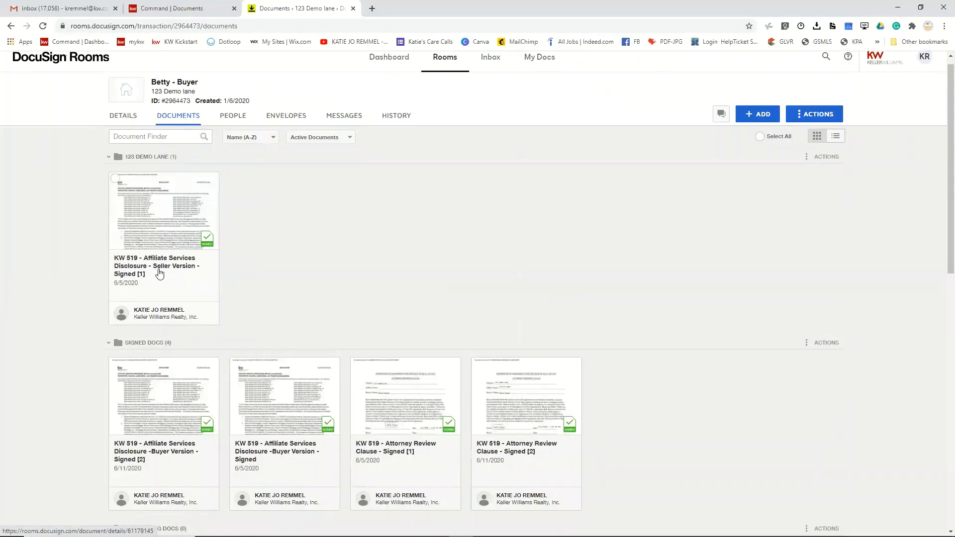
pyautogui.scroll(-5, 466, 339)
pyautogui.scroll(-3, 466, 338)
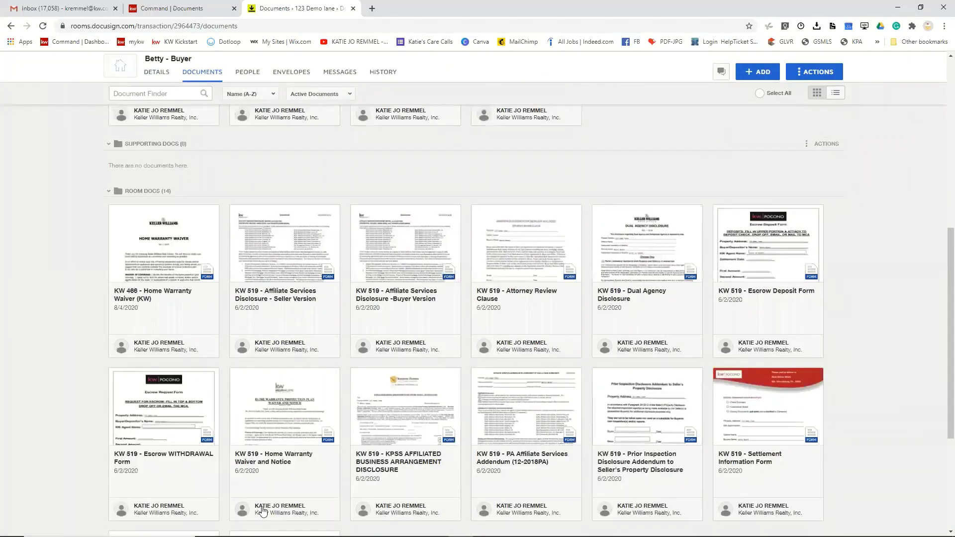
pyautogui.scroll(-4, 383, 491)
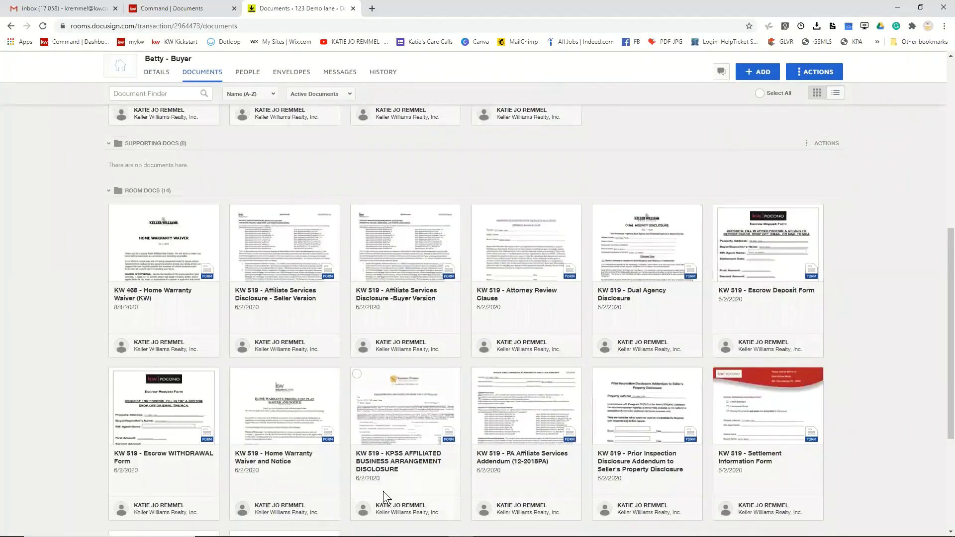
pyautogui.scroll(12, 383, 491)
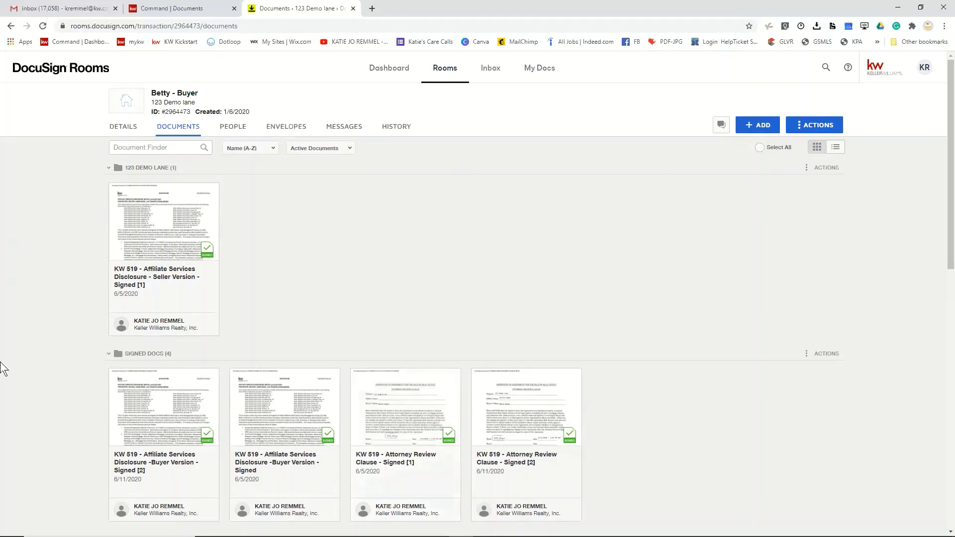
# - Reload the room and confirm the Offer 123 Demo Ln-KR card appears in Room Docs
pyautogui.click(43, 26)
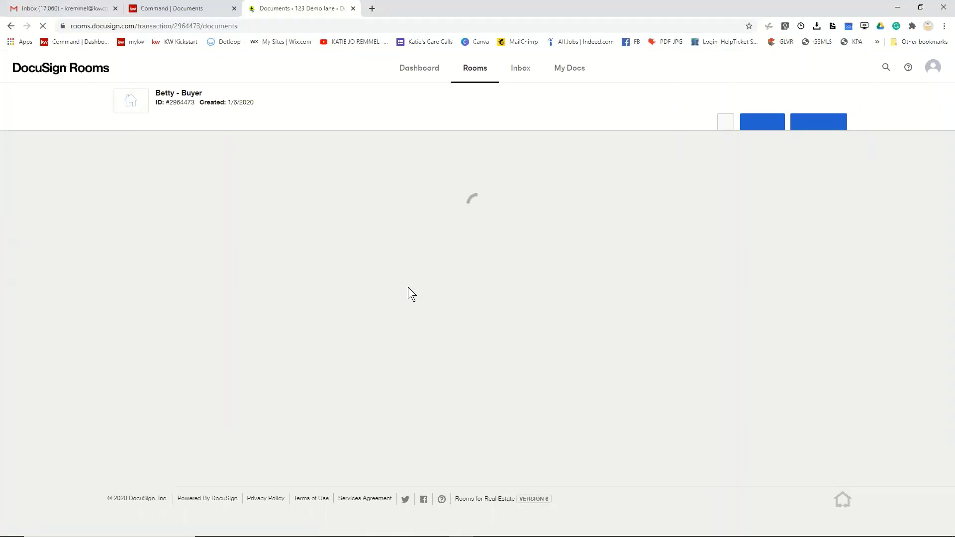
pyautogui.scroll(-3, 408, 287)
pyautogui.scroll(-10, 409, 285)
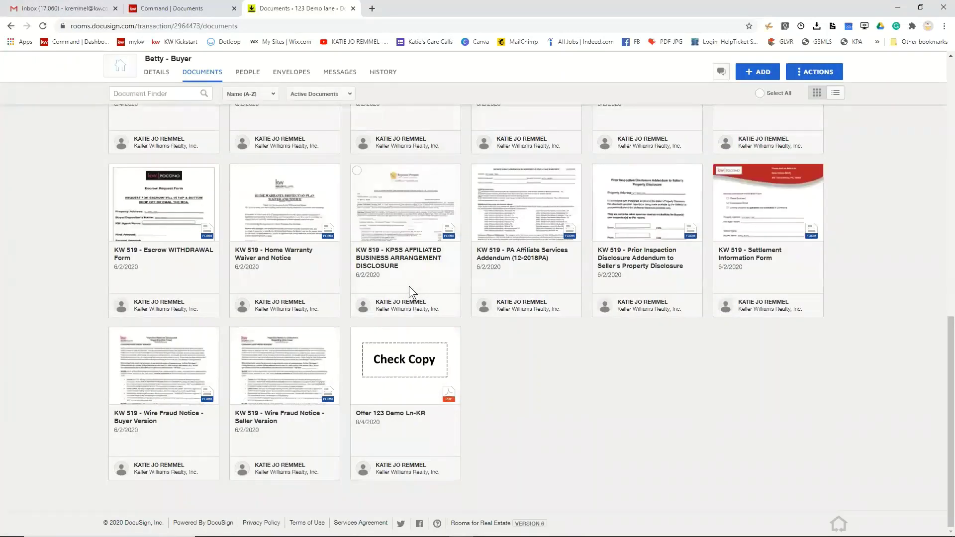
pyautogui.scroll(10, 409, 285)
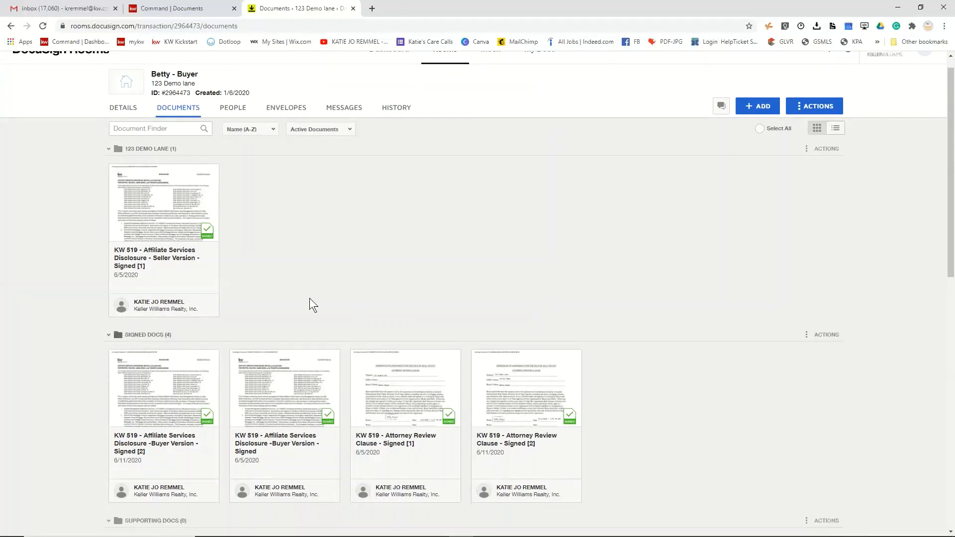
pyautogui.scroll(-1, 311, 357)
pyautogui.scroll(-3, 268, 328)
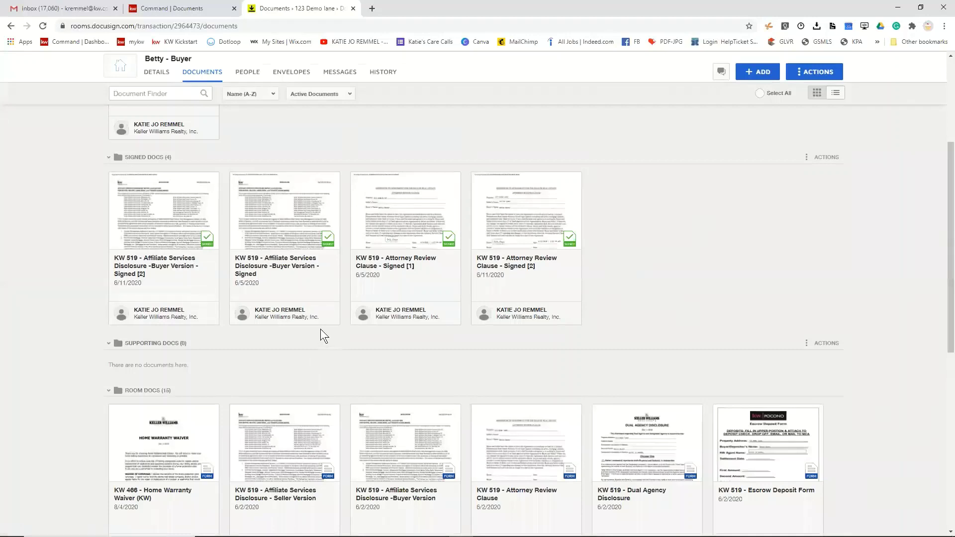
pyautogui.scroll(-1, 320, 329)
pyautogui.scroll(1, 320, 329)
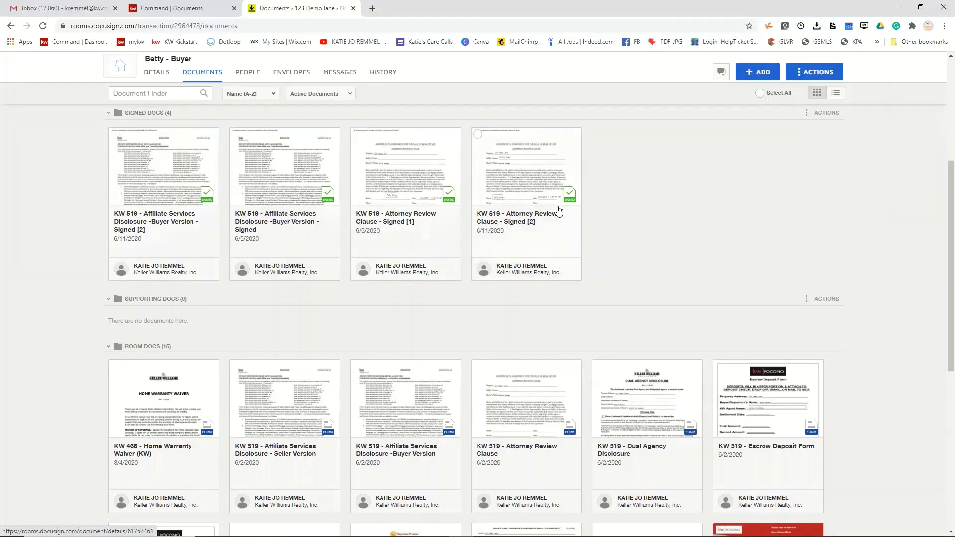
pyautogui.scroll(-4, 521, 331)
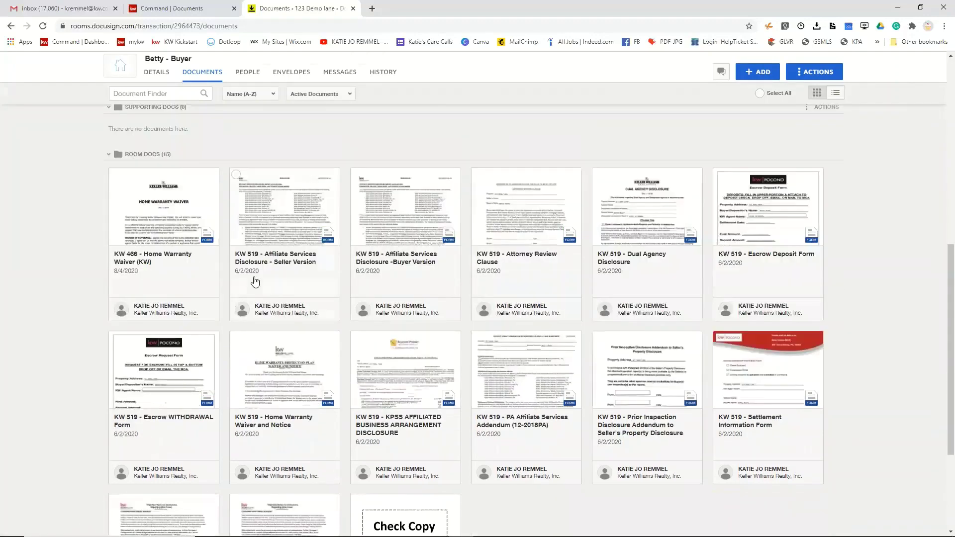
pyautogui.scroll(-3, 546, 364)
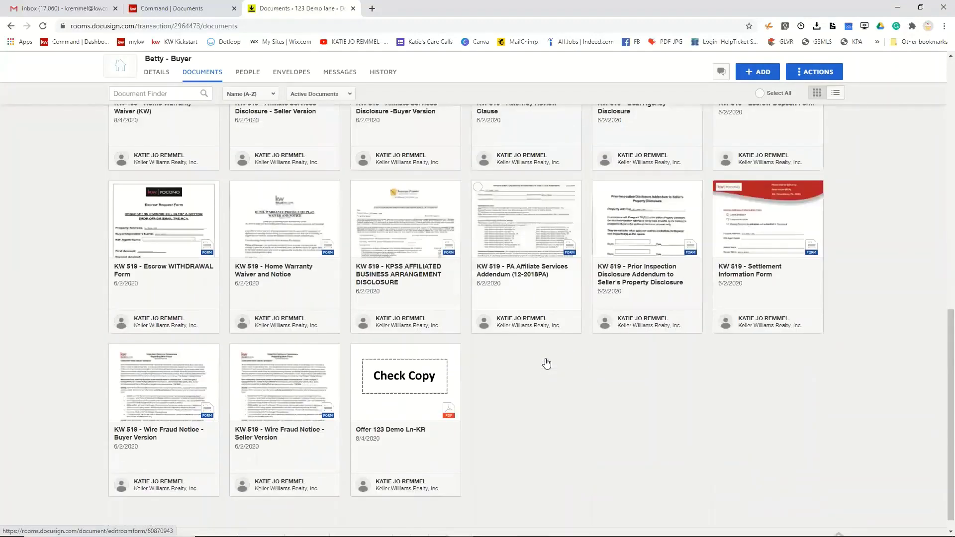
pyautogui.scroll(10, 546, 364)
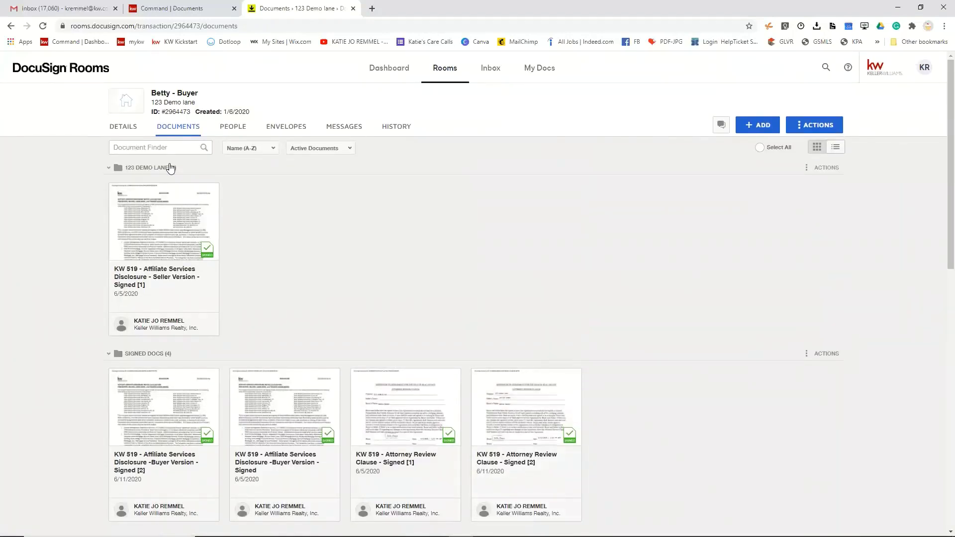
pyautogui.click(166, 10)
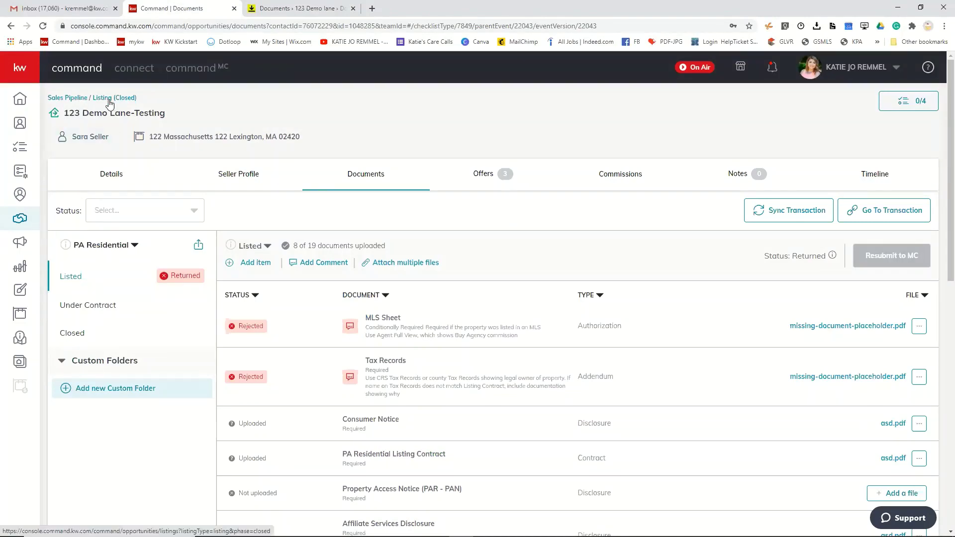
# - Reload the closed listings board and show all opportunities in the searchable table
pyautogui.click(106, 98)
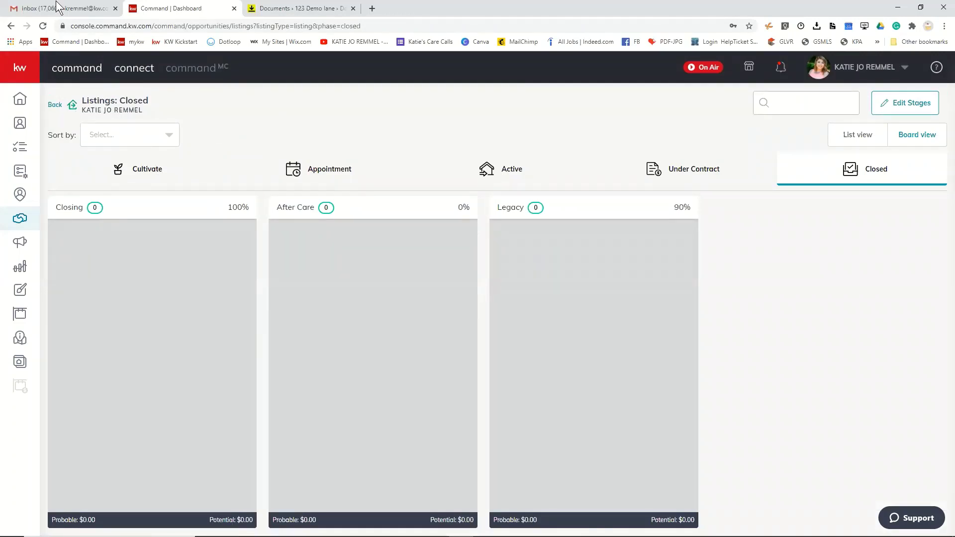
pyautogui.click(42, 28)
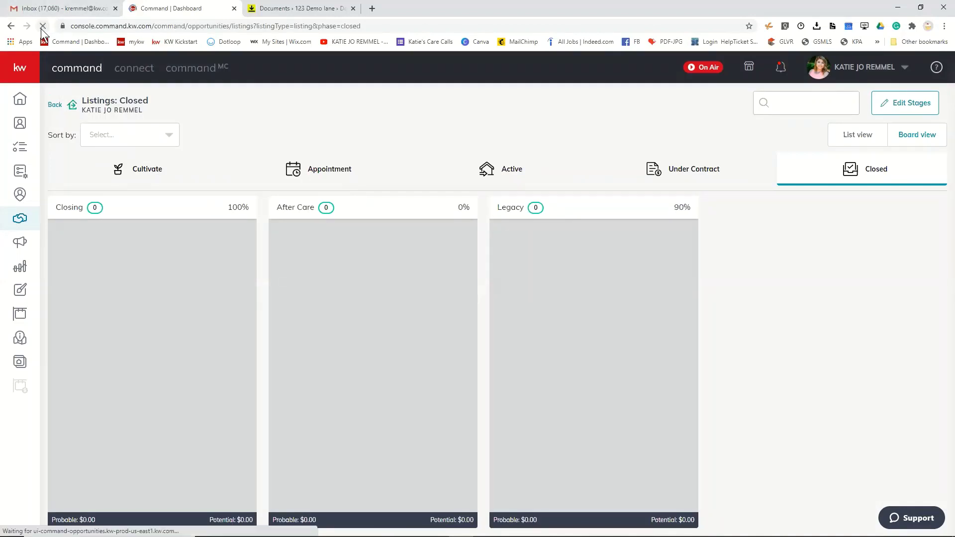
pyautogui.click(56, 105)
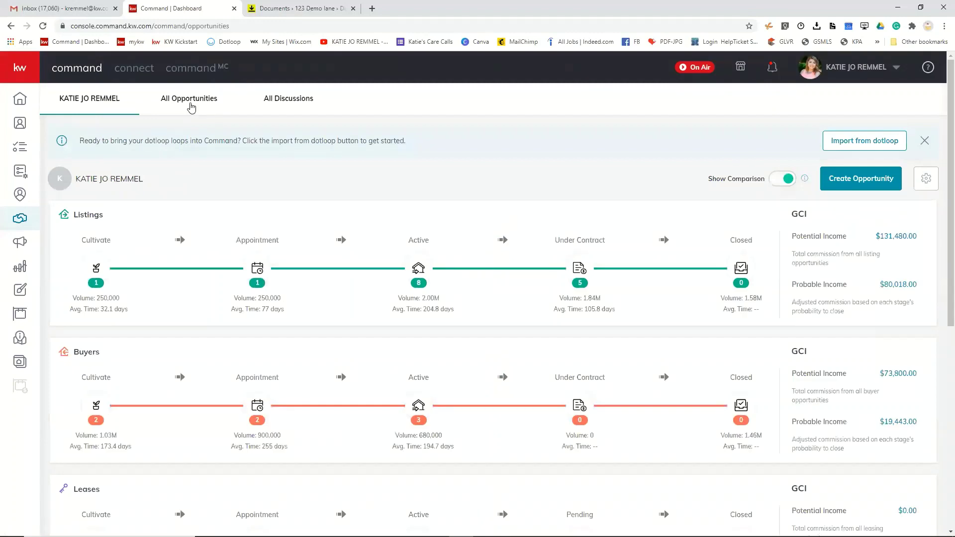
pyautogui.click(191, 104)
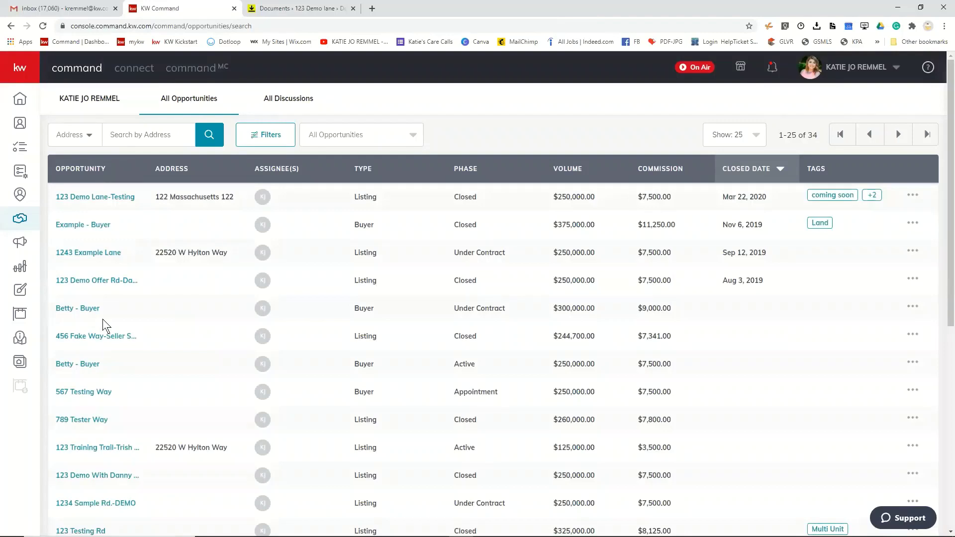
# - Open the active $250,000 buyer opportunity and its Documents checklist
pyautogui.scroll(-3, 103, 318)
pyautogui.scroll(-2, 137, 160)
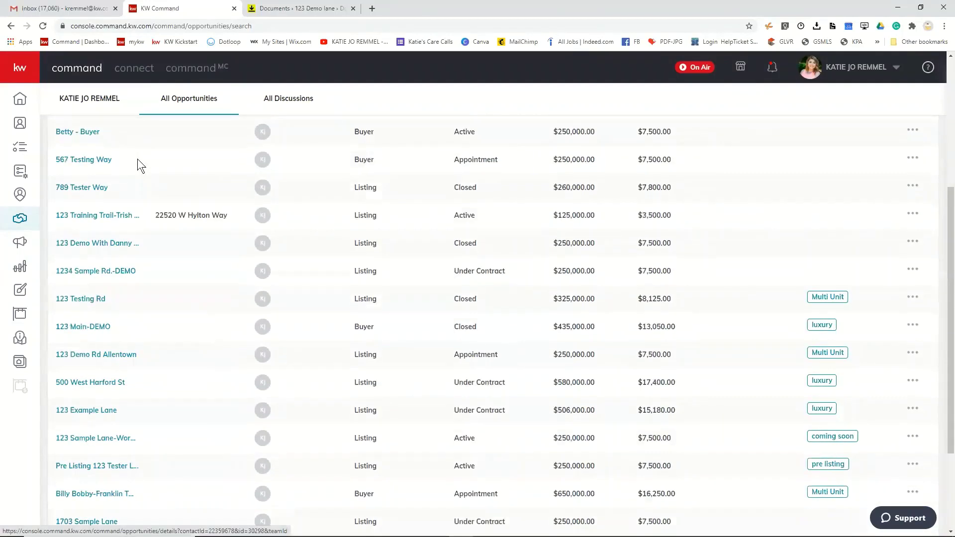
pyautogui.click(89, 132)
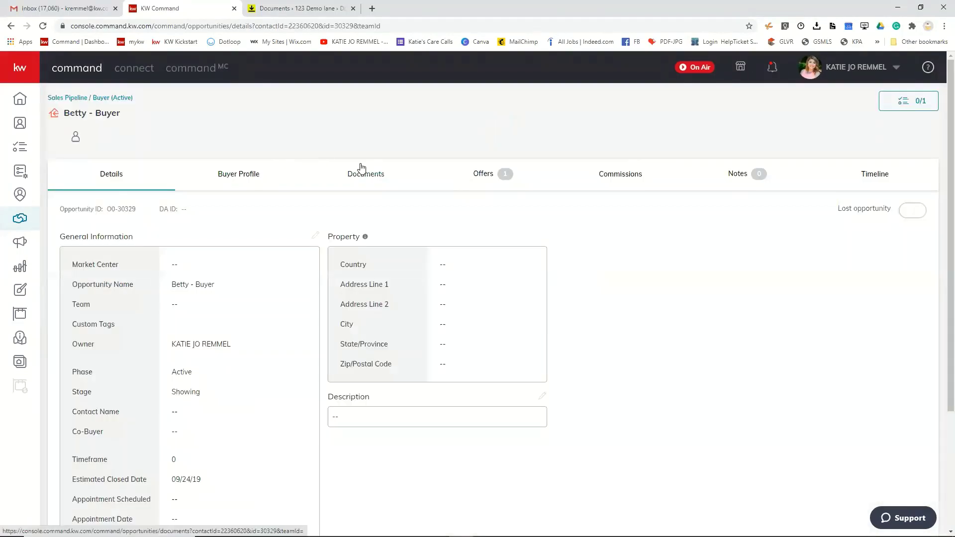
pyautogui.click(363, 175)
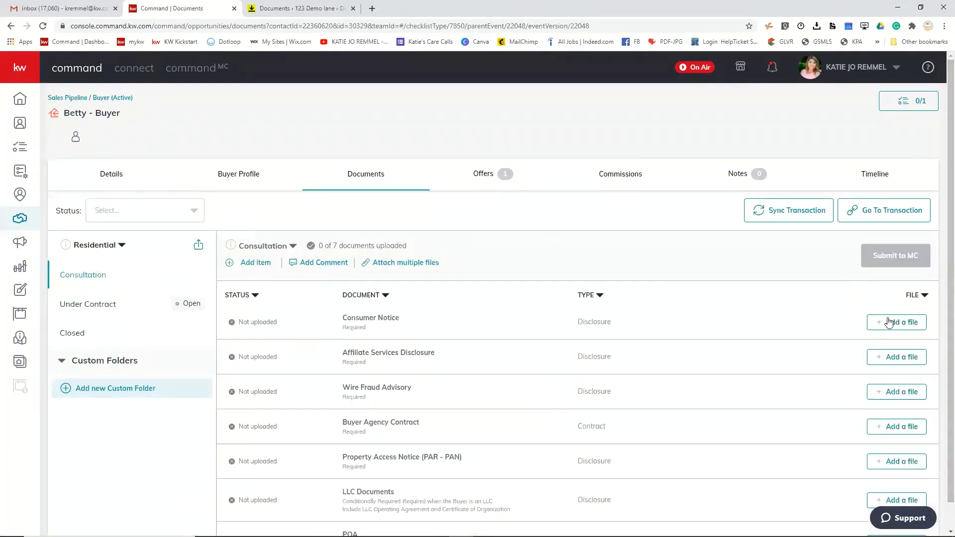
# - Attach a DocuSign file to Consumer Notice, browsing the Signed Docs and Root Folder folders
pyautogui.click(897, 322)
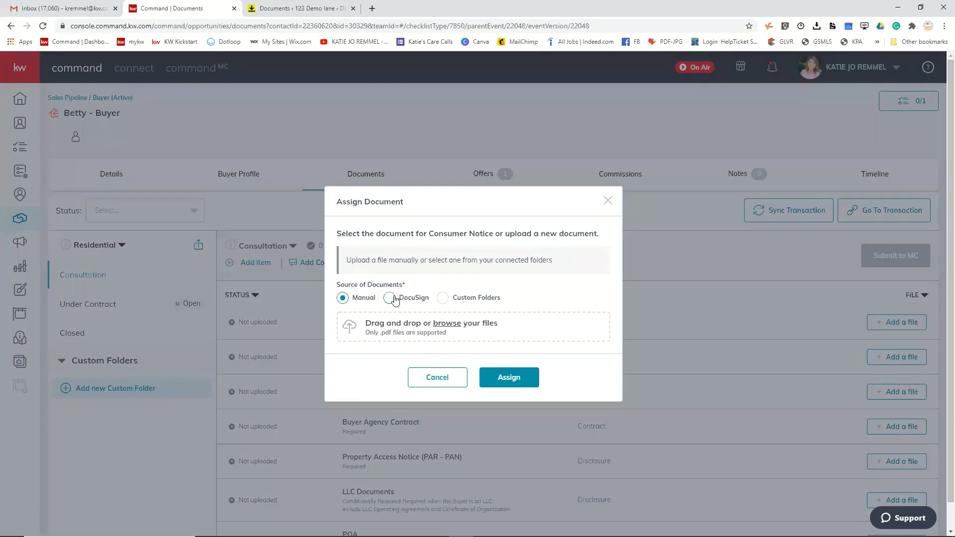
pyautogui.click(390, 297)
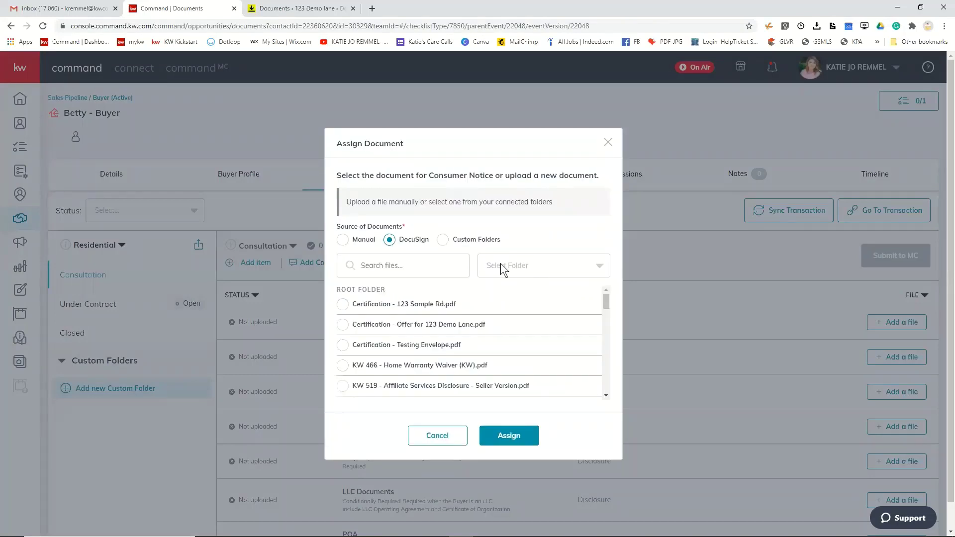
pyautogui.click(501, 265)
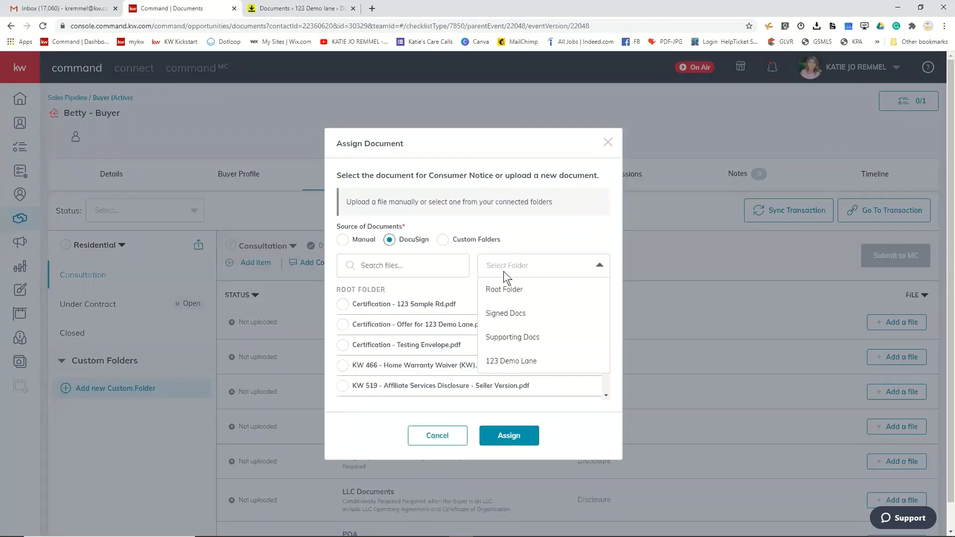
pyautogui.click(500, 319)
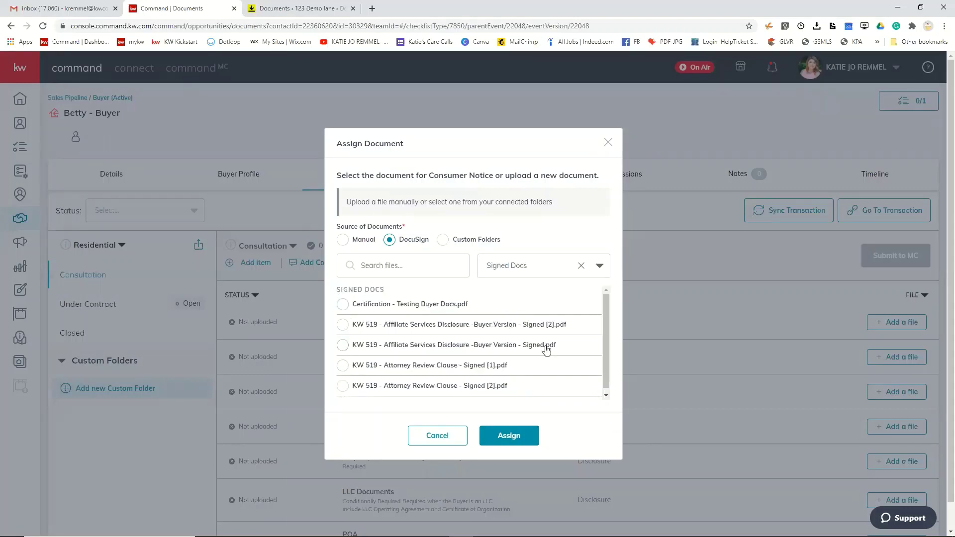
pyautogui.click(599, 265)
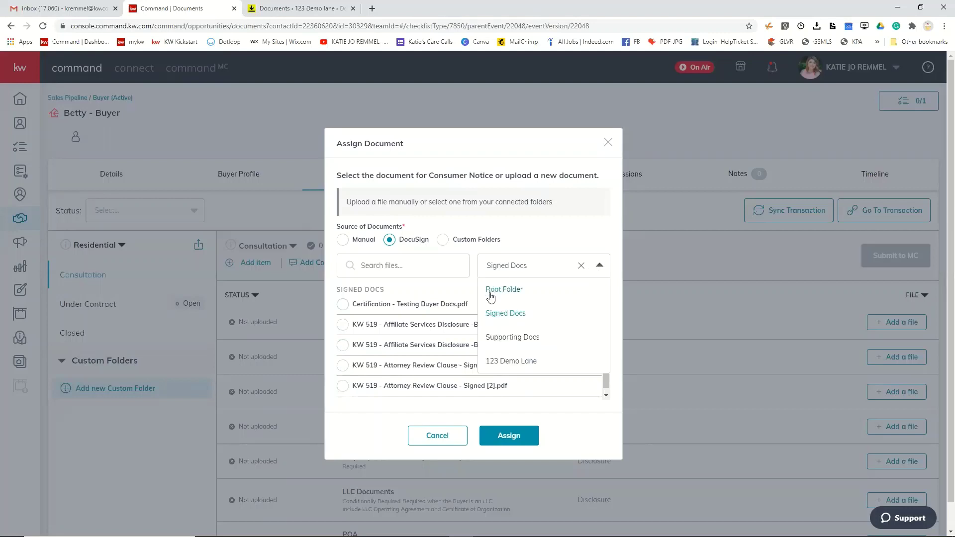
pyautogui.click(510, 294)
# - Pick Certification - Testing Buyer Docs.pdf in Signed Docs, then switch to the 123 Demo Lane folder
pyautogui.scroll(-10, 504, 294)
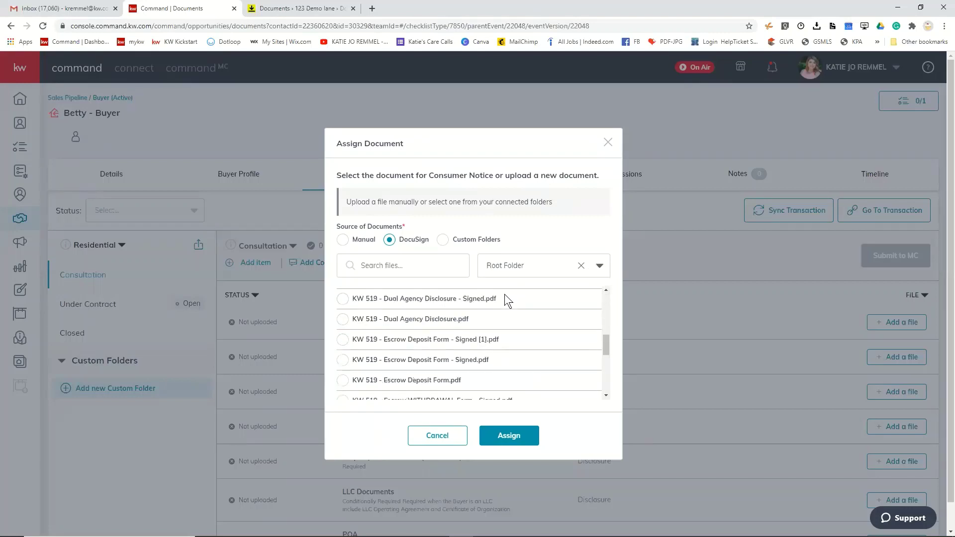
pyautogui.scroll(10, 505, 297)
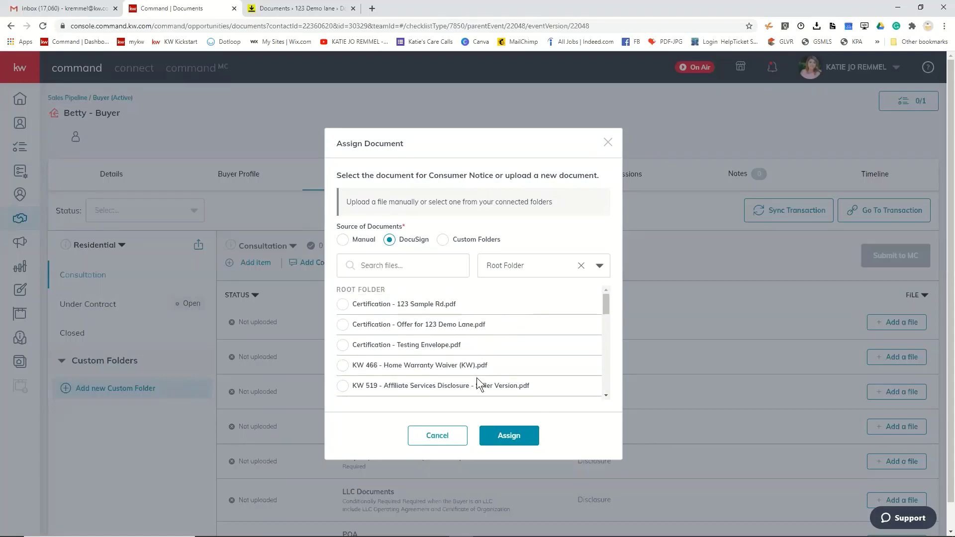
pyautogui.scroll(-5, 477, 386)
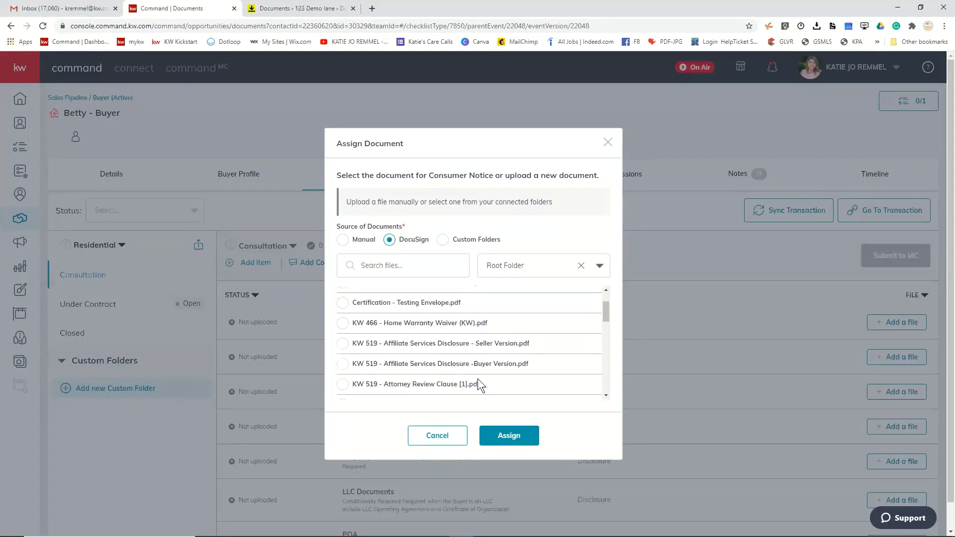
pyautogui.click(598, 265)
pyautogui.click(494, 320)
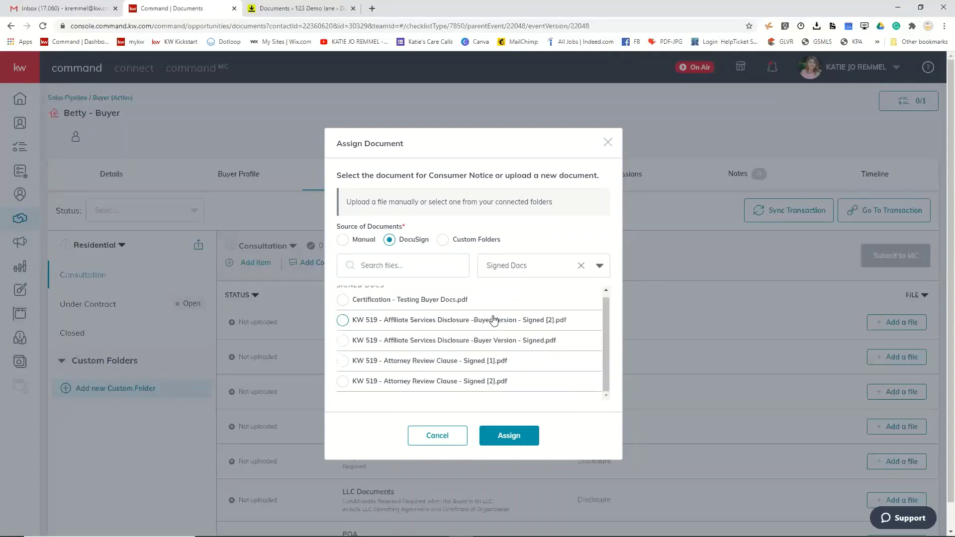
pyautogui.click(342, 301)
pyautogui.click(598, 265)
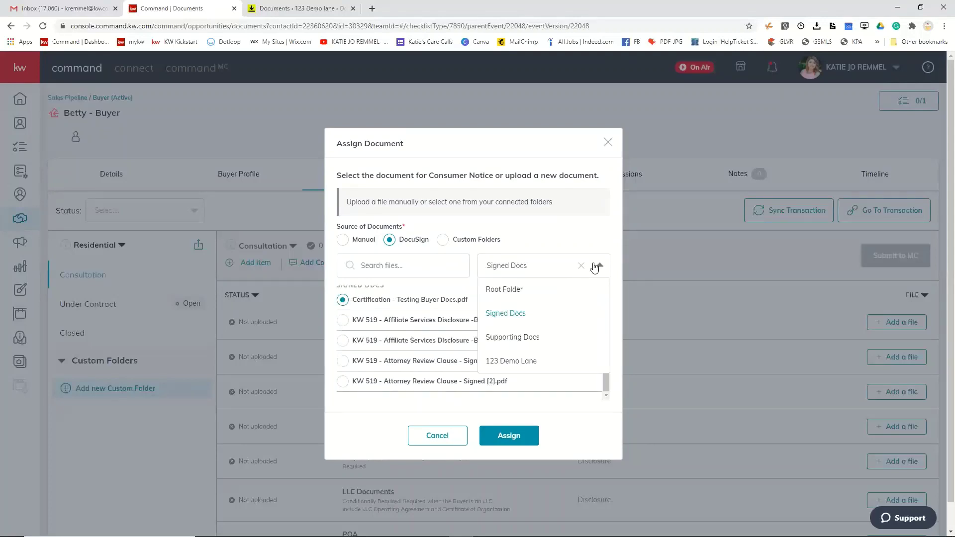
pyautogui.click(504, 363)
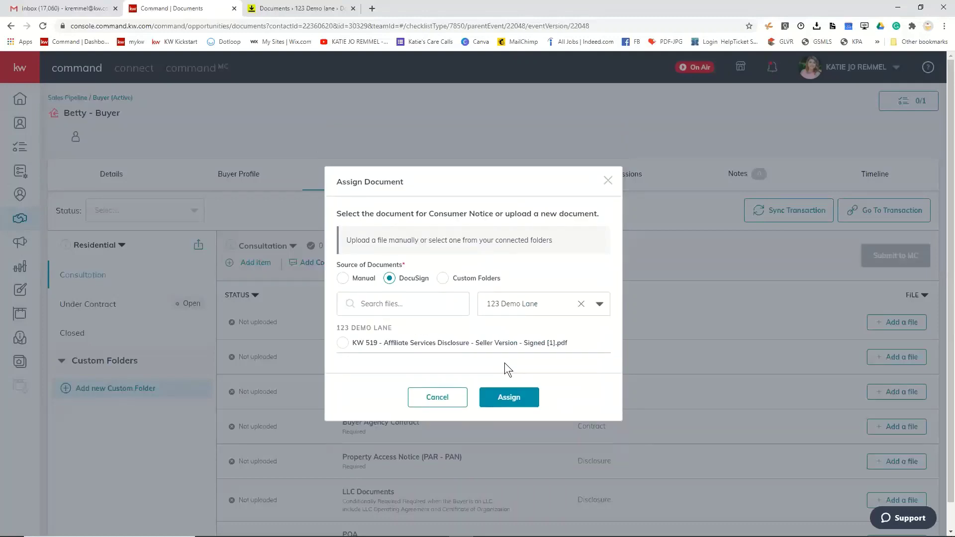
# - Compare with the Rooms documents, then close Assign Document without assigning a file
pyautogui.click(297, 5)
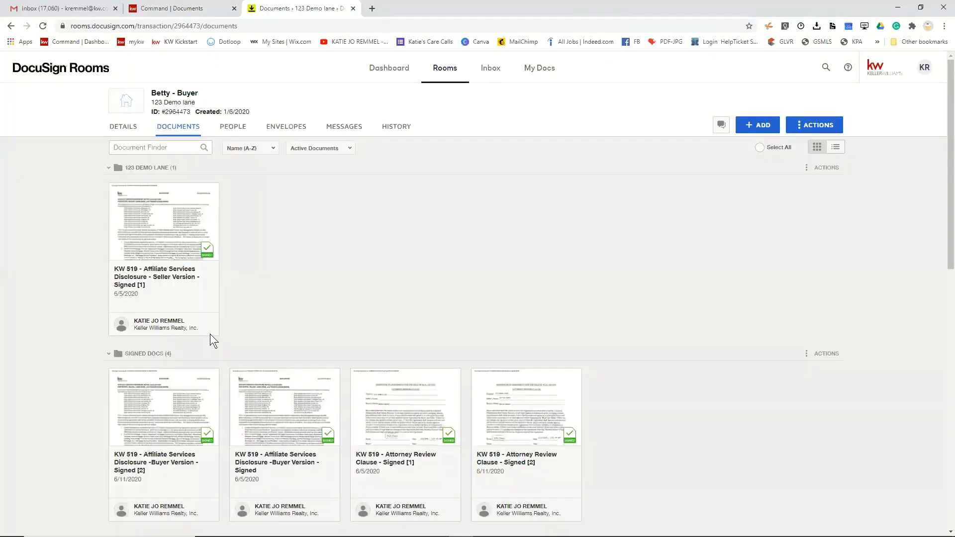
pyautogui.click(179, 8)
pyautogui.click(546, 303)
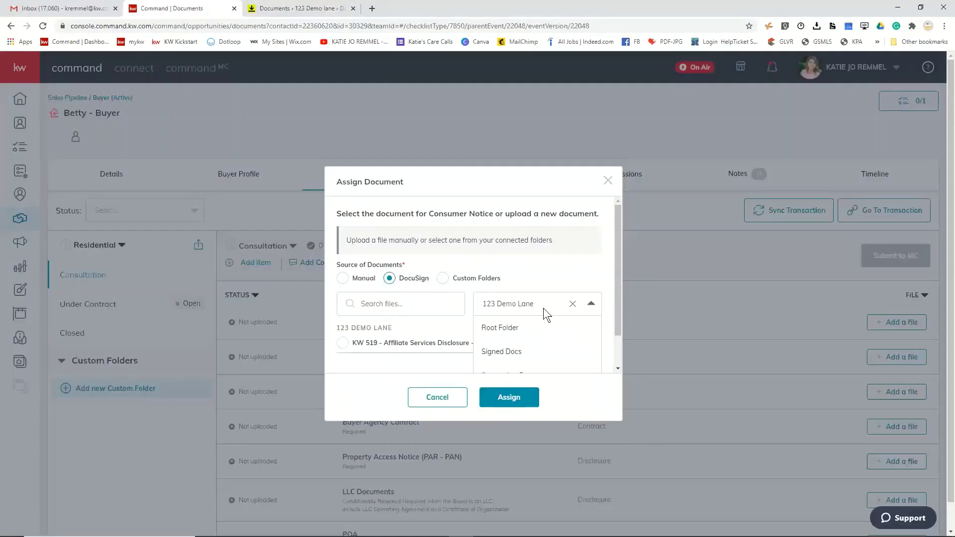
pyautogui.scroll(-1, 551, 258)
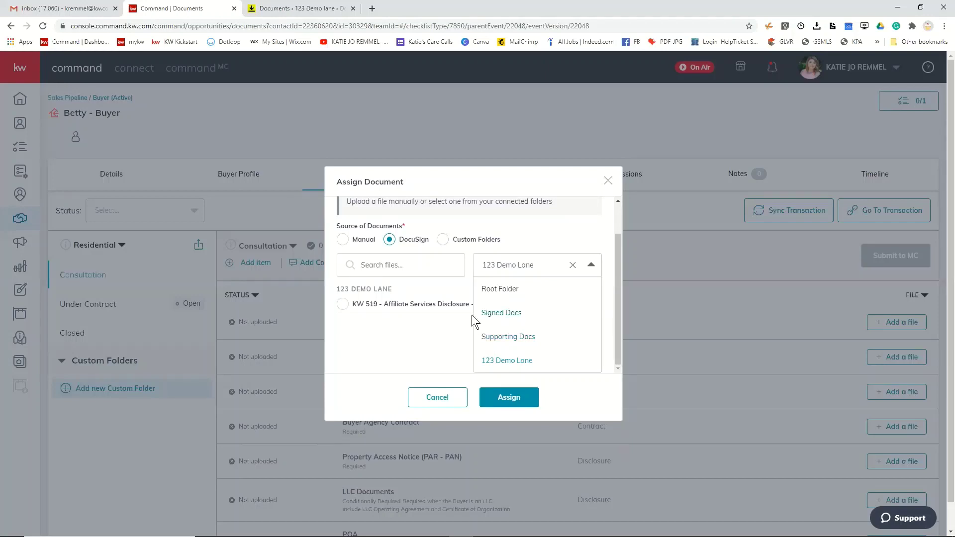
pyautogui.click(607, 184)
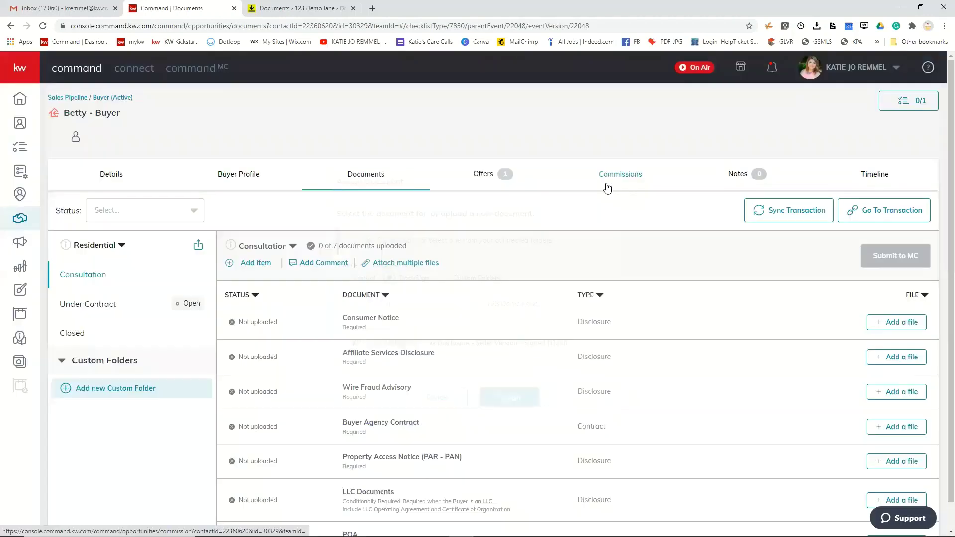
# - Check the room's documents, including the Offer 123 Demo Ln-KR PDF, and return to Command
pyautogui.click(297, 9)
pyautogui.scroll(-15, 448, 275)
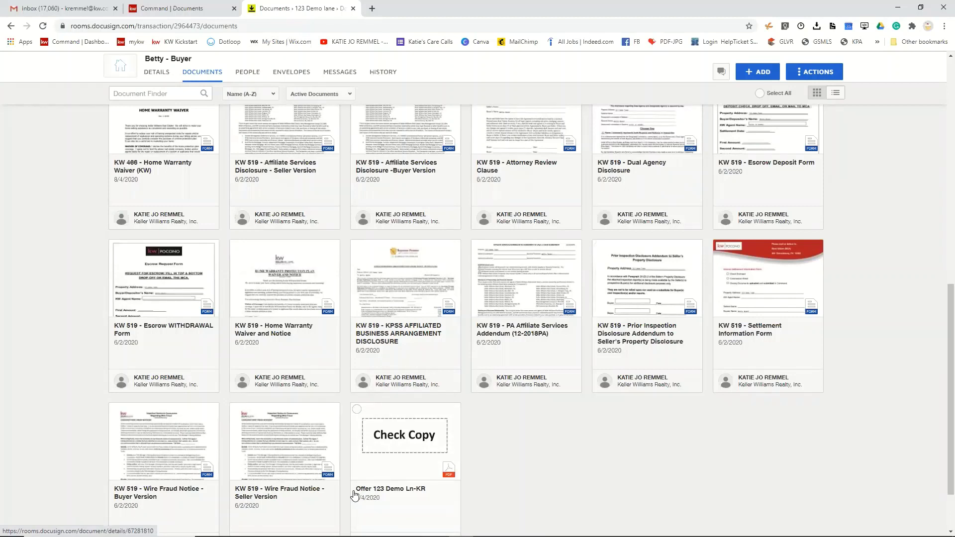
pyautogui.click(158, 9)
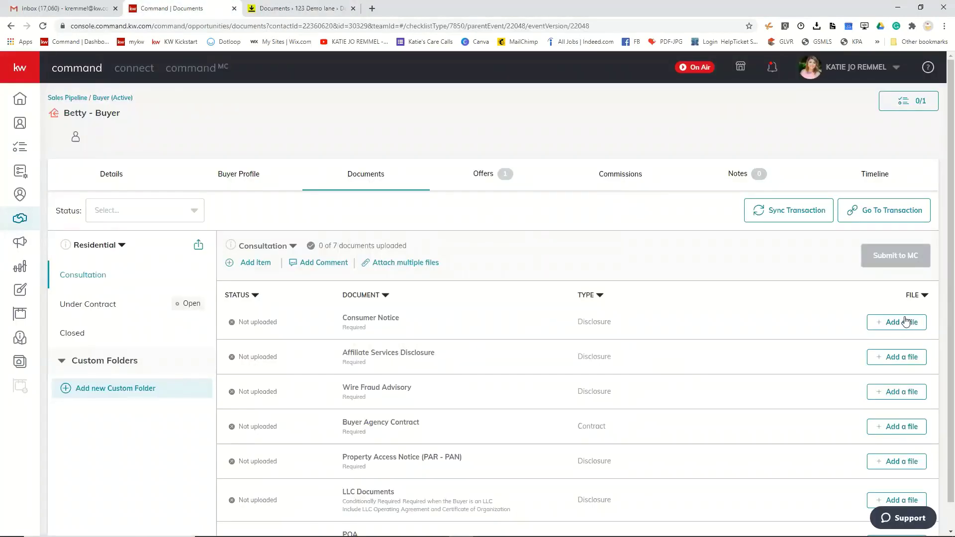
pyautogui.click(901, 321)
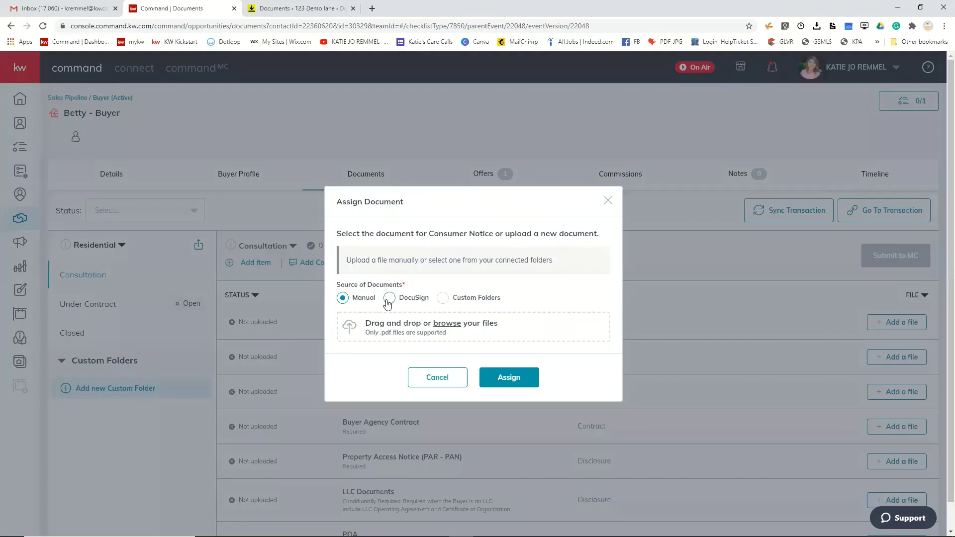
pyautogui.click(388, 298)
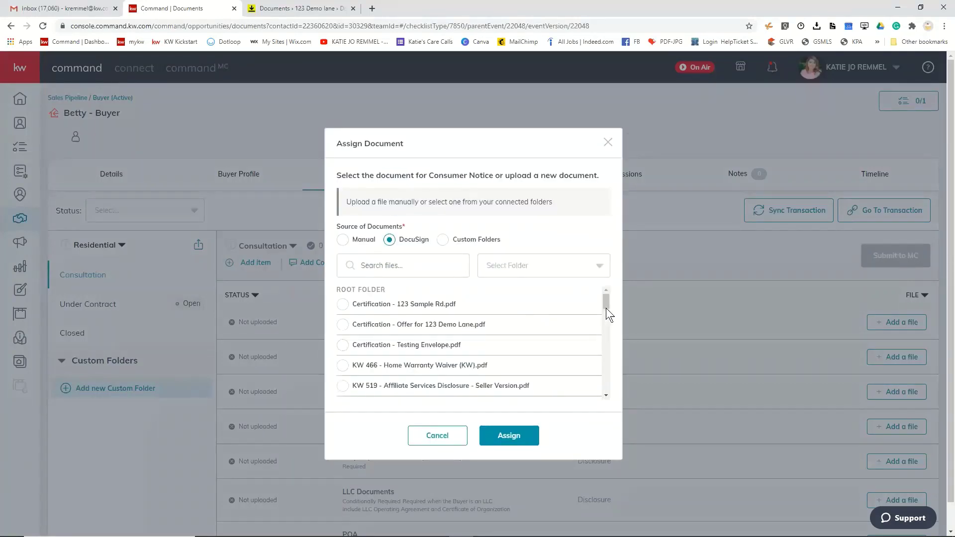
pyautogui.moveTo(608, 300); pyautogui.dragTo(614, 324)
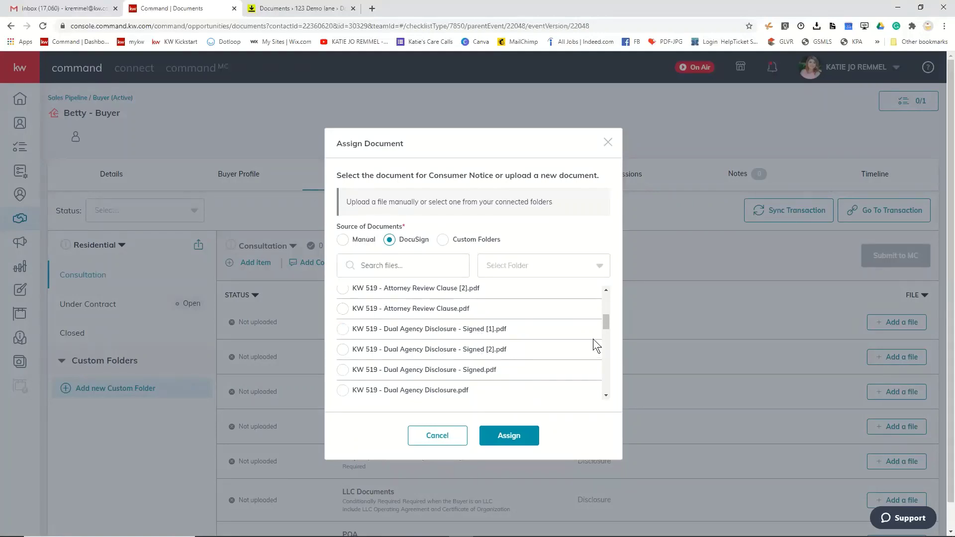
pyautogui.scroll(3, 593, 338)
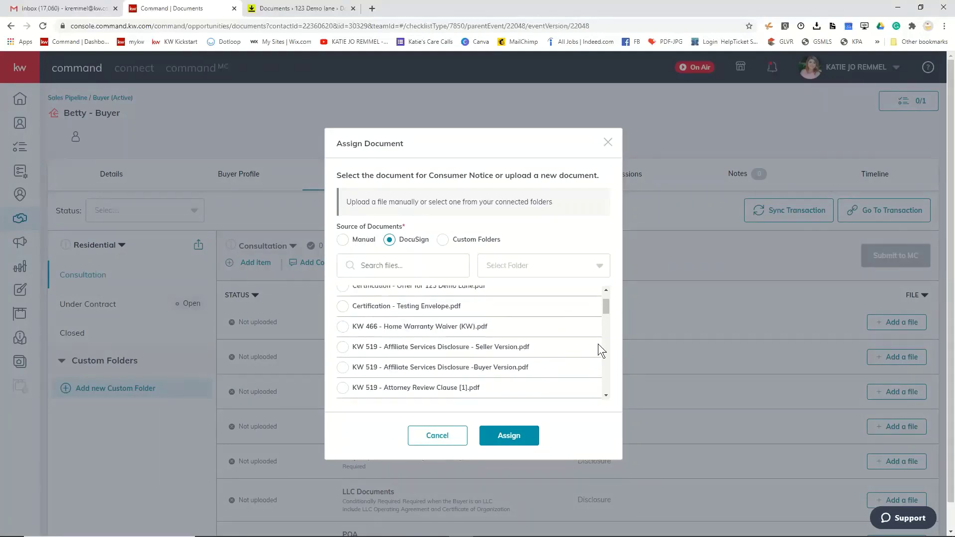
pyautogui.scroll(-5, 477, 349)
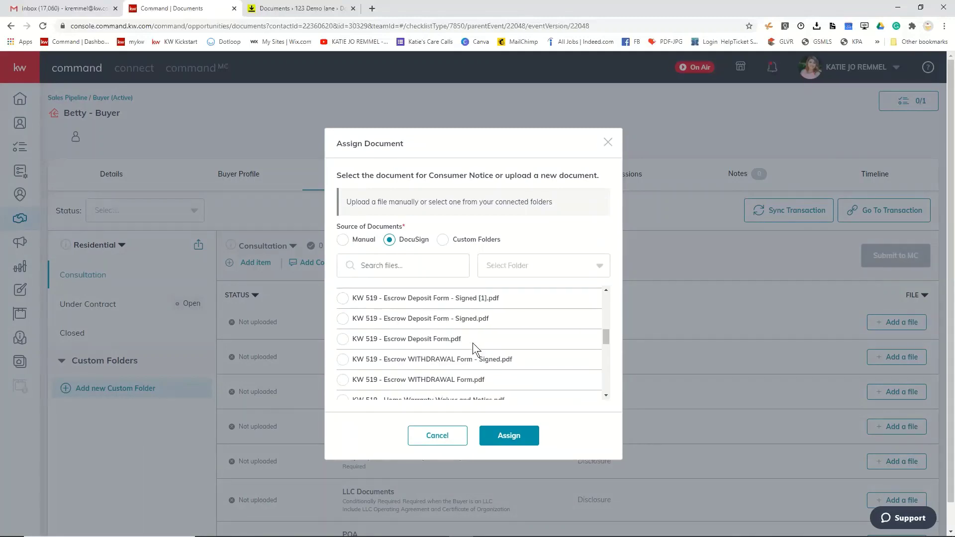
pyautogui.scroll(-3, 472, 342)
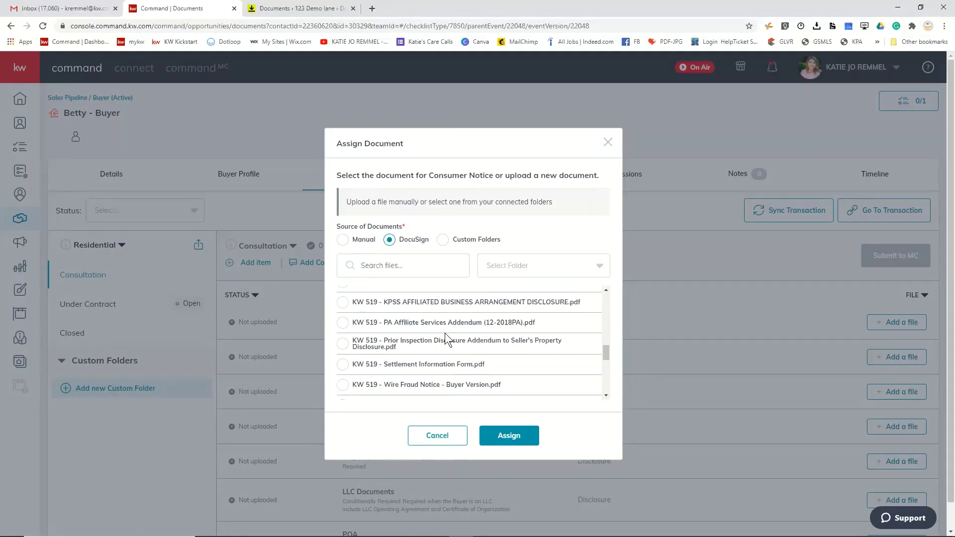
pyautogui.click(499, 265)
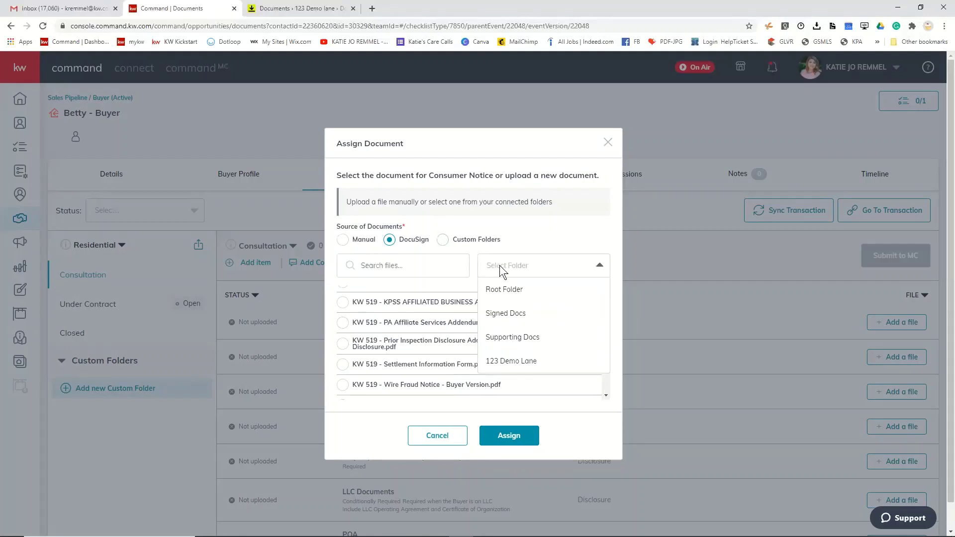
pyautogui.click(506, 314)
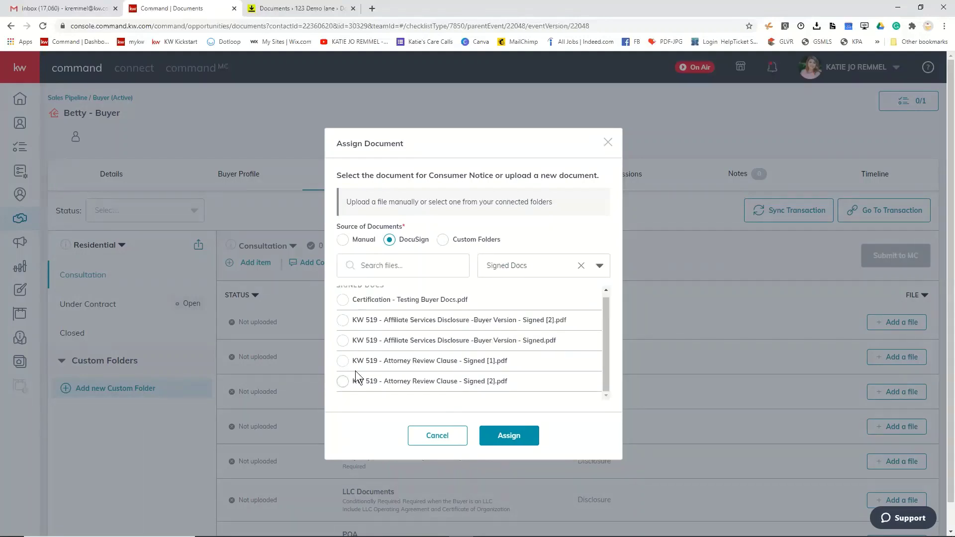
pyautogui.click(342, 300)
pyautogui.click(343, 321)
pyautogui.click(608, 142)
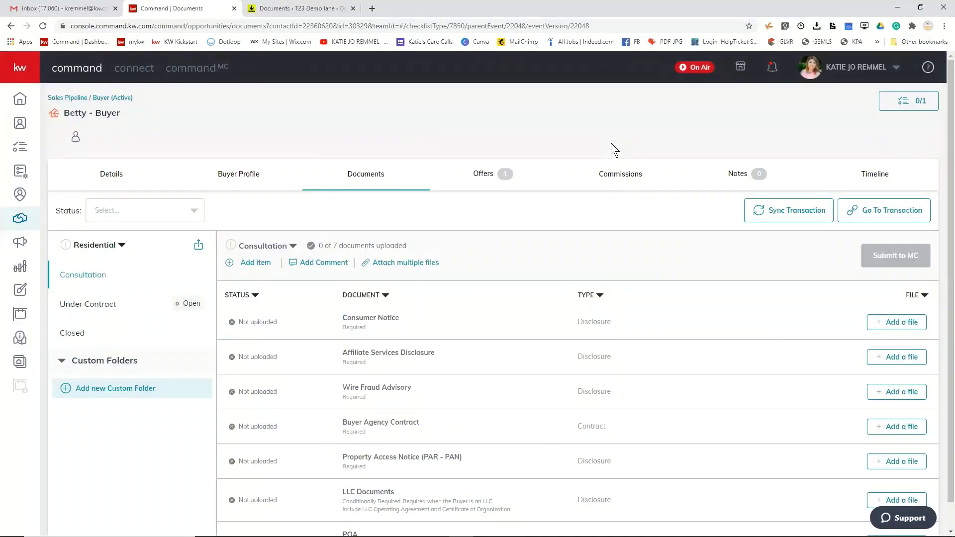
pyautogui.click(309, 9)
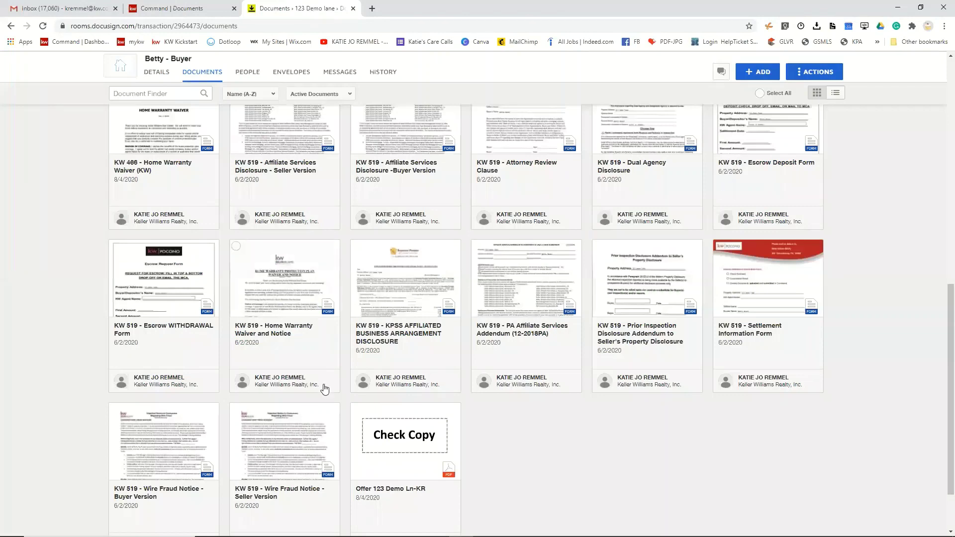
pyautogui.scroll(-2, 403, 480)
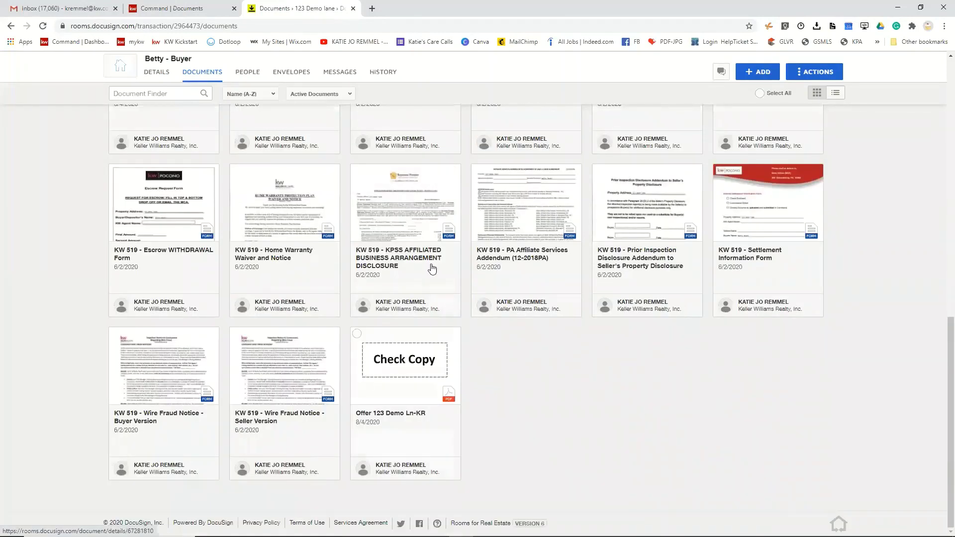
pyautogui.click(419, 403)
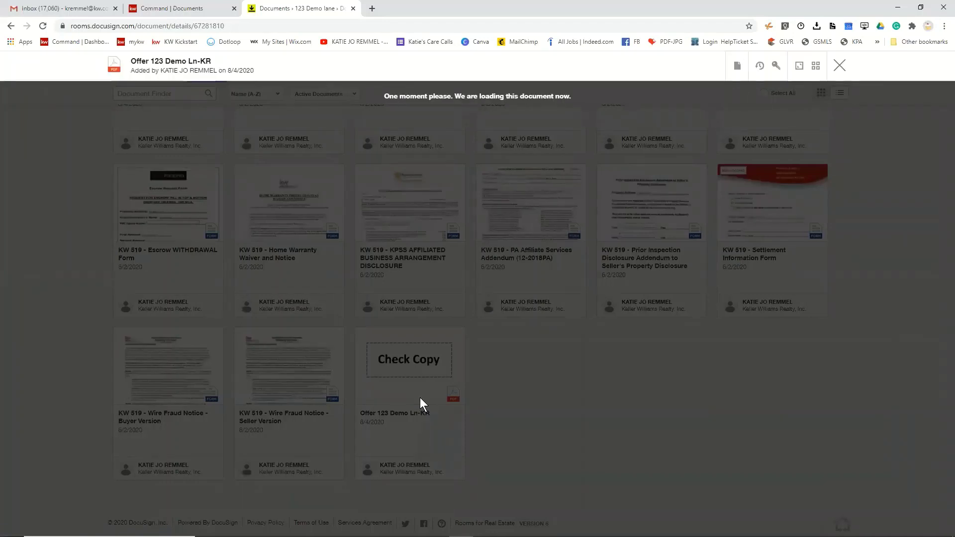
pyautogui.scroll(-15, 420, 395)
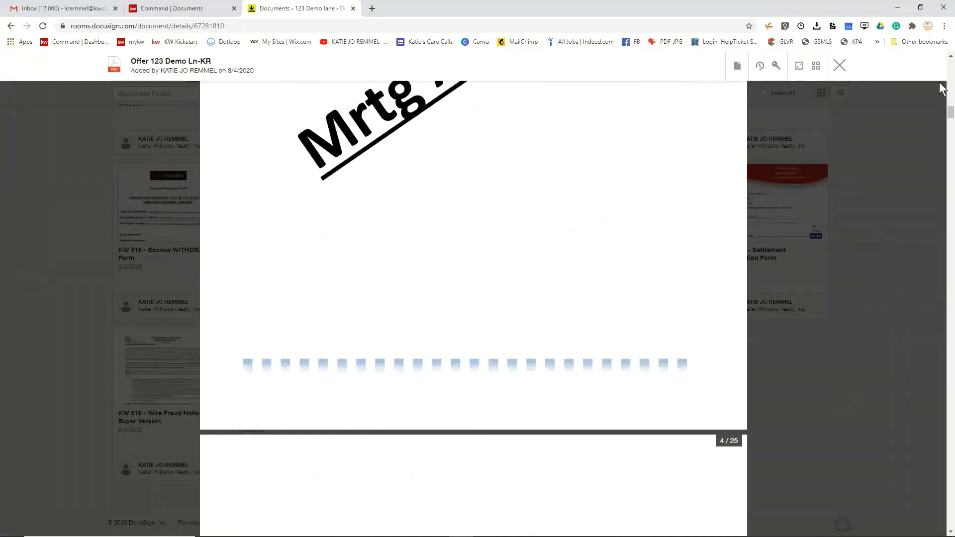
pyautogui.moveTo(945, 112); pyautogui.dragTo(940, 535)
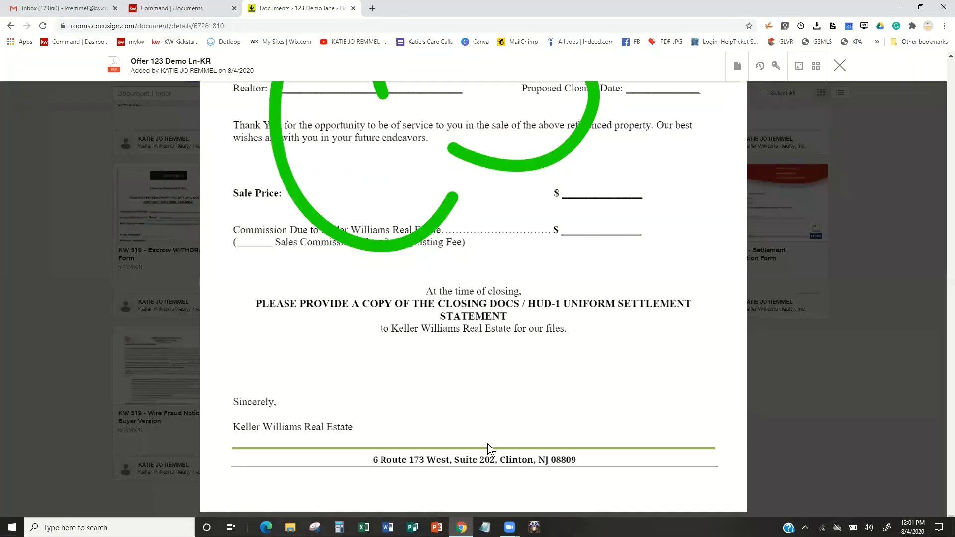
pyautogui.click(839, 65)
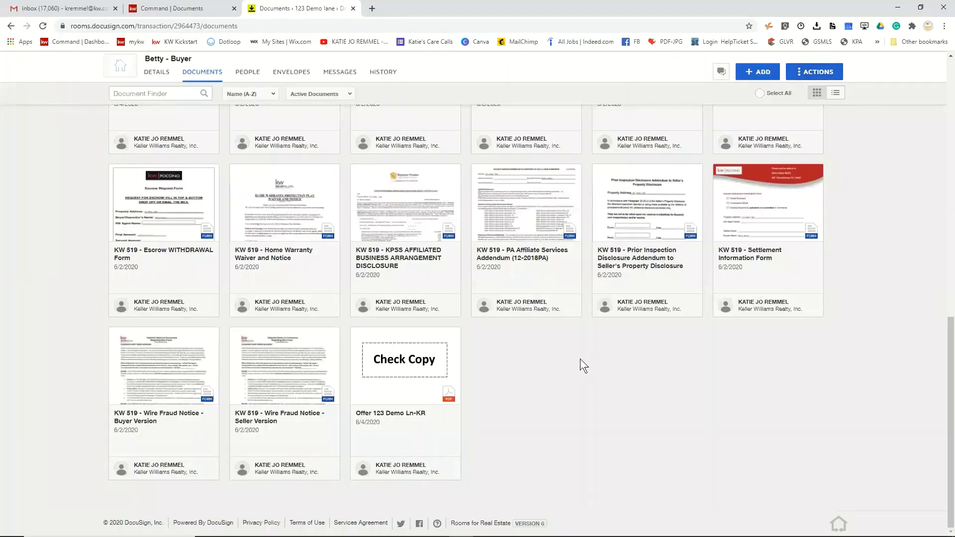
pyautogui.scroll(8, 580, 359)
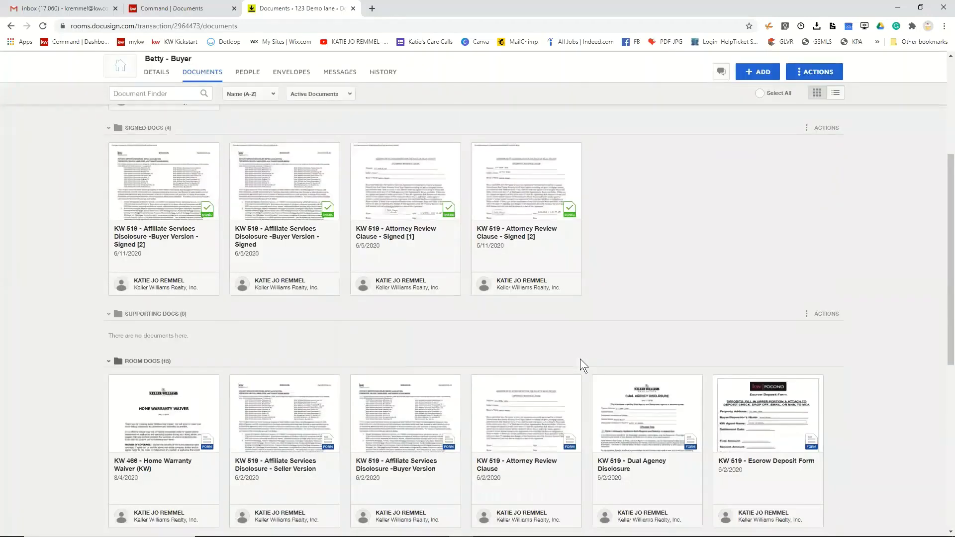
pyautogui.scroll(-8, 580, 359)
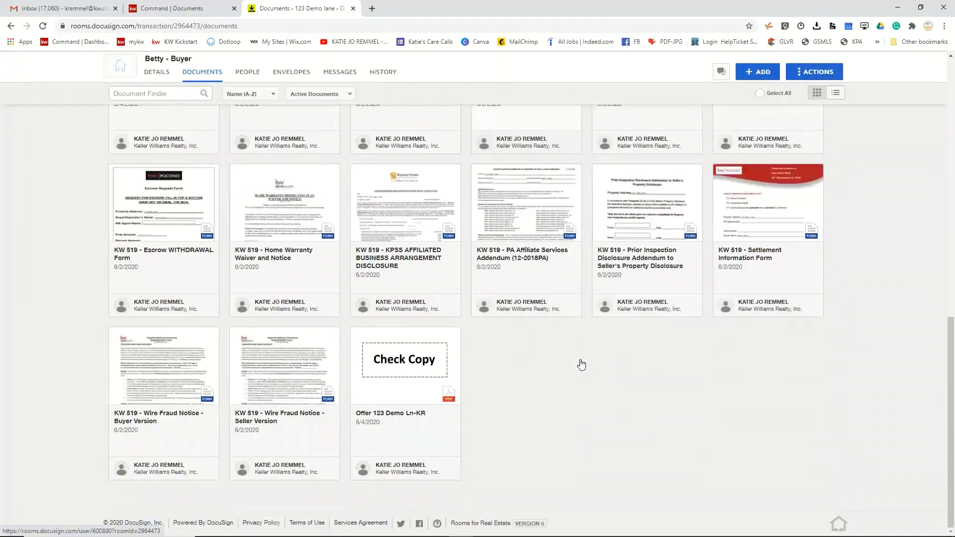
pyautogui.scroll(10, 580, 359)
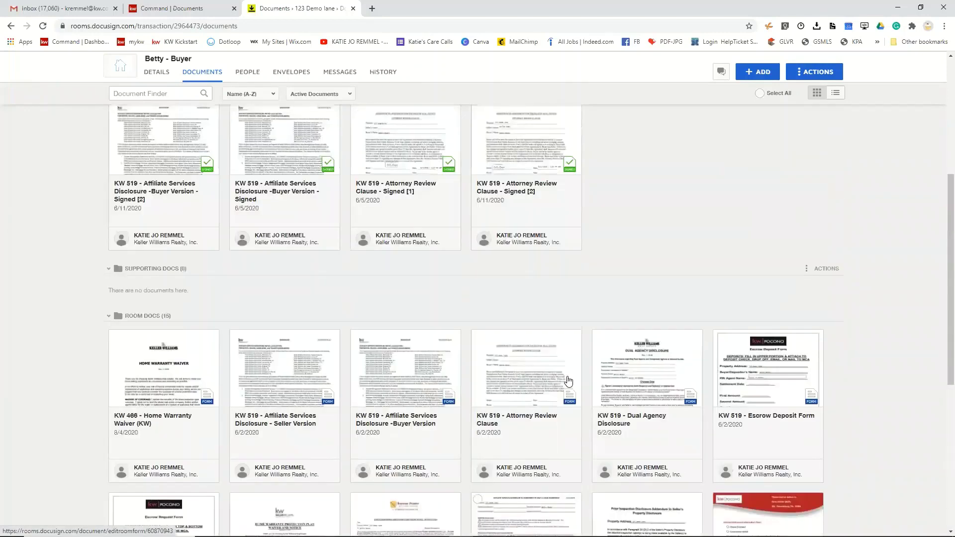
pyautogui.scroll(2, 569, 381)
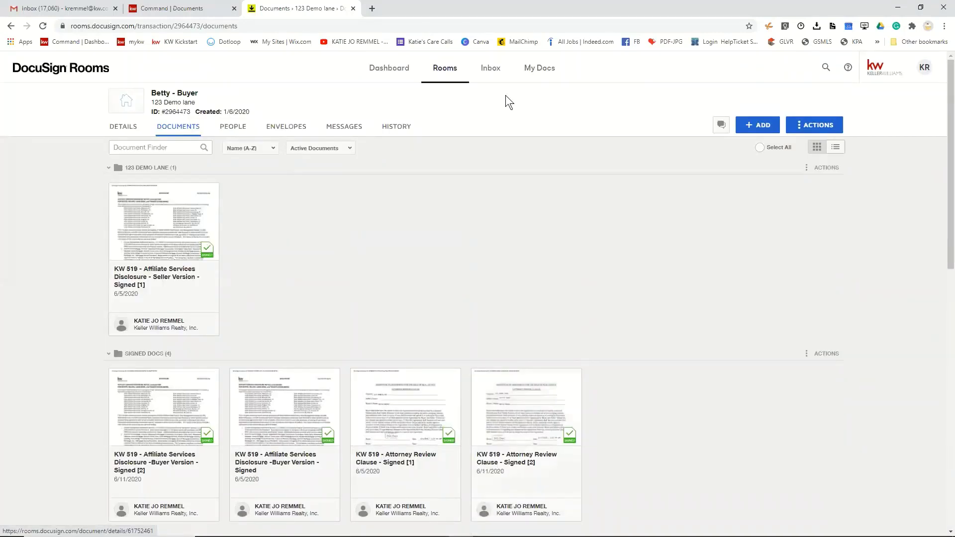
# - Check the empty Rooms inbox, then read Gmail's Rooms inbound document notification
pyautogui.click(489, 75)
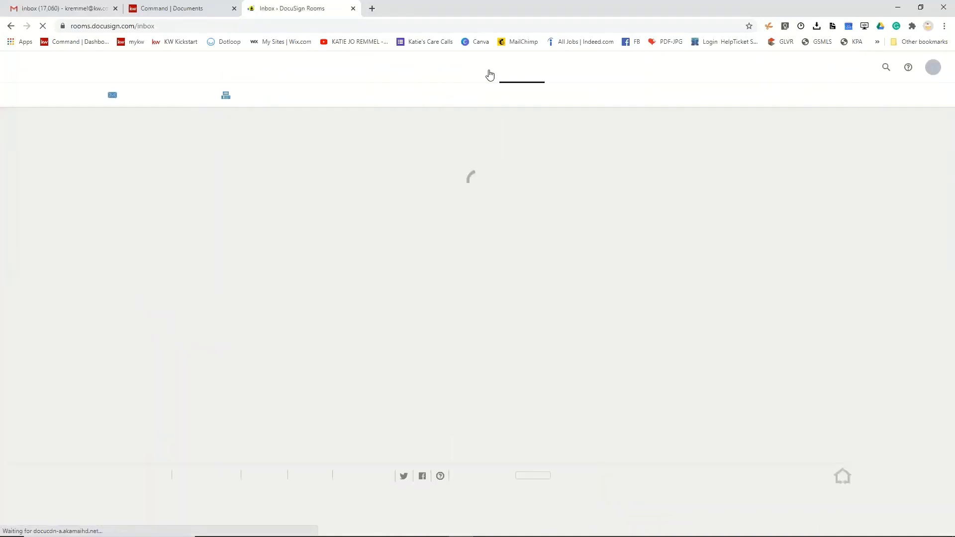
pyautogui.click(58, 8)
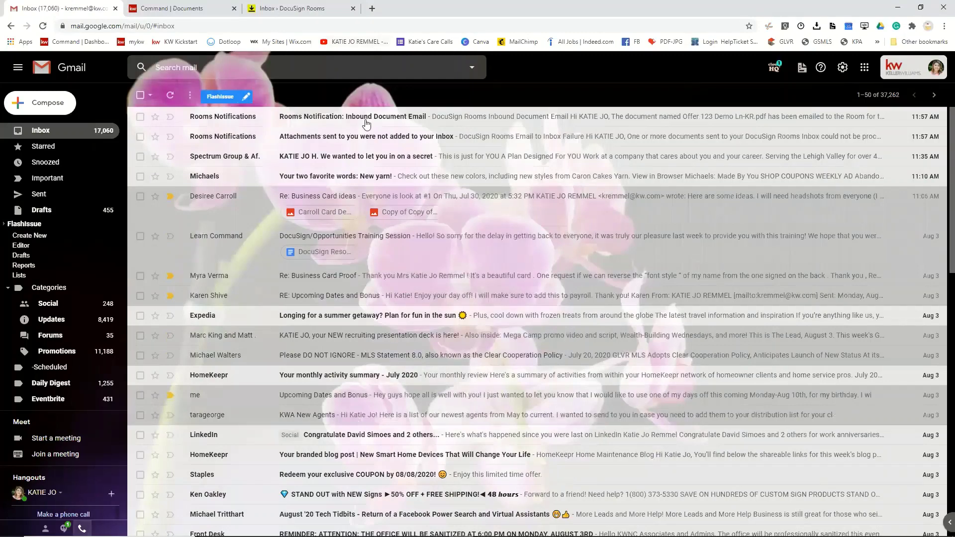
pyautogui.click(362, 122)
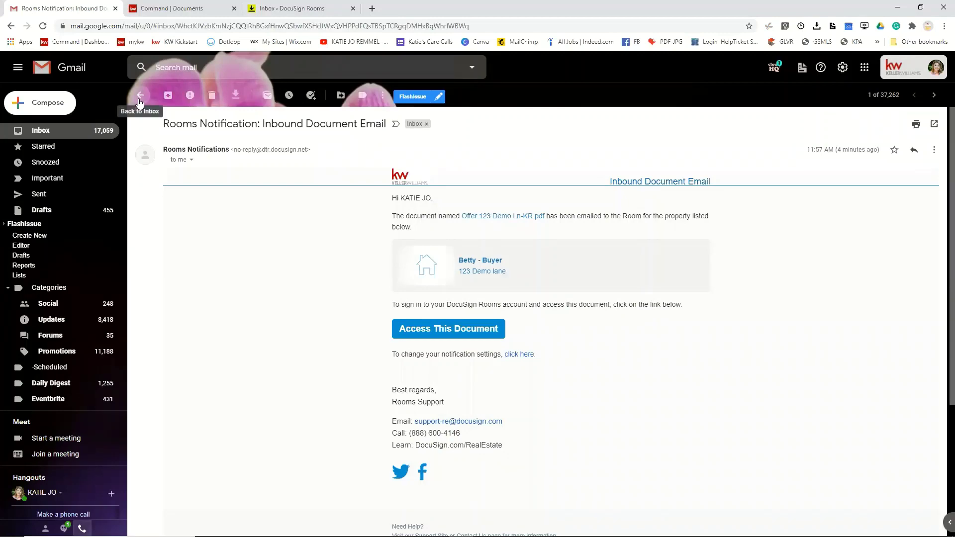
pyautogui.click(139, 103)
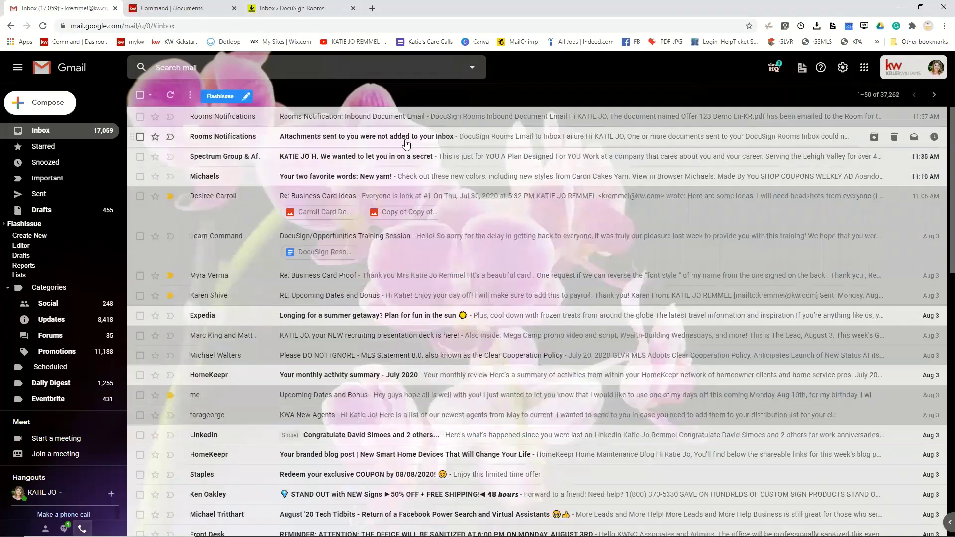
# - Read the attachments-not-added notification, then return to the DocuSign Rooms inbox
pyautogui.click(405, 142)
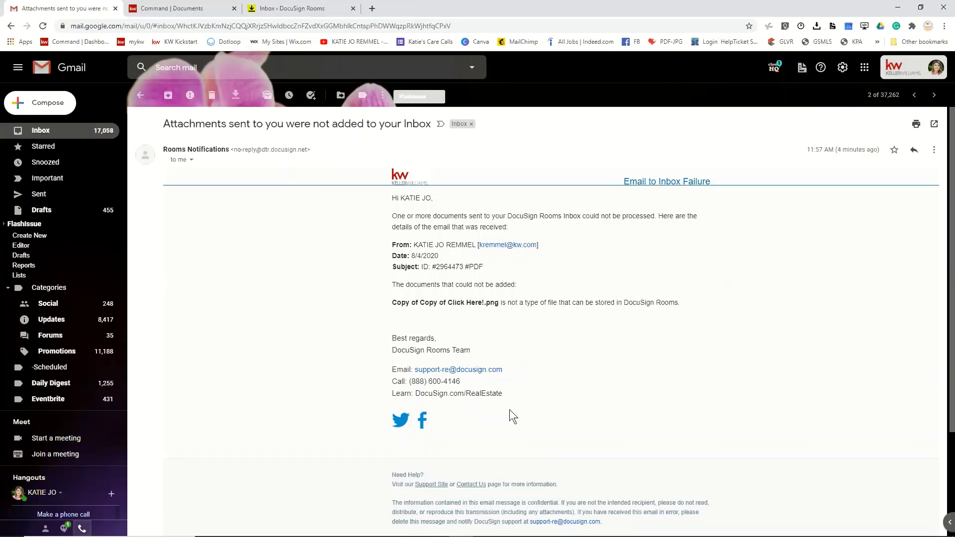
pyautogui.scroll(-4, 509, 409)
pyautogui.scroll(4, 510, 404)
pyautogui.scroll(-3, 516, 357)
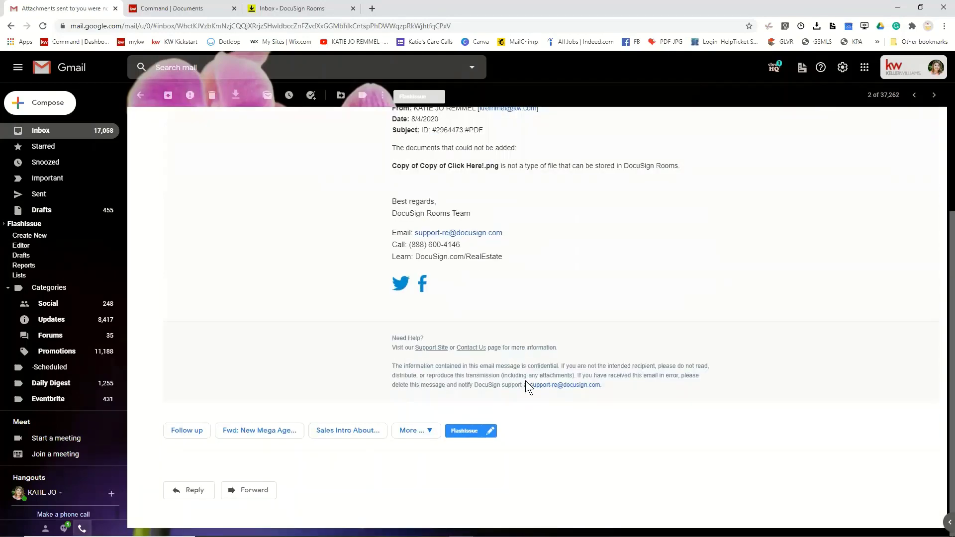
pyautogui.scroll(3, 525, 381)
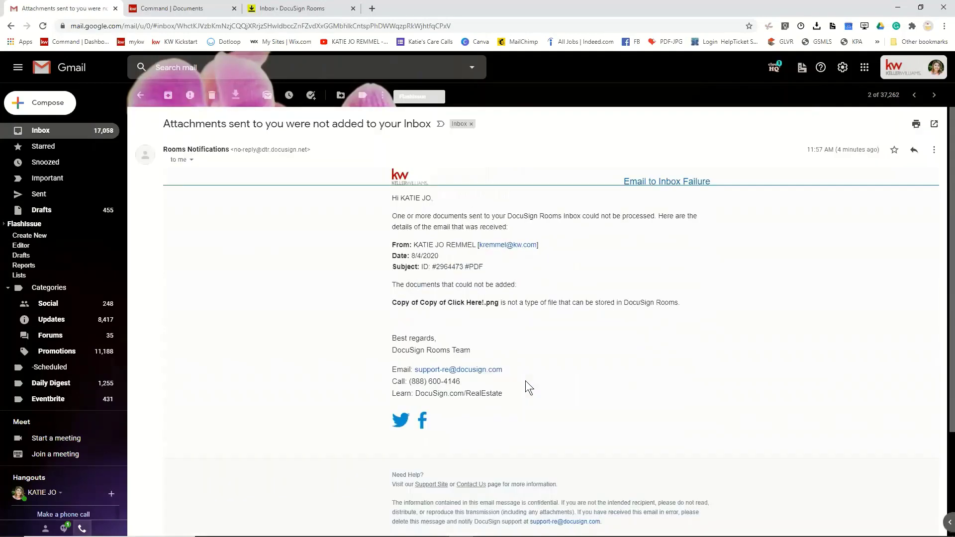
pyautogui.click(140, 95)
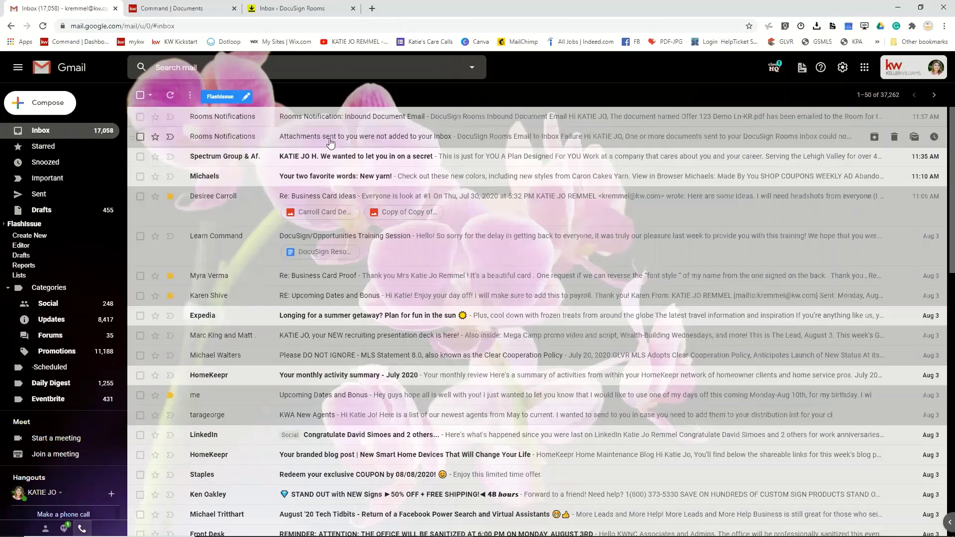
pyautogui.click(302, 8)
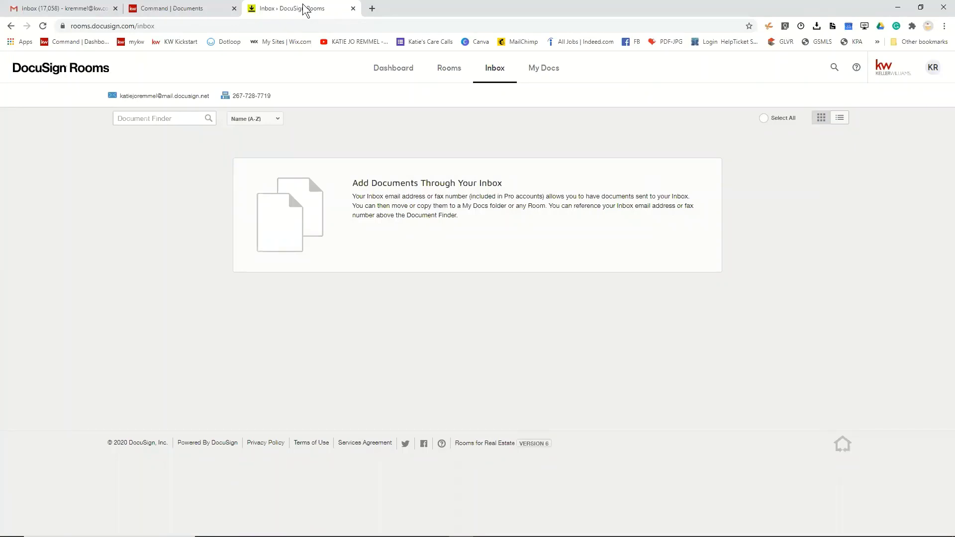
# - Open the Betty - Buyer room from Rooms and list its four completed envelopes and one draft
pyautogui.click(455, 73)
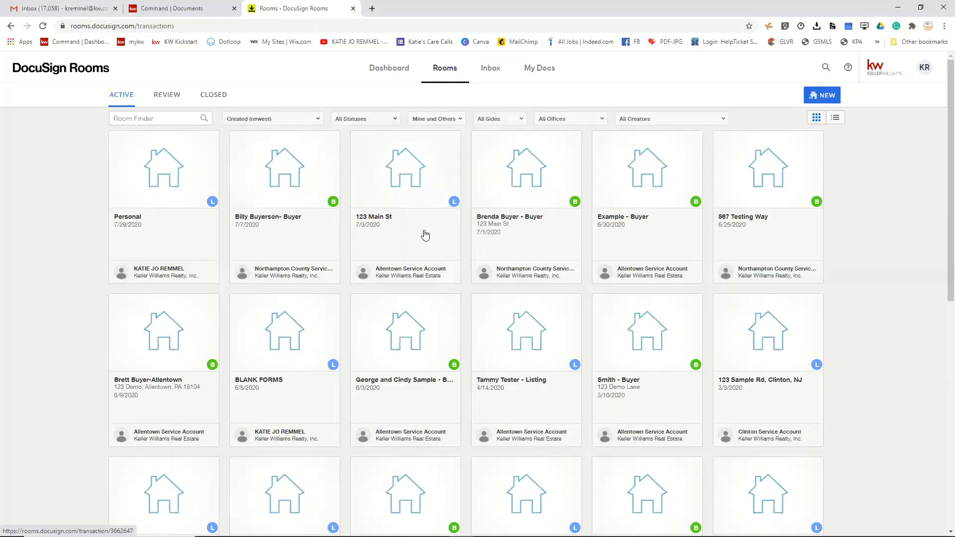
pyautogui.scroll(-3, 445, 378)
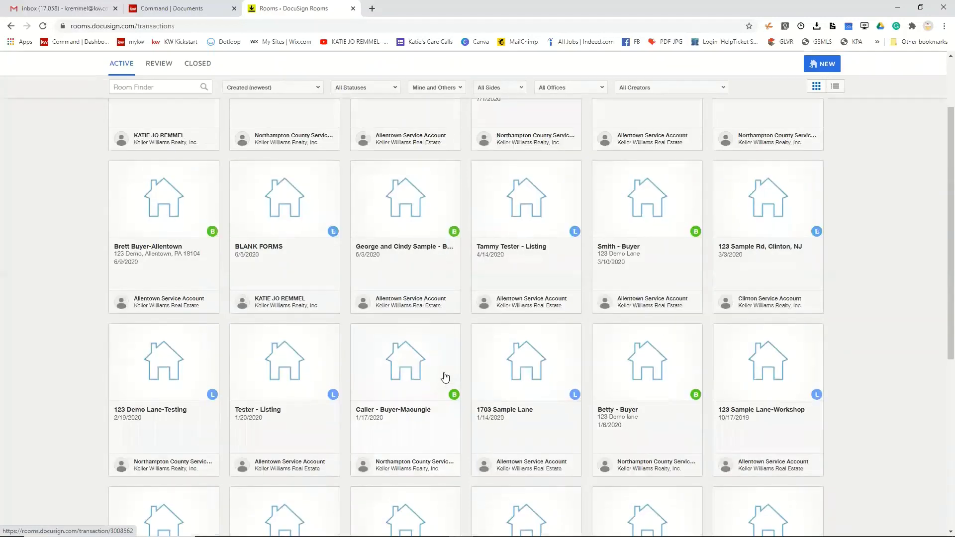
pyautogui.scroll(-2, 445, 378)
pyautogui.click(632, 317)
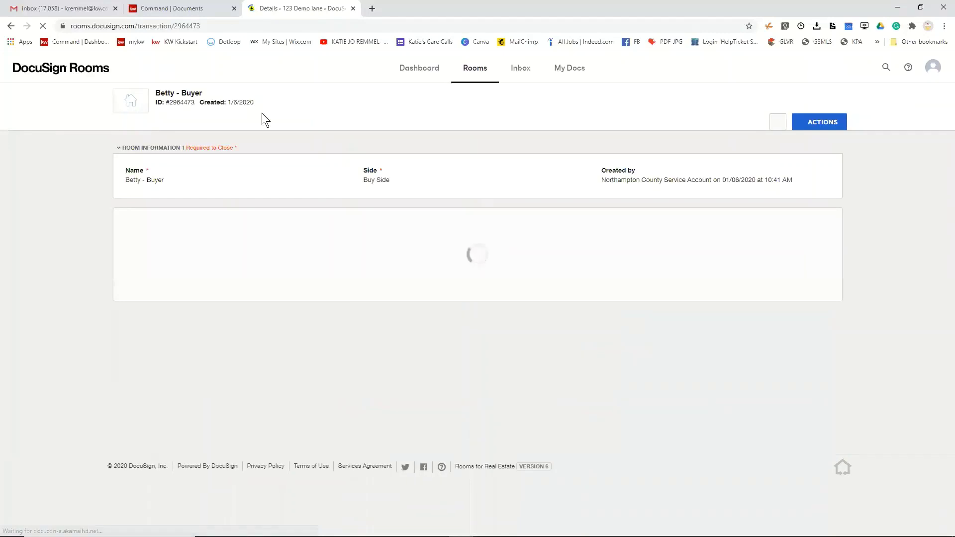
pyautogui.click(286, 127)
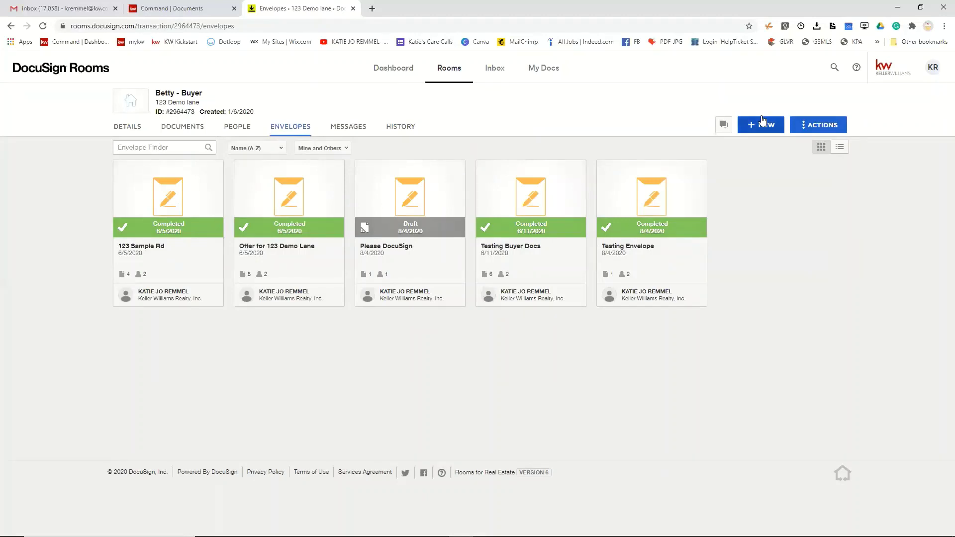
# - Use the KR profile menu to switch from Rooms to the DocuSign eSignature Home page
pyautogui.click(934, 73)
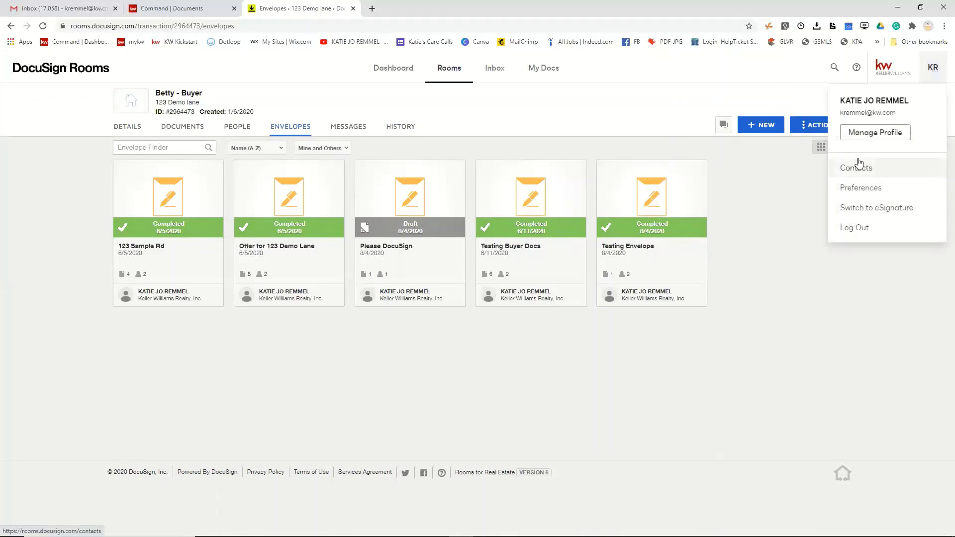
pyautogui.click(863, 210)
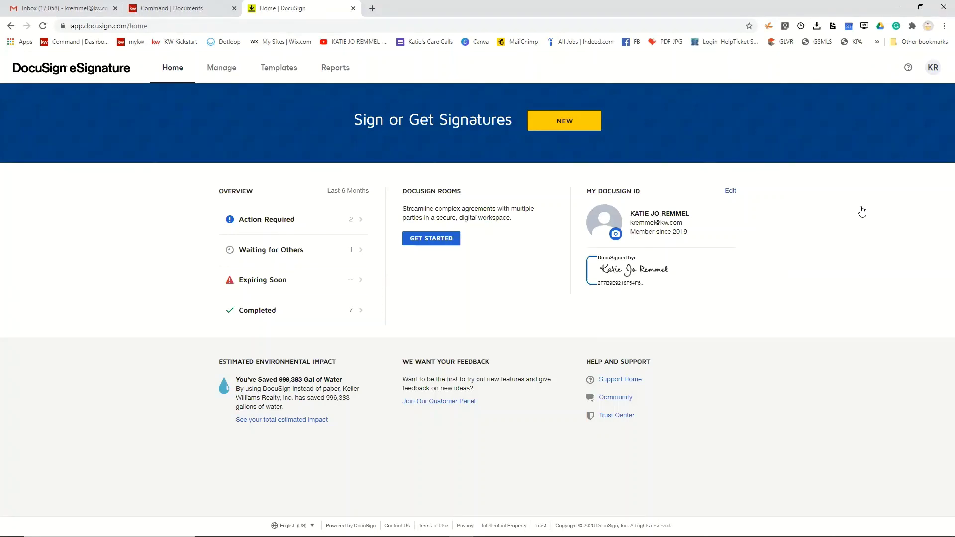
# - Under Manage, review the Sent, Drafts and Deleted envelope folders, then return to the Inbox
pyautogui.click(225, 72)
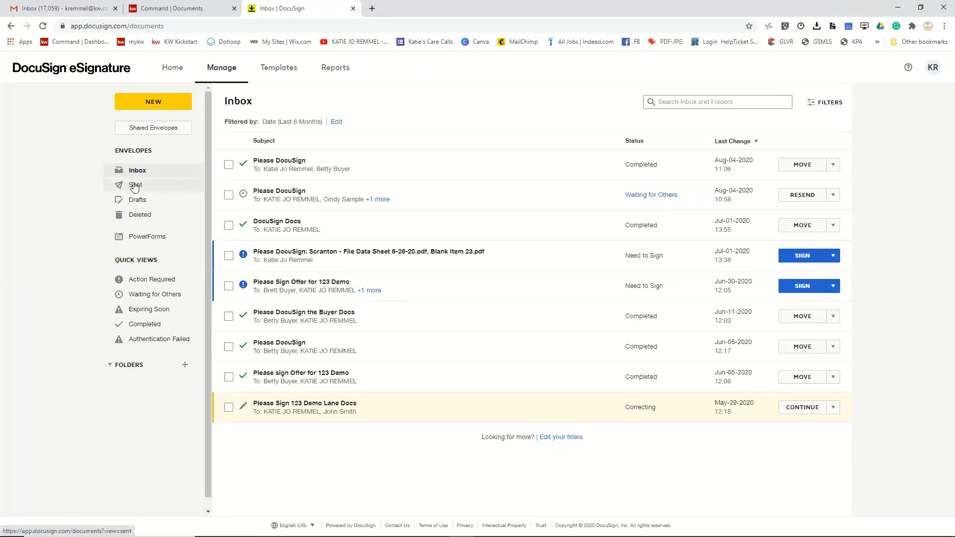
pyautogui.click(140, 188)
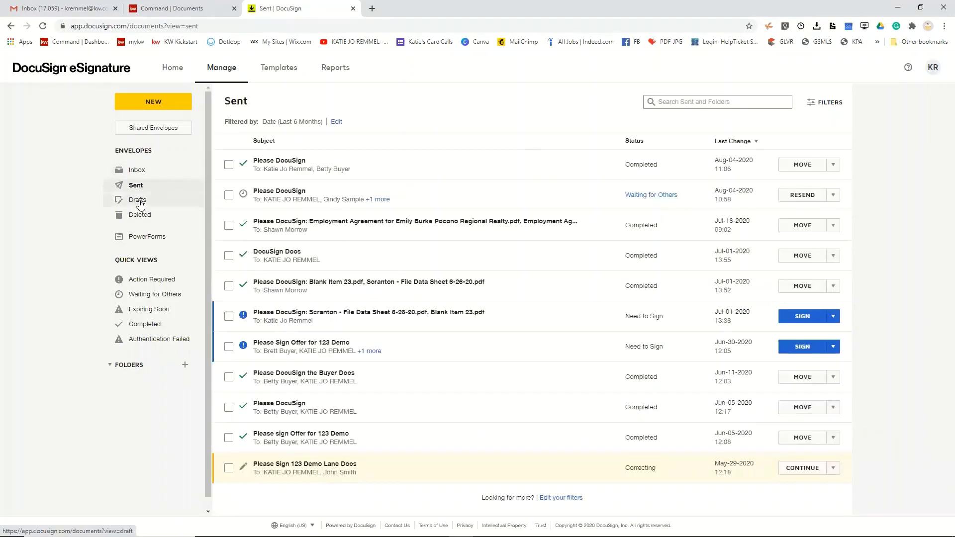
pyautogui.click(140, 200)
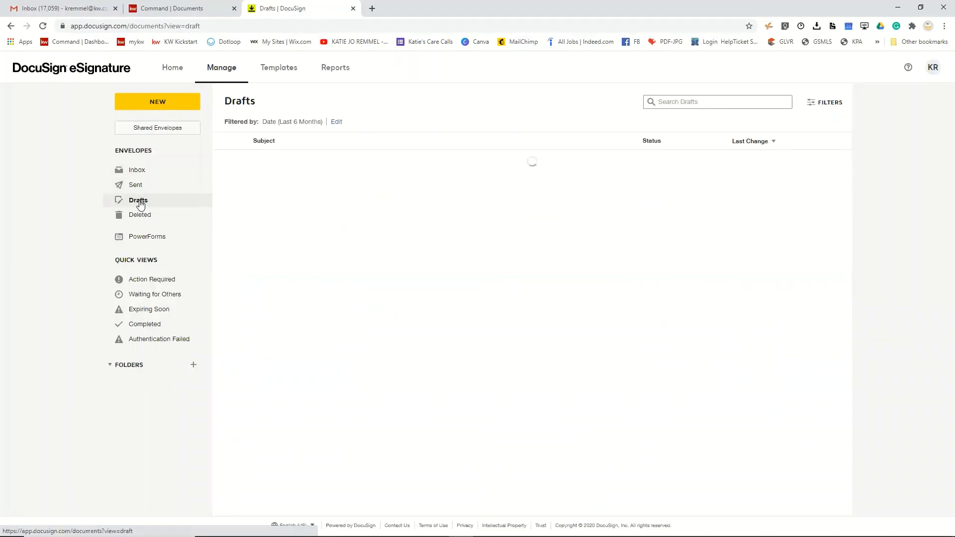
pyautogui.click(144, 220)
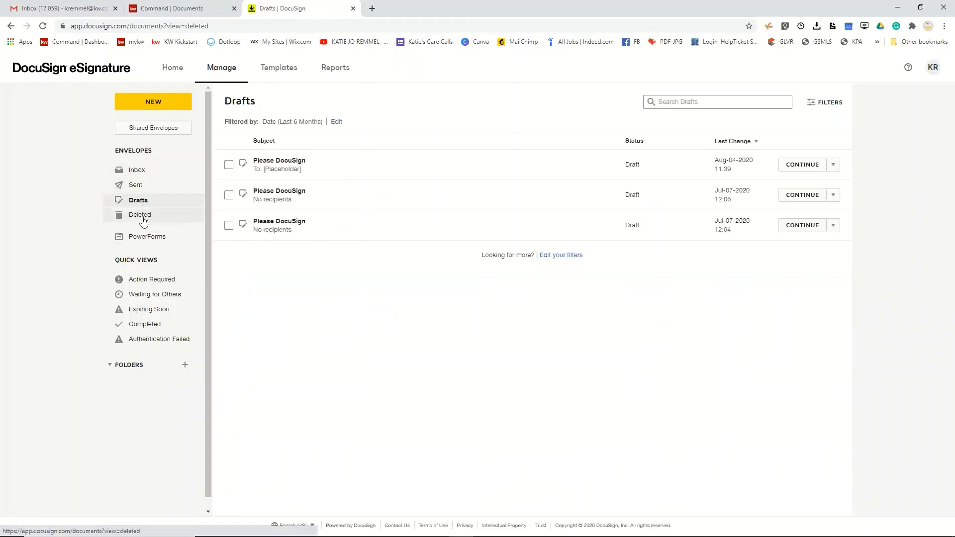
pyautogui.click(148, 175)
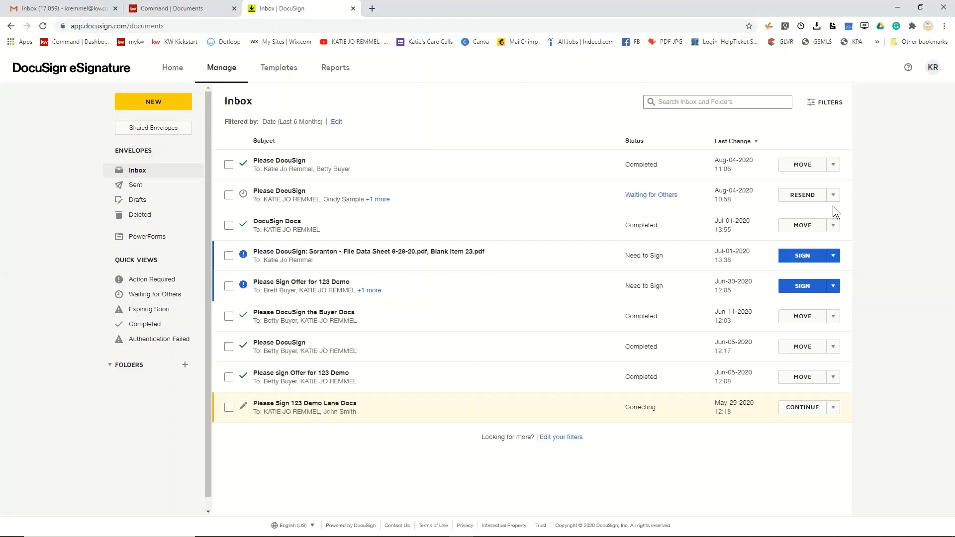
# - Switch from eSignature to DocuSign Rooms and open the buyer's recently viewed room
pyautogui.click(933, 68)
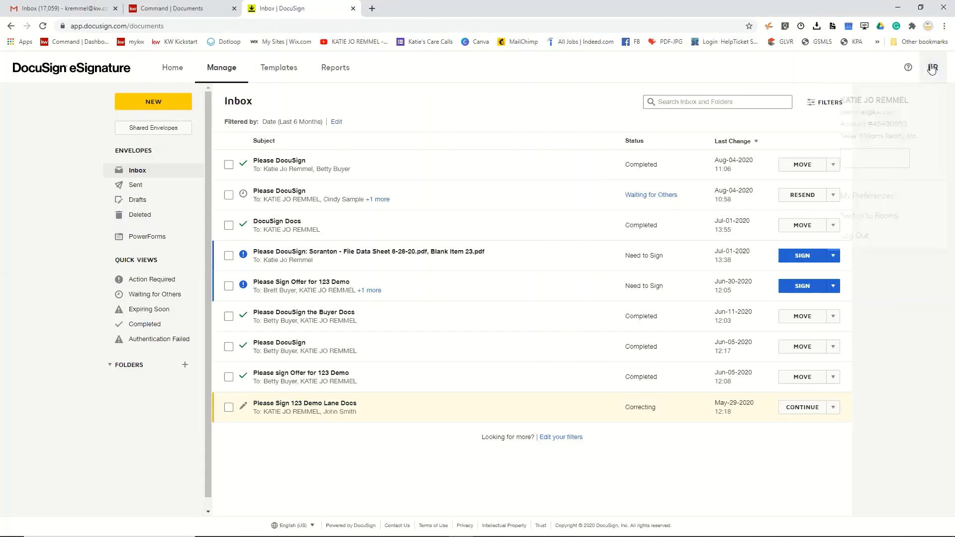
pyautogui.click(844, 216)
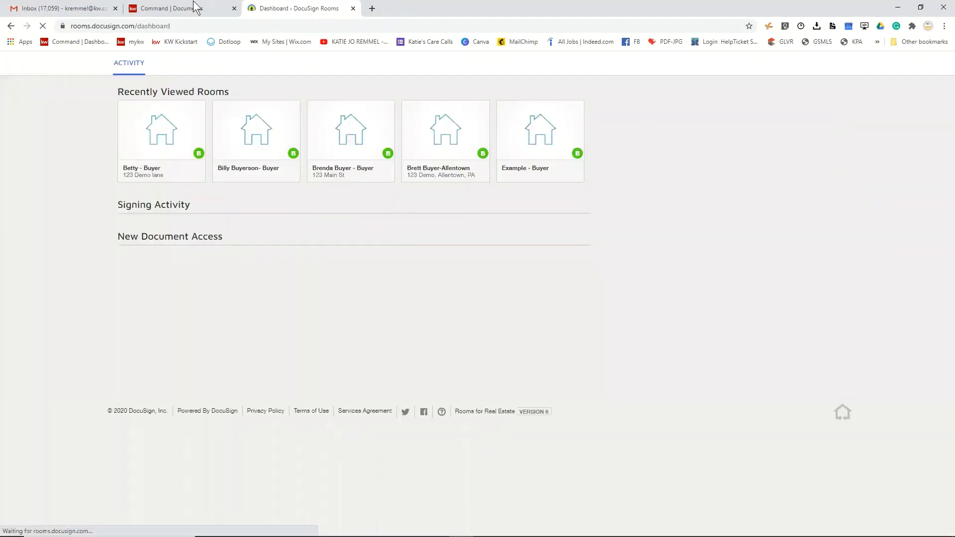
pyautogui.click(168, 185)
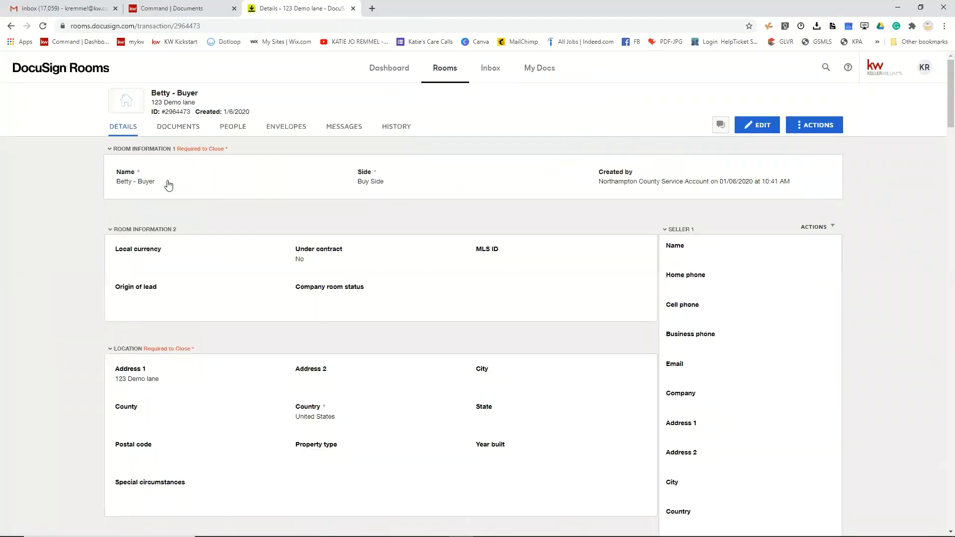
# - Start an envelope from the room's KW 519 Affiliate Services Disclosure - Seller Version document
pyautogui.click(194, 131)
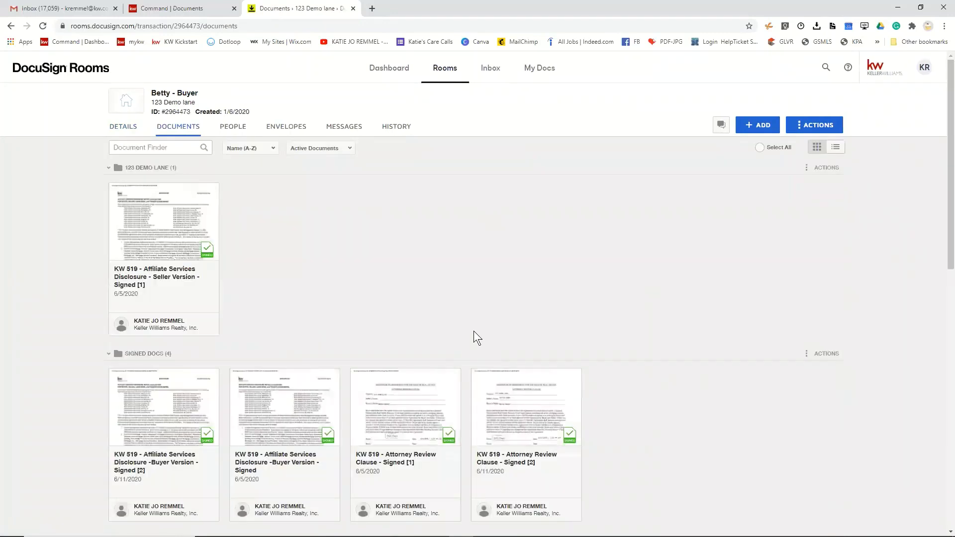
pyautogui.scroll(-6, 654, 478)
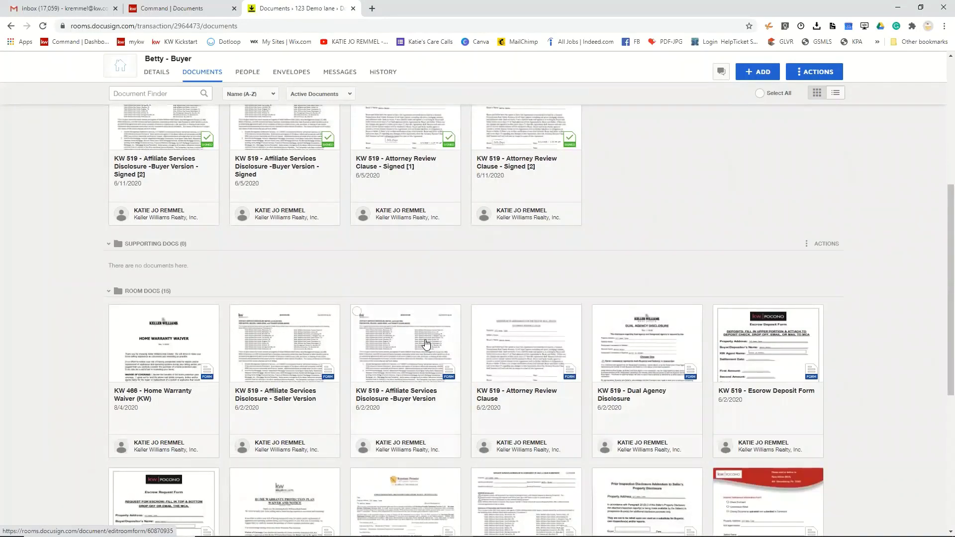
pyautogui.scroll(-1, 426, 344)
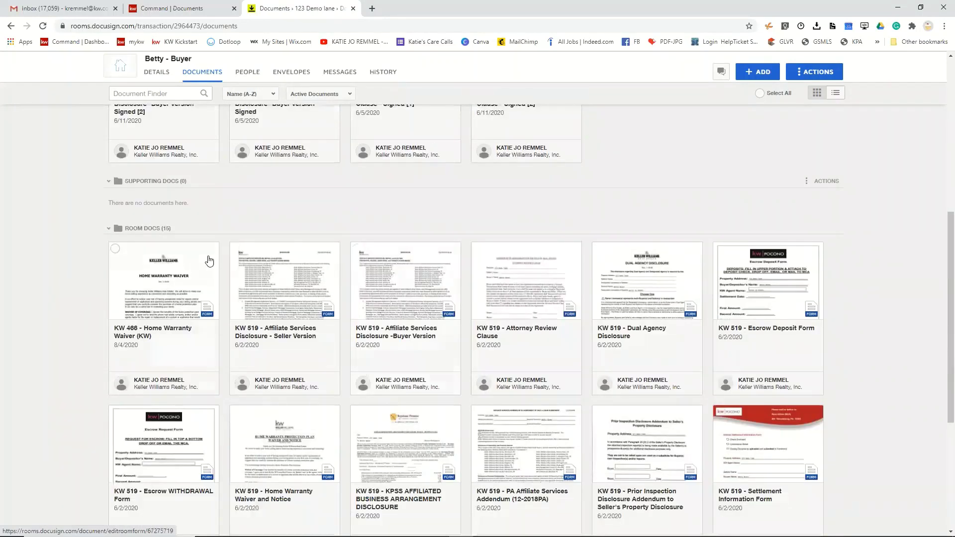
pyautogui.click(235, 248)
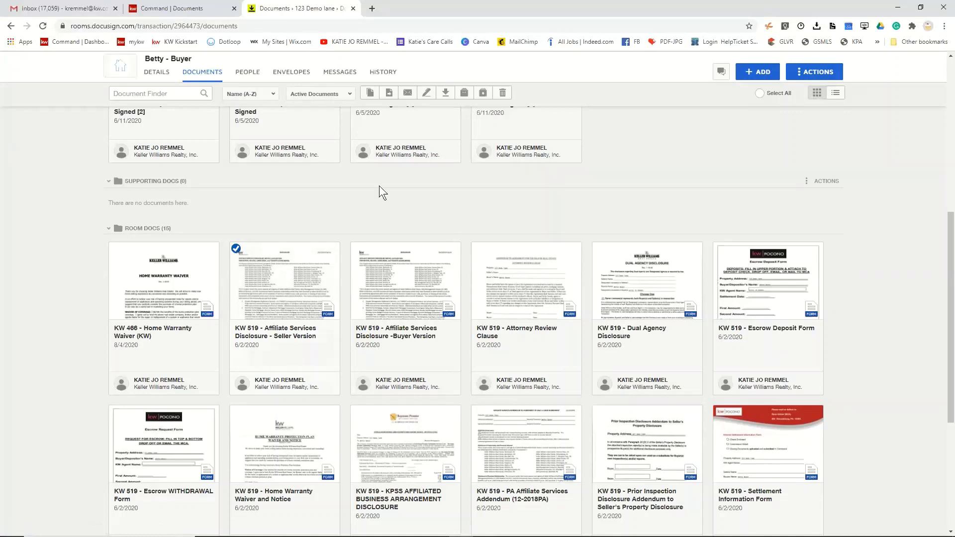
pyautogui.click(426, 94)
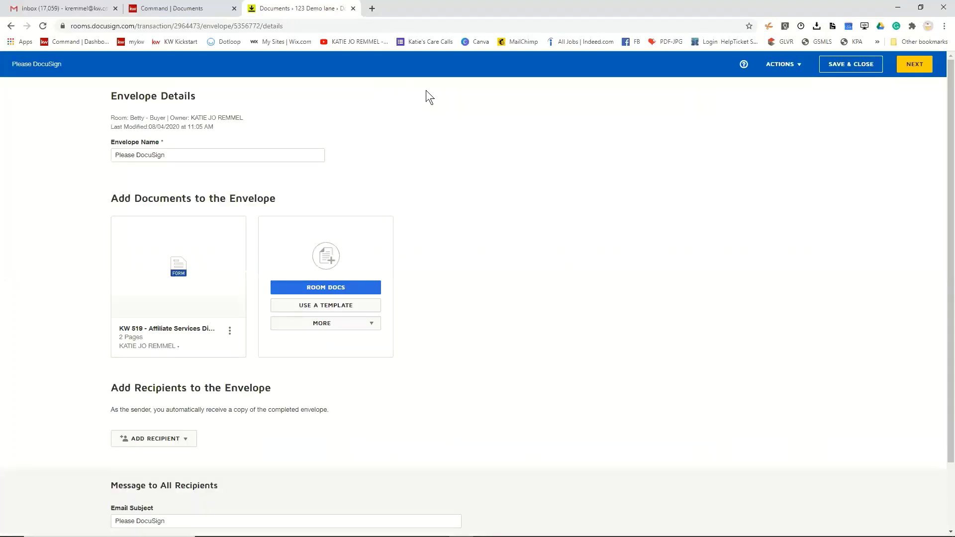
# - Replace the envelope name 'Please DocuSign' with 'ASD 123' followed by the buyer's name
pyautogui.click(176, 152)
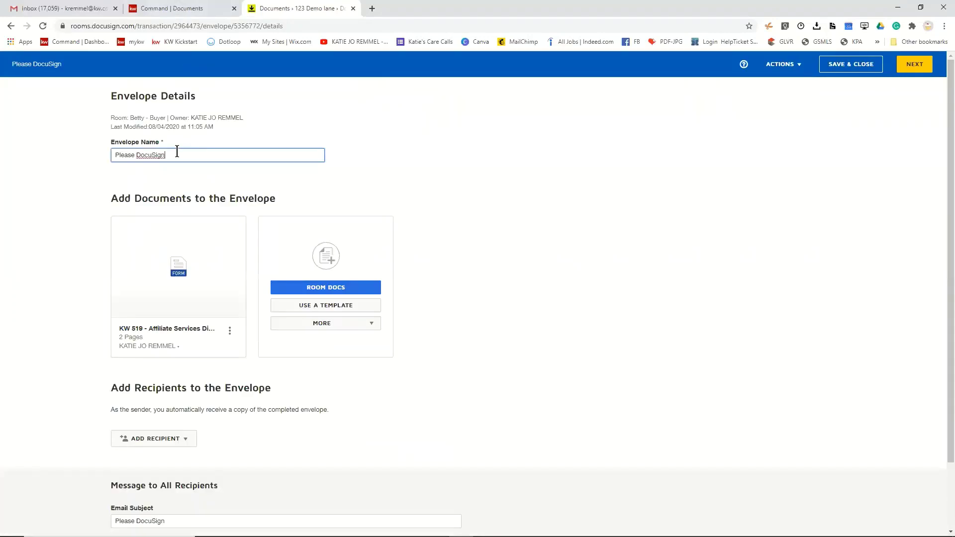
pyautogui.moveTo(177, 151); pyautogui.dragTo(105, 154)
pyautogui.press('BackSpace')
pyautogui.write('ASD 123')
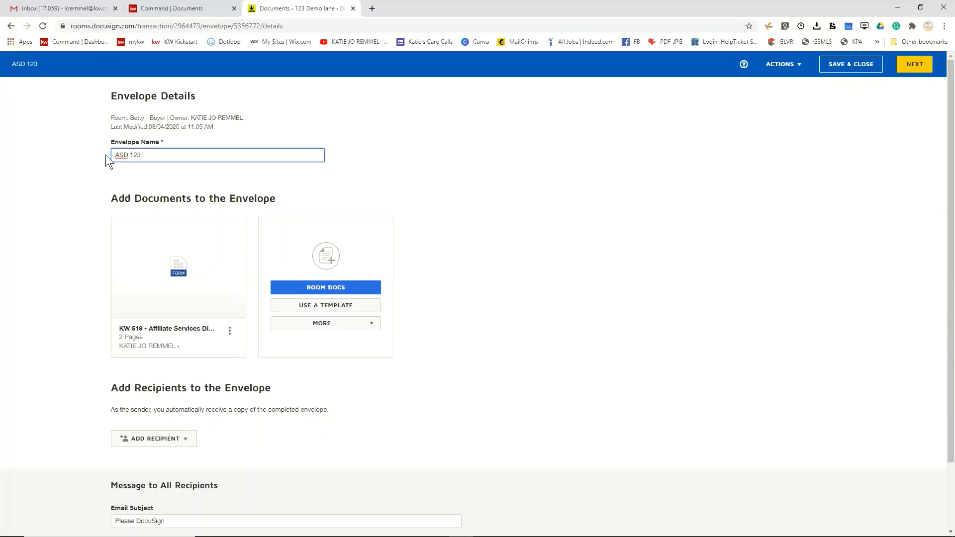
pyautogui.write(' Betty Buyer')
pyautogui.scroll(-2, 459, 227)
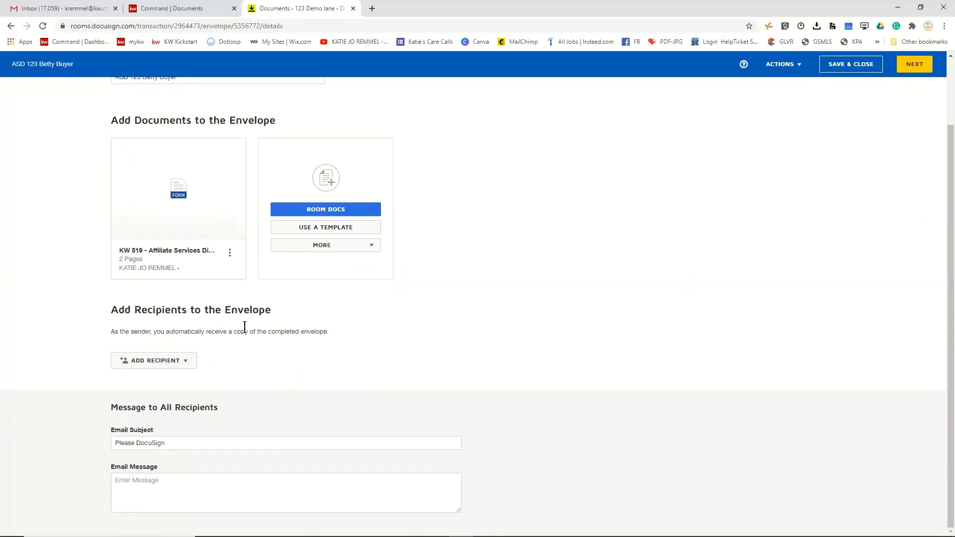
# - Add pre-tagged roles Seller One (the buyer) and Listing Agent (the agent) as recipients
pyautogui.click(174, 366)
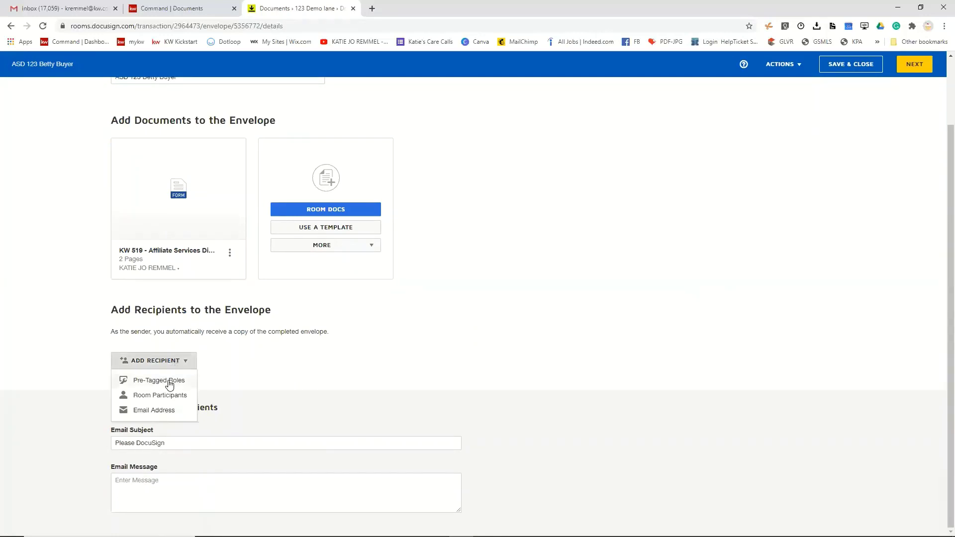
pyautogui.click(168, 381)
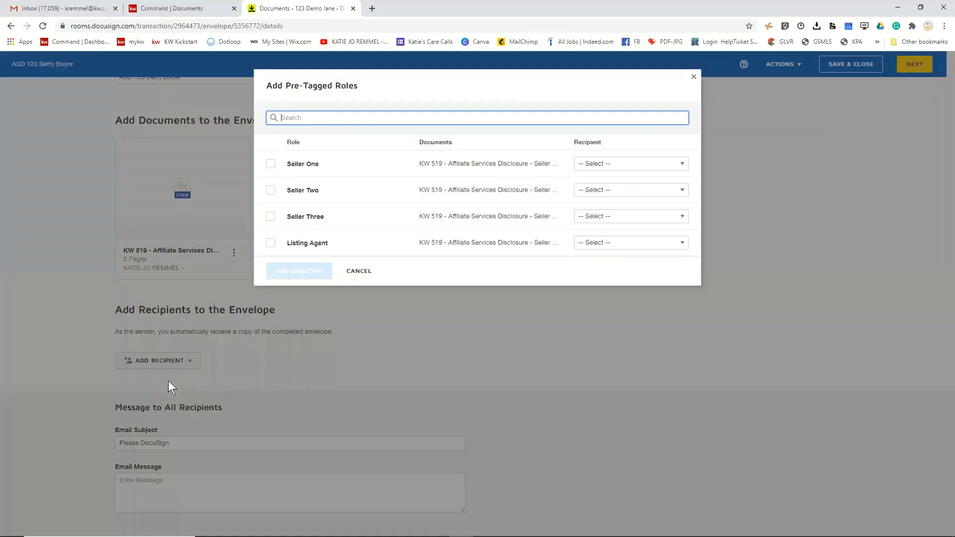
pyautogui.click(271, 166)
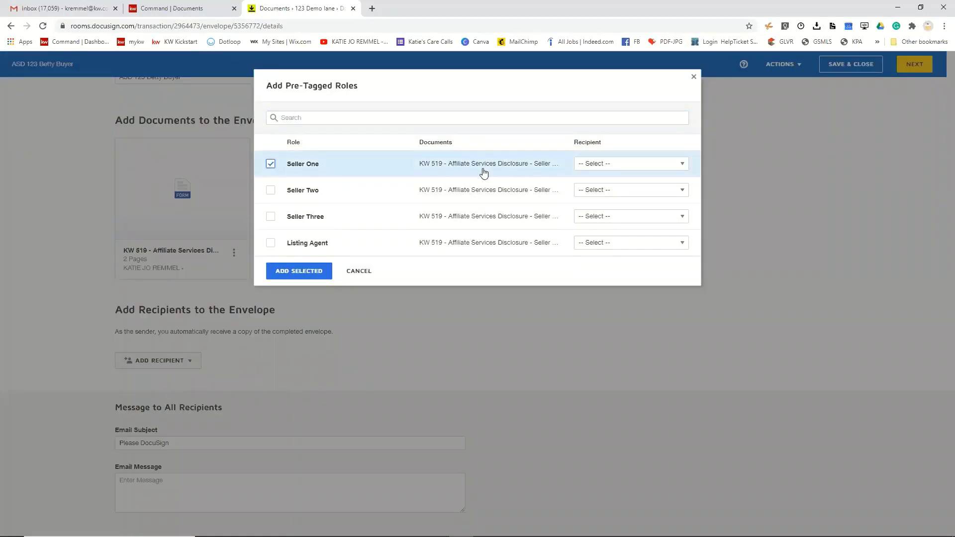
pyautogui.click(620, 167)
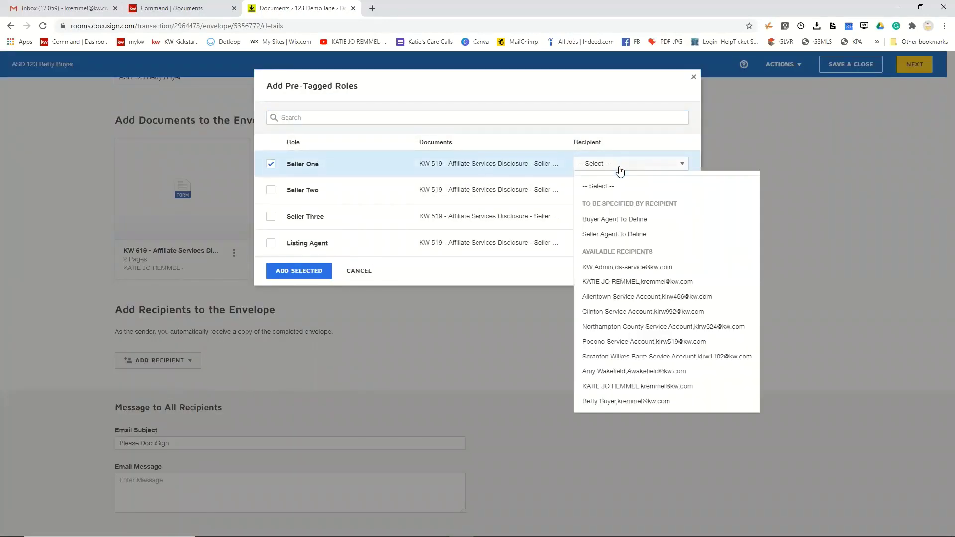
pyautogui.click(621, 402)
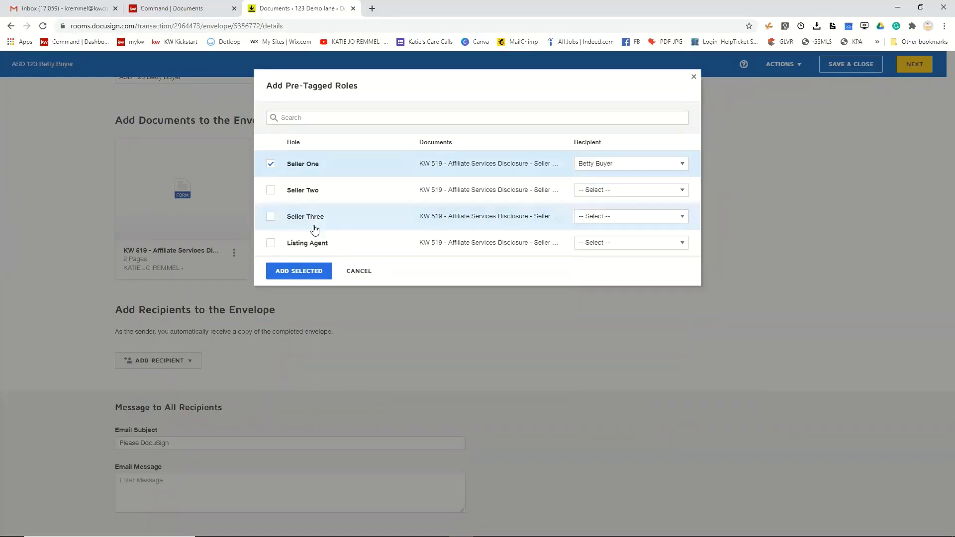
pyautogui.click(271, 245)
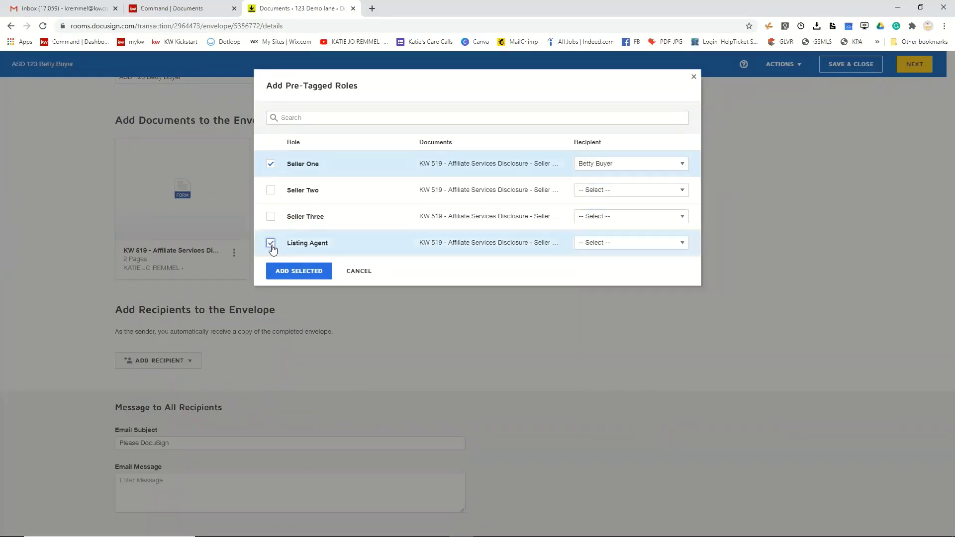
pyautogui.click(652, 247)
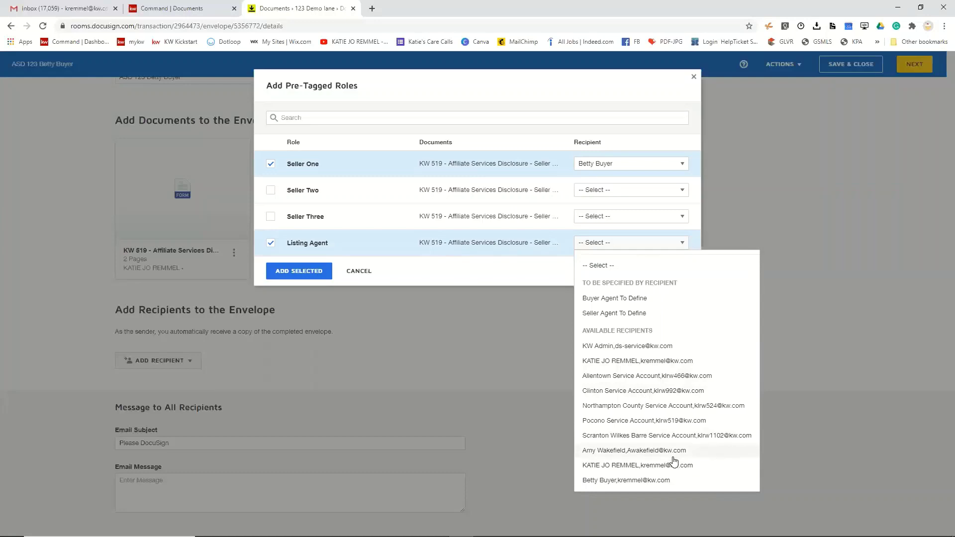
pyautogui.click(649, 361)
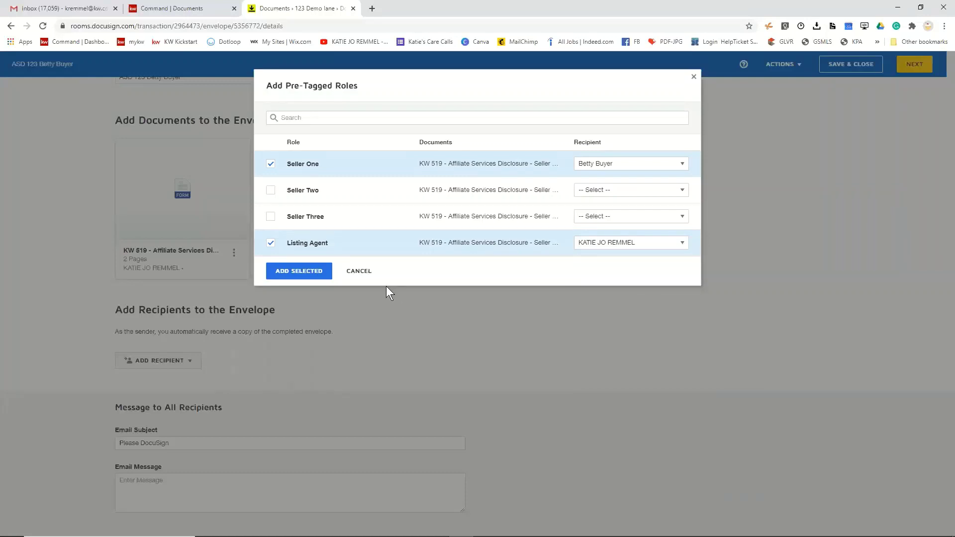
pyautogui.click(290, 271)
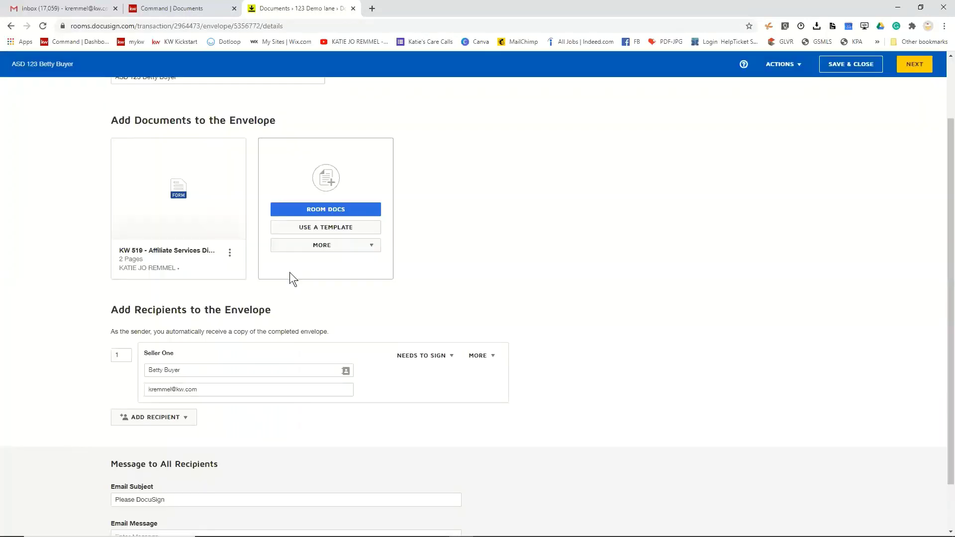
# - Link the Listing Agent recipient to the Agent Owner room contact
pyautogui.scroll(-2, 293, 311)
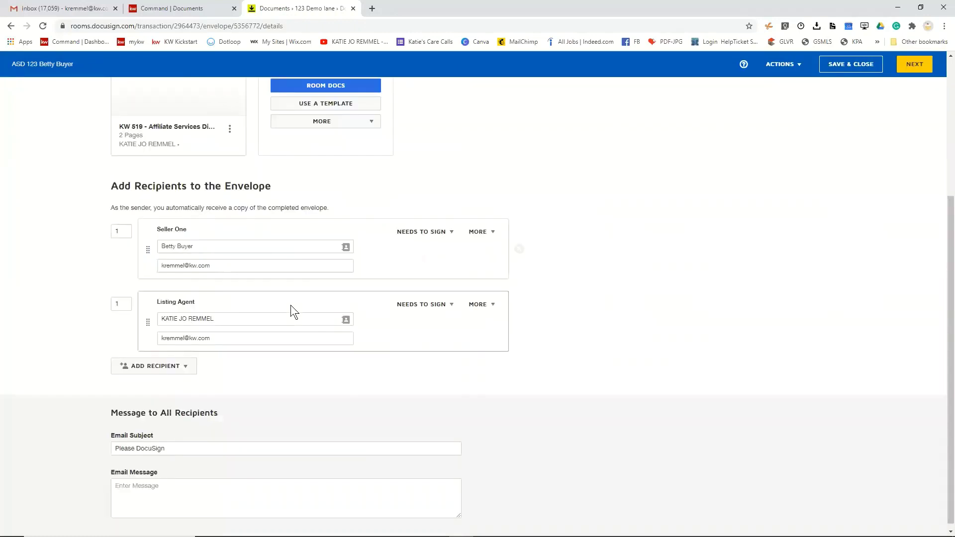
pyautogui.click(346, 314)
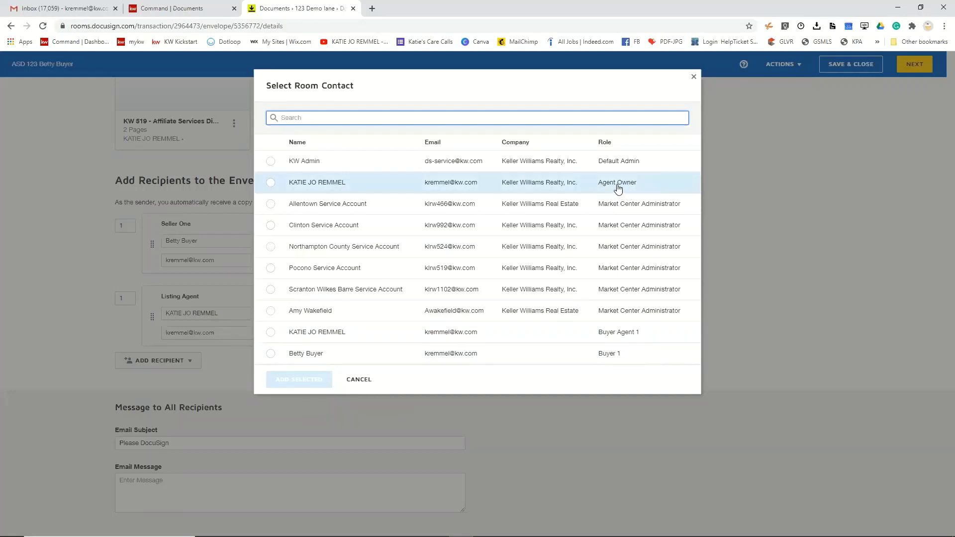
pyautogui.click(270, 184)
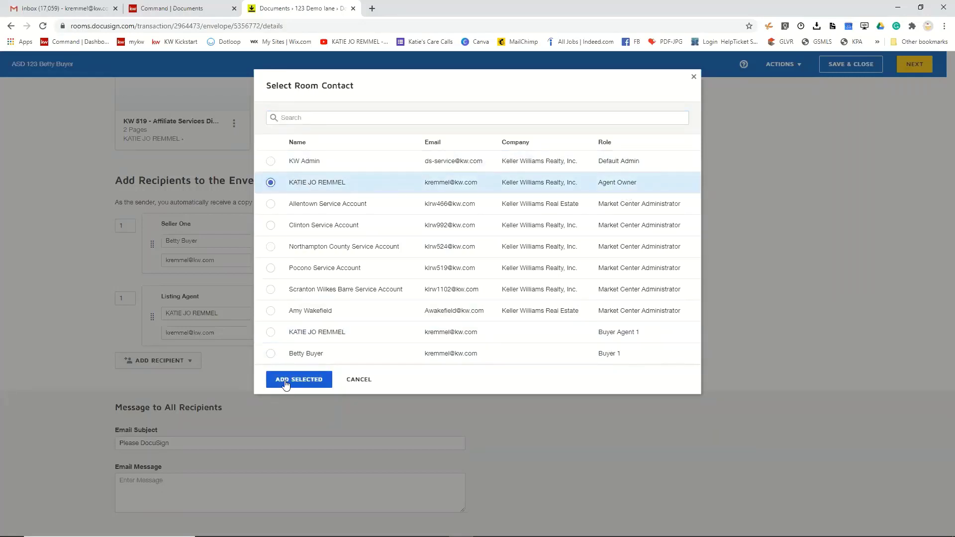
pyautogui.click(286, 381)
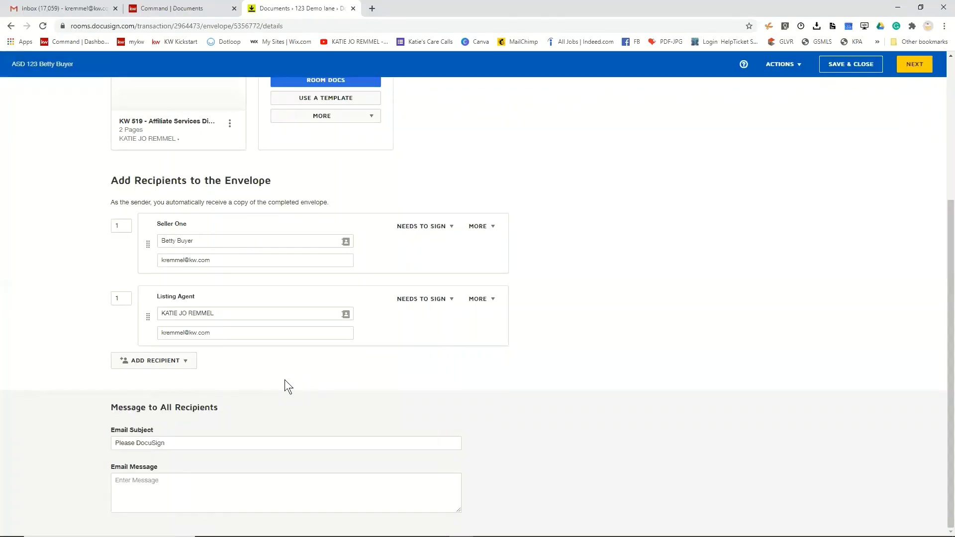
pyautogui.click(345, 316)
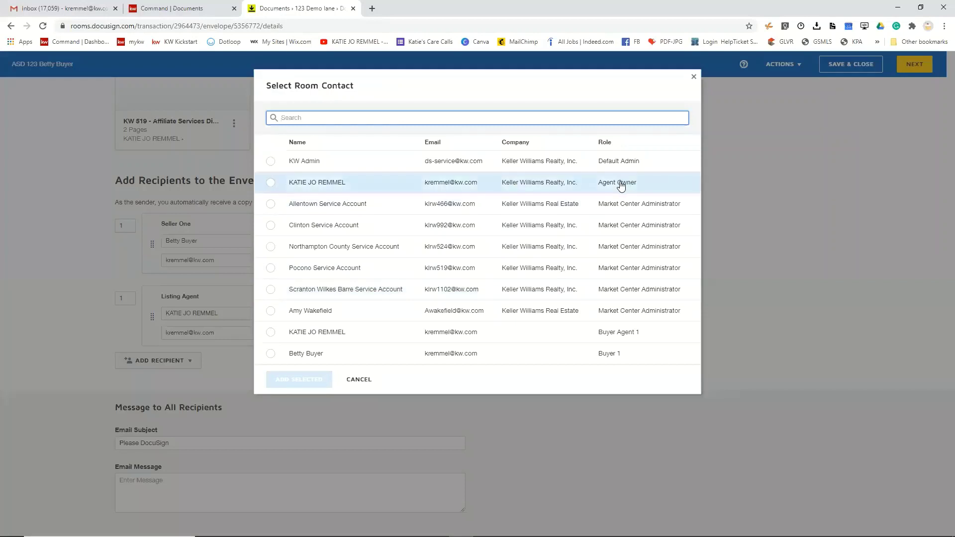
pyautogui.click(693, 78)
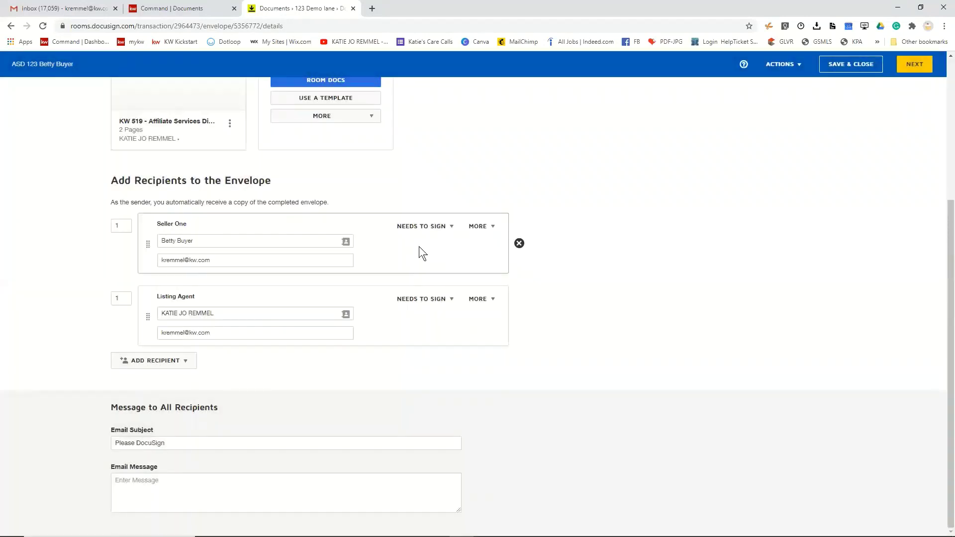
# - Keep Seller One set to Needs to Sign and save the envelope as a draft
pyautogui.click(444, 228)
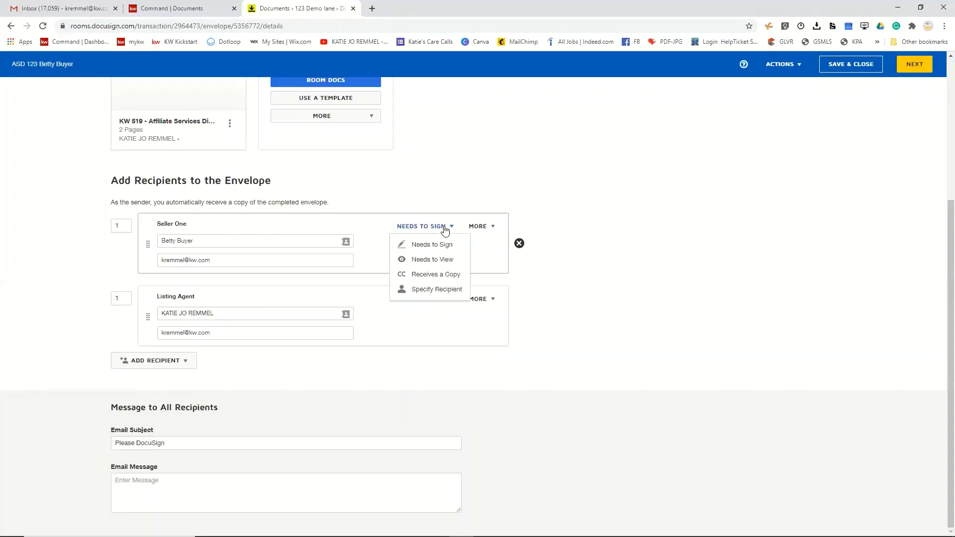
pyautogui.click(444, 228)
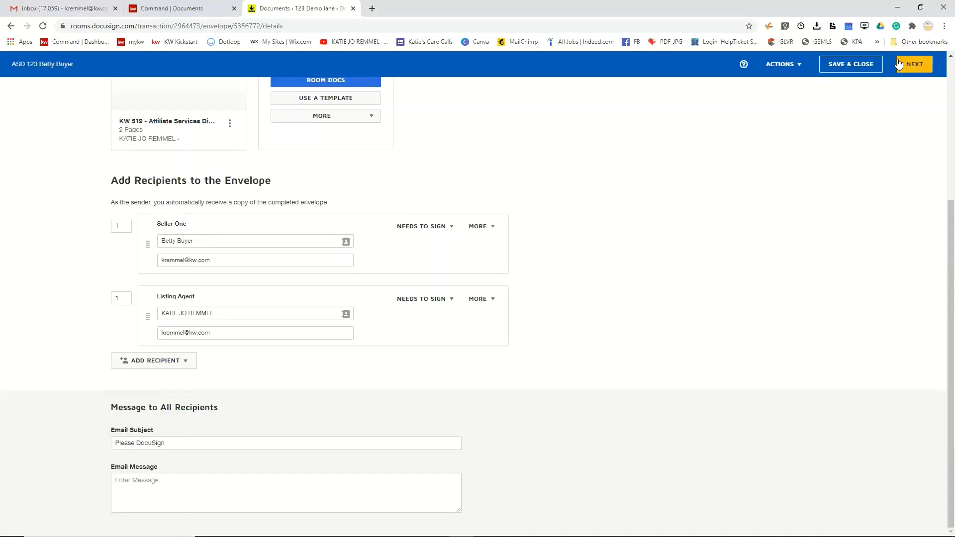
pyautogui.click(852, 69)
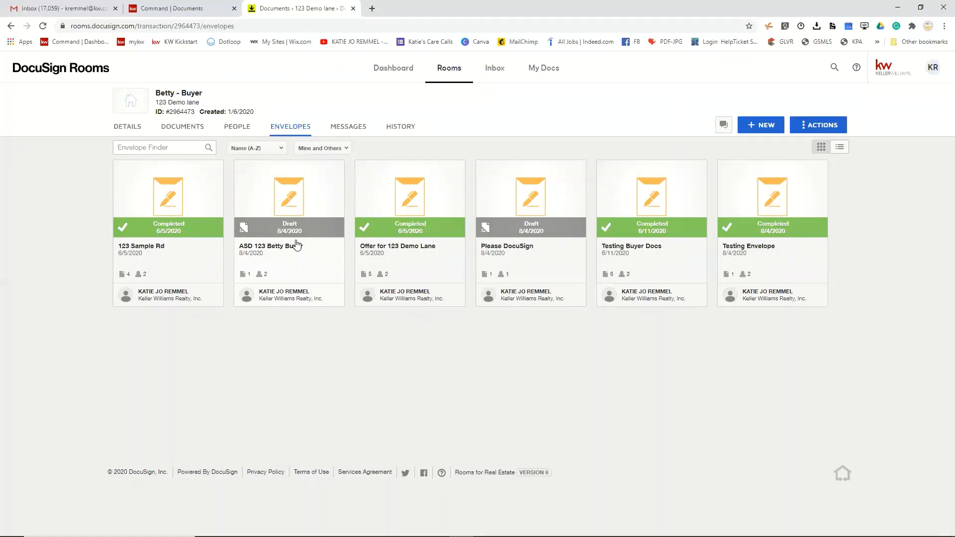
# - Switch from DocuSign Rooms back to eSignature via the KR profile menu
pyautogui.click(933, 72)
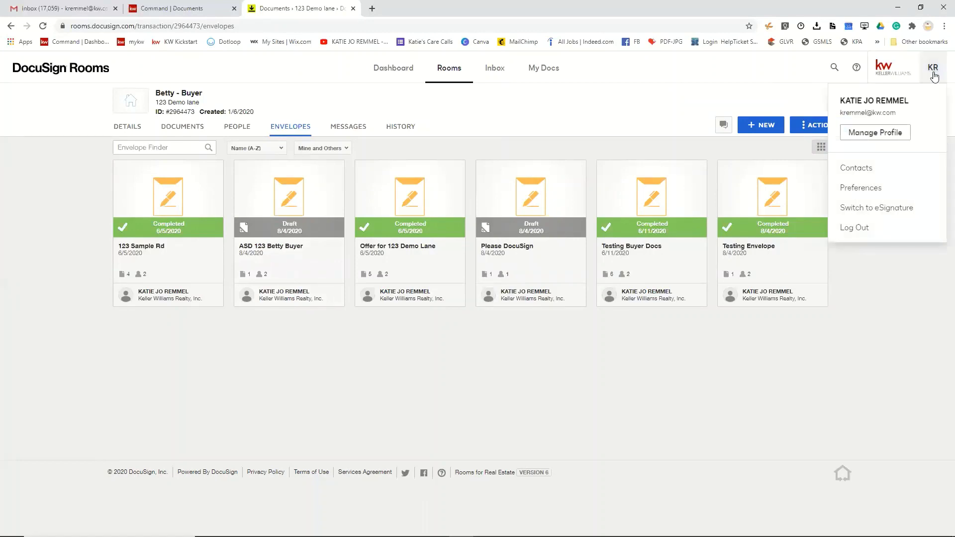
pyautogui.click(879, 208)
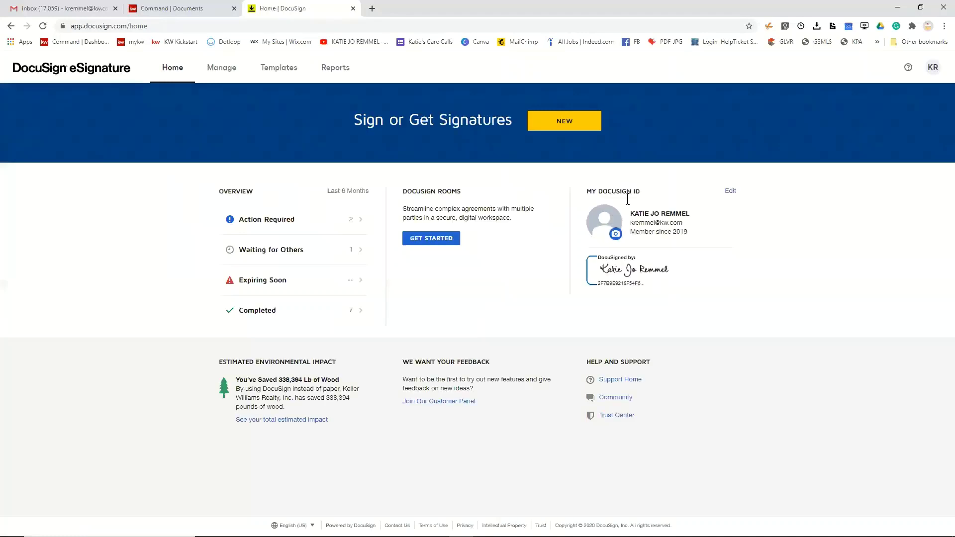
# - In Manage, reload and open the first 'Please DocuSign' draft under Drafts
pyautogui.click(226, 73)
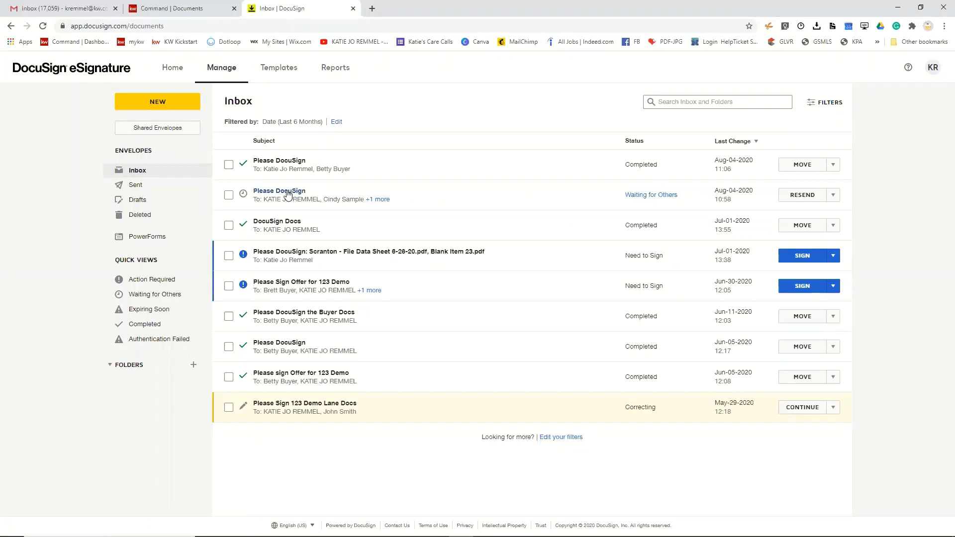
pyautogui.click(43, 27)
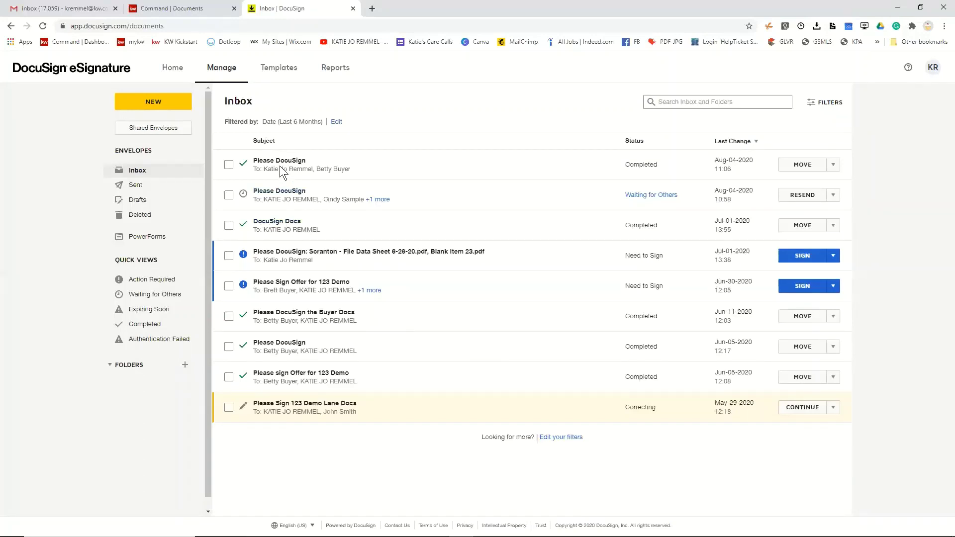
pyautogui.click(137, 202)
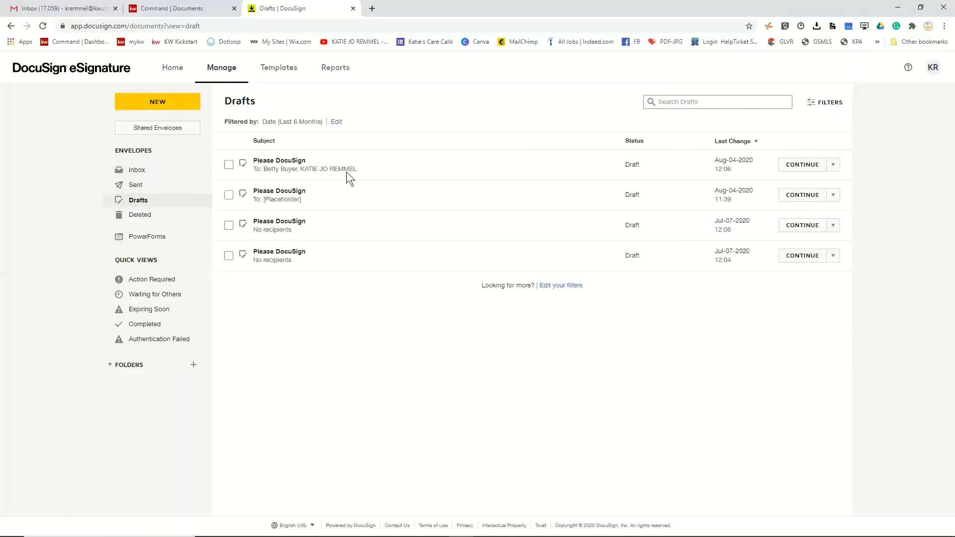
pyautogui.click(289, 161)
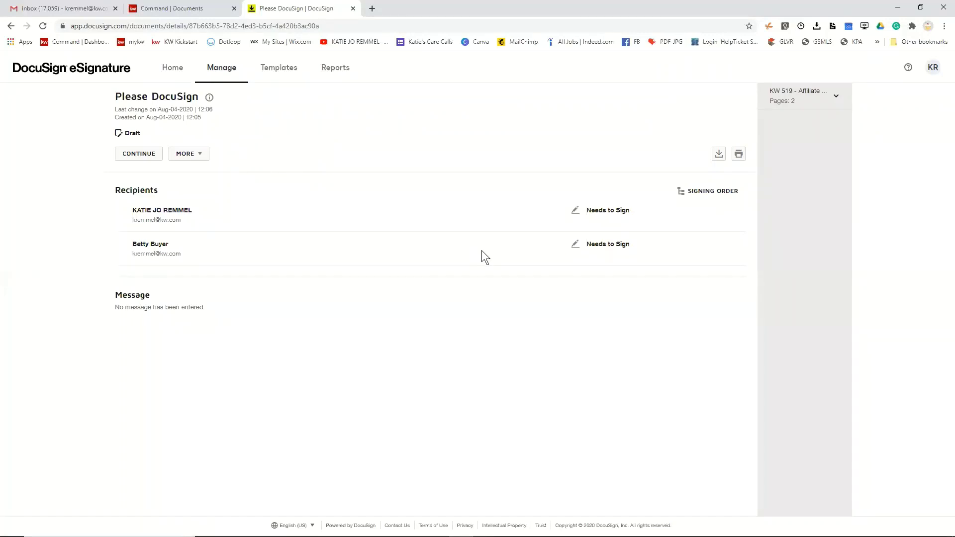
# - Make Seller One an In Person Signer with the agent as host, then proceed
pyautogui.click(140, 158)
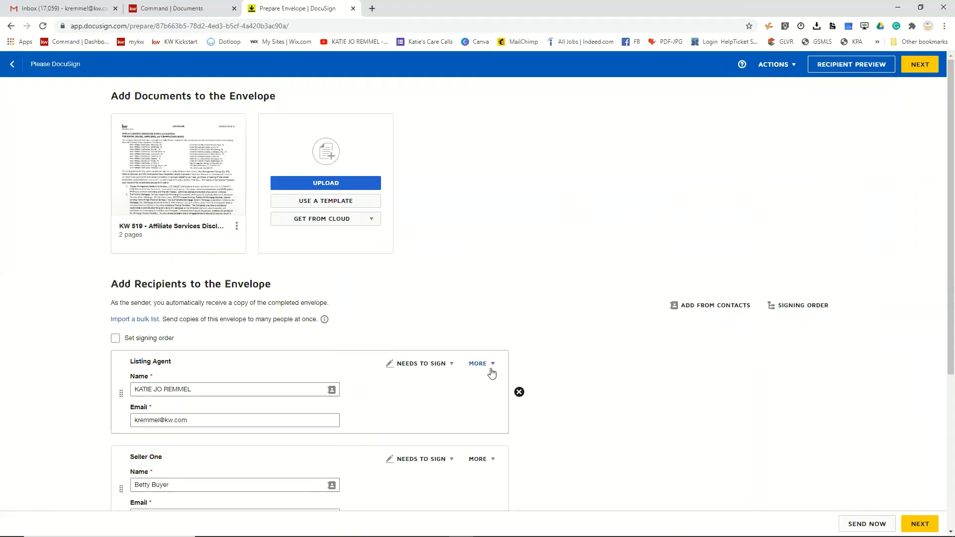
pyautogui.scroll(-2, 491, 368)
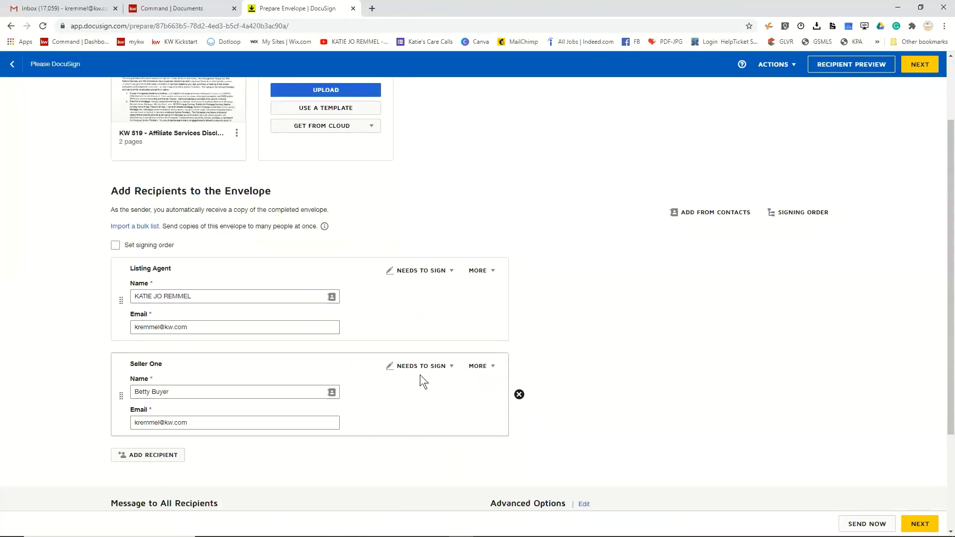
pyautogui.click(490, 369)
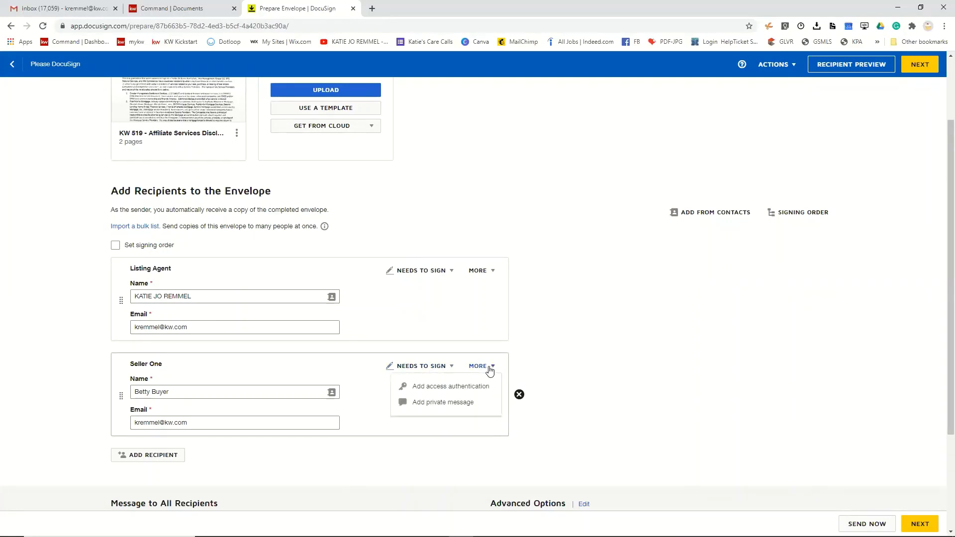
pyautogui.click(443, 366)
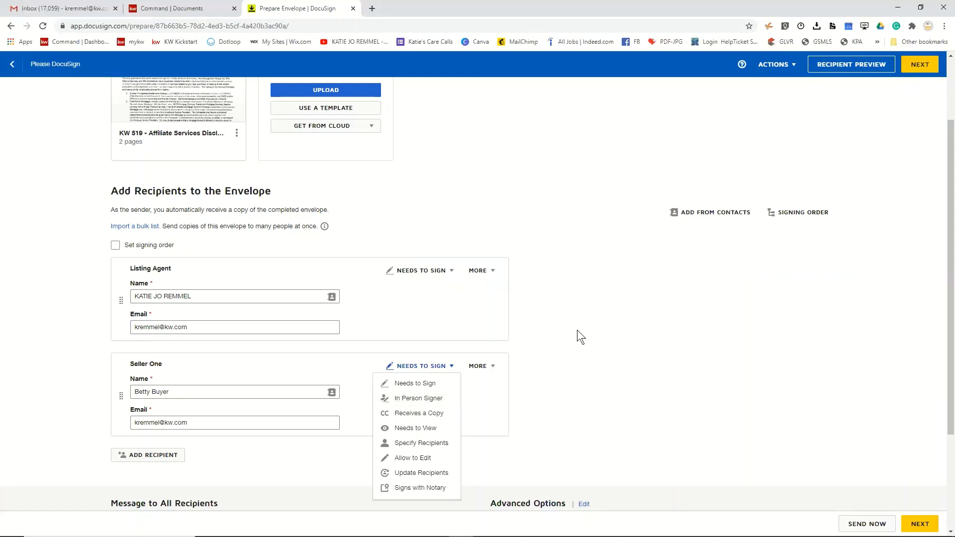
pyautogui.click(419, 399)
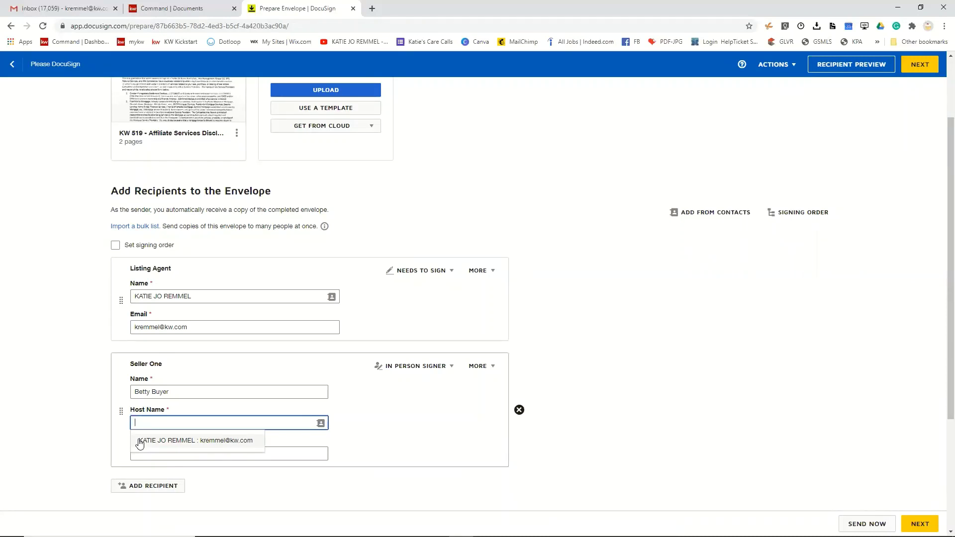
pyautogui.click(140, 441)
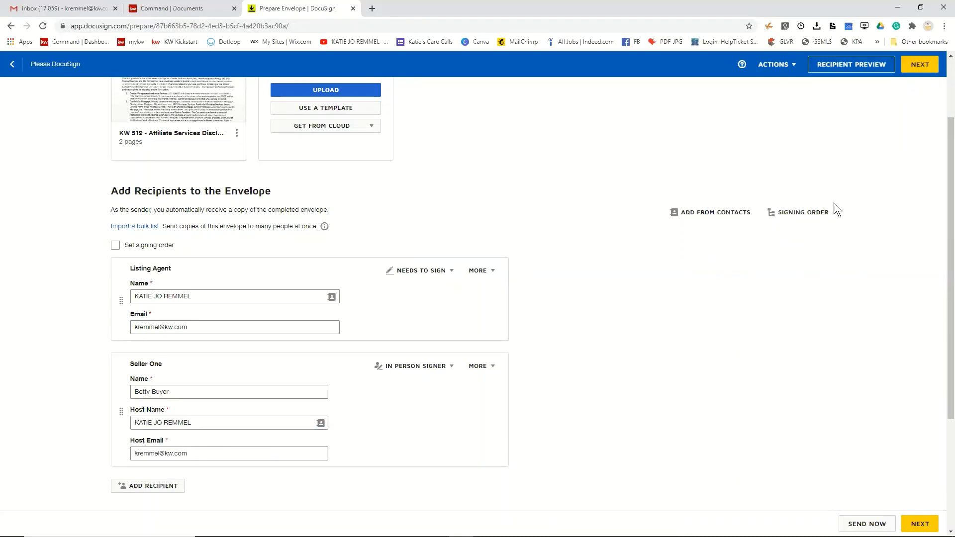
pyautogui.click(928, 68)
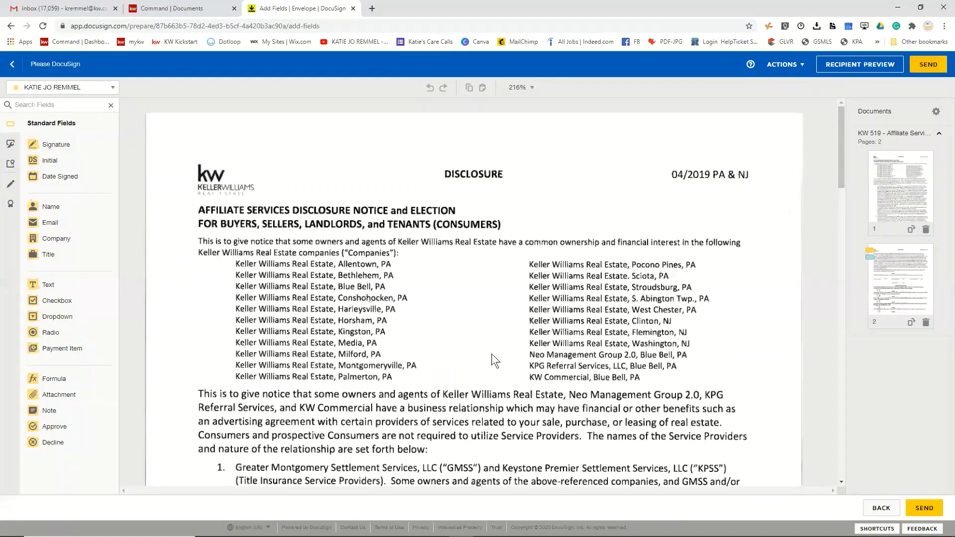
# - Send the KW 519 envelope, choosing to sign it now
pyautogui.scroll(-9, 492, 353)
pyautogui.scroll(-15, 492, 354)
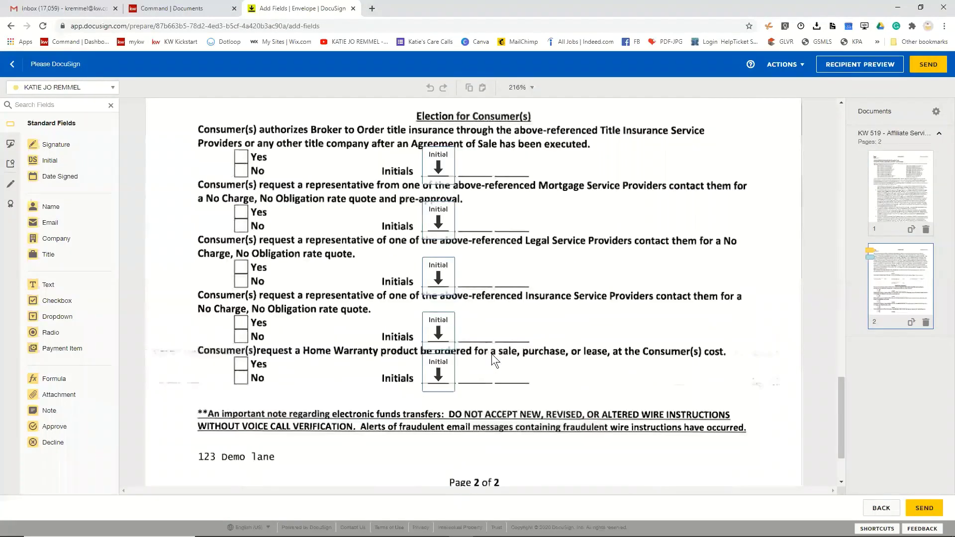
pyautogui.click(925, 64)
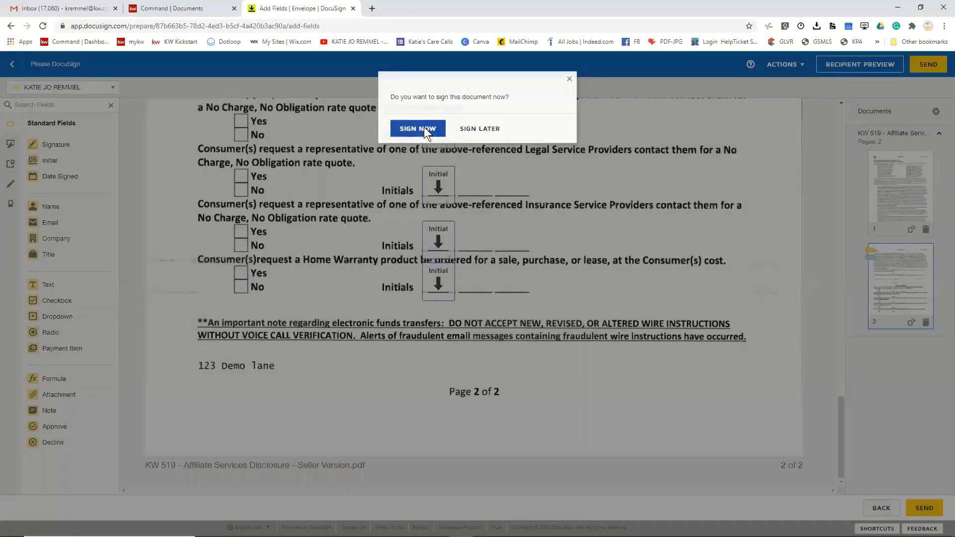
pyautogui.click(419, 128)
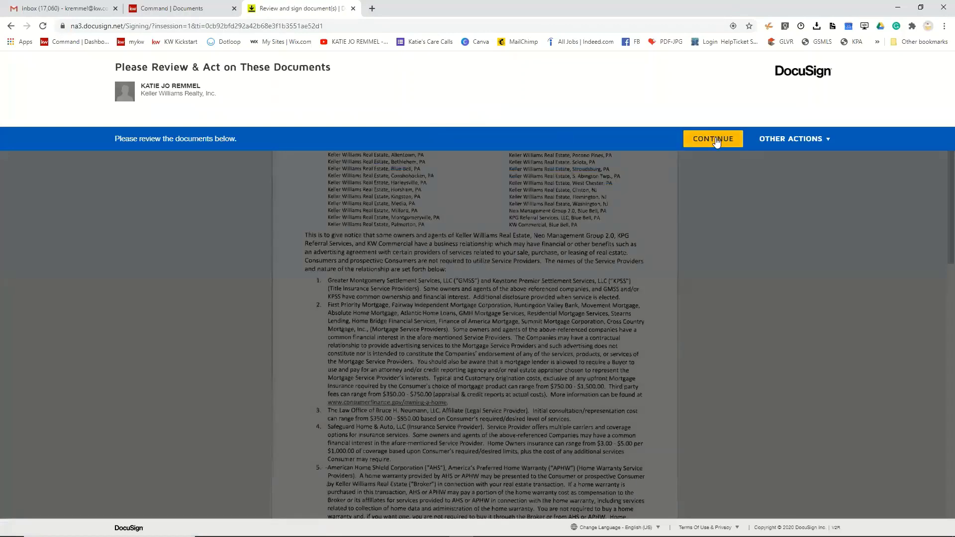
# - Apply the agent's signature to the SIGN field and finish, declining further signing
pyautogui.click(714, 138)
pyautogui.click(244, 122)
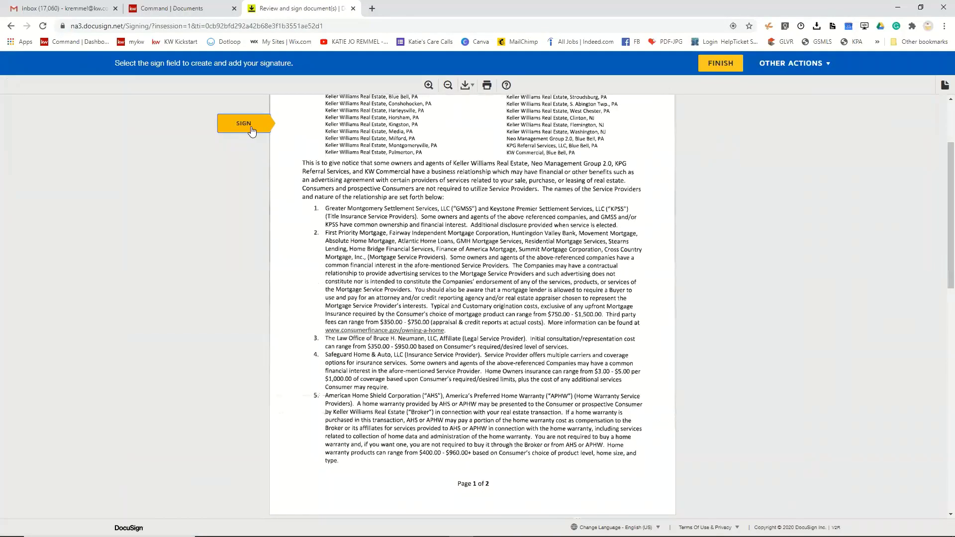
pyautogui.click(446, 315)
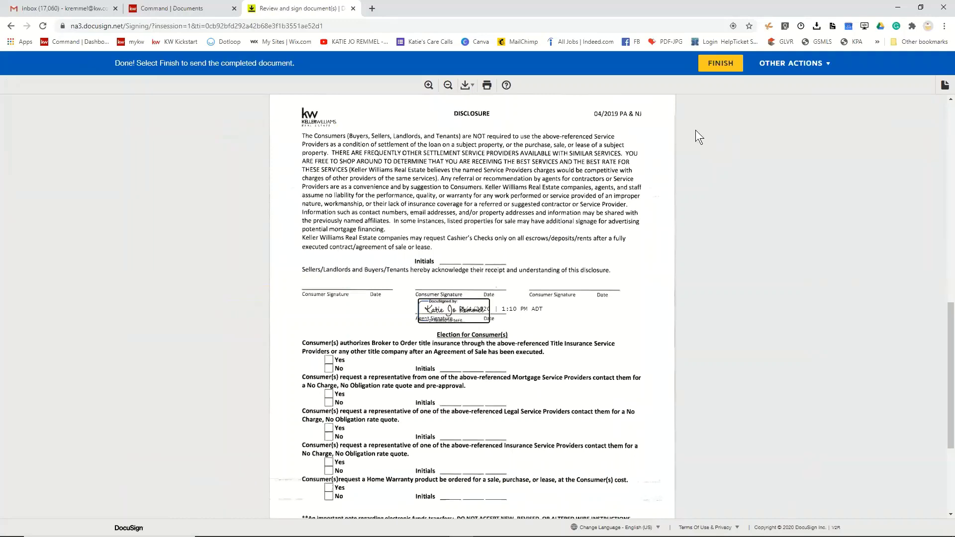
pyautogui.click(723, 65)
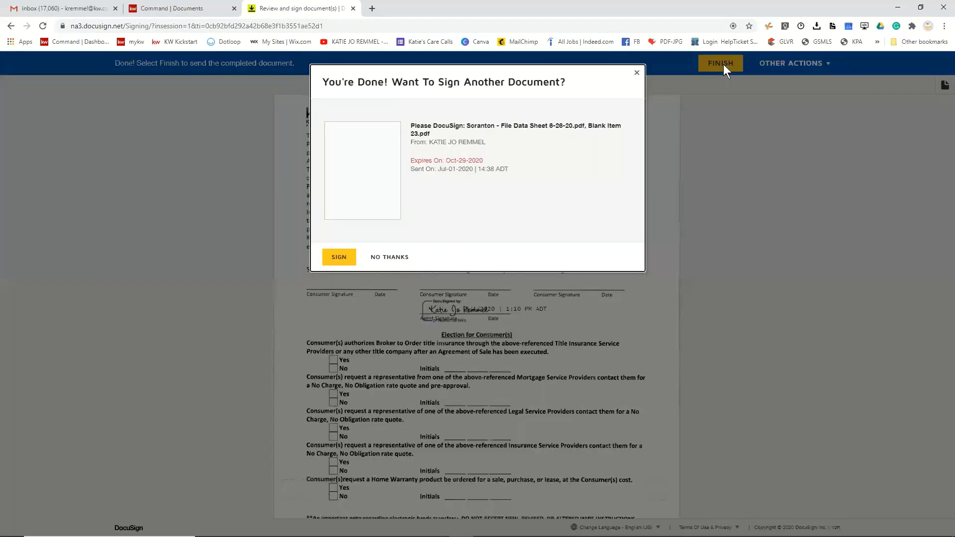
pyautogui.click(392, 254)
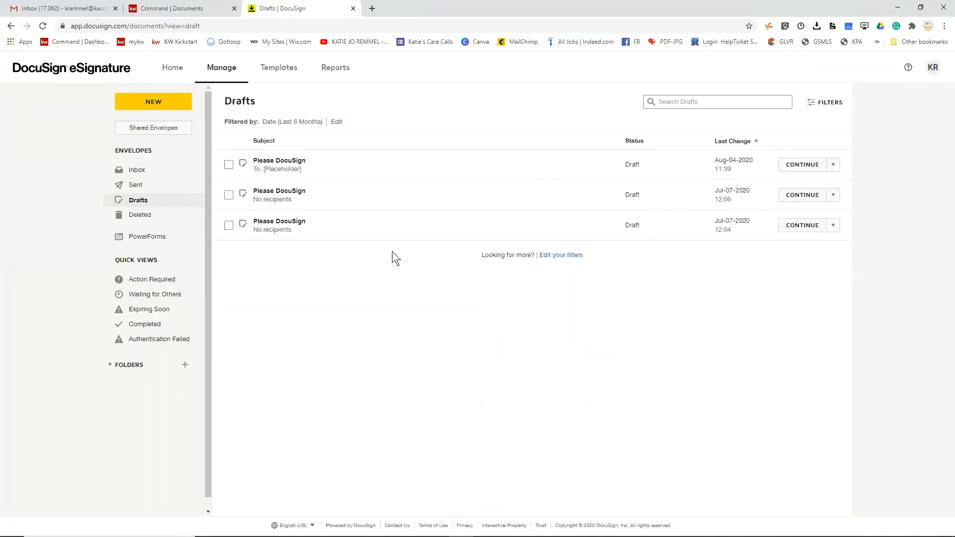
# - Open the sent 'Please DocuSign' envelope from Inbox and begin the buyer's in-person signing
pyautogui.click(137, 171)
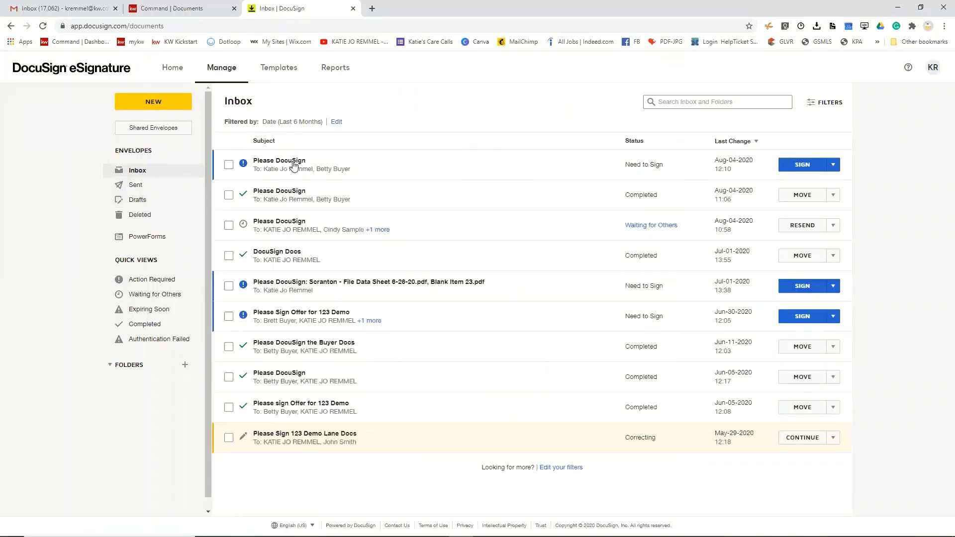
pyautogui.click(290, 162)
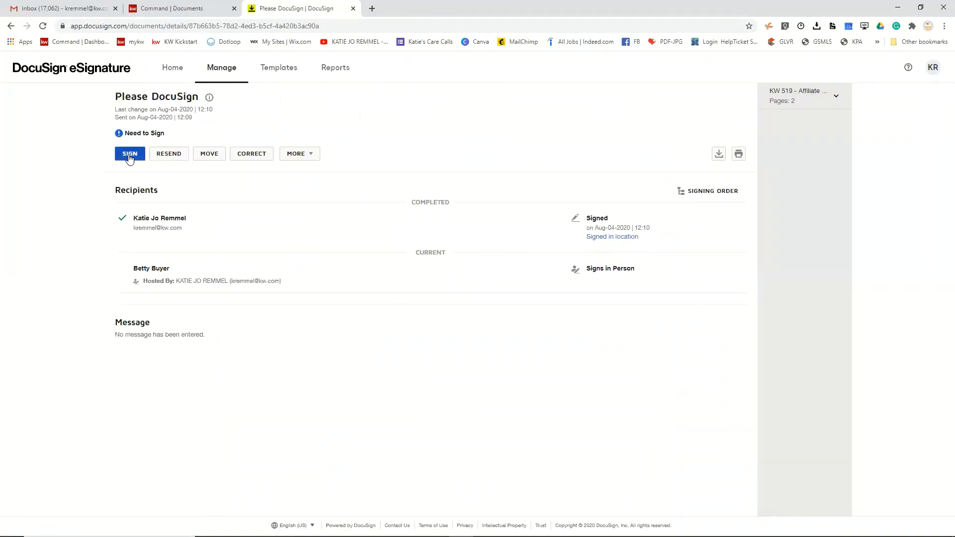
pyautogui.click(129, 156)
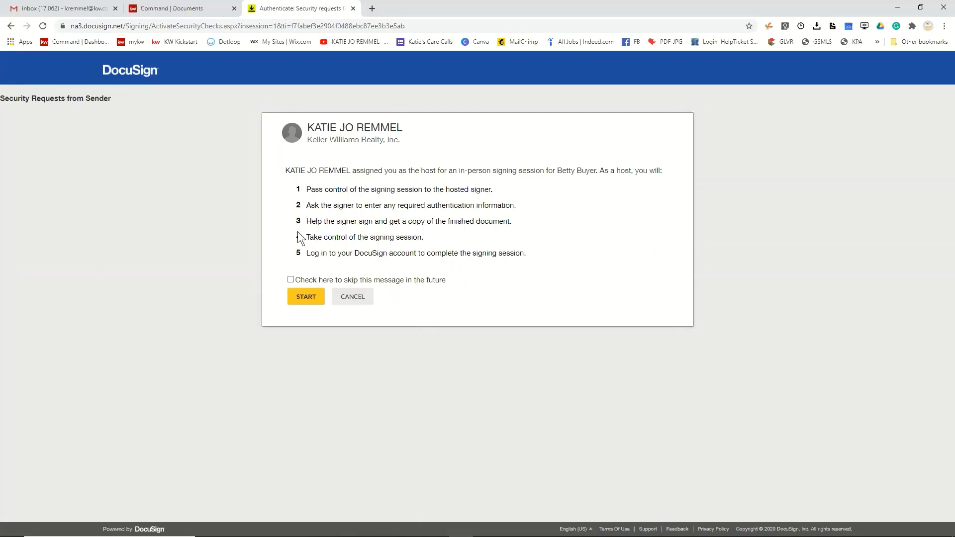
# - Start the buyer's in-person session, accept the electronic records consent, and jump to the signature field
pyautogui.click(303, 301)
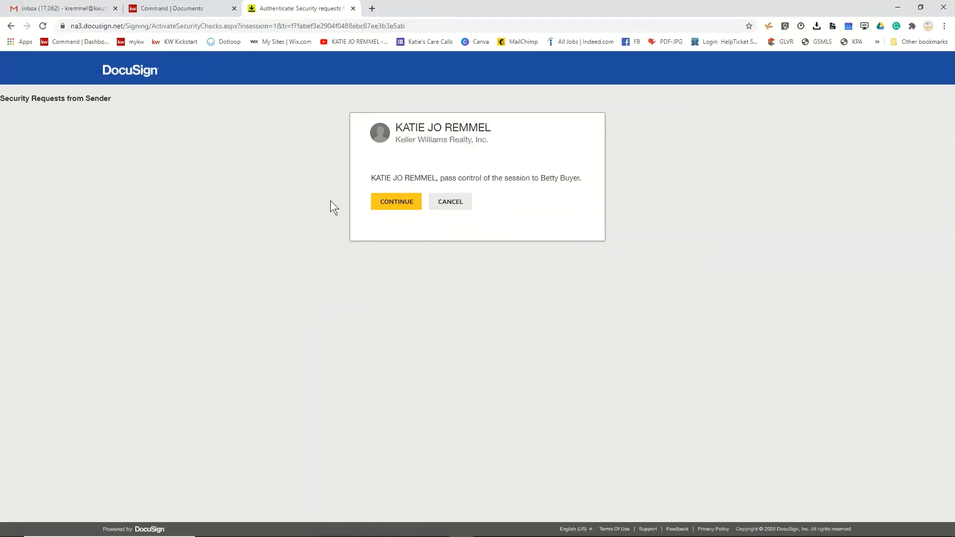
pyautogui.click(393, 204)
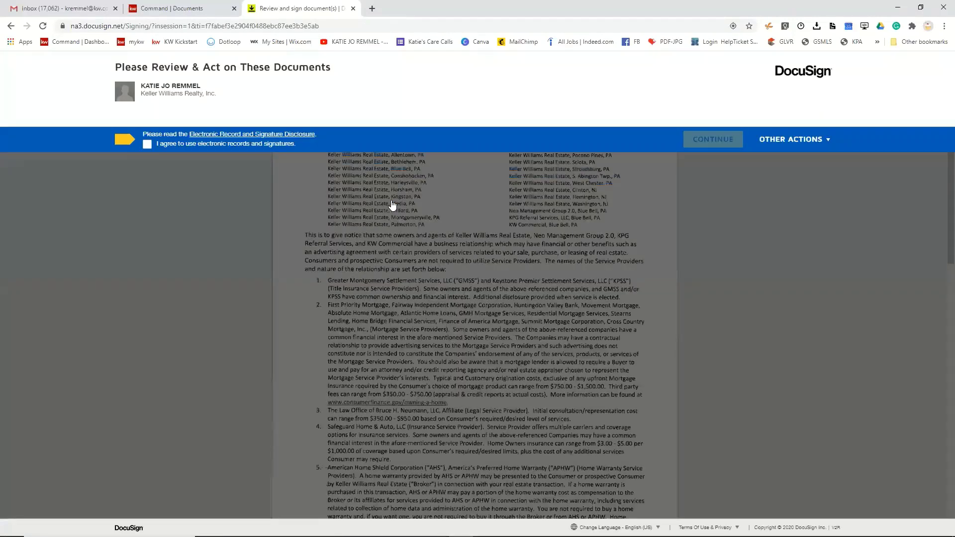
pyautogui.click(147, 145)
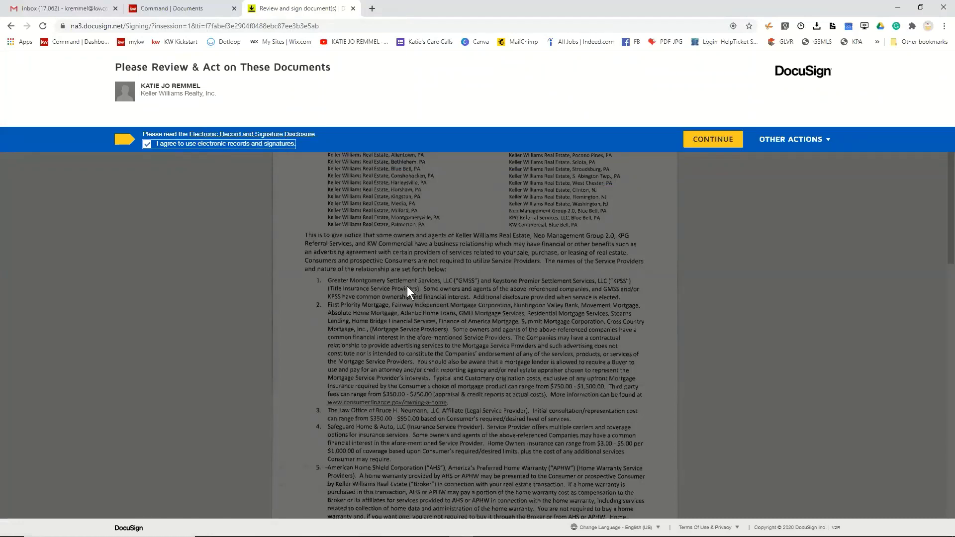
pyautogui.click(712, 137)
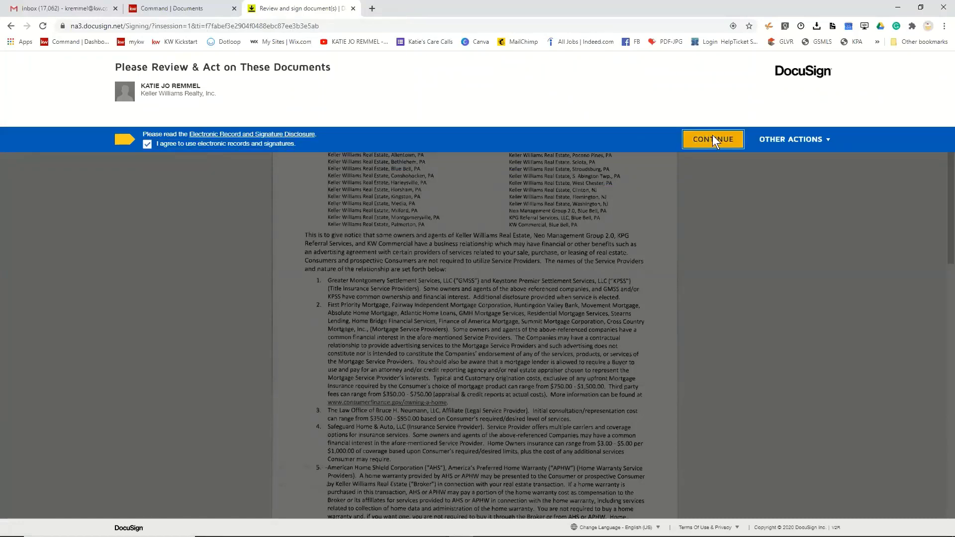
pyautogui.click(237, 130)
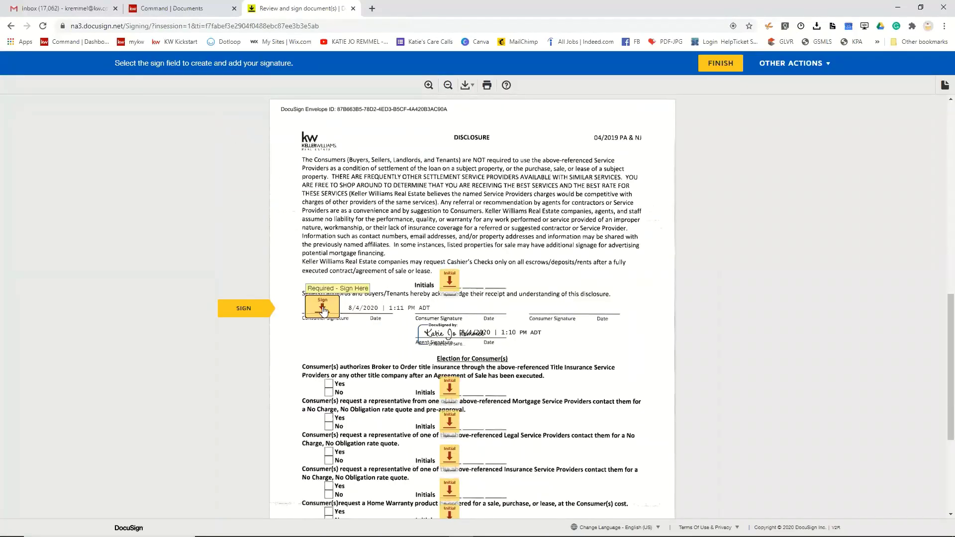
# - Edit the signer's full name and adopt the buyer's signature on the signature field
pyautogui.click(323, 308)
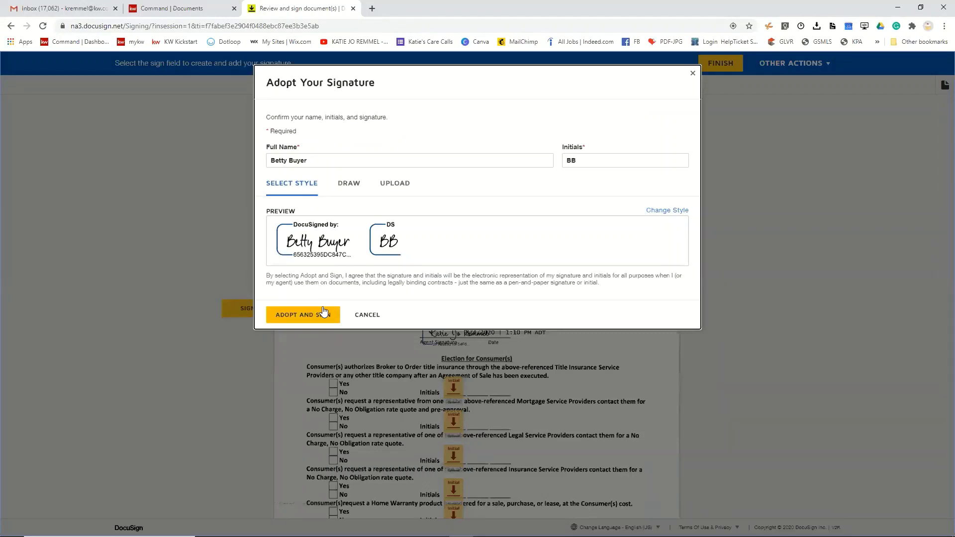
pyautogui.click(291, 158)
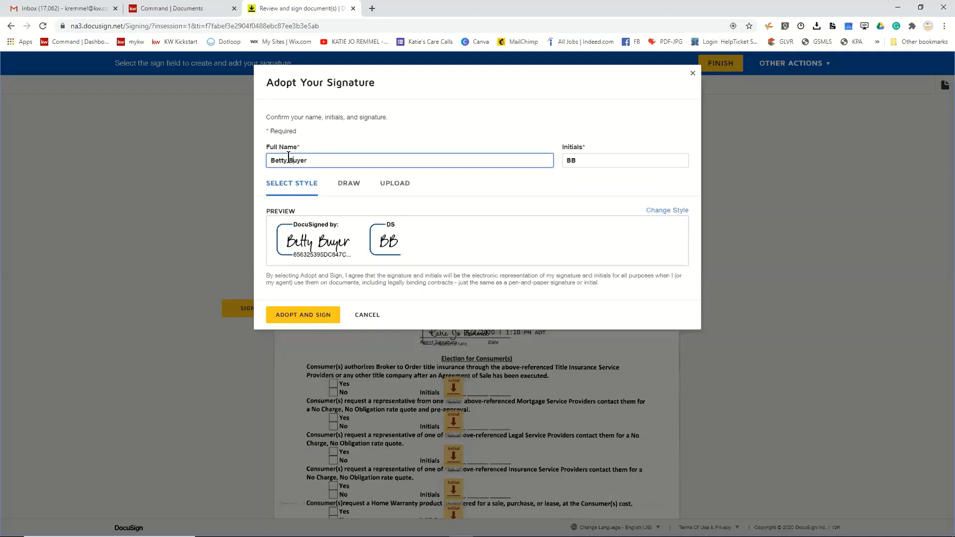
pyautogui.write('B')
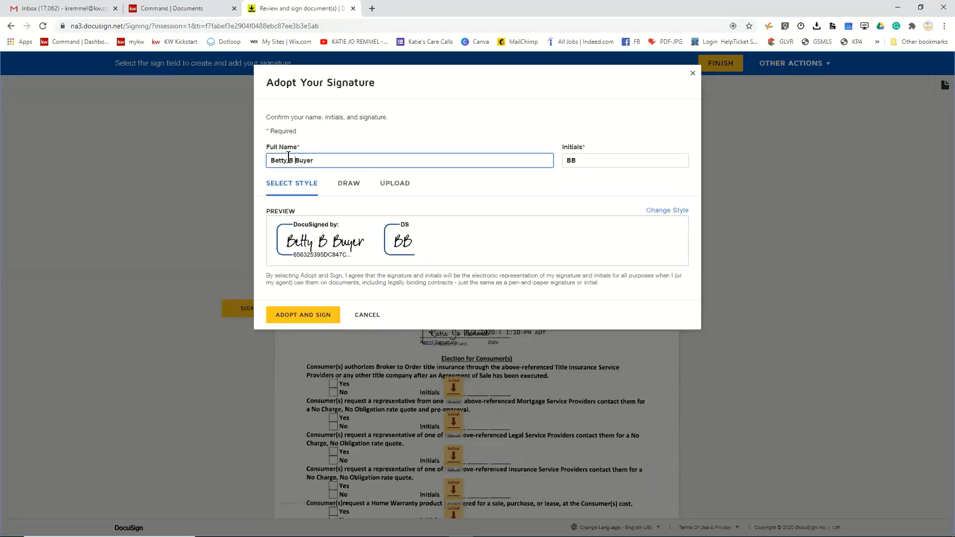
pyautogui.click(312, 314)
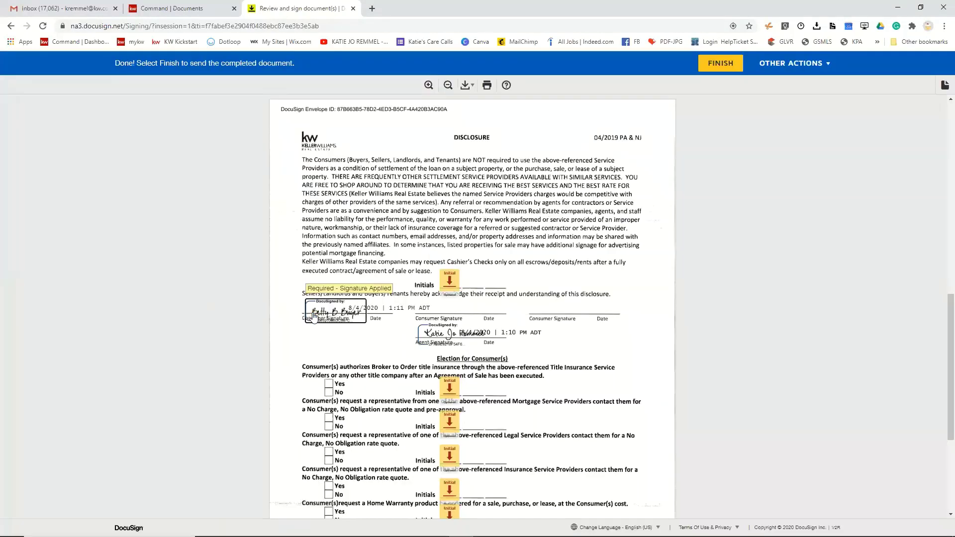
# - Initial the acknowledgement, title, mortgage, legal, insurance and home warranty lines, then finish signing
pyautogui.click(453, 282)
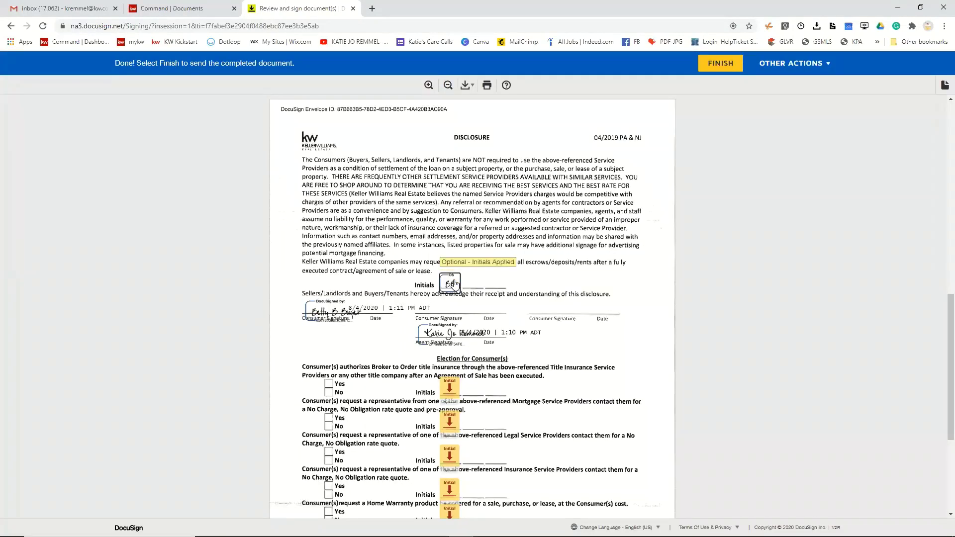
pyautogui.click(450, 388)
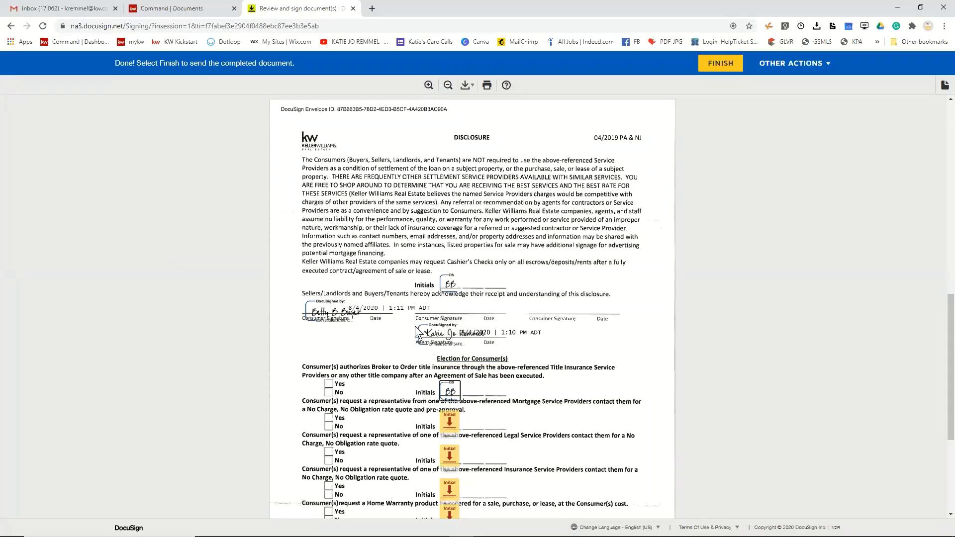
pyautogui.click(450, 423)
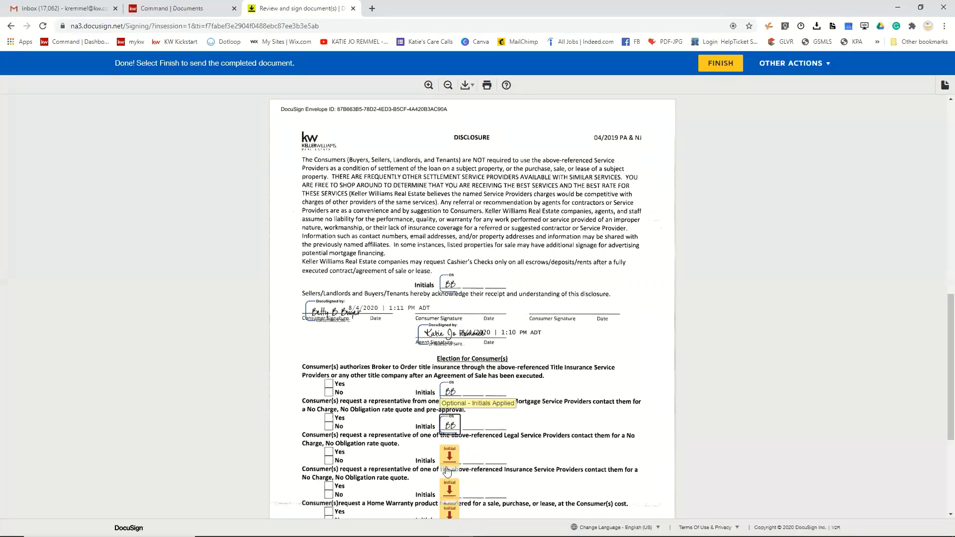
pyautogui.click(449, 457)
pyautogui.click(450, 480)
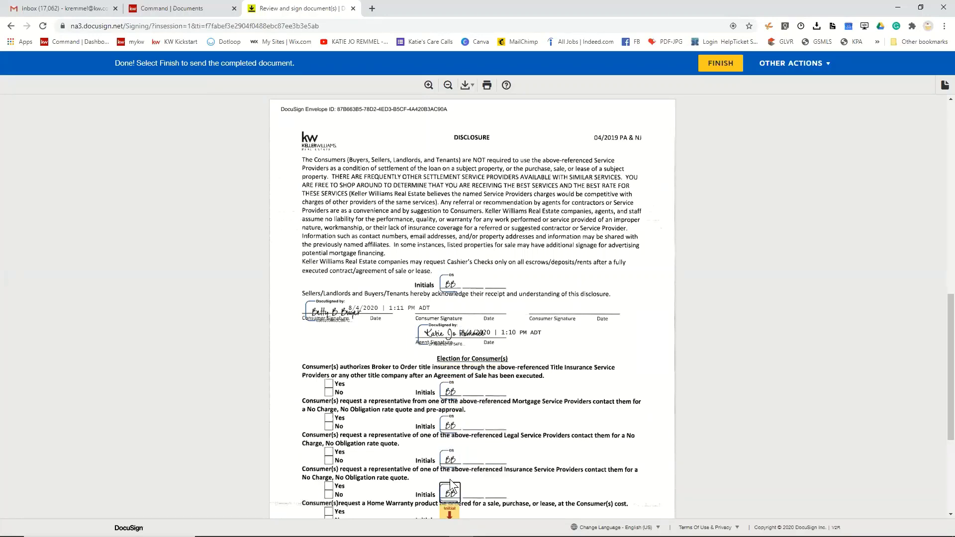
pyautogui.scroll(-4, 450, 479)
pyautogui.click(450, 318)
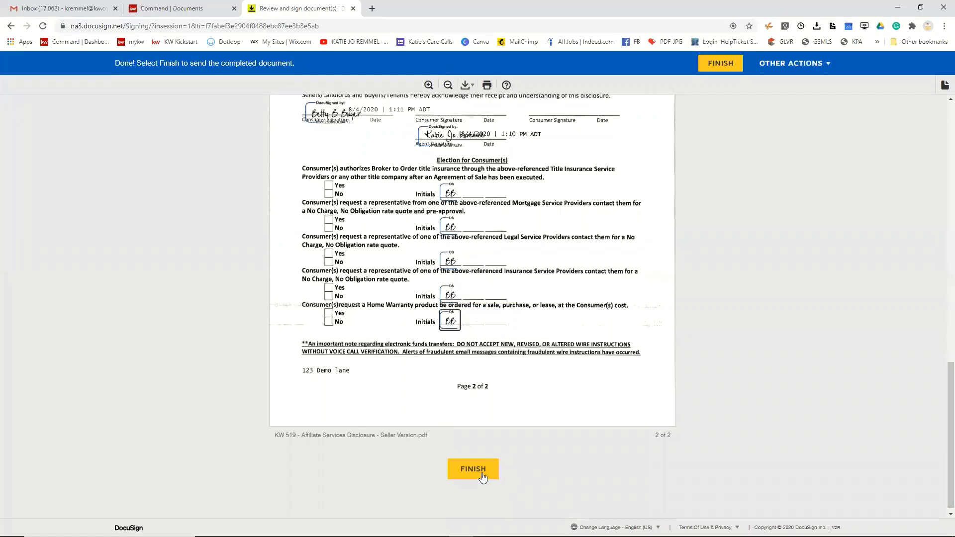
pyautogui.click(482, 473)
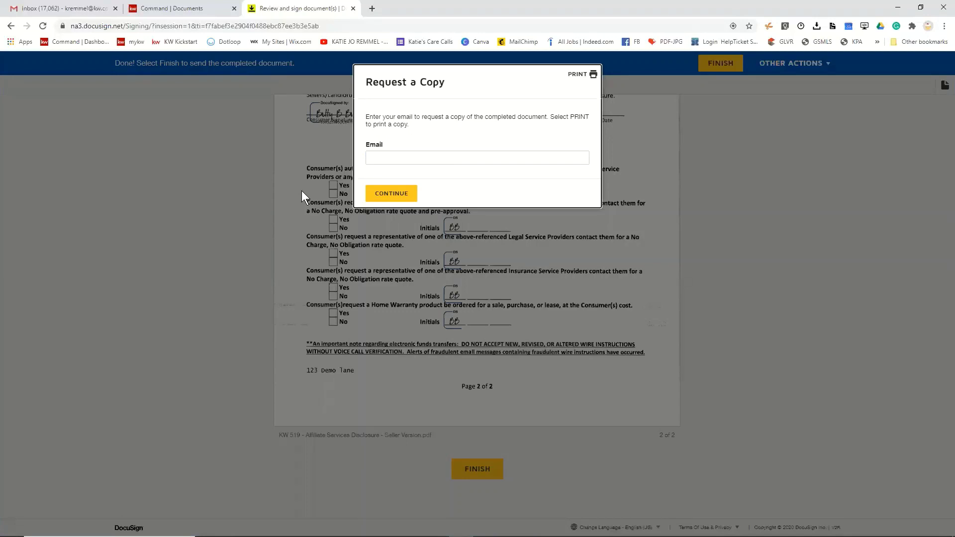
# - Request a copy to the buyer's e-mail address and pass control back to the sender
pyautogui.click(399, 157)
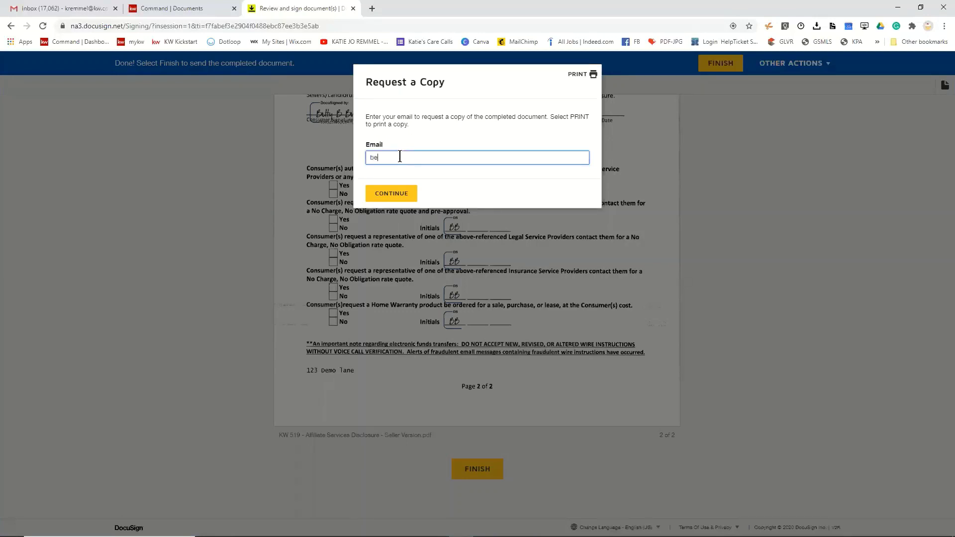
pyautogui.click(394, 197)
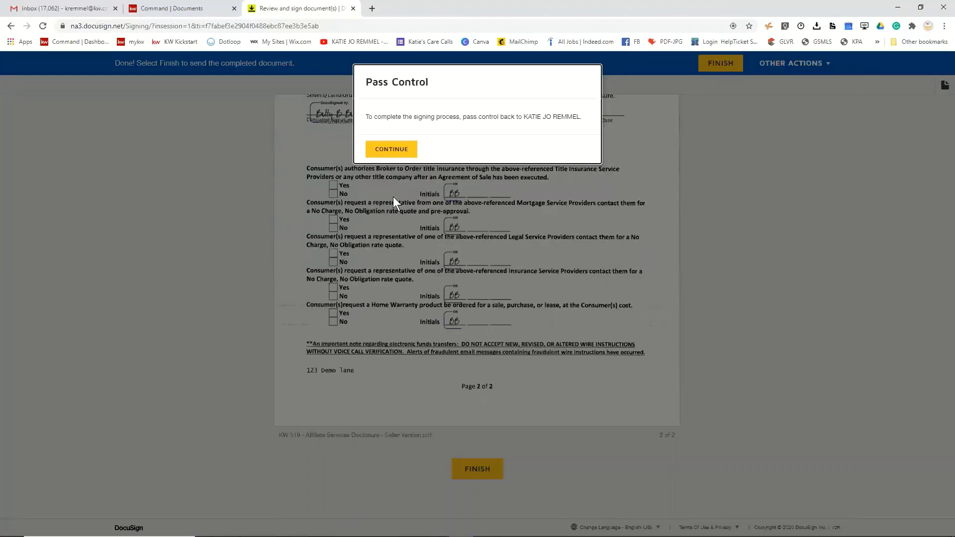
pyautogui.click(400, 152)
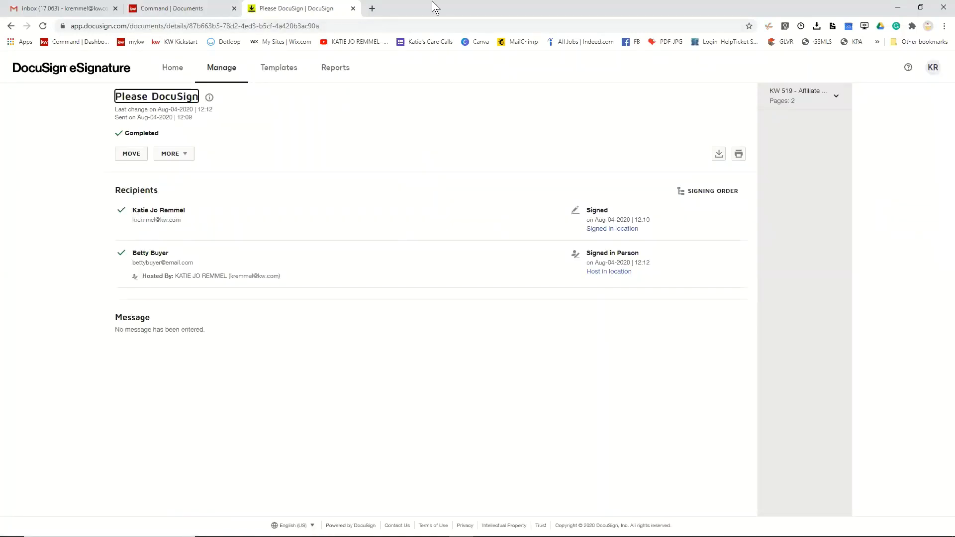
# - Switch to DocuSign Rooms and open the buyer's 123 Demo lane room
pyautogui.click(932, 73)
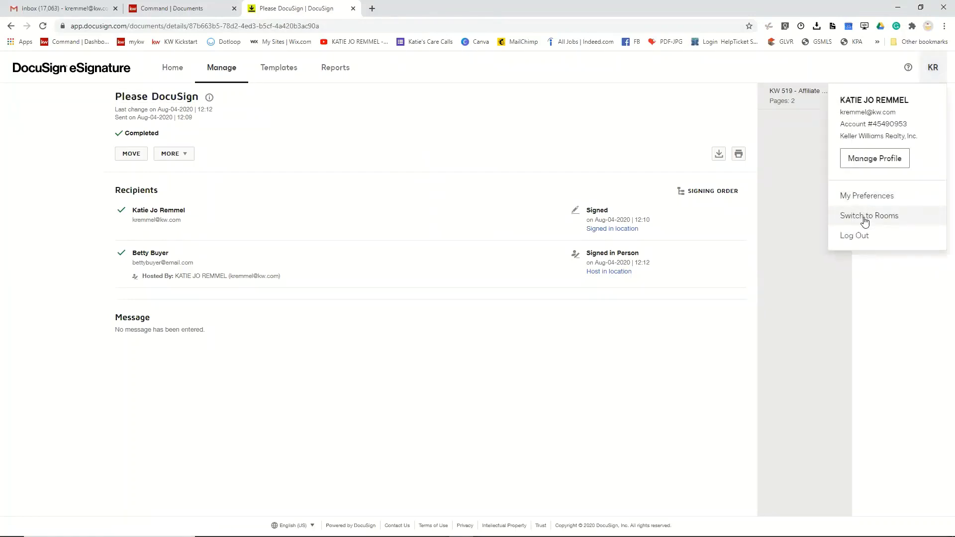
pyautogui.click(864, 219)
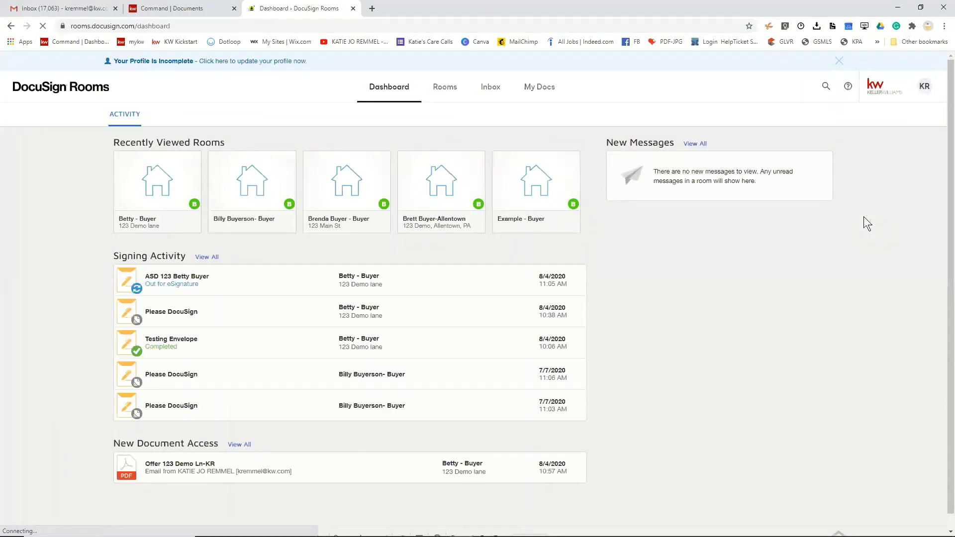
pyautogui.click(155, 174)
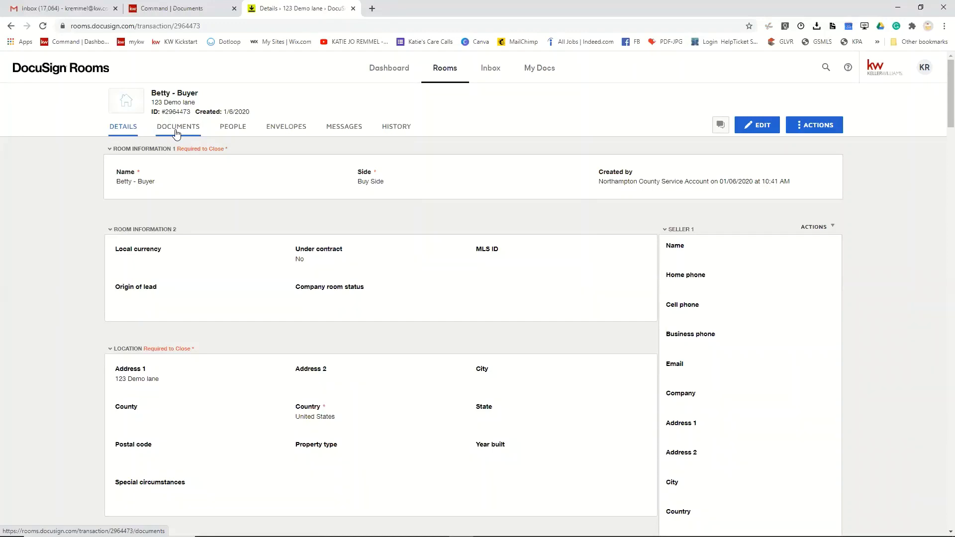
# - Browse the room's documents, then list its envelopes, showing the completed ASD 123 envelope
pyautogui.click(176, 127)
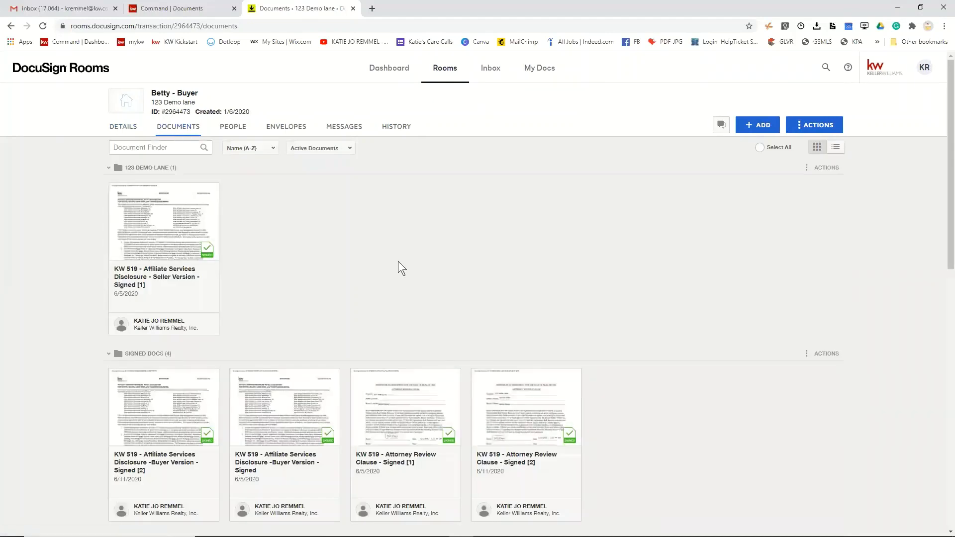
pyautogui.scroll(-15, 427, 470)
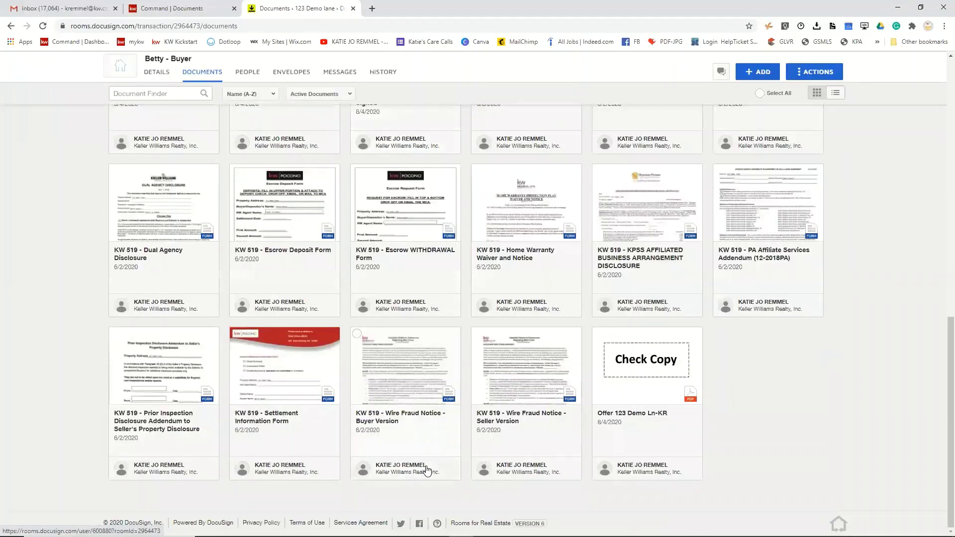
pyautogui.scroll(15, 426, 470)
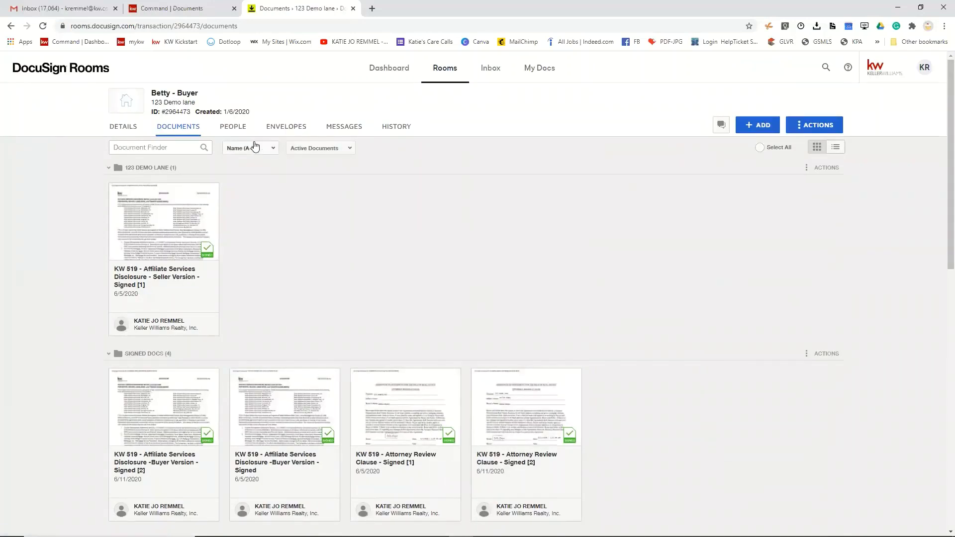
pyautogui.click(287, 130)
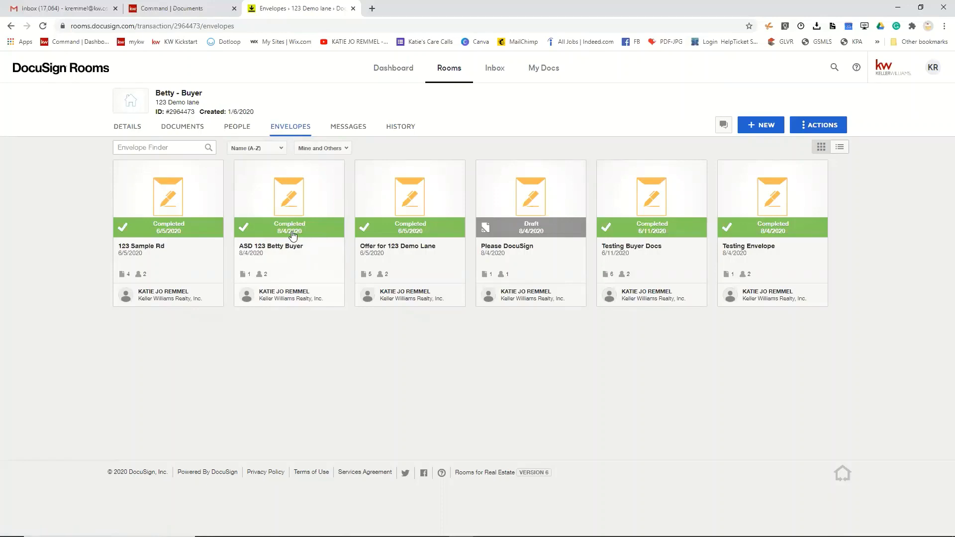
pyautogui.click(178, 130)
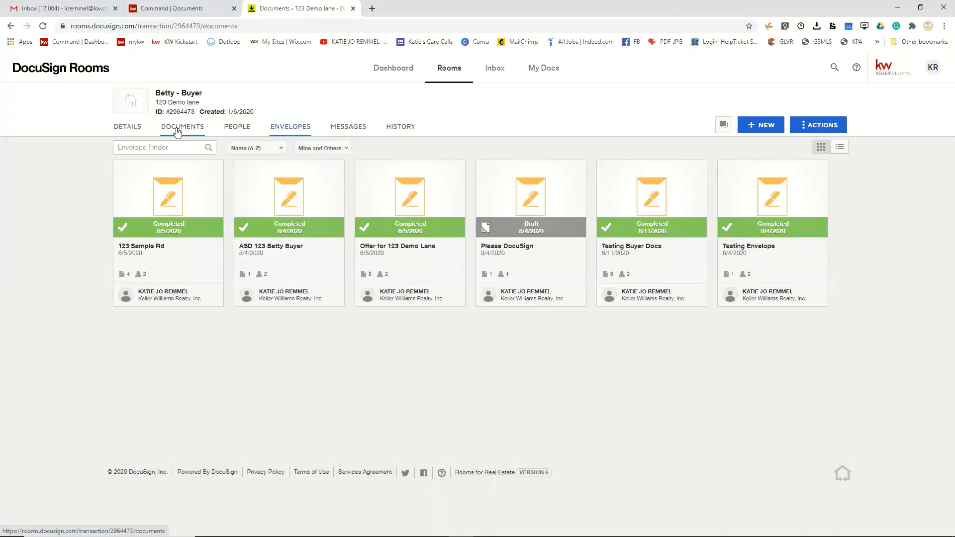
pyautogui.scroll(-15, 476, 387)
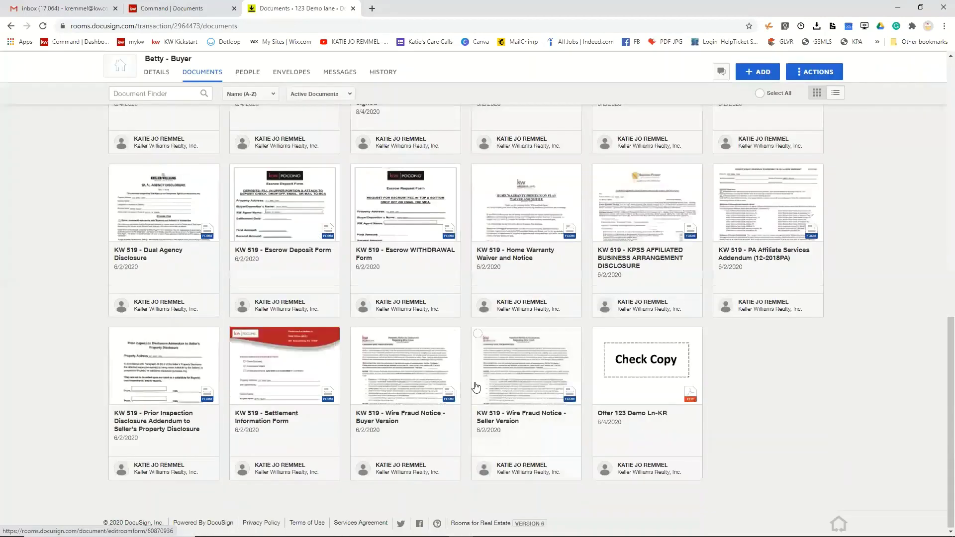
pyautogui.scroll(3, 476, 387)
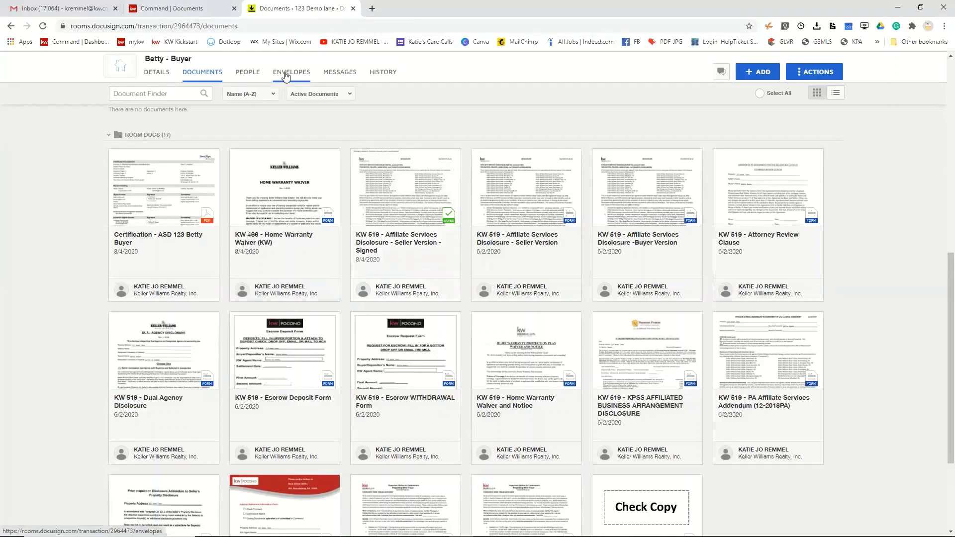
pyautogui.click(281, 217)
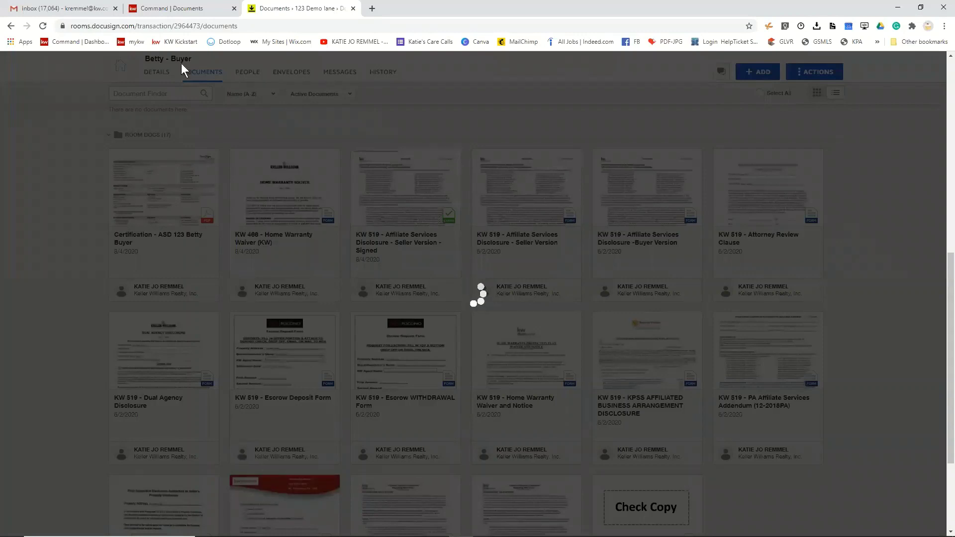
pyautogui.click(838, 66)
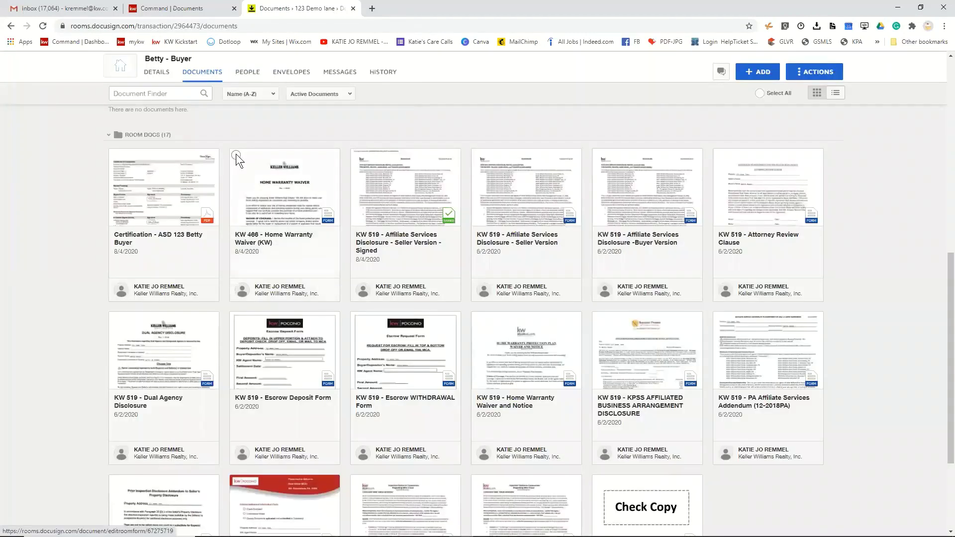
pyautogui.click(235, 154)
pyautogui.click(297, 73)
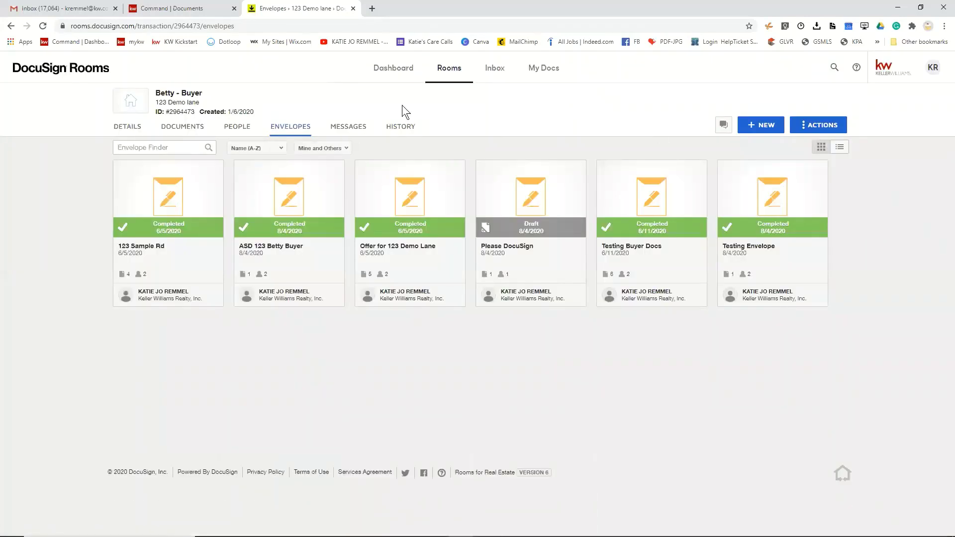
# - Open the Please DocuSign draft and add the KW 466 Home Warranty Waiver from room documents
pyautogui.click(753, 134)
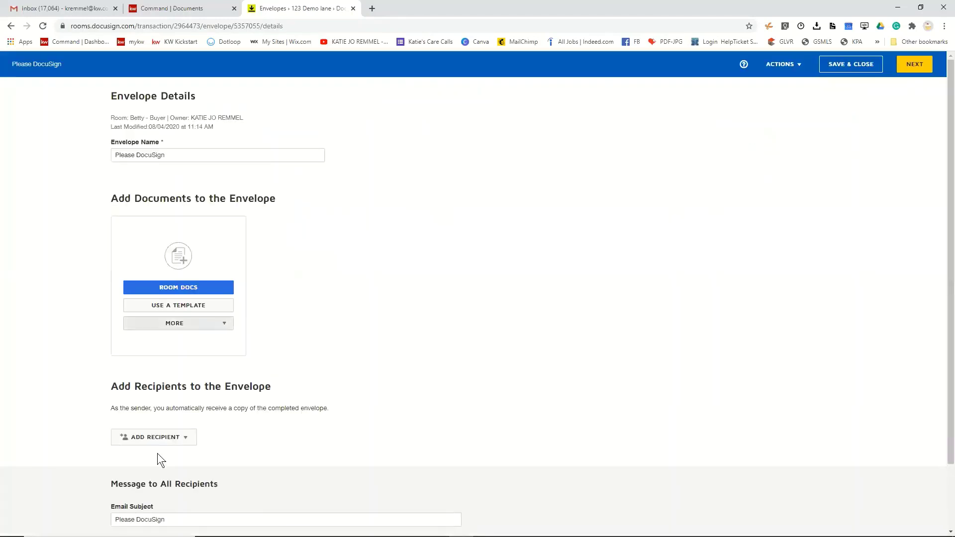
pyautogui.click(170, 436)
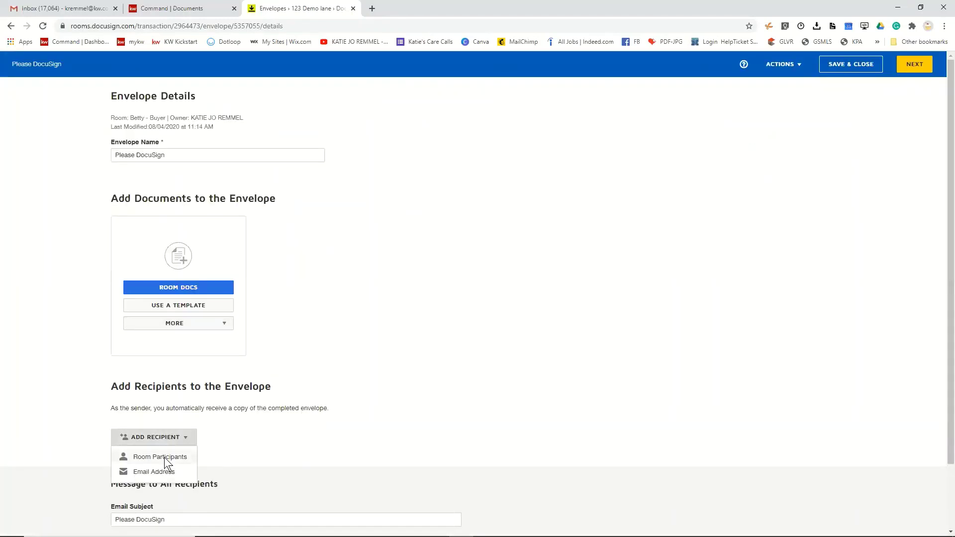
pyautogui.click(165, 455)
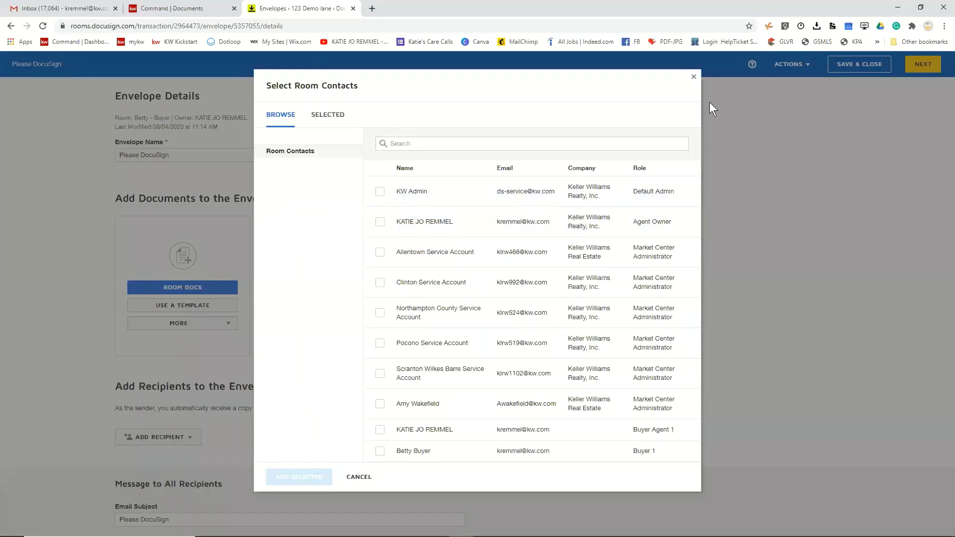
pyautogui.click(693, 78)
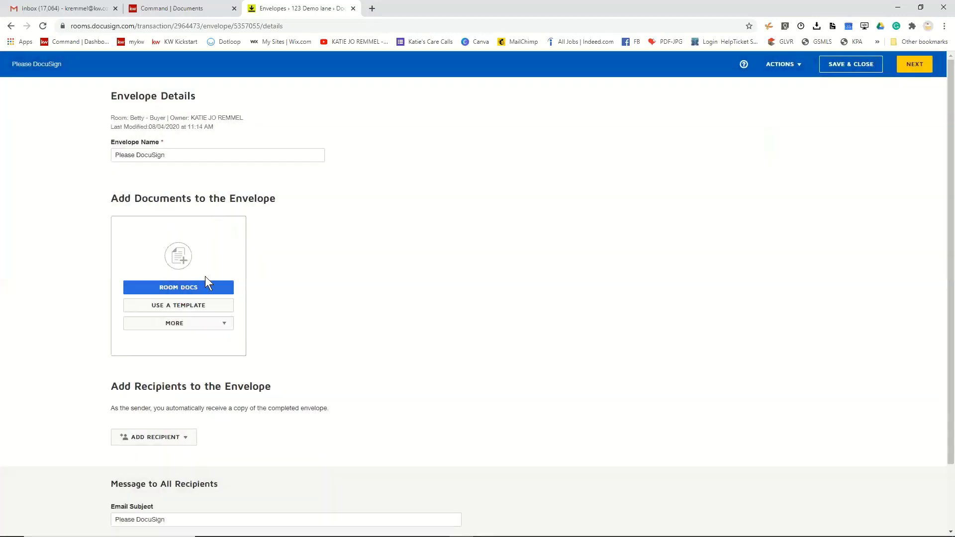
pyautogui.click(204, 286)
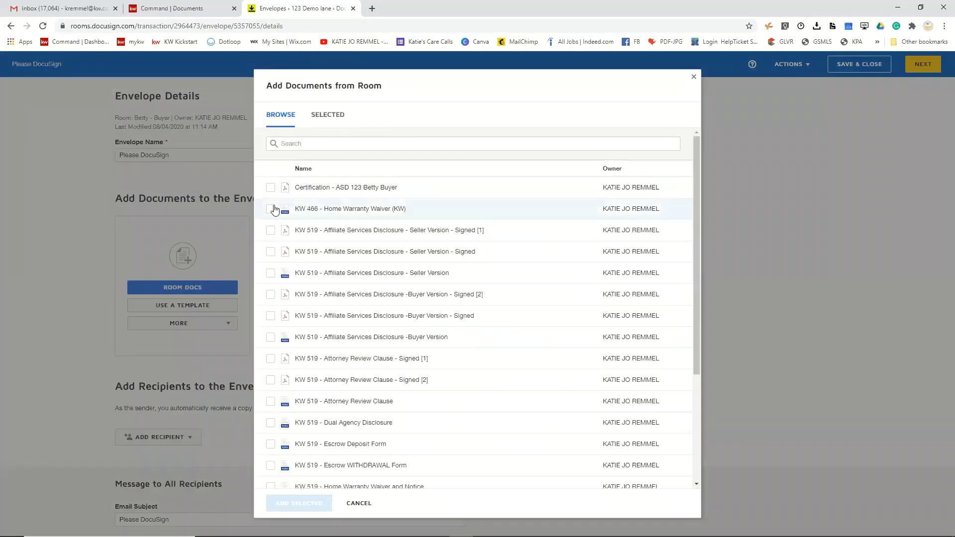
pyautogui.click(271, 211)
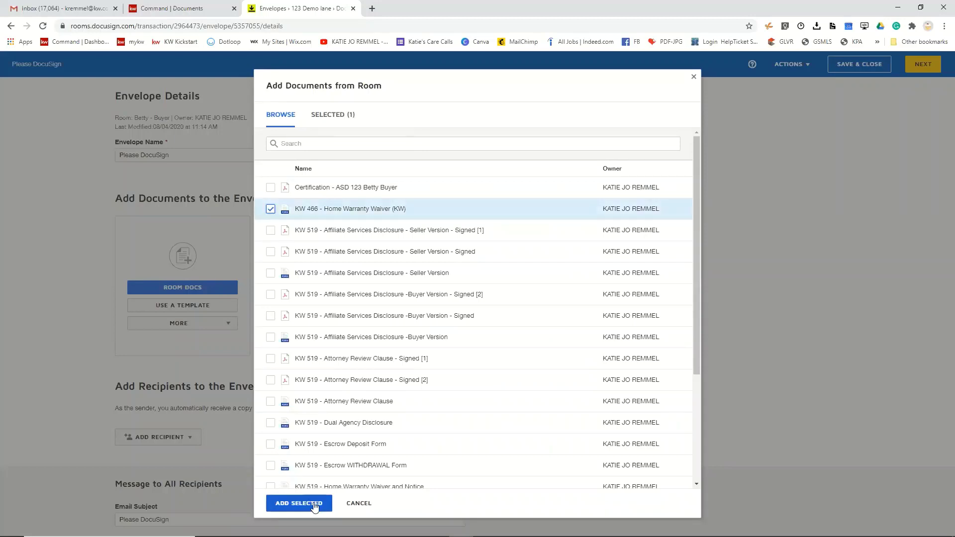
pyautogui.click(312, 503)
# - Add pre-tagged recipients: buyer contact as Seller One and the agent's own account as Listing Agent
pyautogui.click(181, 436)
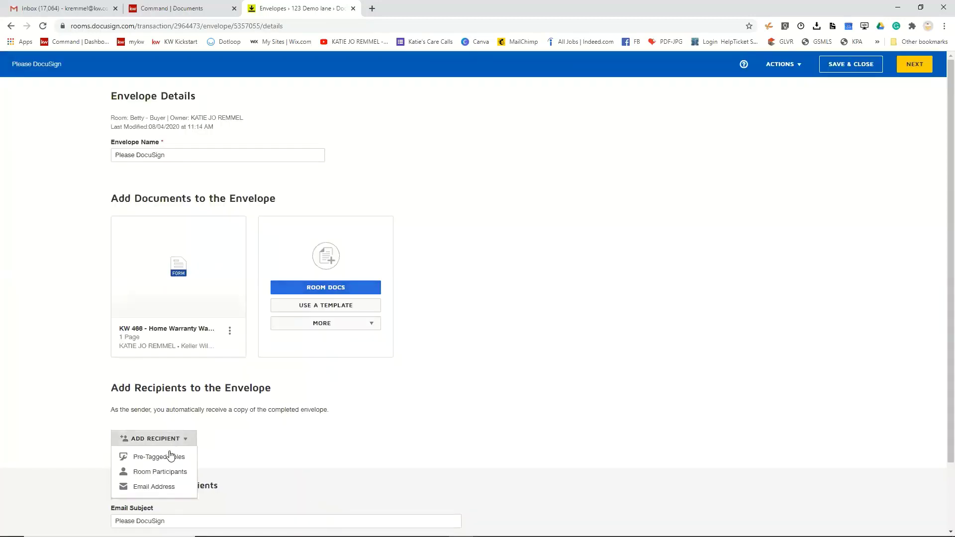
pyautogui.click(171, 455)
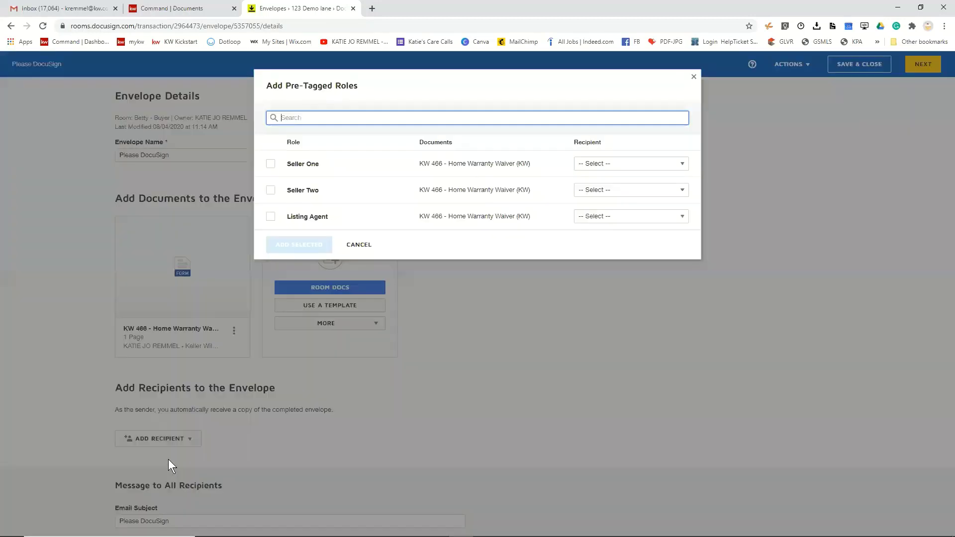
pyautogui.click(271, 164)
pyautogui.click(660, 161)
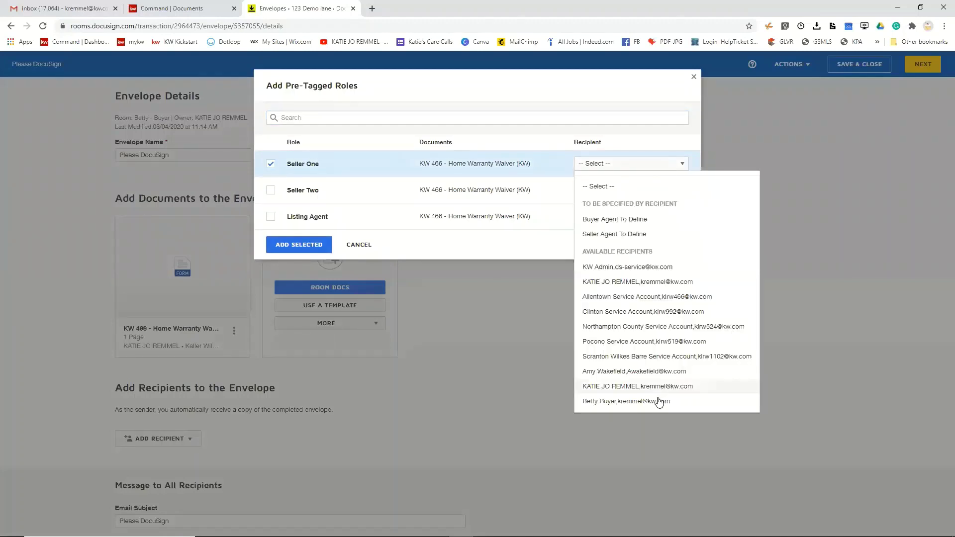
pyautogui.click(657, 399)
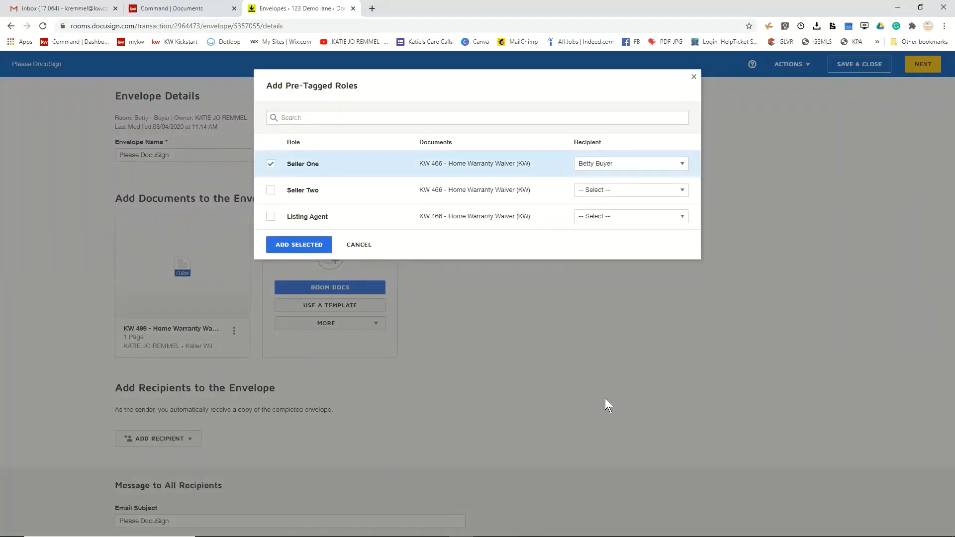
pyautogui.click(271, 216)
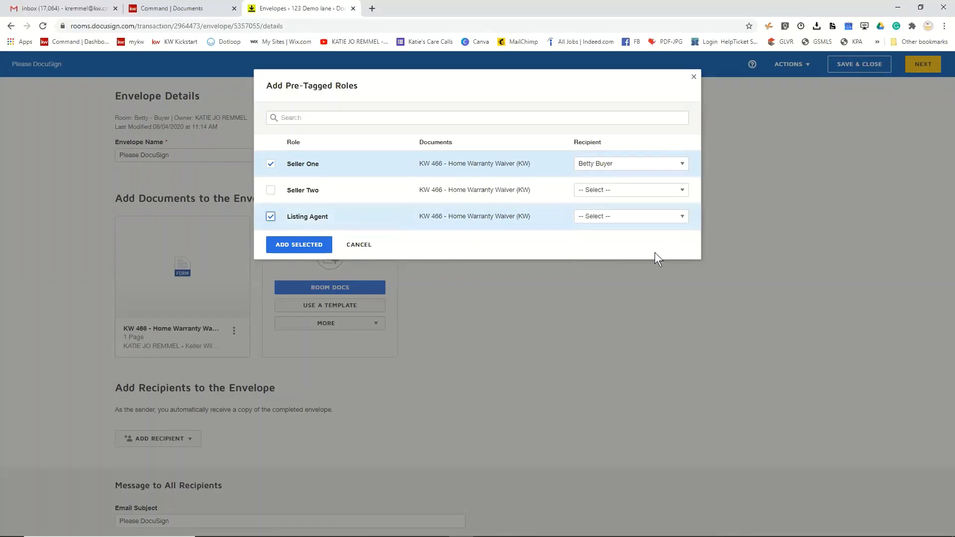
pyautogui.click(673, 219)
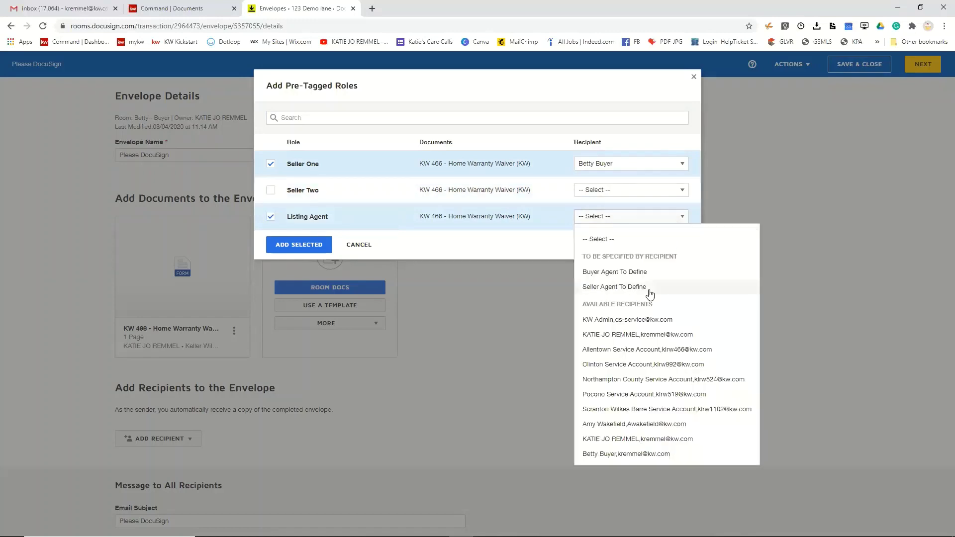
pyautogui.click(638, 438)
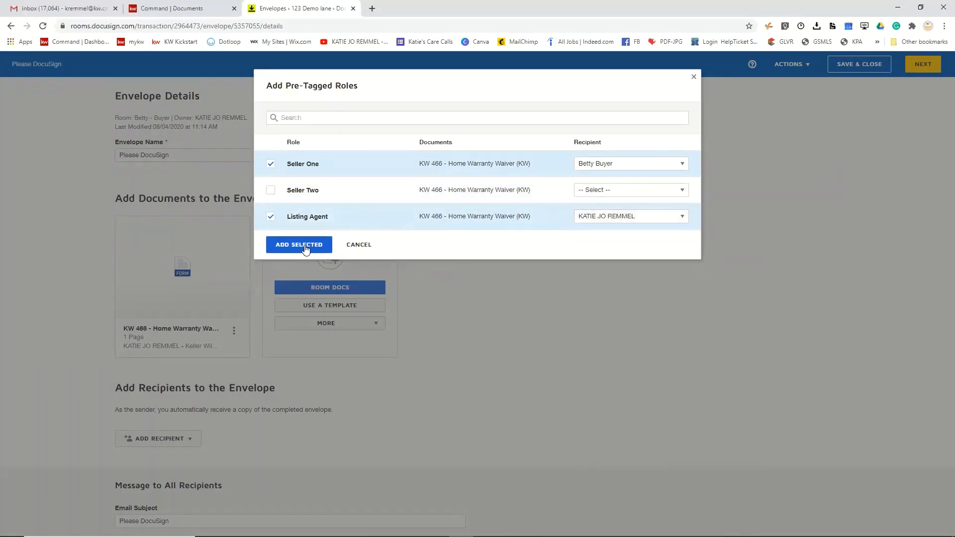
pyautogui.click(305, 247)
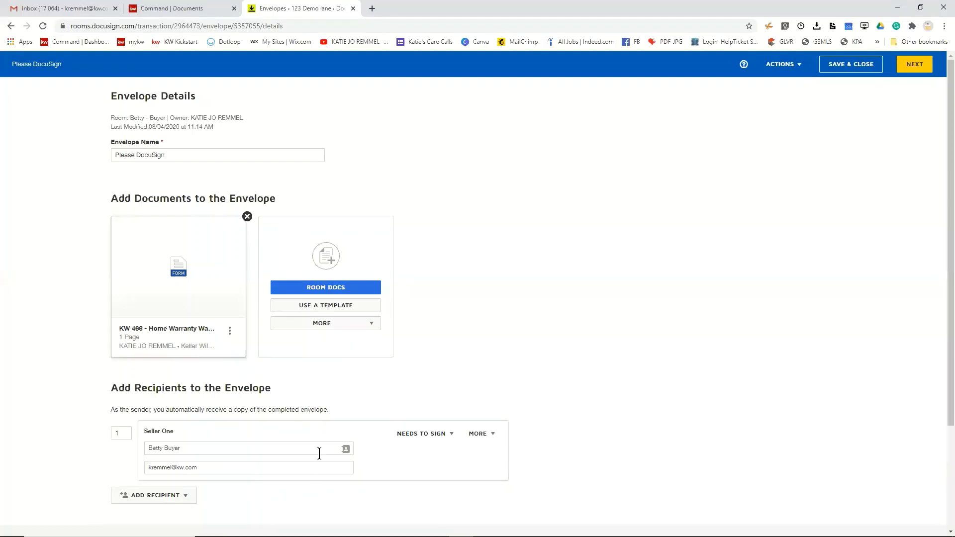
# - Review Seller One's signing action options, then save and close the envelope
pyautogui.scroll(-3, 478, 438)
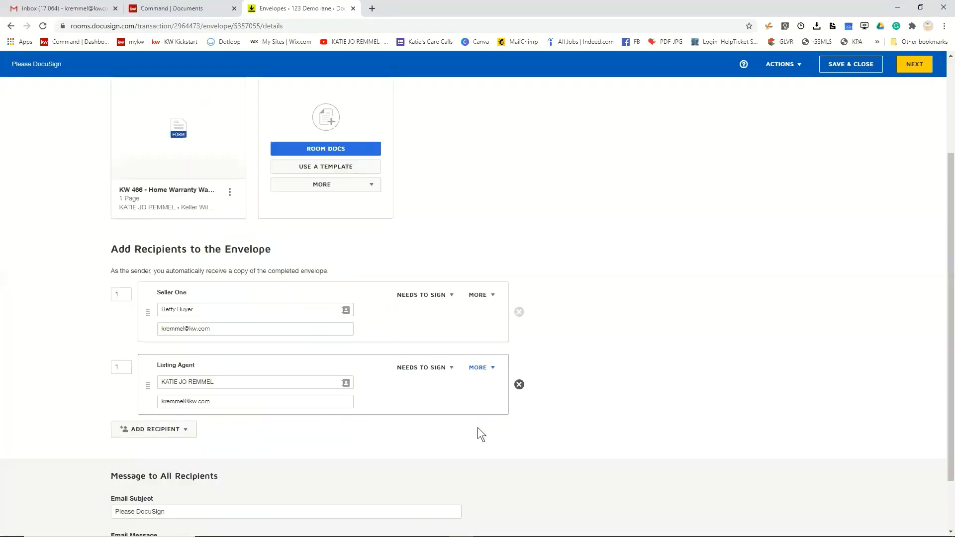
pyautogui.click(485, 284)
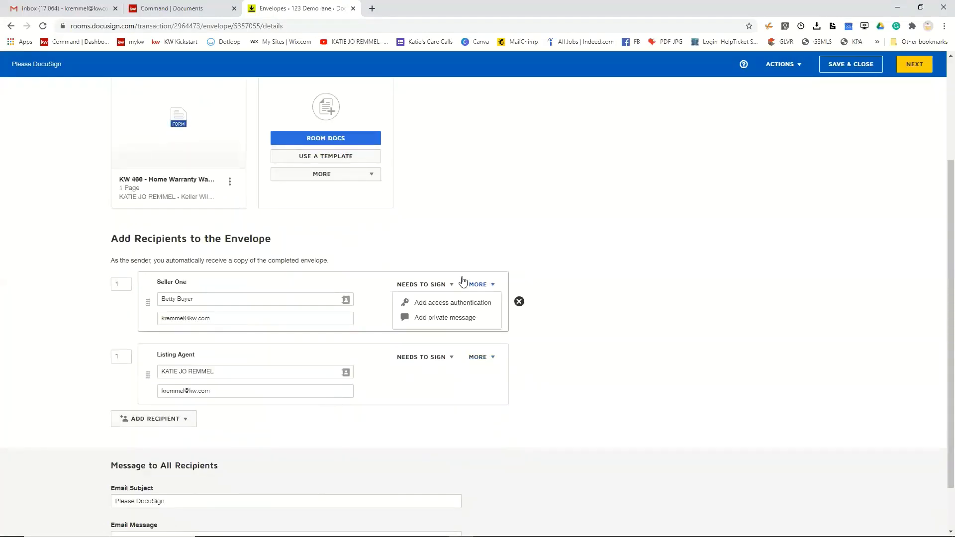
pyautogui.click(441, 285)
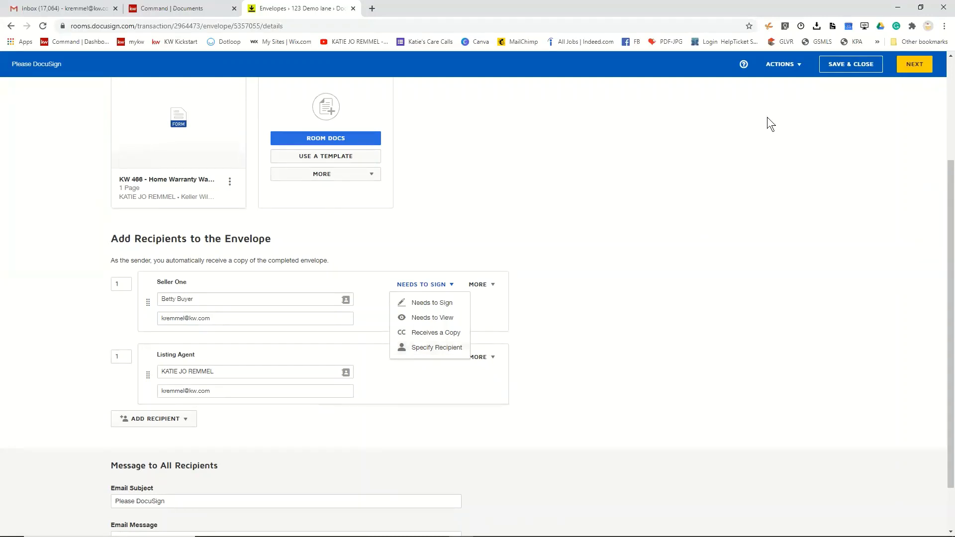
pyautogui.click(859, 65)
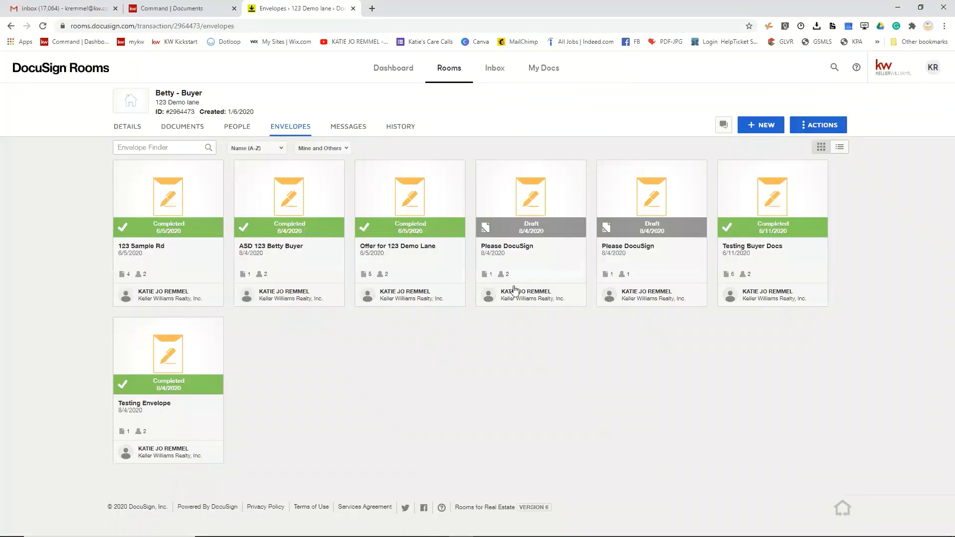
# - Switch to eSignature and resume the newest waiver draft from Manage > Drafts
pyautogui.click(933, 68)
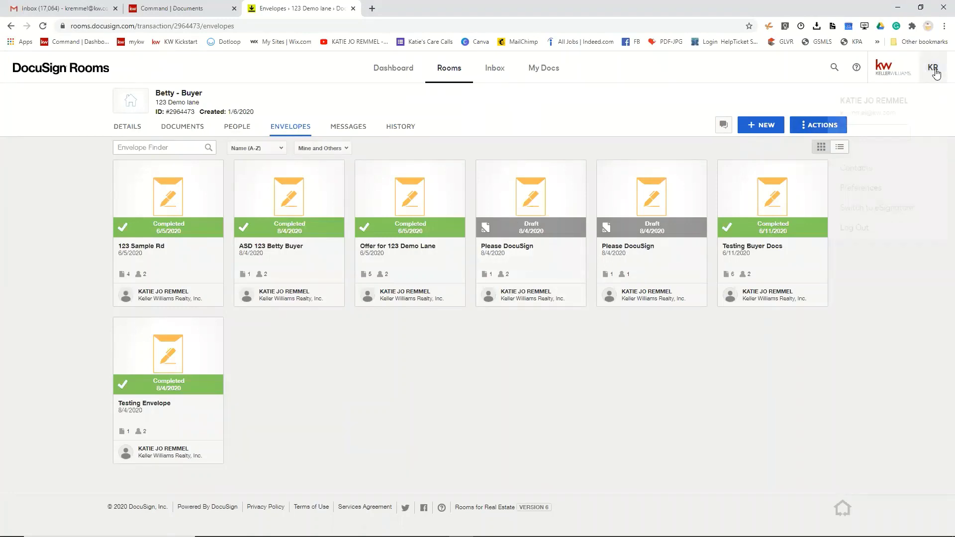
pyautogui.click(871, 207)
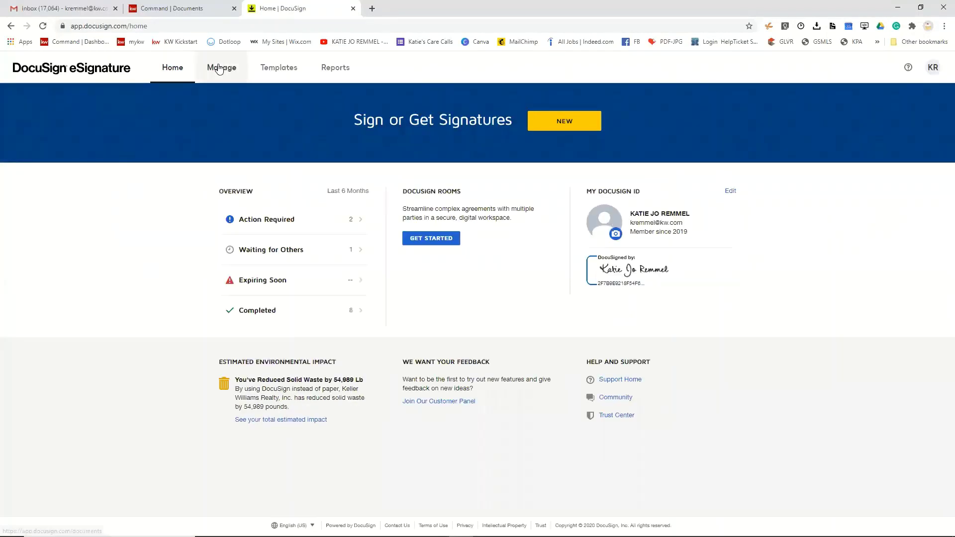
pyautogui.click(219, 68)
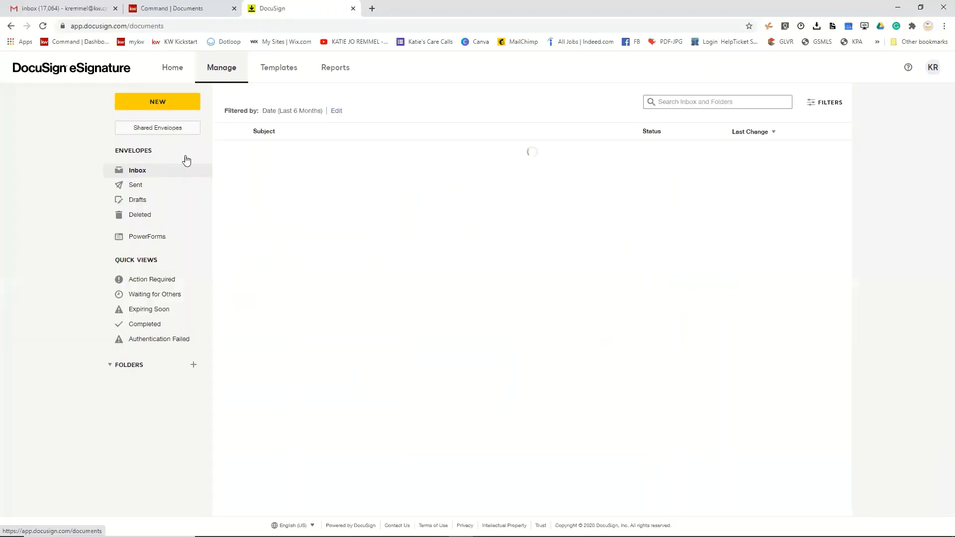
pyautogui.click(136, 203)
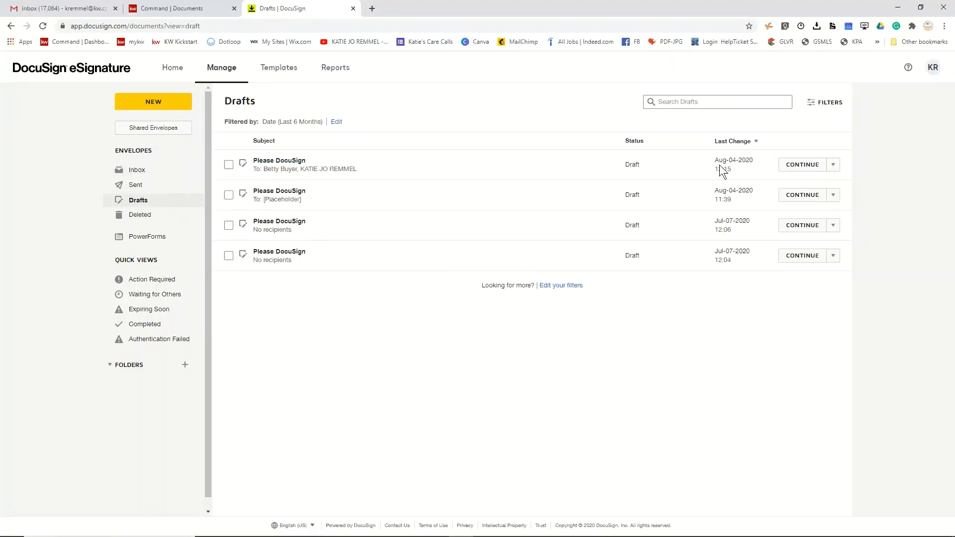
pyautogui.click(798, 167)
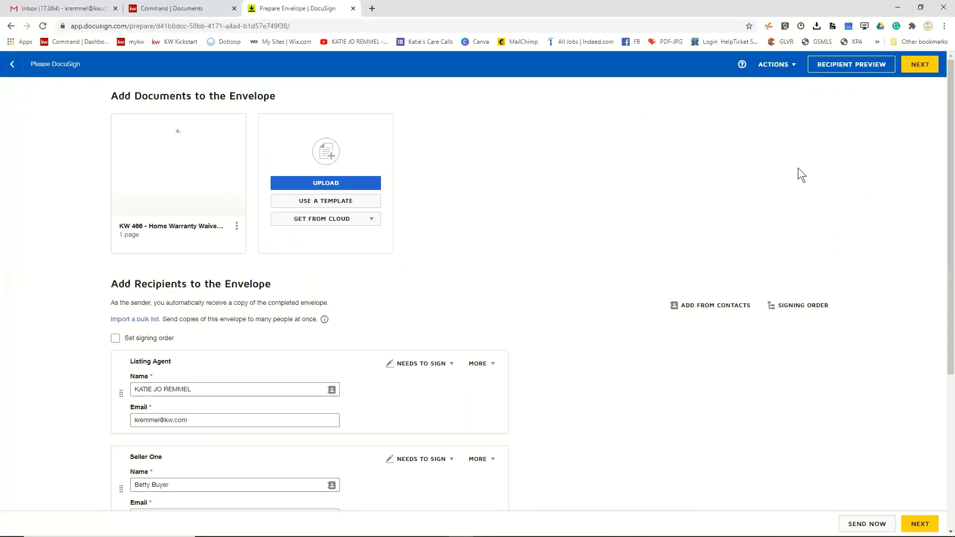
# - Inspect Seller One's Needs to Sign options without changes, then return to the Drafts list
pyautogui.scroll(-3, 513, 311)
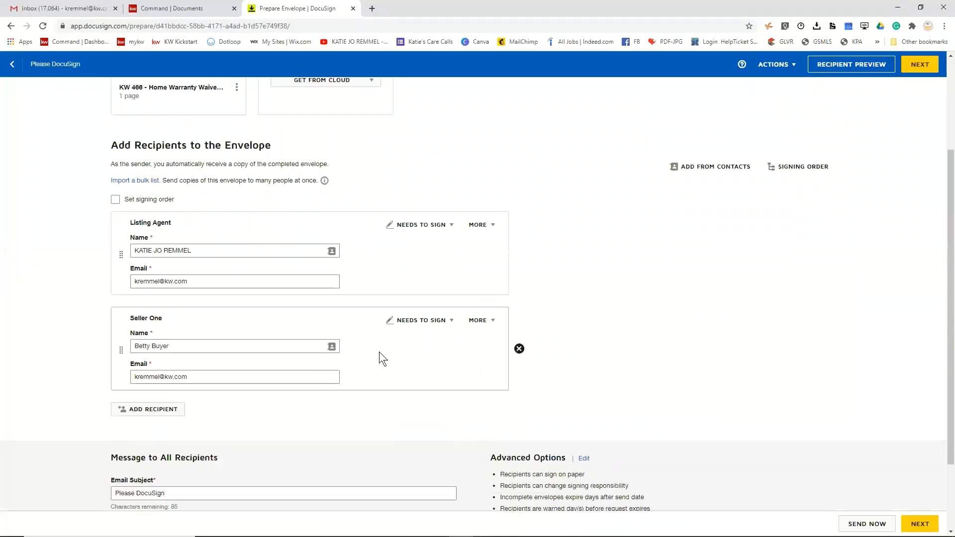
pyautogui.click(416, 321)
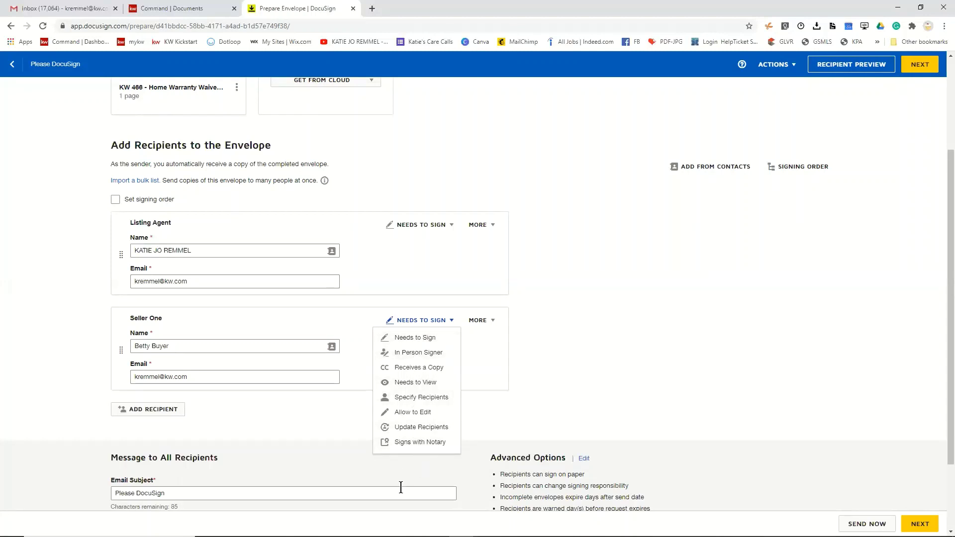
pyautogui.click(723, 338)
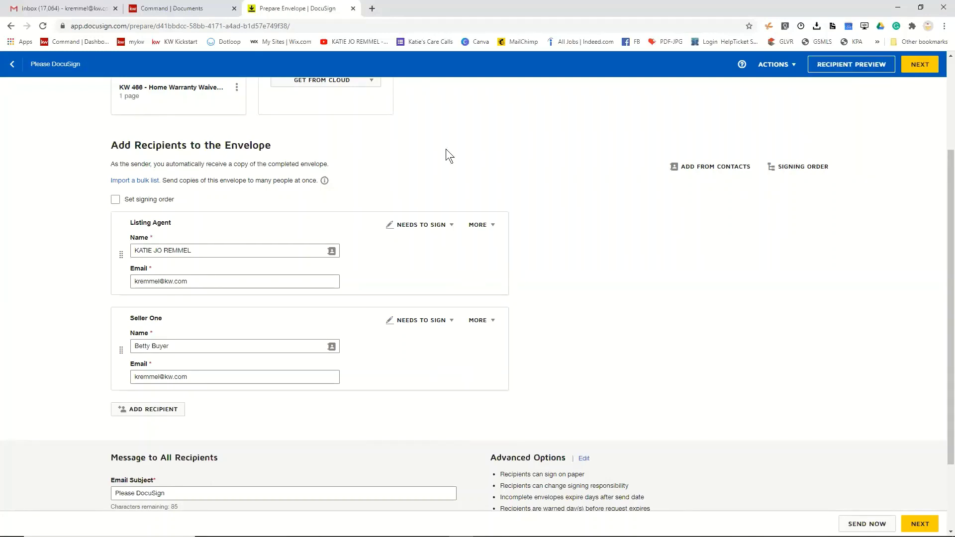
pyautogui.scroll(3, 529, 240)
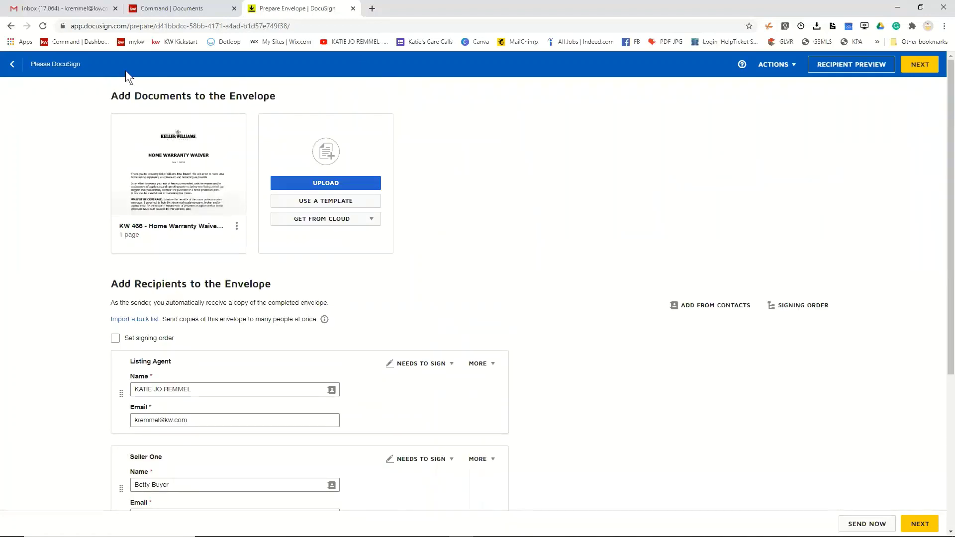
pyautogui.click(11, 63)
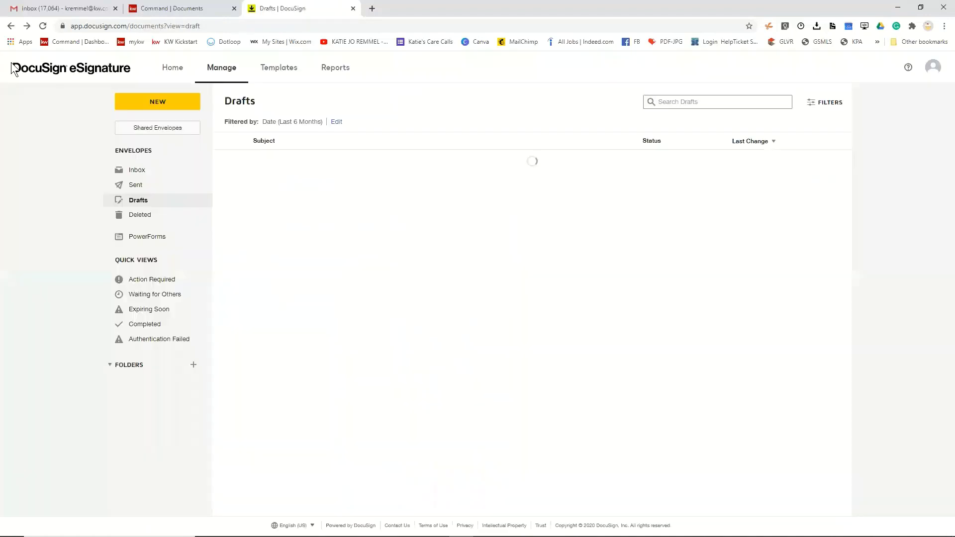
# - Delete the waiting Please DocuSign envelope from the Sent list, then switch to DocuSign Rooms
pyautogui.click(128, 189)
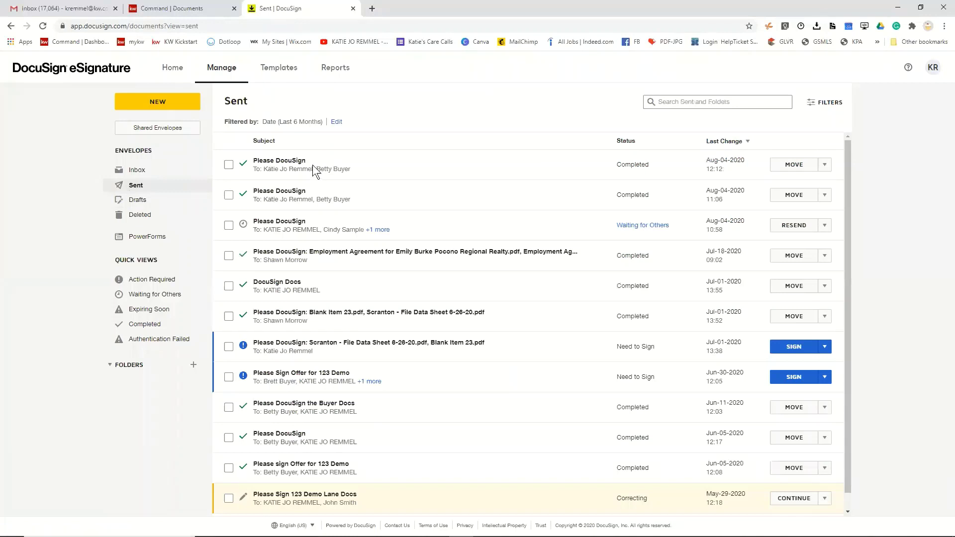
pyautogui.click(290, 223)
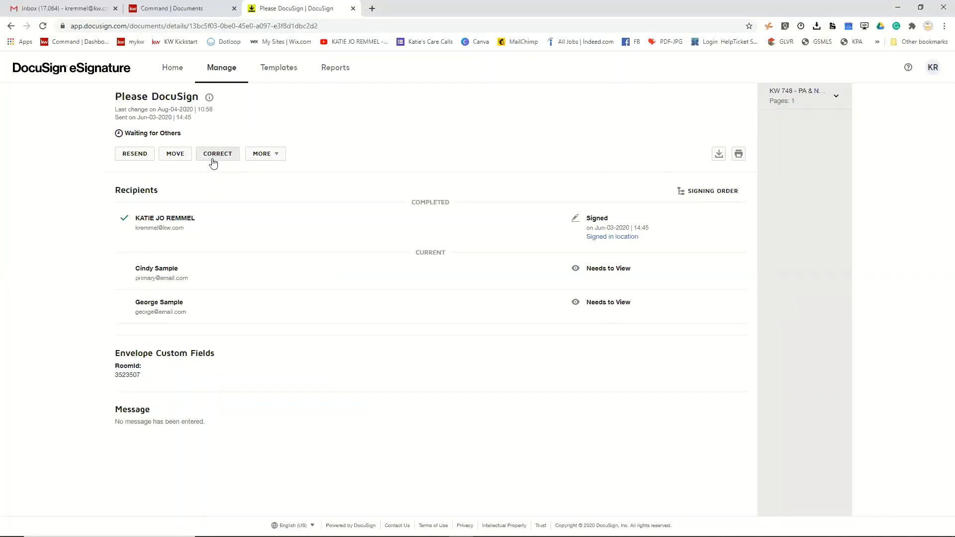
pyautogui.click(270, 156)
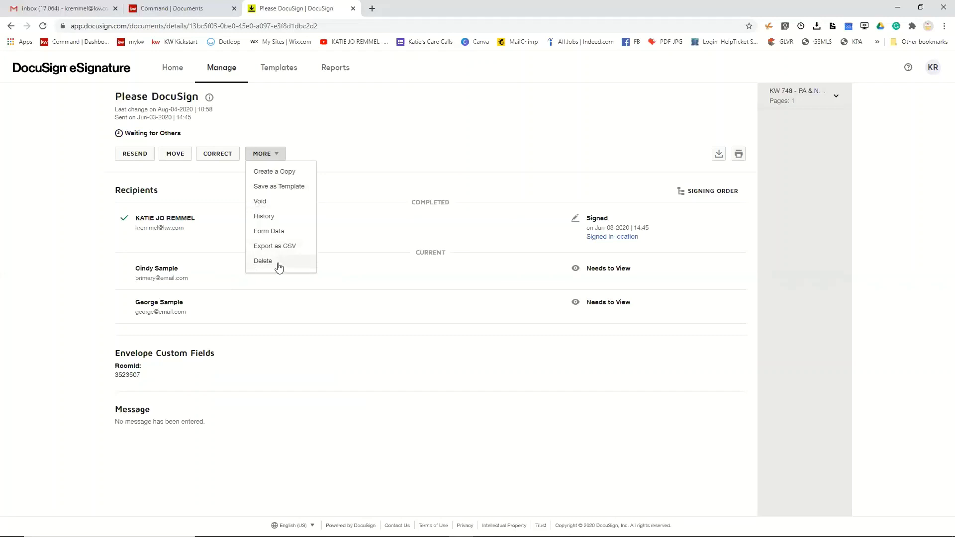
pyautogui.click(277, 264)
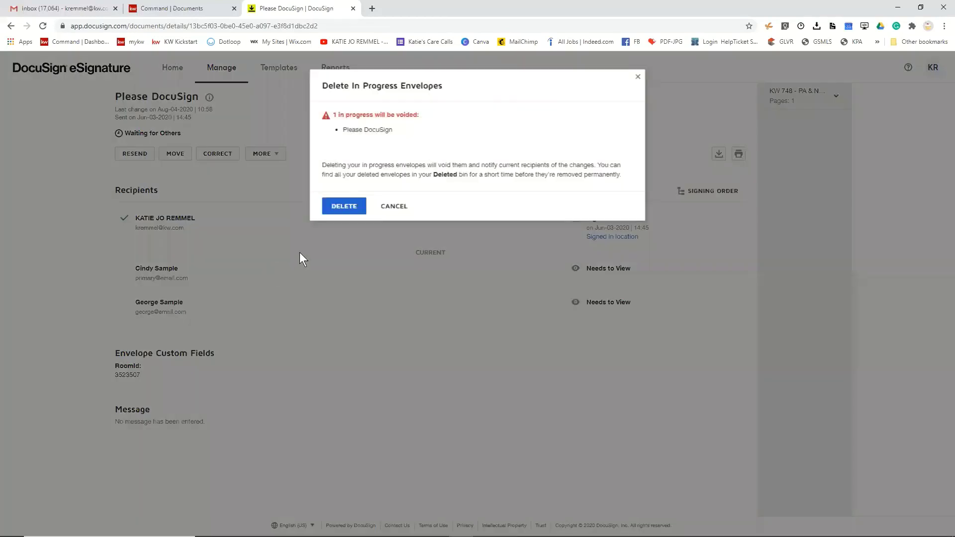
pyautogui.click(343, 206)
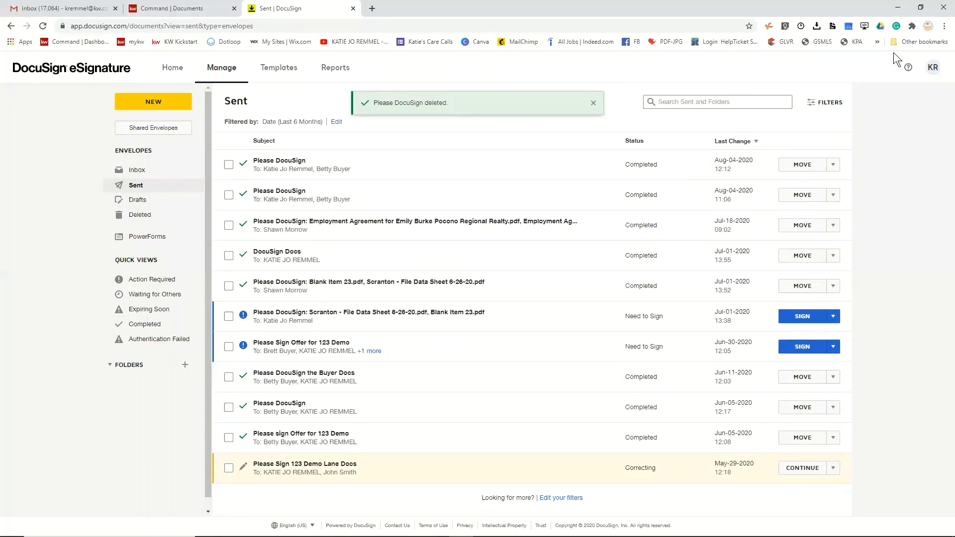
pyautogui.click(932, 67)
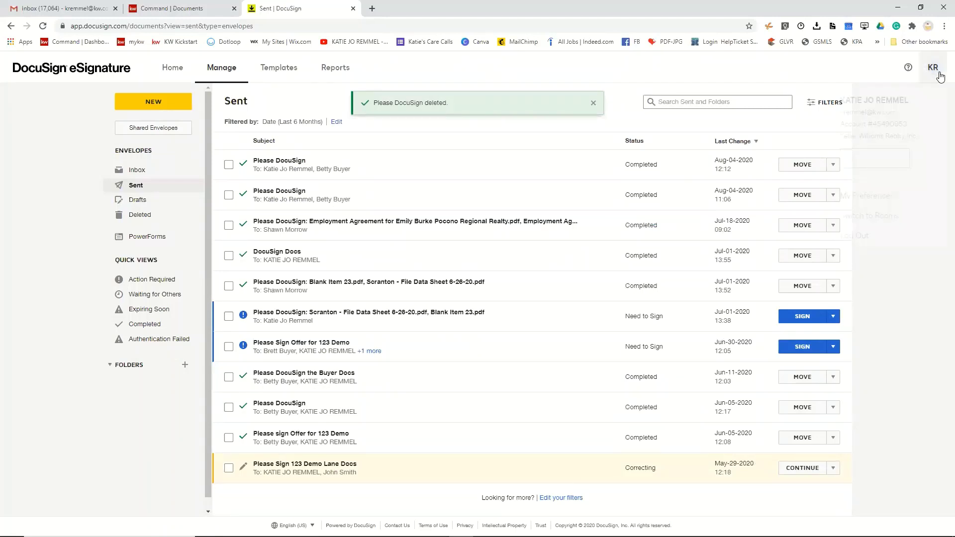
pyautogui.click(869, 215)
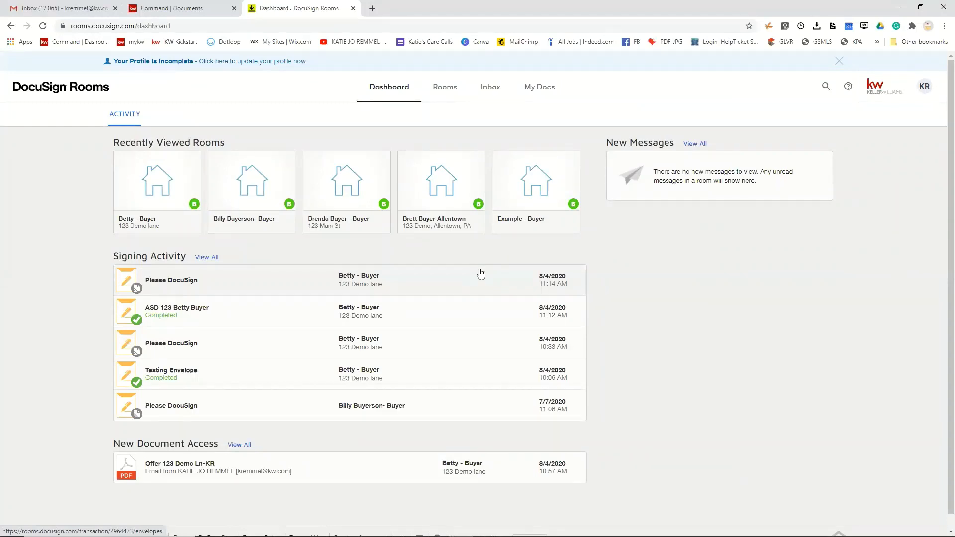
# - In the 123 Demo lane room, create an envelope from KW 519 Affiliate Services Disclosure - Seller Version
pyautogui.click(168, 214)
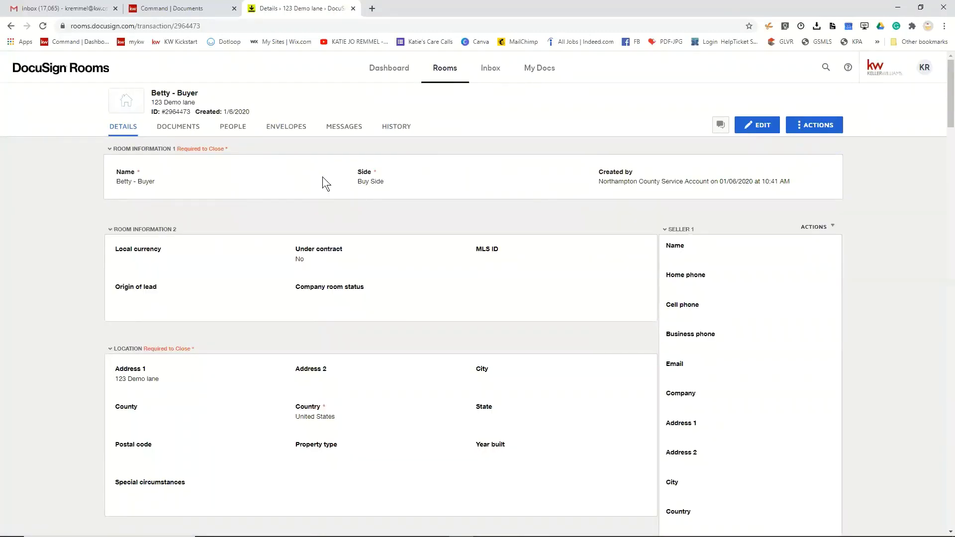
pyautogui.click(188, 130)
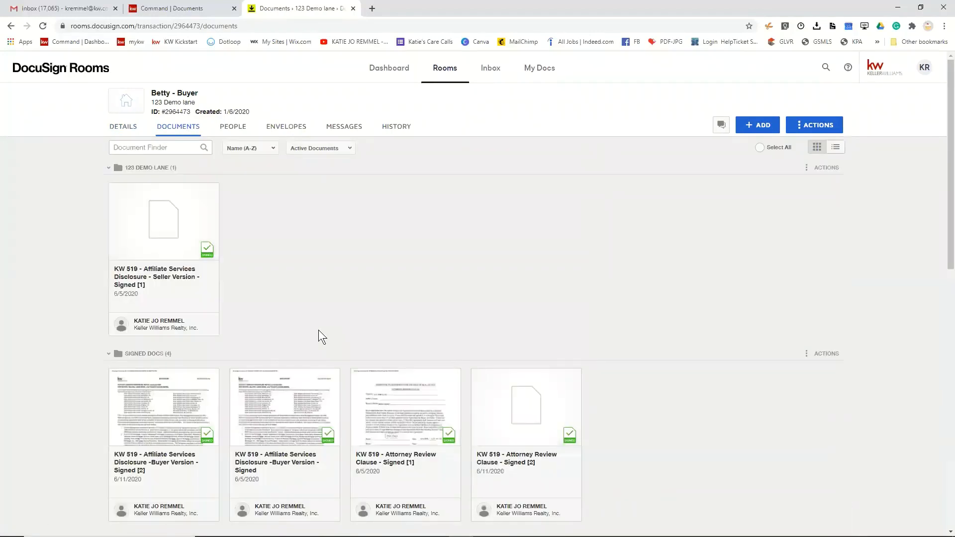
pyautogui.scroll(-5, 364, 360)
pyautogui.scroll(-3, 364, 356)
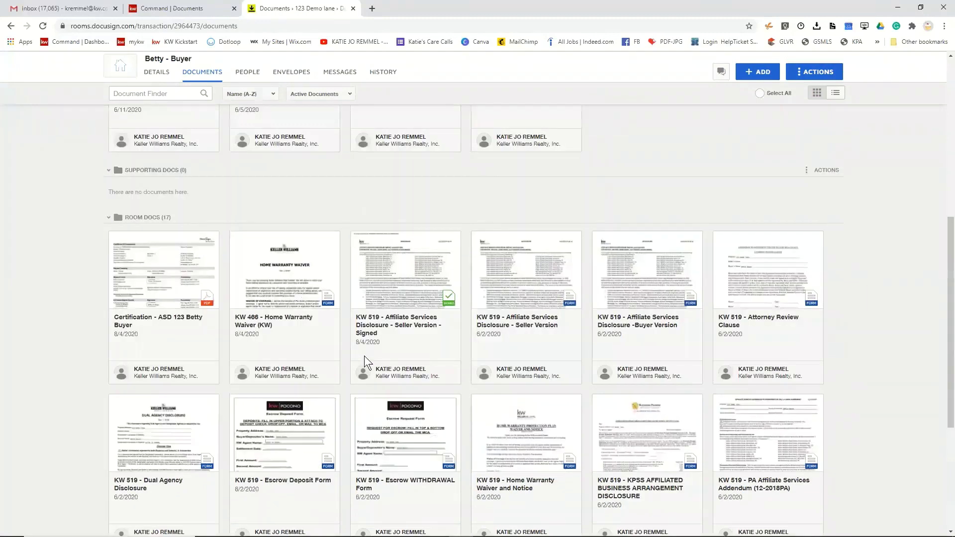
pyautogui.click(477, 237)
pyautogui.click(427, 91)
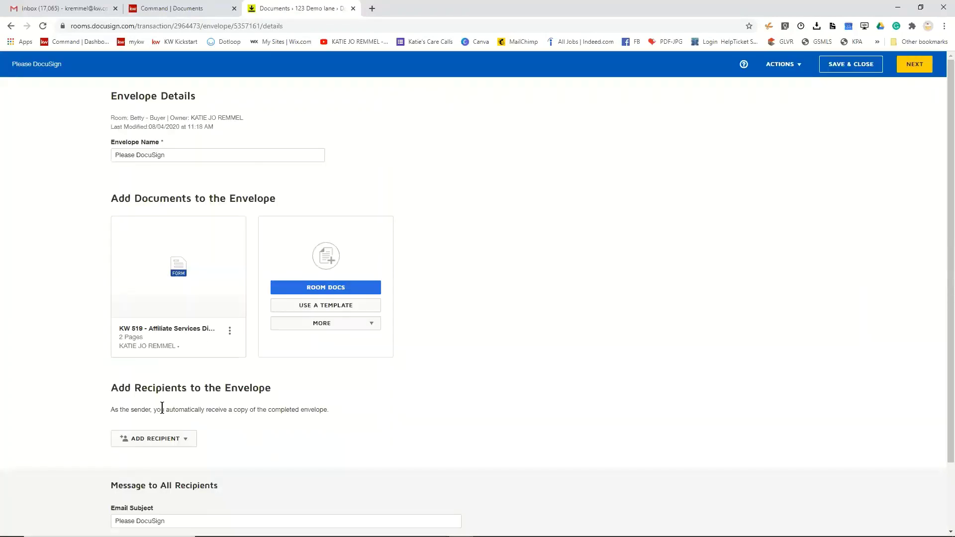
# - Add pre-tagged roles: the buyer as Seller One and the agent as Listing Agent, then continue
pyautogui.scroll(-2, 162, 407)
pyautogui.click(162, 368)
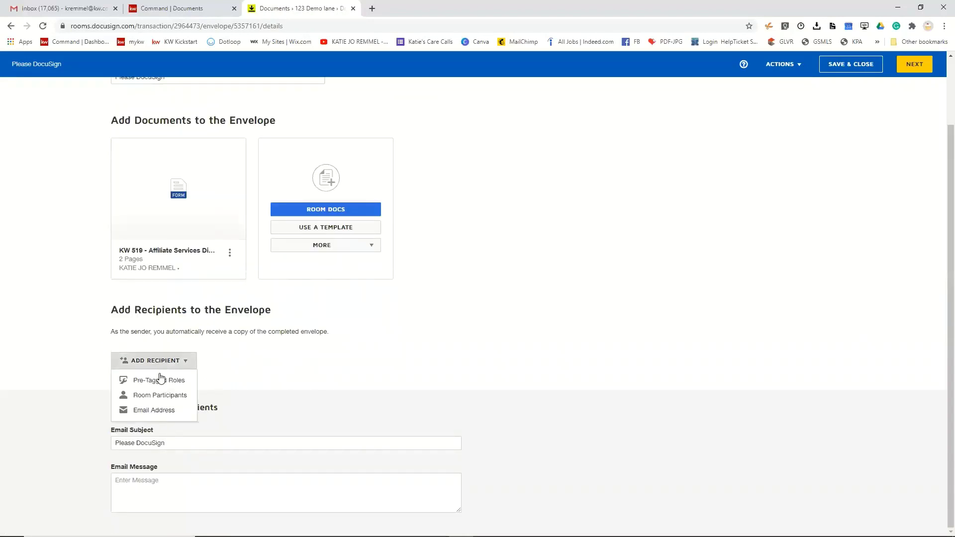
pyautogui.click(159, 382)
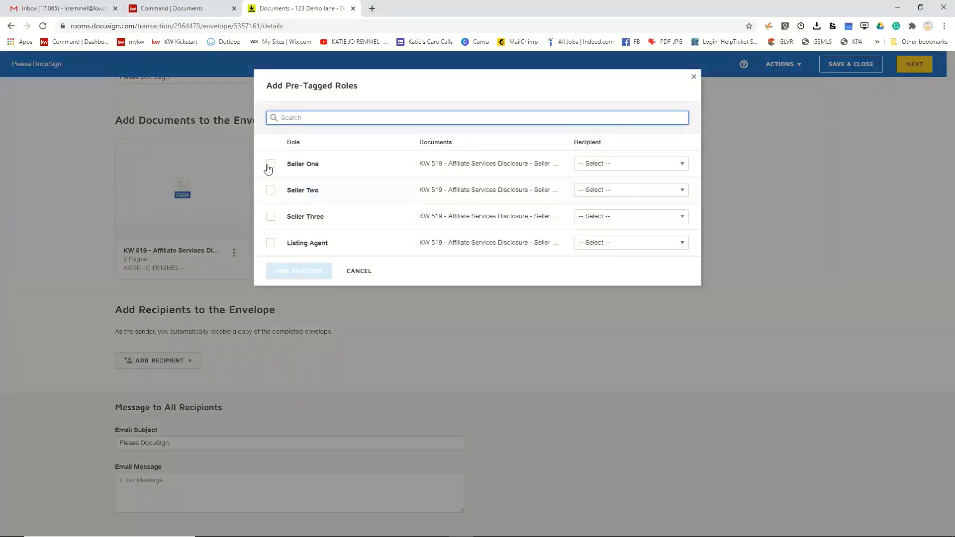
pyautogui.click(270, 165)
pyautogui.click(612, 168)
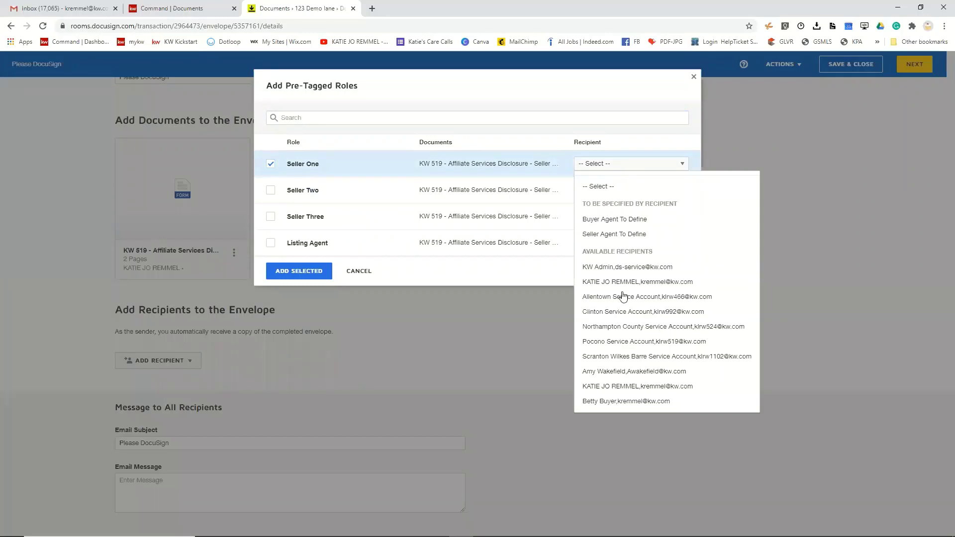
pyautogui.click(629, 403)
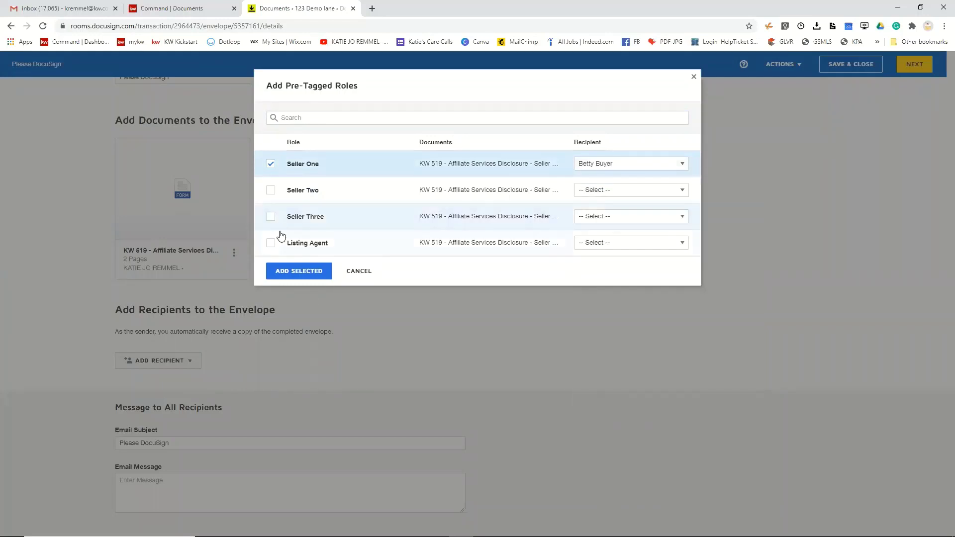
pyautogui.click(270, 242)
pyautogui.click(607, 243)
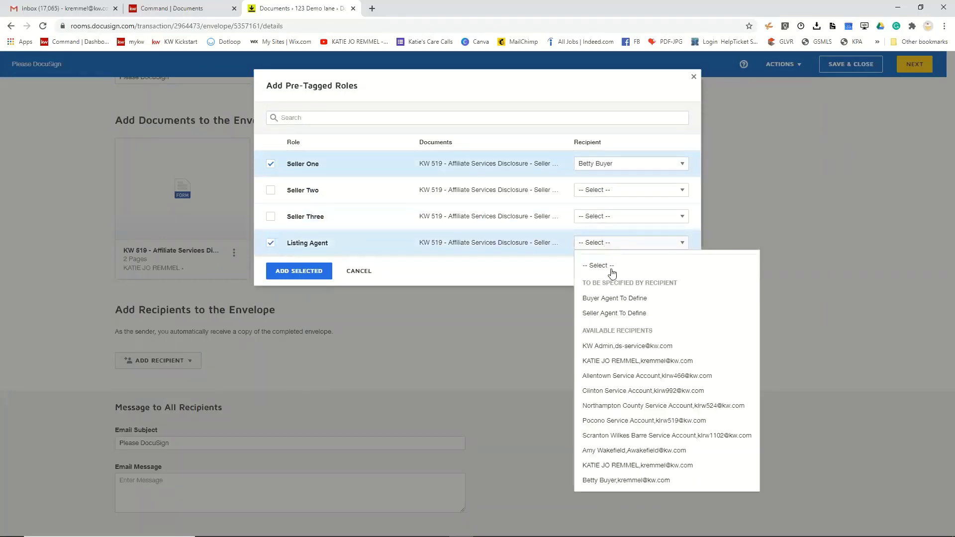
pyautogui.click(615, 467)
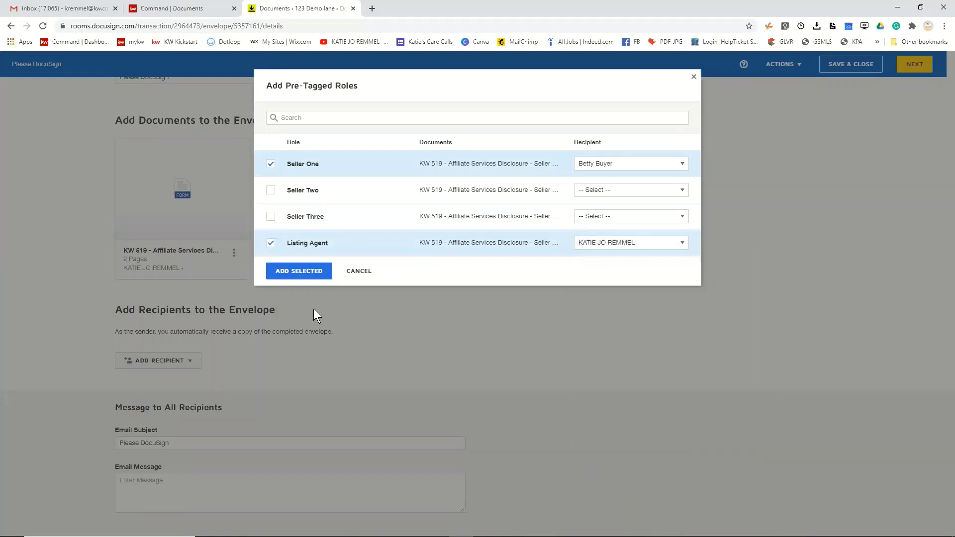
pyautogui.click(313, 270)
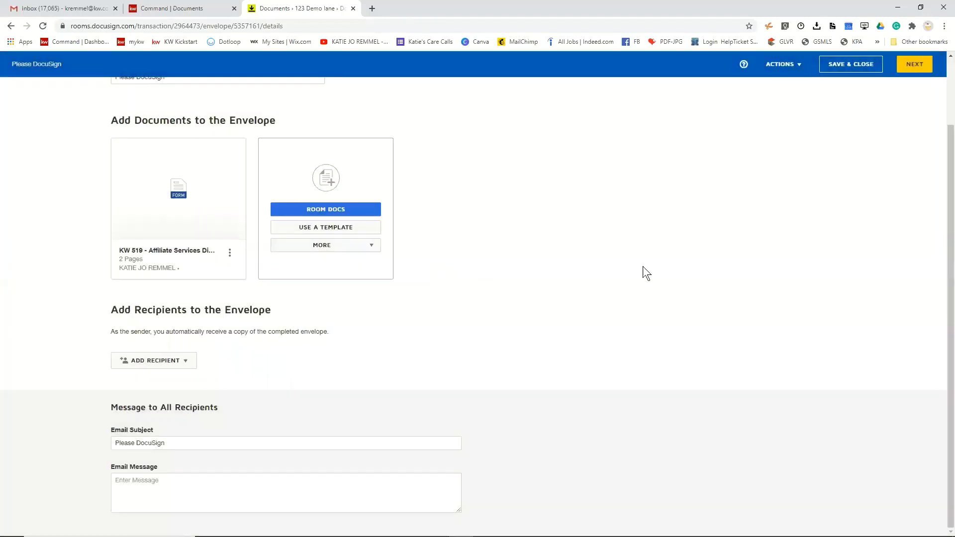
pyautogui.click(918, 60)
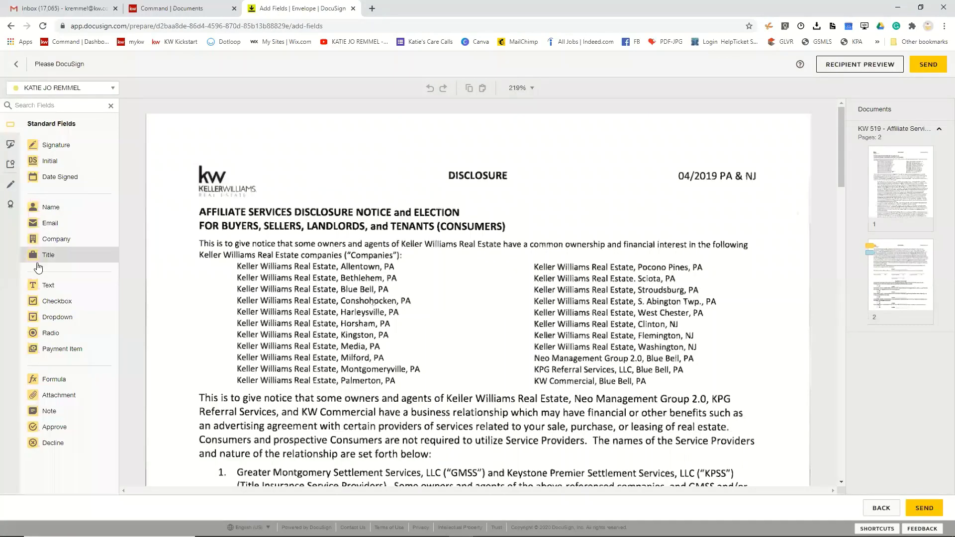
# - Place a Text field on page 2 beside the Initials line
pyautogui.moveTo(45, 285); pyautogui.dragTo(457, 450)
pyautogui.scroll(-6, 451, 388)
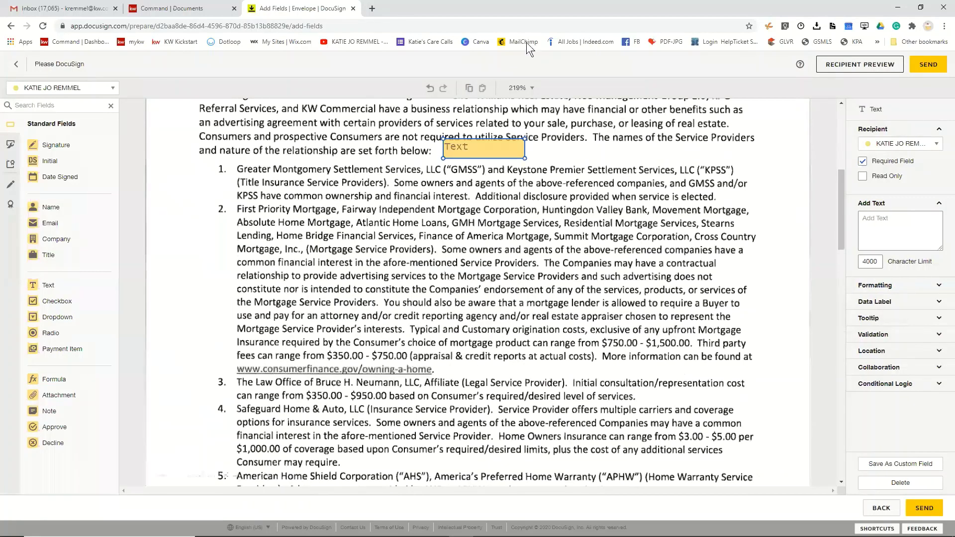
pyautogui.scroll(-1, 505, 123)
pyautogui.moveTo(505, 122); pyautogui.dragTo(555, 412)
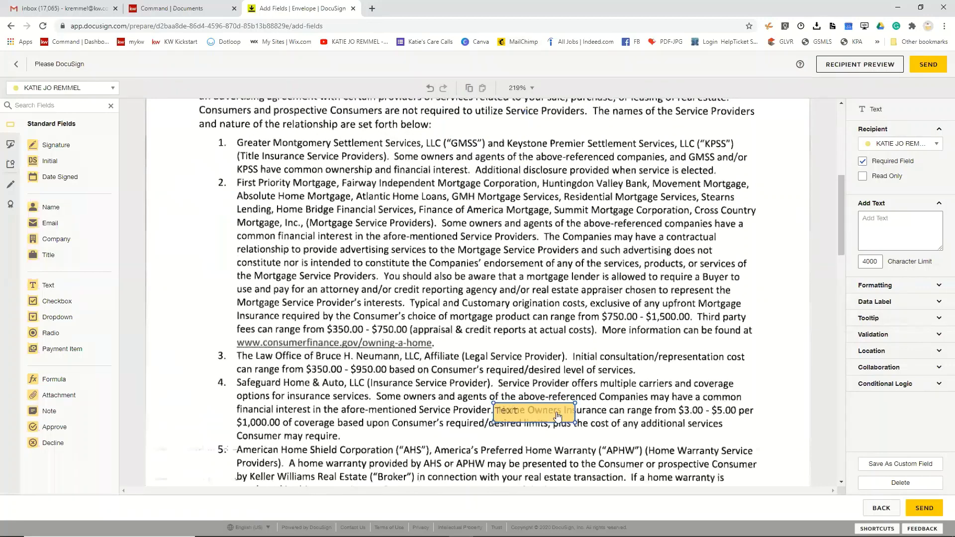
pyautogui.scroll(-5, 542, 189)
pyautogui.moveTo(541, 267); pyautogui.dragTo(542, 437)
pyautogui.scroll(-2, 542, 437)
pyautogui.scroll(-5, 544, 448)
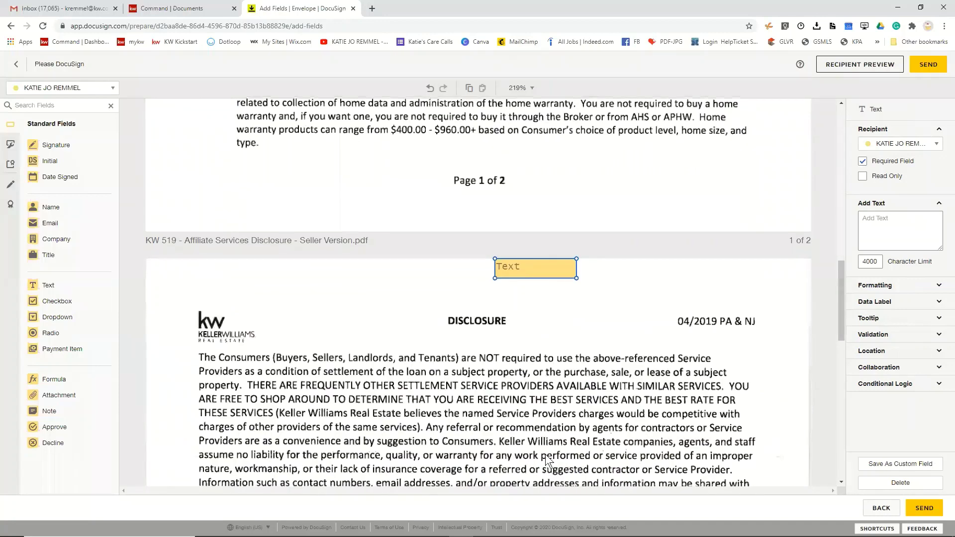
pyautogui.moveTo(557, 113); pyautogui.dragTo(630, 392)
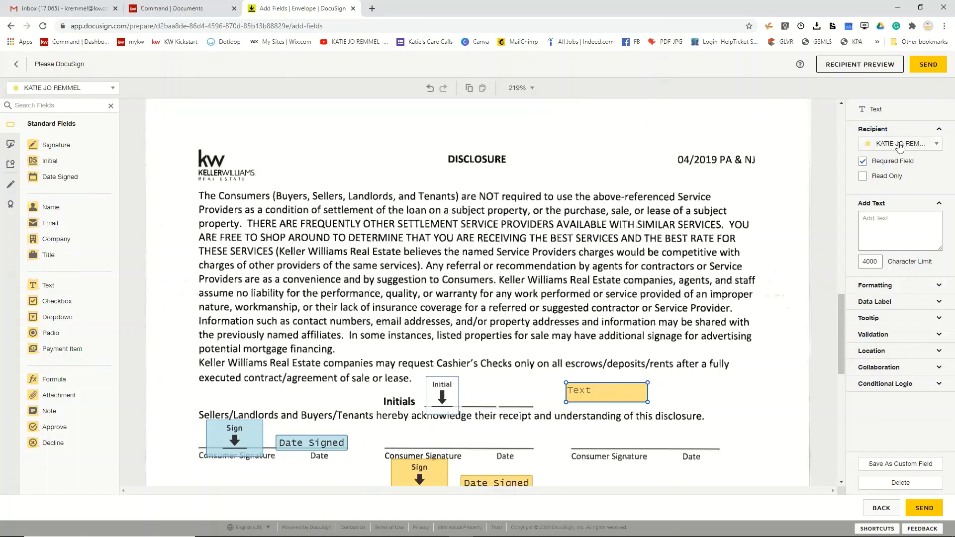
# - Assign the text field to the agent instead of the buyer
pyautogui.click(901, 146)
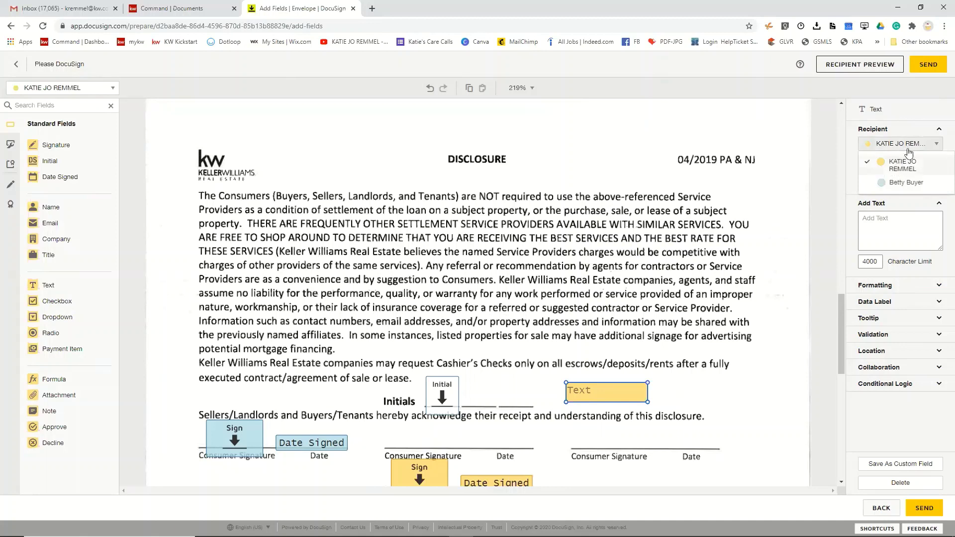
pyautogui.click(889, 183)
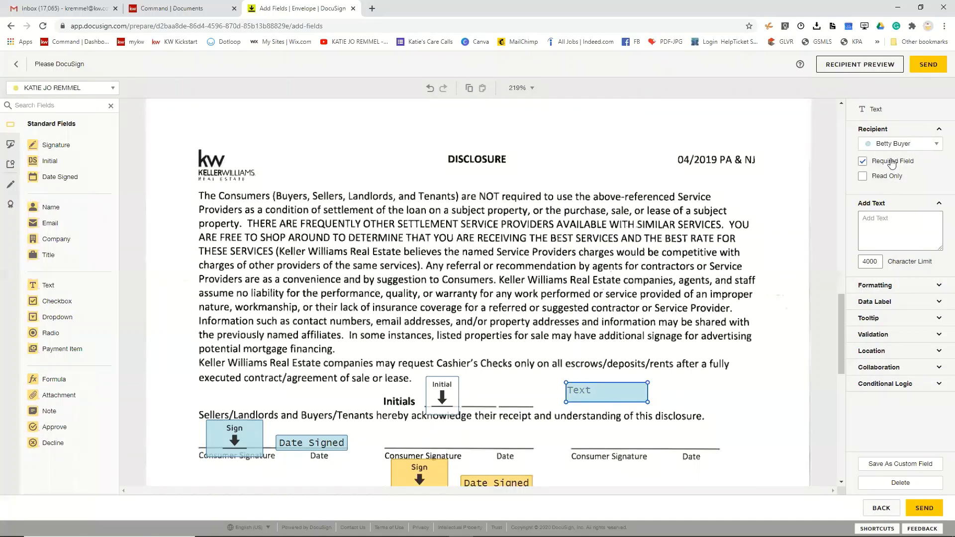
pyautogui.click(913, 147)
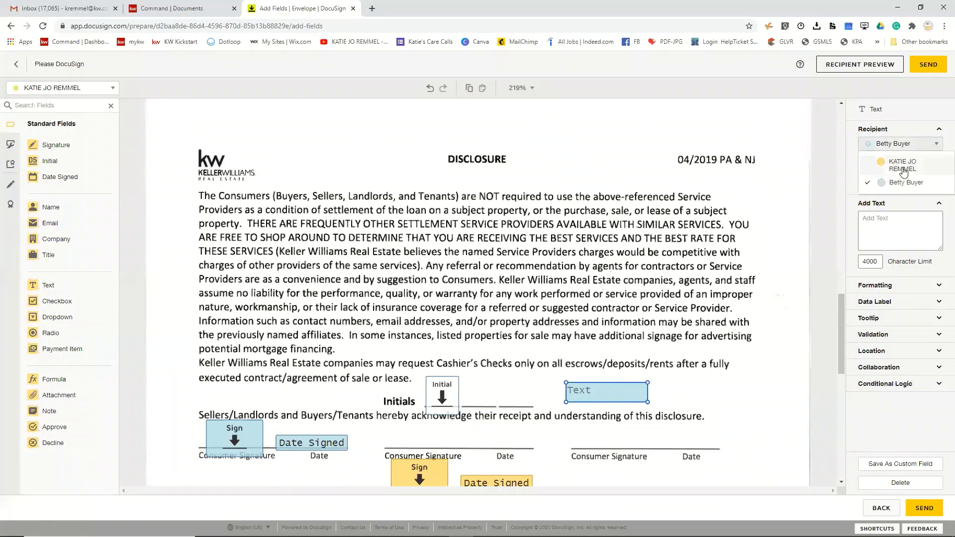
pyautogui.click(890, 166)
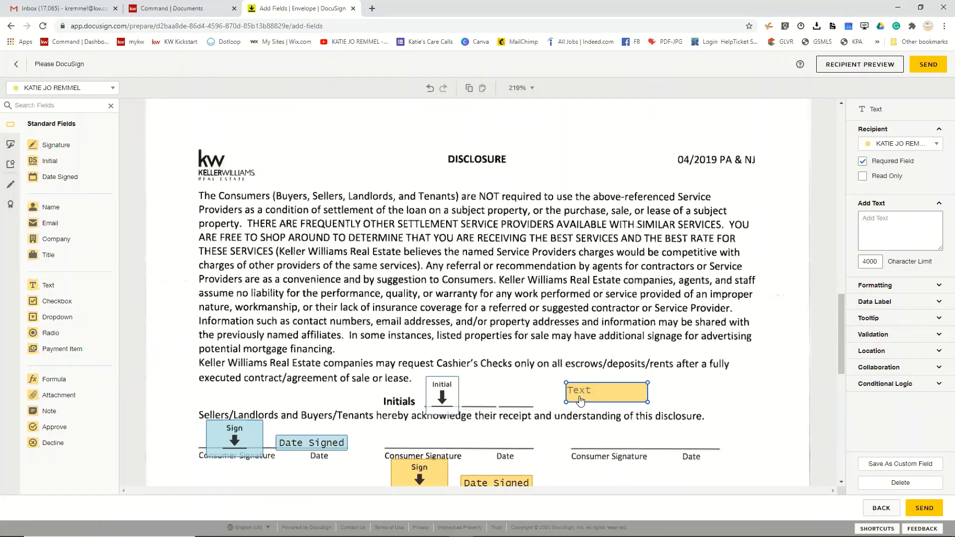
# - Turn on Recipients Can Collaborate and Required Field For All Signers, keeping the agent as recipient
pyautogui.click(890, 369)
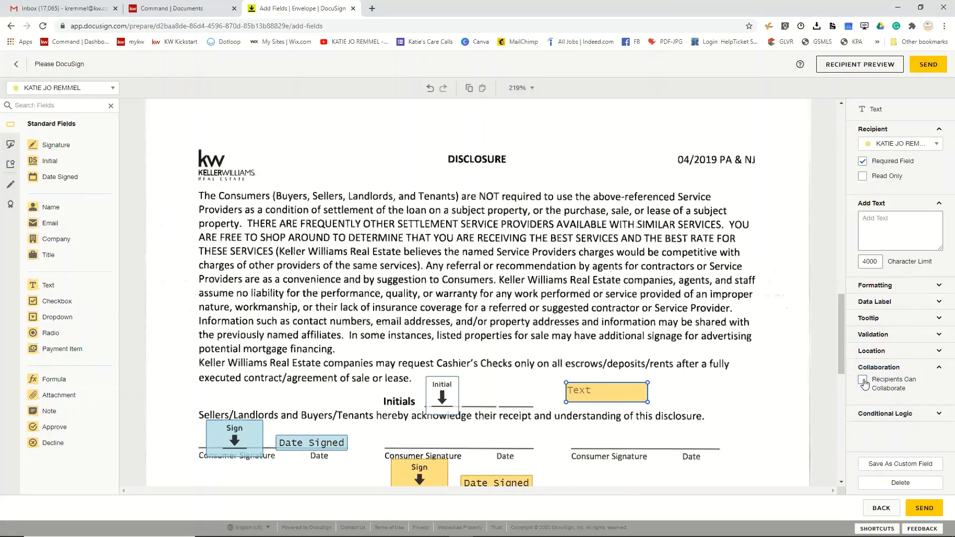
pyautogui.click(862, 381)
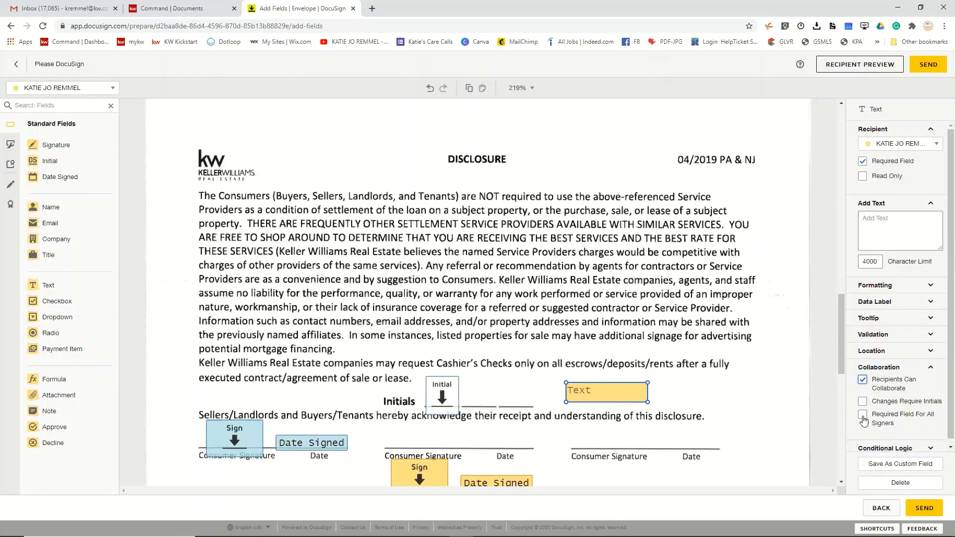
pyautogui.click(863, 416)
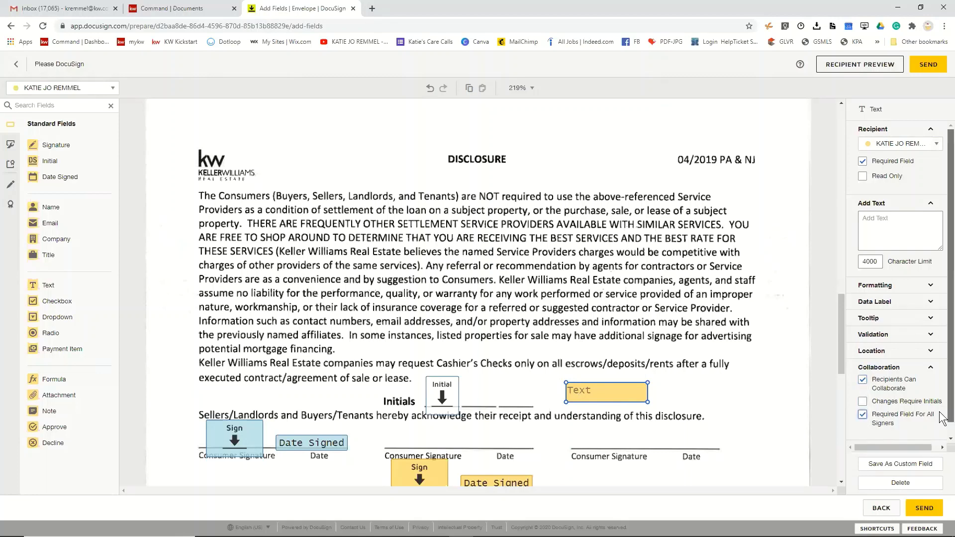
pyautogui.scroll(-1, 942, 430)
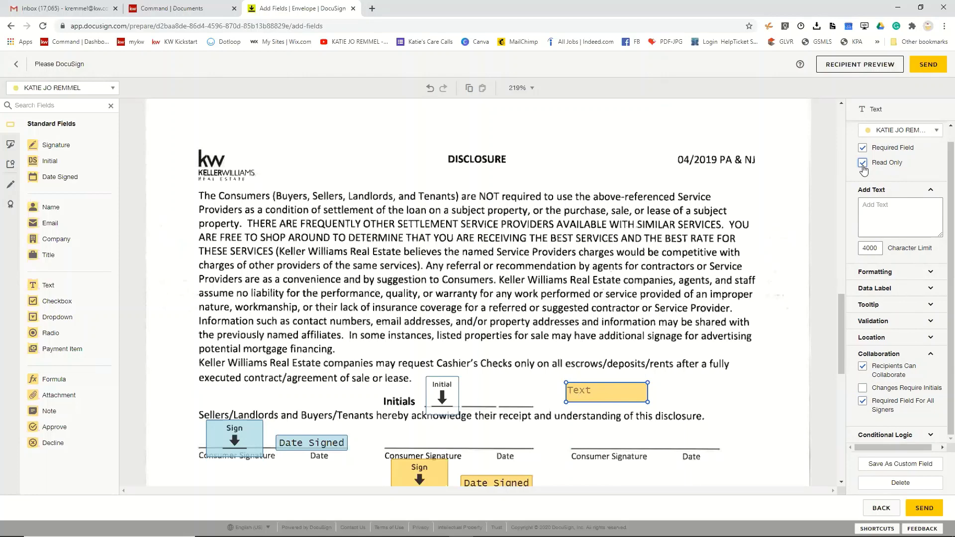
pyautogui.click(912, 130)
pyautogui.click(912, 129)
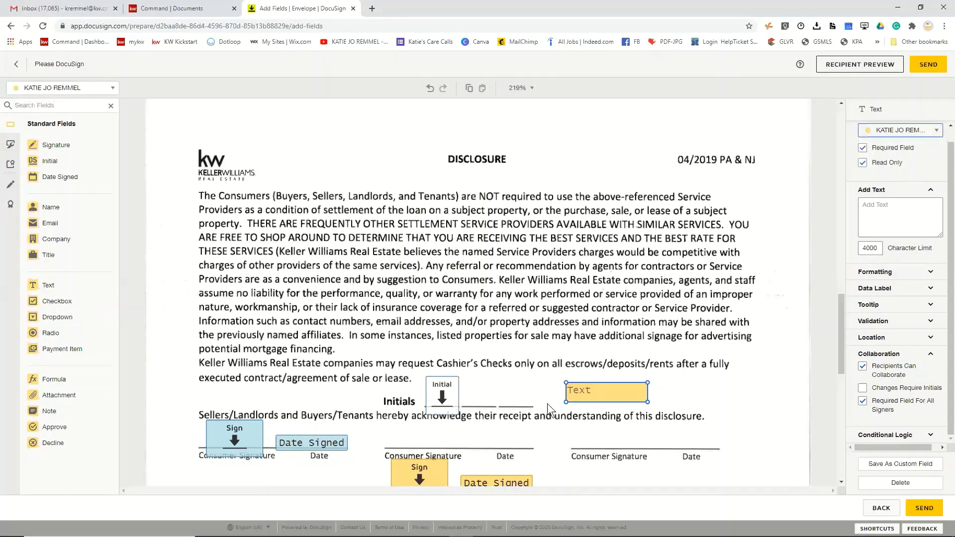